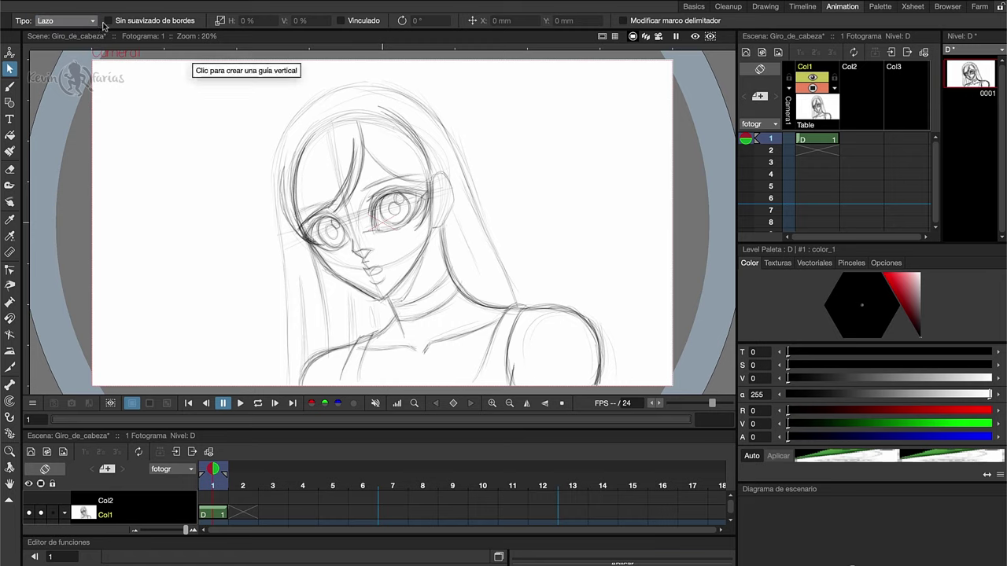
Lasso the whole girl sketch on frame 1, enlarge it to 117.64 %, and move it to X -27.4 mm, Y 1.02 mm
{"action": "mouse_move", "coordinate": [332, 74]}
{"action": "left_mouse_down"}
{"action": "mouse_move", "coordinate": [359, 75]}
{"action": "mouse_move", "coordinate": [578, 404]}
{"action": "mouse_move", "coordinate": [276, 88]}
{"action": "mouse_move", "coordinate": [331, 75]}
{"action": "left_mouse_up"}
{"action": "left_click_drag", "start_coordinate": [212, 72], "coordinate": [149, 21]}
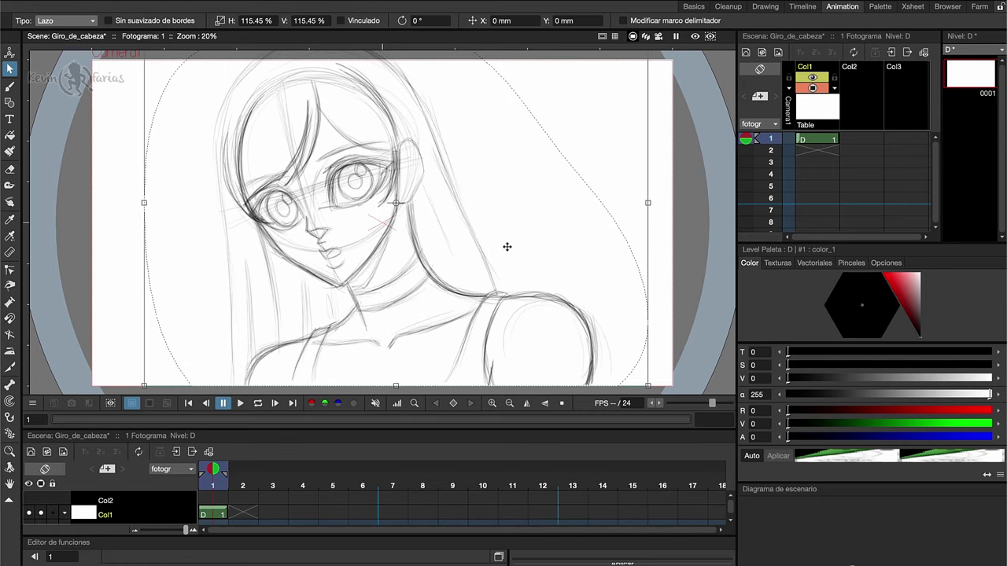
{"action": "left_click_drag", "start_coordinate": [649, 385], "coordinate": [655, 389]}
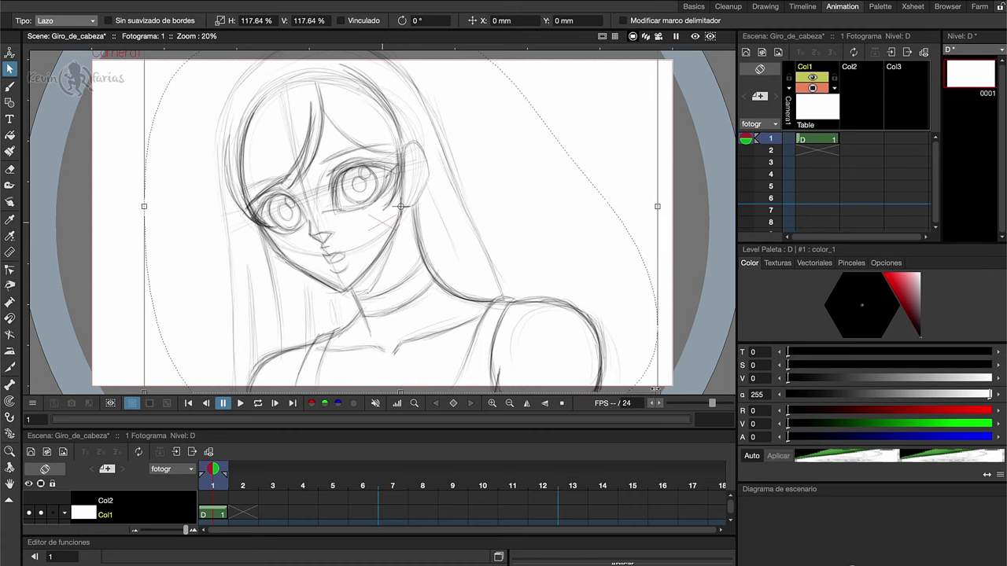
{"action": "left_click_drag", "start_coordinate": [490, 262], "coordinate": [472, 258]}
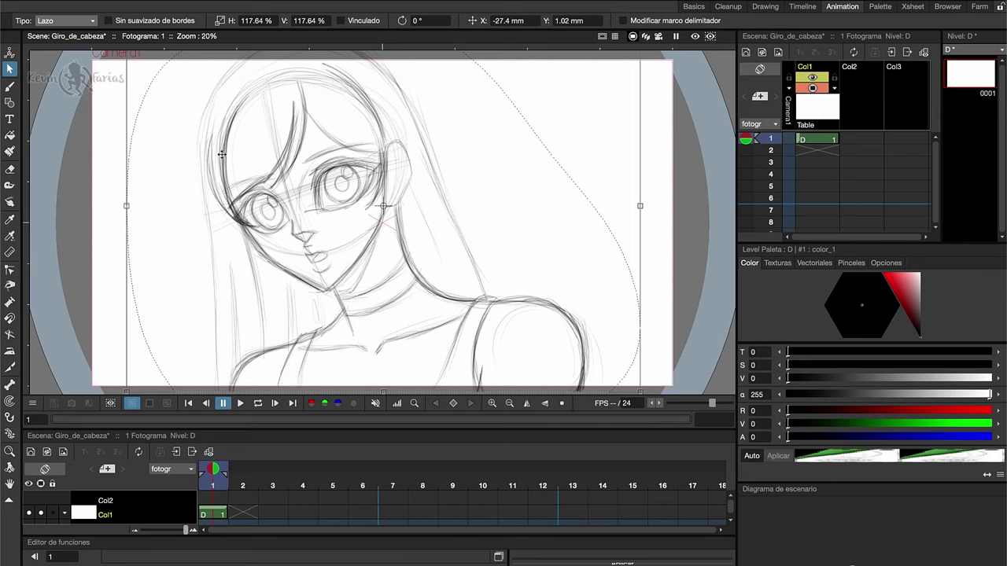
Return to the Brush tool and save the scene together with all its levels
{"action": "left_click", "coordinate": [10, 86]}
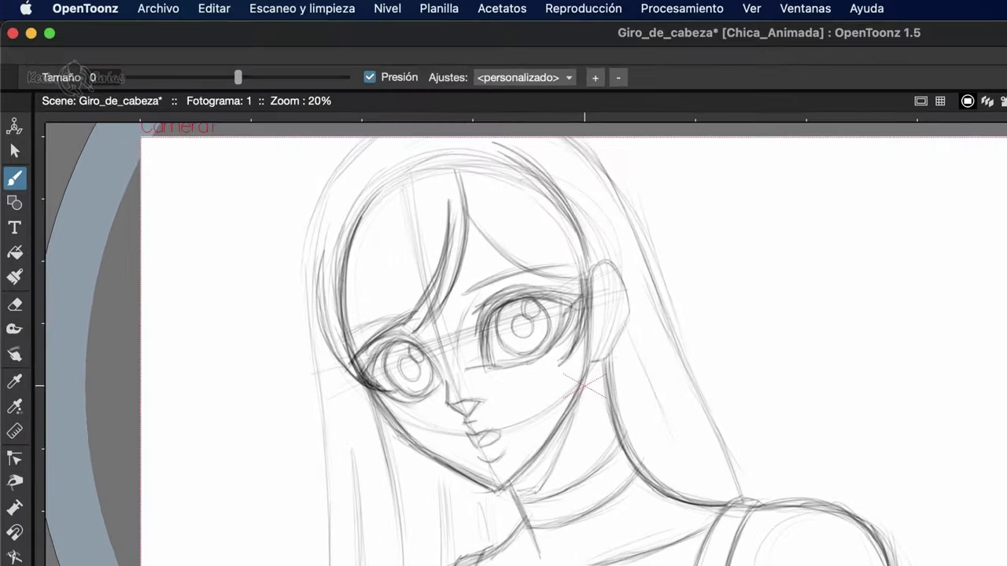
{"action": "left_click", "coordinate": [168, 11]}
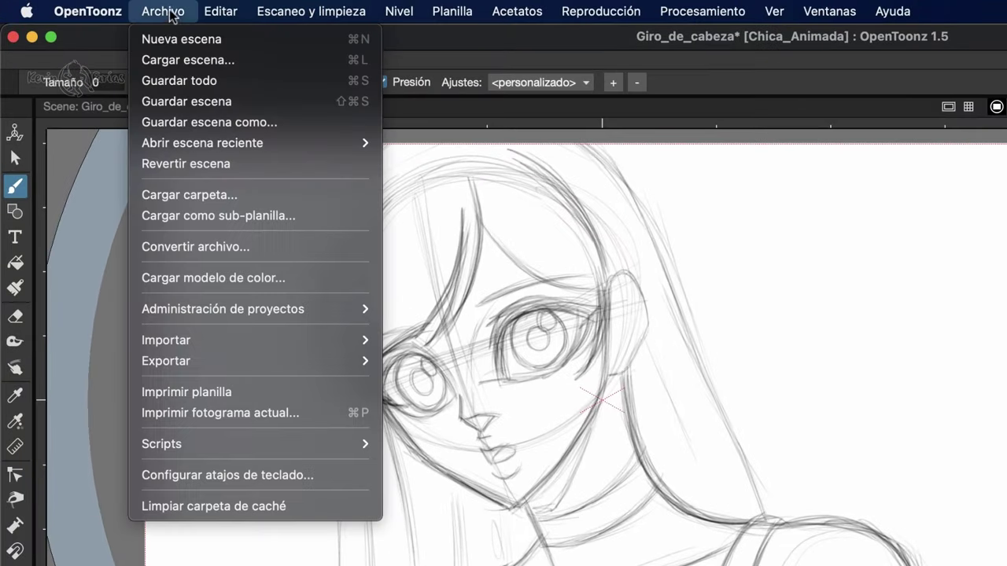
{"action": "left_click", "coordinate": [196, 78]}
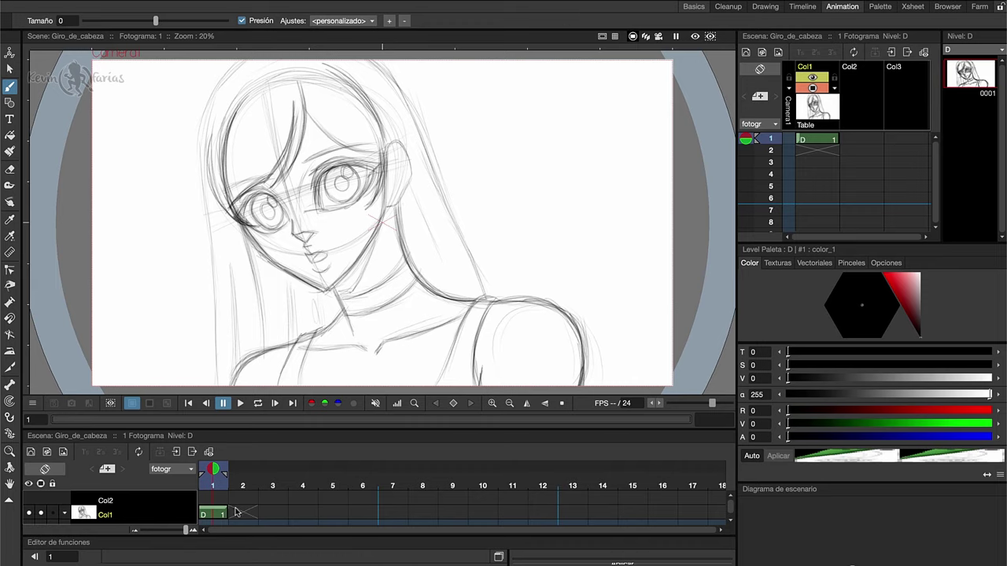
Go to empty frame 2 of Col1 and turn on onion skin for frame 1
{"action": "left_click", "coordinate": [818, 152]}
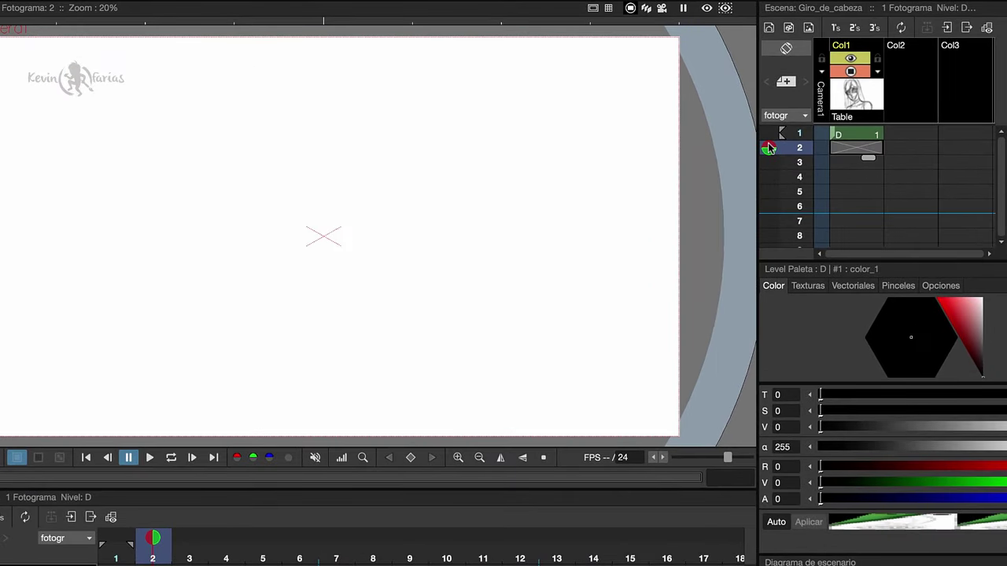
{"action": "left_click", "coordinate": [769, 135]}
{"action": "left_click", "coordinate": [768, 135]}
{"action": "left_click", "coordinate": [769, 135]}
{"action": "left_click", "coordinate": [769, 137]}
{"action": "left_click", "coordinate": [769, 136]}
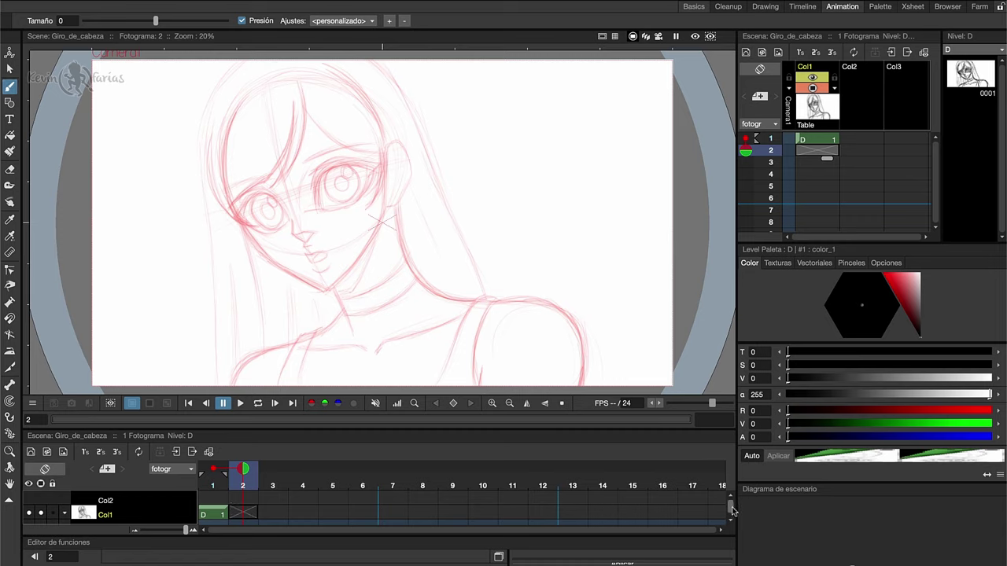
Rough out the turned head on frame 2: neck, shoulders, ear, head contour, and the face's centre and eye guide lines
{"action": "scroll", "coordinate": [732, 515], "scroll_direction": "down", "scroll_amount": 1}
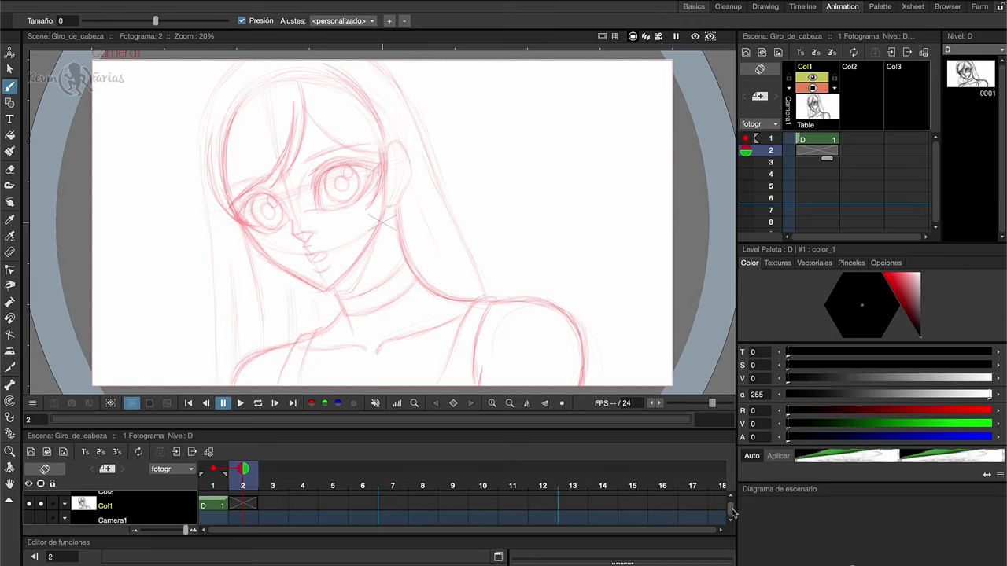
{"action": "left_click_drag", "start_coordinate": [337, 244], "coordinate": [354, 322]}
{"action": "mouse_move", "coordinate": [422, 250]}
{"action": "left_mouse_down"}
{"action": "mouse_move", "coordinate": [426, 281]}
{"action": "mouse_move", "coordinate": [595, 371]}
{"action": "mouse_move", "coordinate": [603, 385]}
{"action": "left_mouse_up"}
{"action": "left_click_drag", "start_coordinate": [352, 315], "coordinate": [241, 385]}
{"action": "mouse_move", "coordinate": [308, 181]}
{"action": "left_mouse_down"}
{"action": "mouse_move", "coordinate": [439, 236]}
{"action": "mouse_move", "coordinate": [427, 63]}
{"action": "mouse_move", "coordinate": [337, 238]}
{"action": "left_mouse_up"}
{"action": "left_click_drag", "start_coordinate": [332, 240], "coordinate": [354, 314]}
{"action": "left_click_drag", "start_coordinate": [358, 67], "coordinate": [417, 268]}
{"action": "left_click_drag", "start_coordinate": [346, 192], "coordinate": [508, 157]}
{"action": "left_click_drag", "start_coordinate": [276, 64], "coordinate": [299, 193]}
Sketch the collarbones and straps on frame 2, and fill in the turned head's facial features and hair
{"action": "left_click_drag", "start_coordinate": [392, 358], "coordinate": [475, 334]}
{"action": "left_click_drag", "start_coordinate": [304, 358], "coordinate": [379, 361]}
{"action": "mouse_move", "coordinate": [461, 317]}
{"action": "left_mouse_down"}
{"action": "mouse_move", "coordinate": [550, 329]}
{"action": "mouse_move", "coordinate": [471, 385]}
{"action": "left_mouse_up"}
{"action": "left_click_drag", "start_coordinate": [323, 340], "coordinate": [301, 385]}
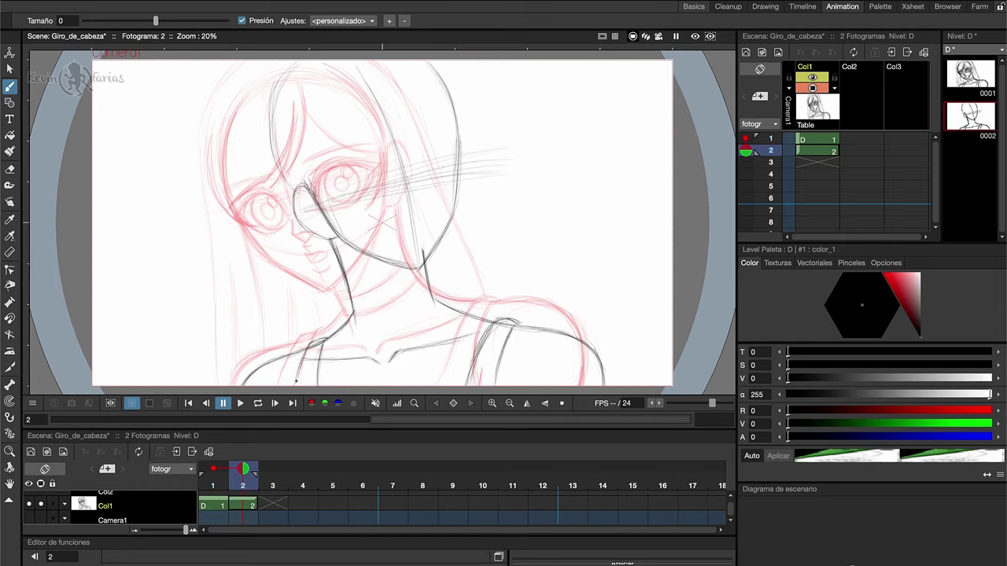
{"action": "left_click_drag", "start_coordinate": [413, 153], "coordinate": [409, 217]}
{"action": "left_click_drag", "start_coordinate": [417, 136], "coordinate": [452, 127]}
{"action": "mouse_move", "coordinate": [359, 155]}
{"action": "left_mouse_down"}
{"action": "mouse_move", "coordinate": [428, 256]}
{"action": "mouse_move", "coordinate": [452, 170]}
{"action": "mouse_move", "coordinate": [432, 191]}
{"action": "mouse_move", "coordinate": [441, 165]}
{"action": "mouse_move", "coordinate": [260, 70]}
{"action": "mouse_move", "coordinate": [519, 322]}
{"action": "mouse_move", "coordinate": [375, 179]}
{"action": "mouse_move", "coordinate": [331, 149]}
{"action": "mouse_move", "coordinate": [346, 71]}
{"action": "mouse_move", "coordinate": [406, 63]}
{"action": "mouse_move", "coordinate": [428, 289]}
{"action": "mouse_move", "coordinate": [394, 338]}
{"action": "mouse_move", "coordinate": [315, 205]}
{"action": "mouse_move", "coordinate": [441, 158]}
{"action": "mouse_move", "coordinate": [438, 291]}
{"action": "left_mouse_up"}
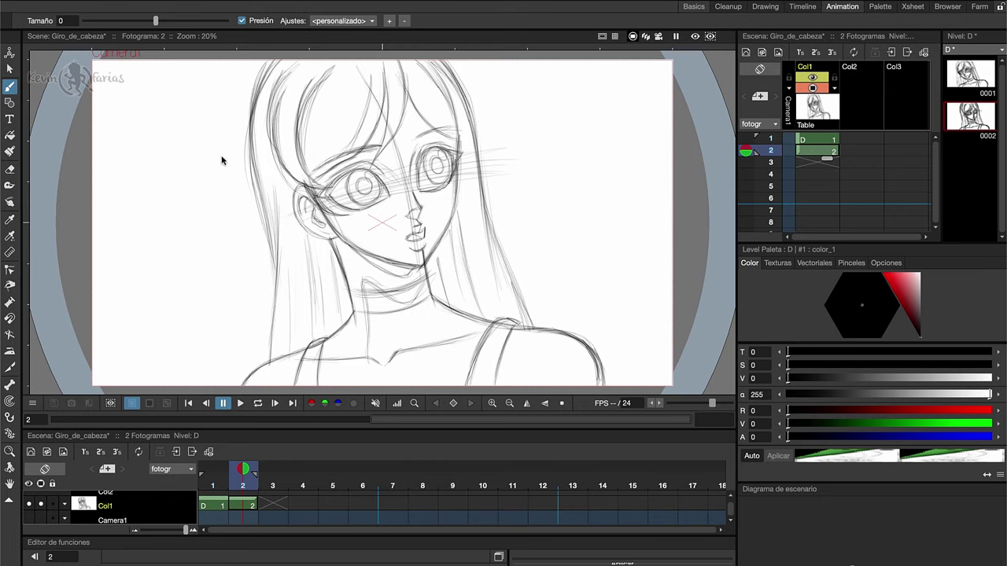
Lasso the head and hair on frame 2, rotate them -3.8°, and move them to X -7.16 mm, Y -9.21 mm
{"action": "key", "text": "s"}
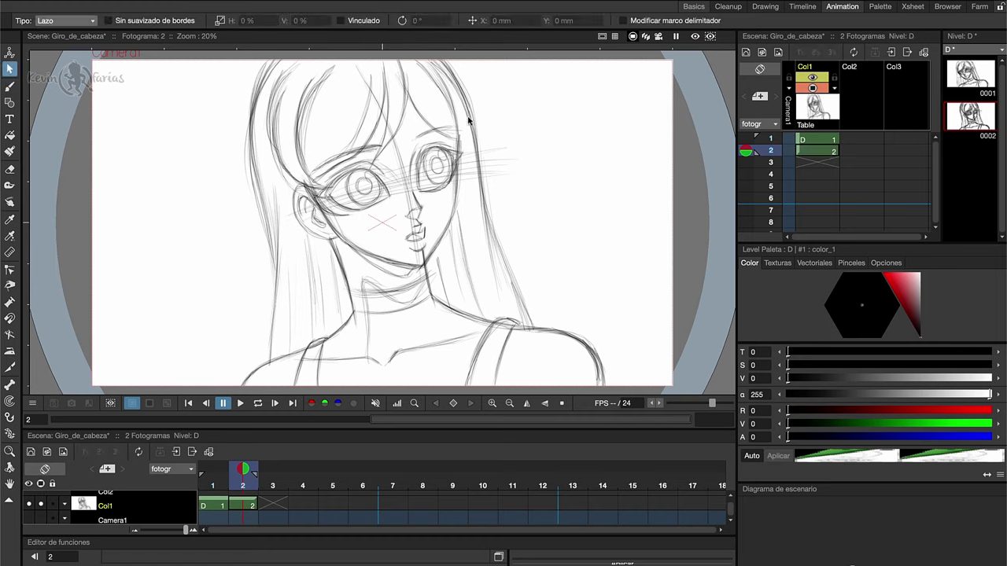
{"action": "mouse_move", "coordinate": [482, 89]}
{"action": "left_mouse_down"}
{"action": "mouse_move", "coordinate": [244, 74]}
{"action": "mouse_move", "coordinate": [265, 364]}
{"action": "mouse_move", "coordinate": [337, 319]}
{"action": "mouse_move", "coordinate": [353, 250]}
{"action": "mouse_move", "coordinate": [438, 275]}
{"action": "mouse_move", "coordinate": [496, 317]}
{"action": "mouse_move", "coordinate": [544, 320]}
{"action": "mouse_move", "coordinate": [519, 126]}
{"action": "left_mouse_up"}
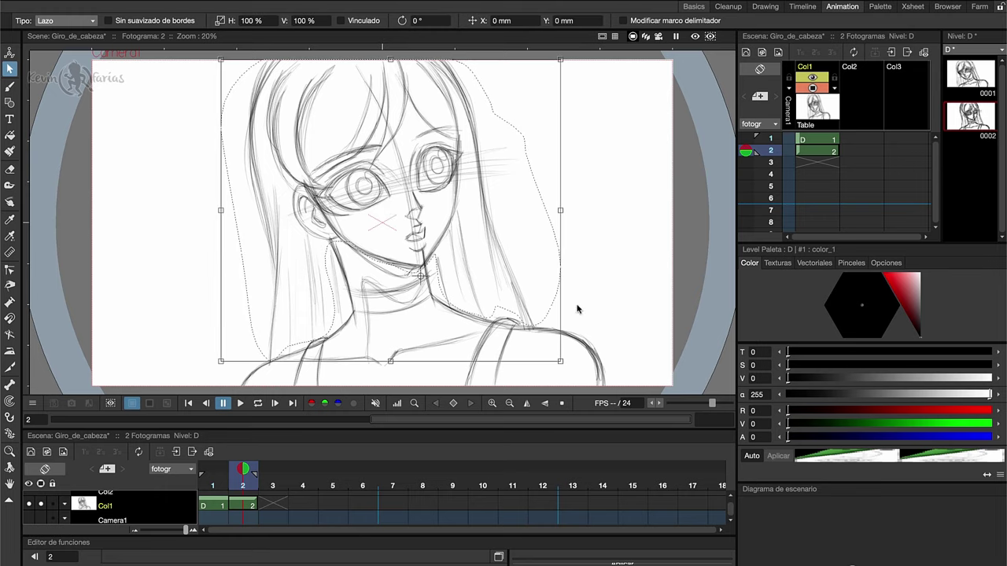
{"action": "left_click_drag", "start_coordinate": [574, 362], "coordinate": [564, 374]}
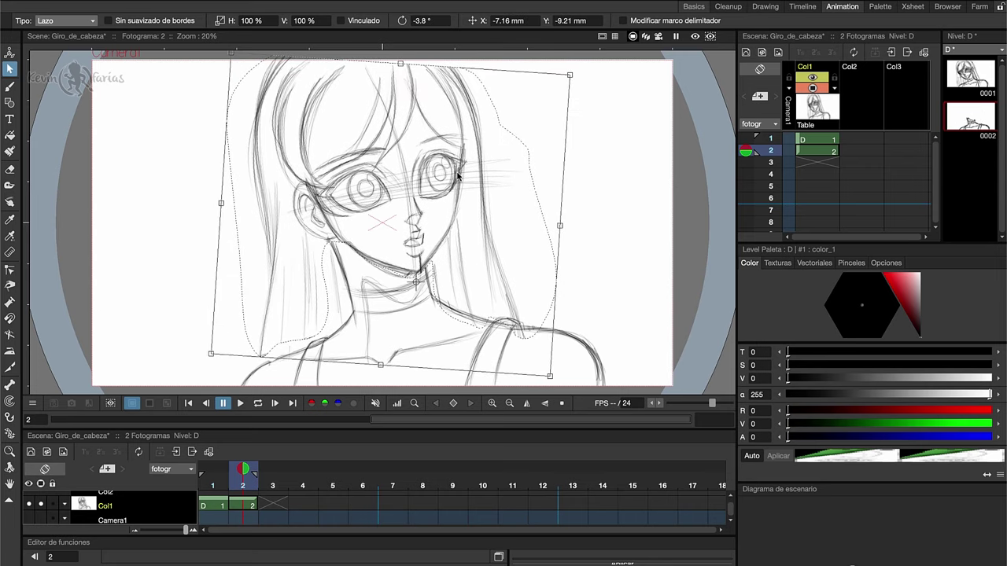
{"action": "left_click", "coordinate": [600, 218]}
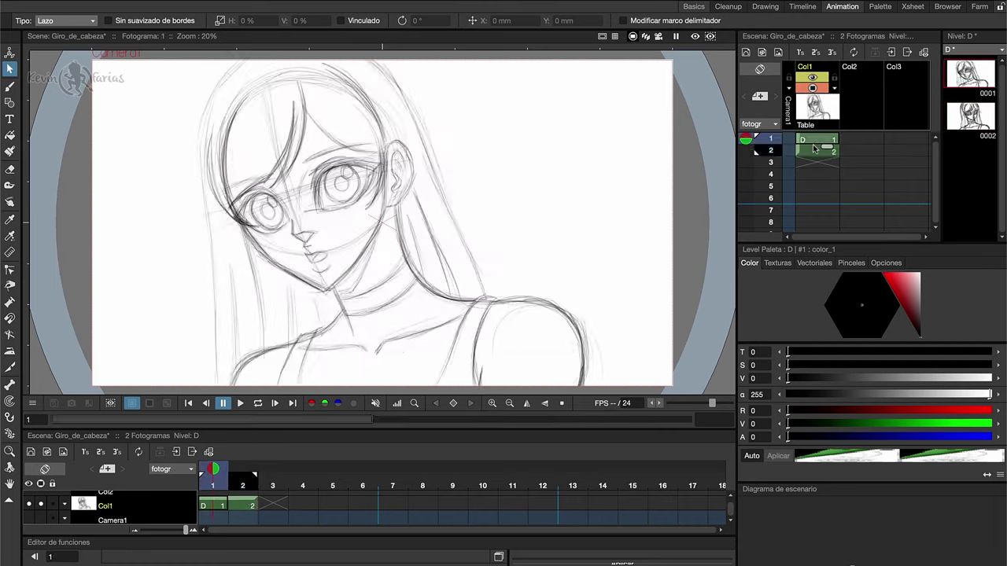
Refine both head poses with the Brush, shading the pupils and darkening the face, hair and shoulder lines on frames 1 and 2
{"action": "key", "text": "b"}
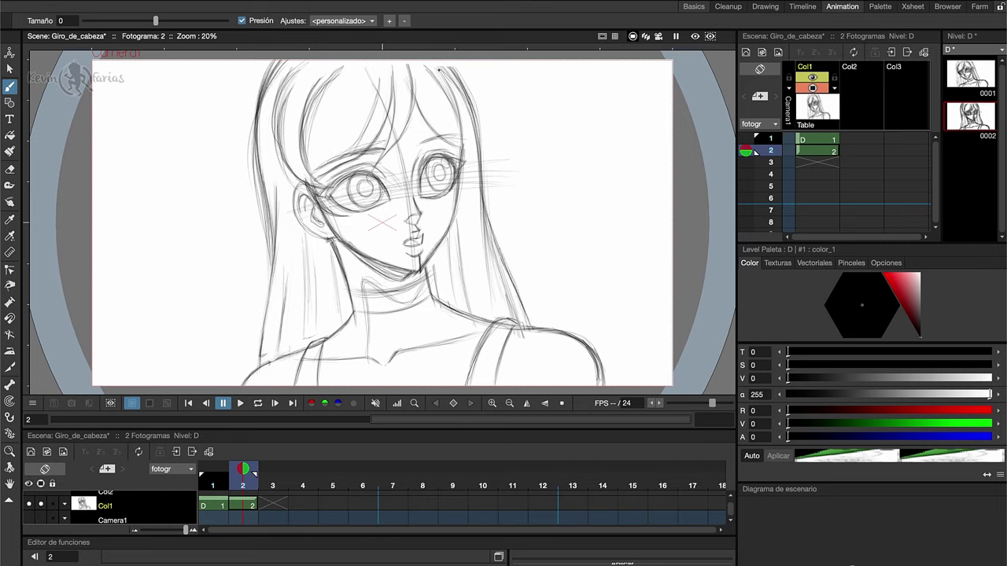
{"action": "left_click", "coordinate": [818, 150]}
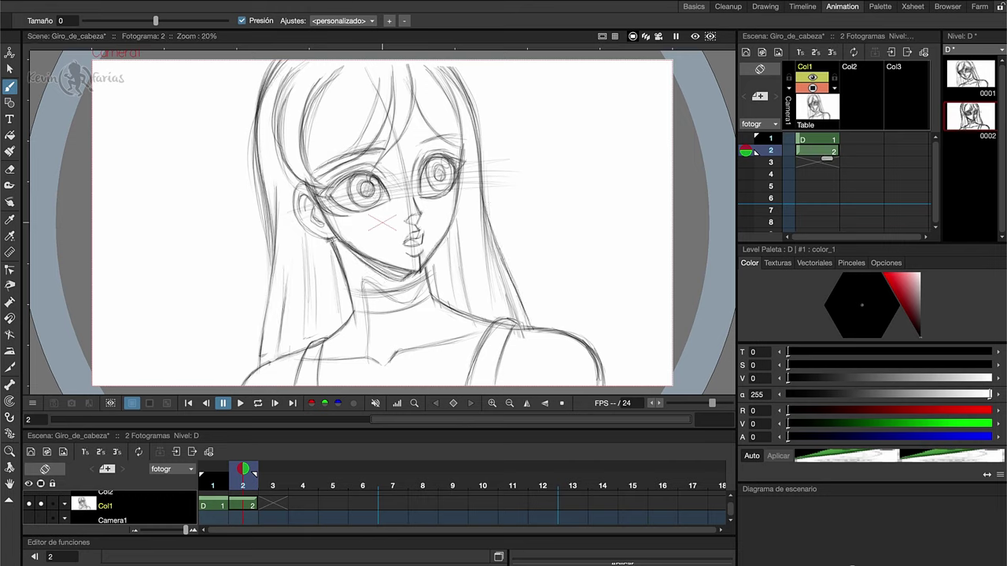
{"action": "left_click", "coordinate": [822, 142]}
{"action": "left_click", "coordinate": [819, 151]}
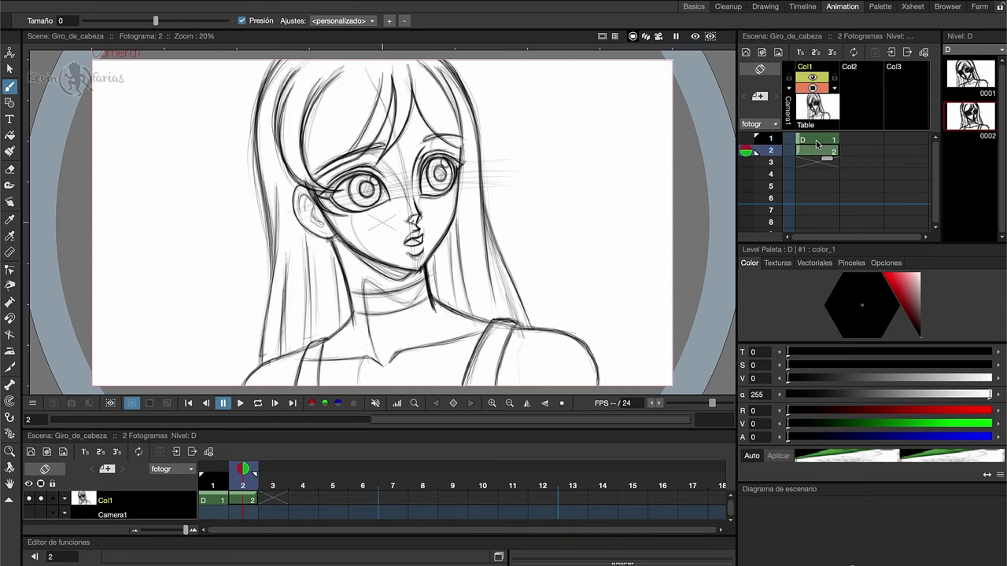
Flip back and forth between frames 1 and 2 to compare the two head poses
{"action": "left_click", "coordinate": [819, 144]}
{"action": "left_click", "coordinate": [814, 152]}
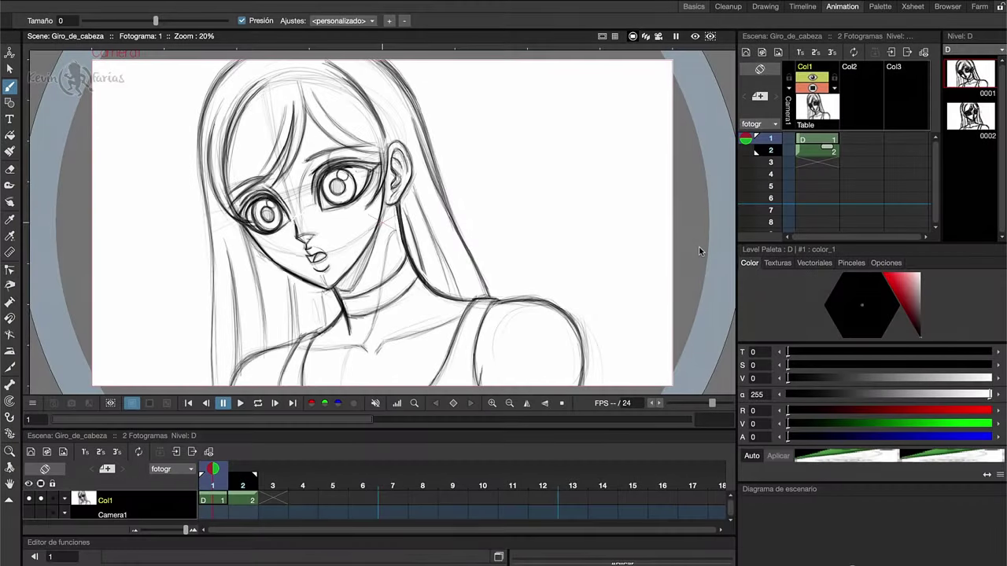
{"action": "left_click", "coordinate": [814, 153]}
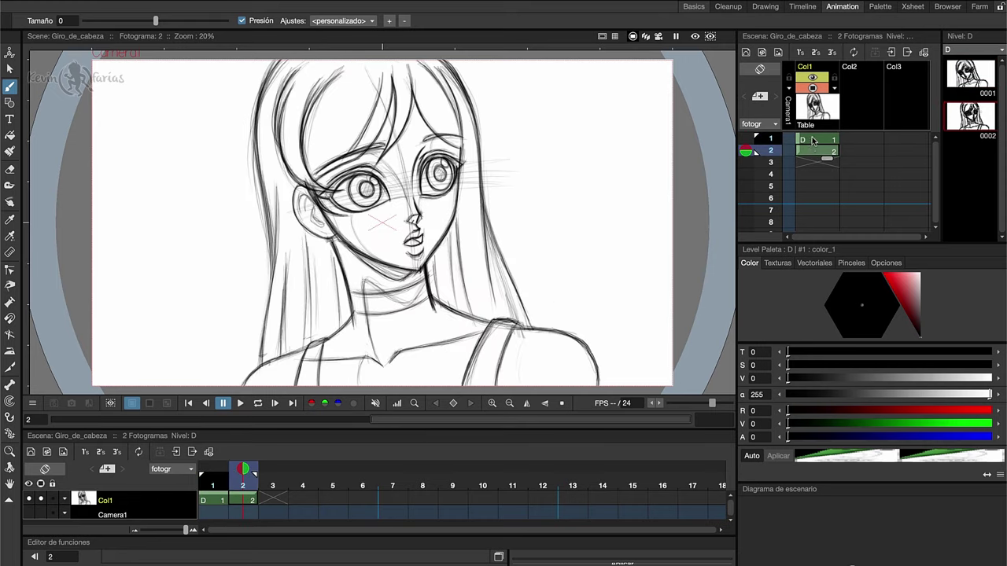
{"action": "left_click", "coordinate": [814, 140]}
{"action": "left_click", "coordinate": [815, 154]}
{"action": "left_click", "coordinate": [814, 140]}
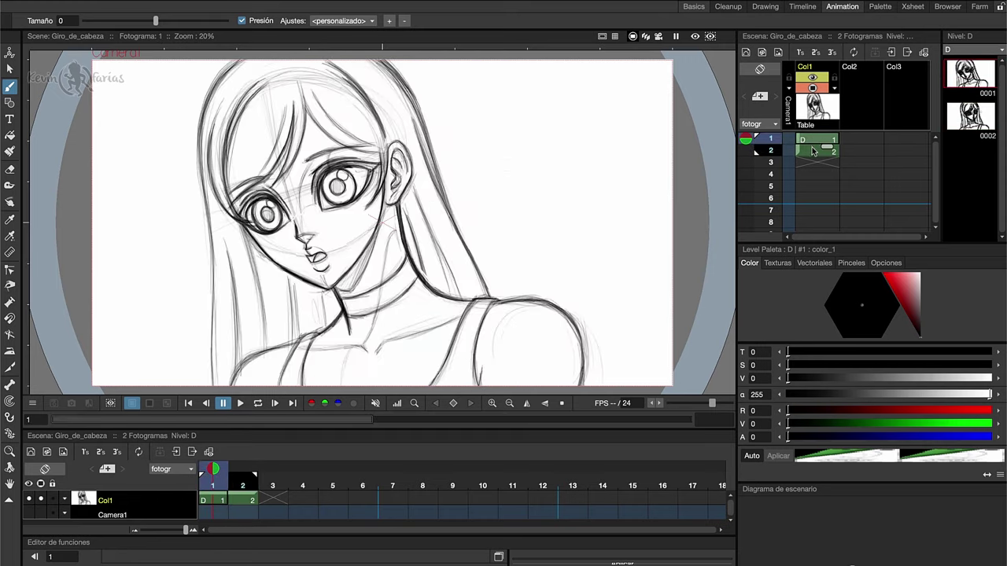
{"action": "left_click", "coordinate": [814, 153]}
{"action": "left_click", "coordinate": [814, 140]}
{"action": "left_click", "coordinate": [815, 149]}
{"action": "left_click", "coordinate": [815, 140]}
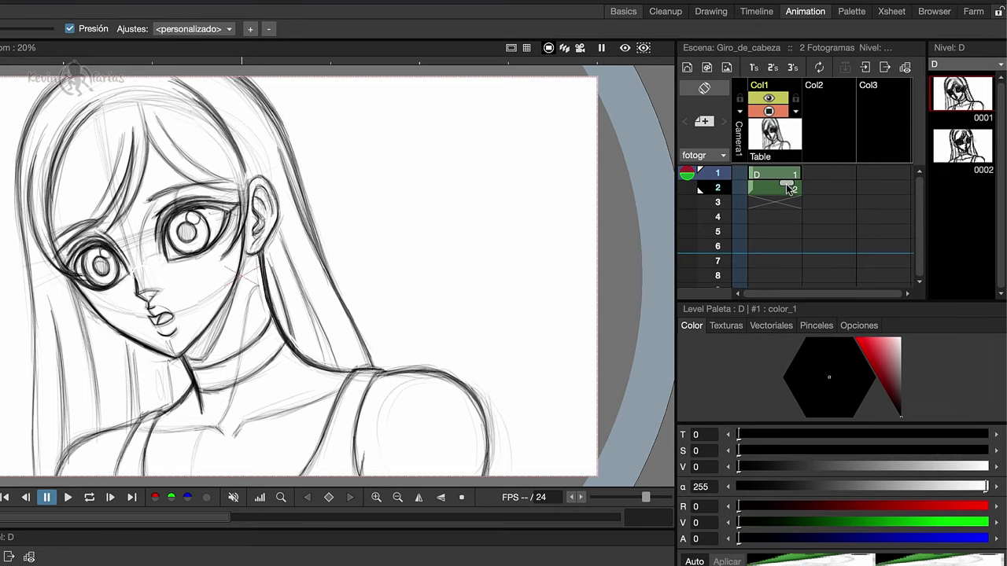
Extend the first drawing's exposure through frame 2 and check its two frames
{"action": "left_click_drag", "start_coordinate": [787, 190], "coordinate": [786, 198]}
{"action": "left_click", "coordinate": [769, 189]}
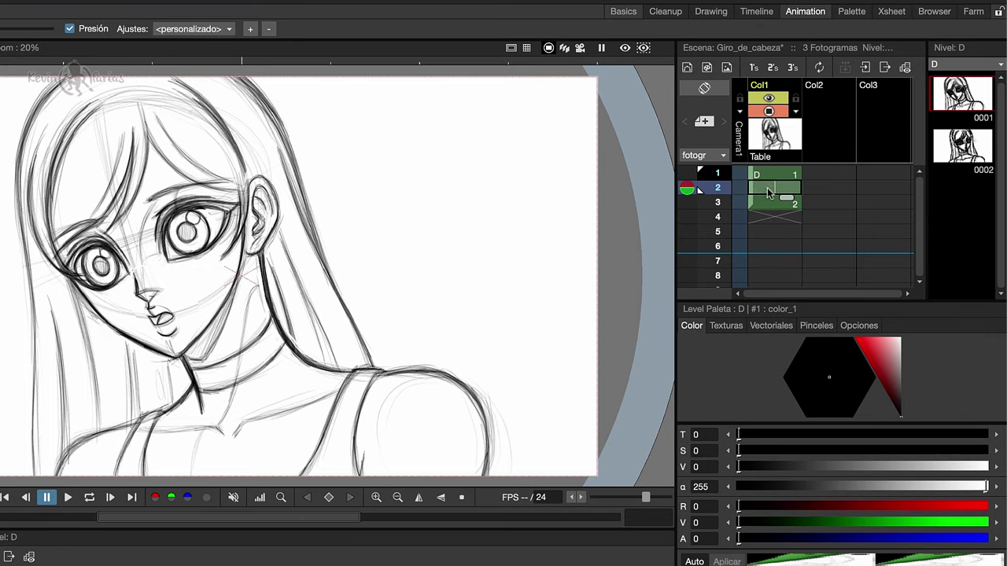
{"action": "left_click", "coordinate": [769, 176]}
{"action": "left_click", "coordinate": [773, 188]}
{"action": "left_click", "coordinate": [776, 175]}
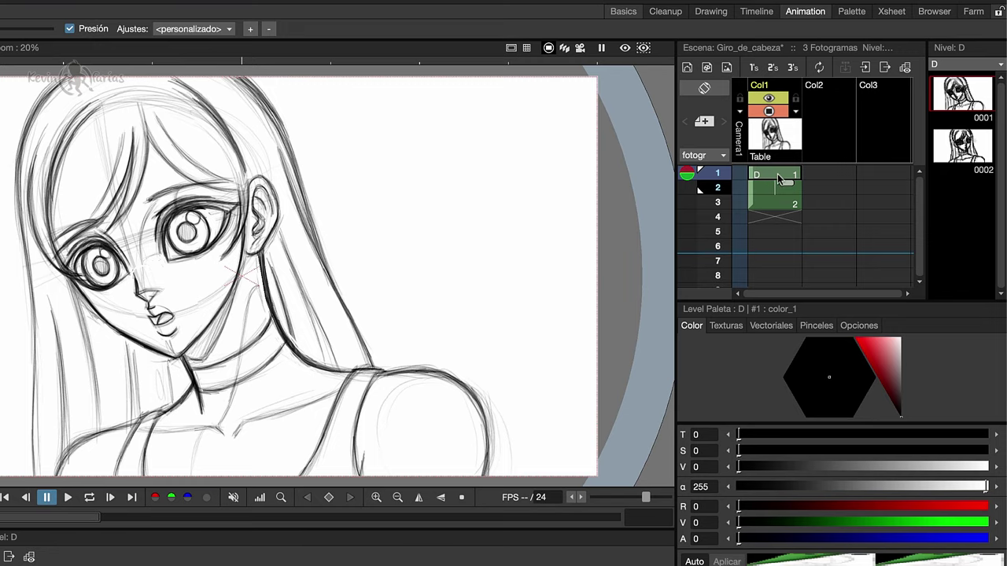
Create a blank drawing at frame 2 of Col1 and turn on onion skin for frames 1 and 3
{"action": "left_click", "coordinate": [819, 188]}
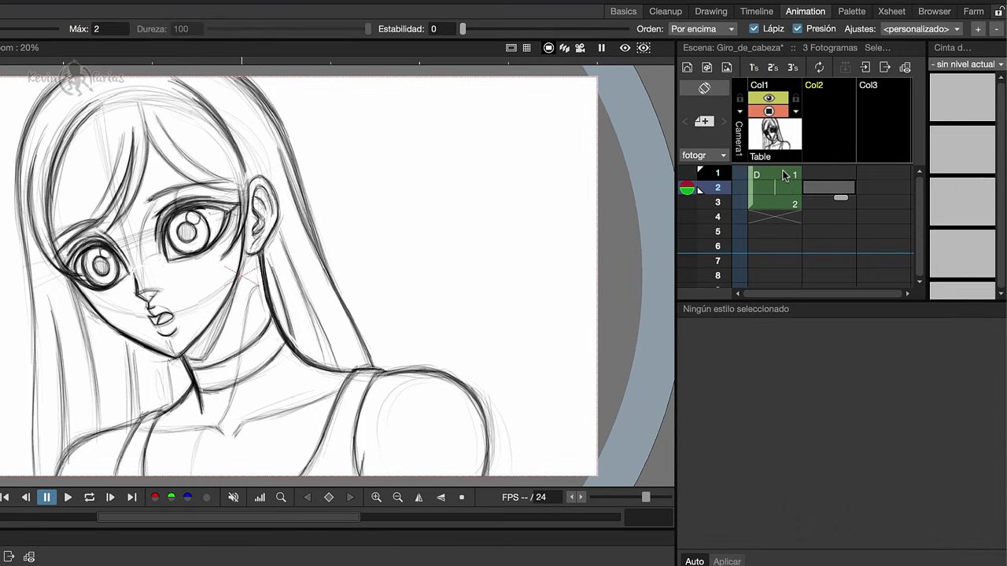
{"action": "left_click", "coordinate": [784, 177]}
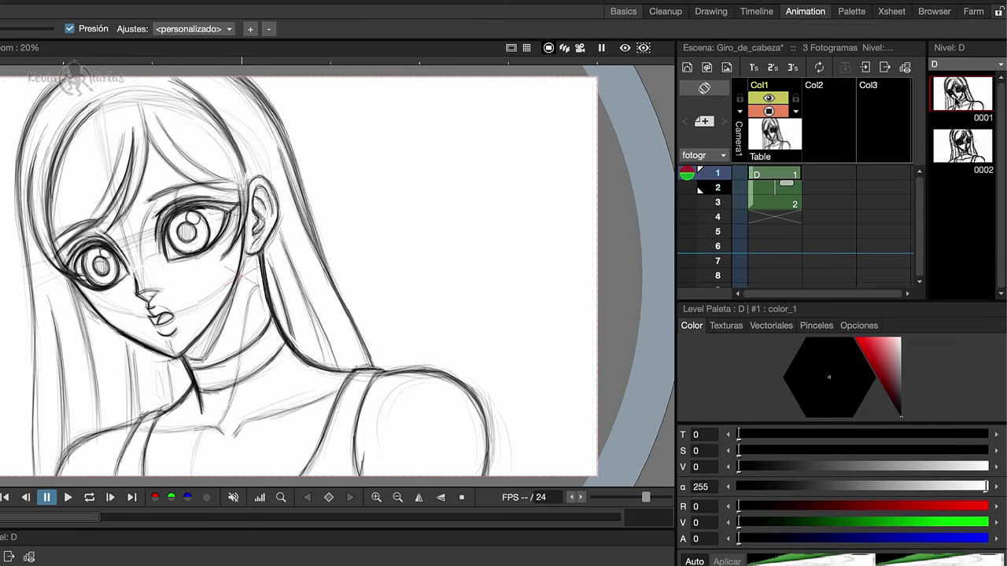
{"action": "left_click", "coordinate": [773, 189]}
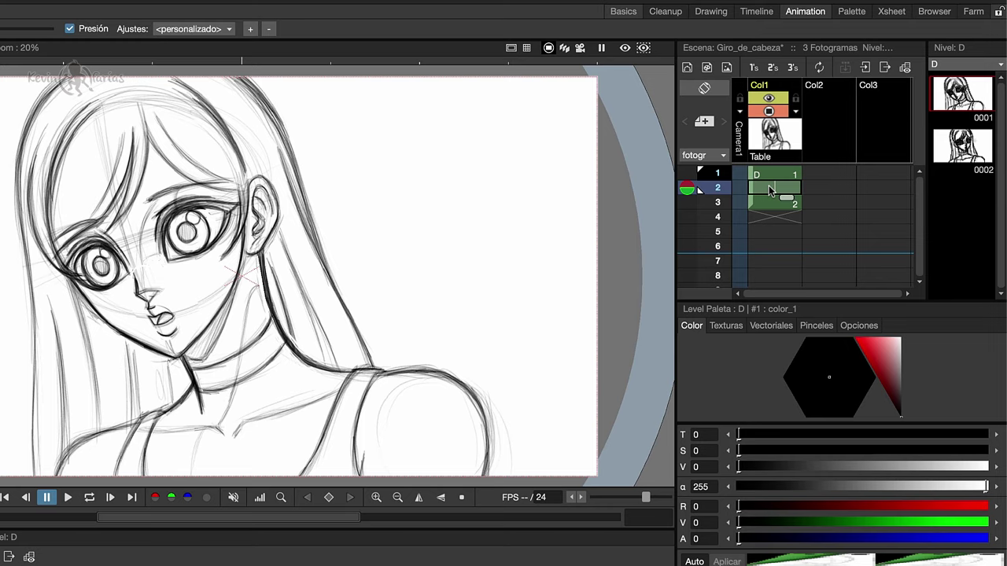
{"action": "right_click", "coordinate": [770, 189]}
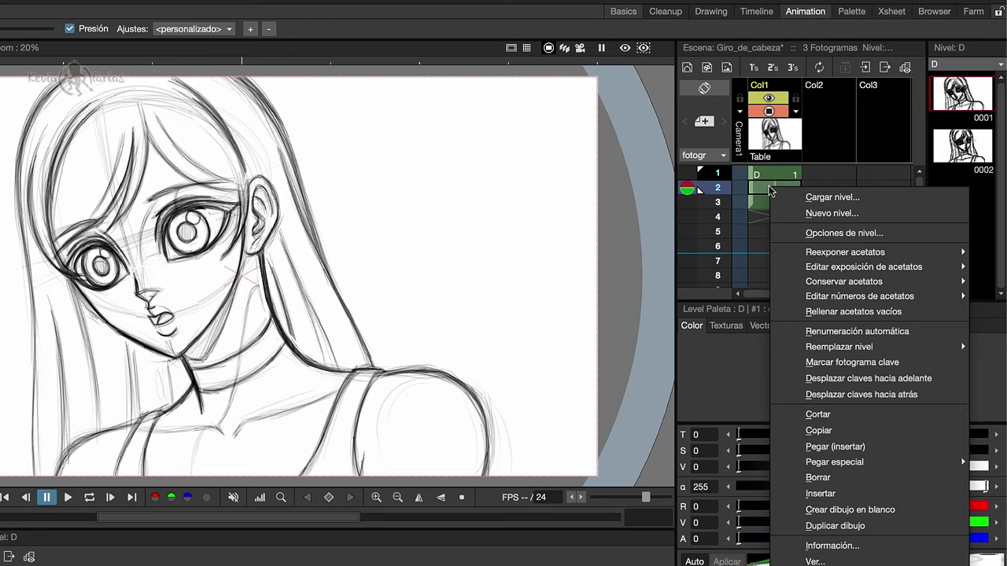
{"action": "left_click", "coordinate": [917, 511]}
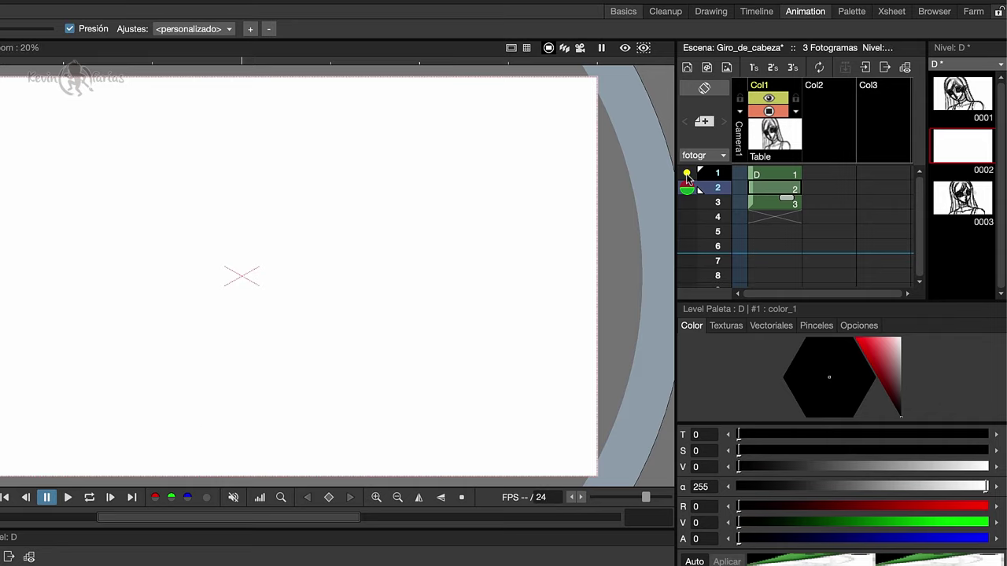
{"action": "left_click", "coordinate": [687, 173]}
{"action": "left_click", "coordinate": [687, 203]}
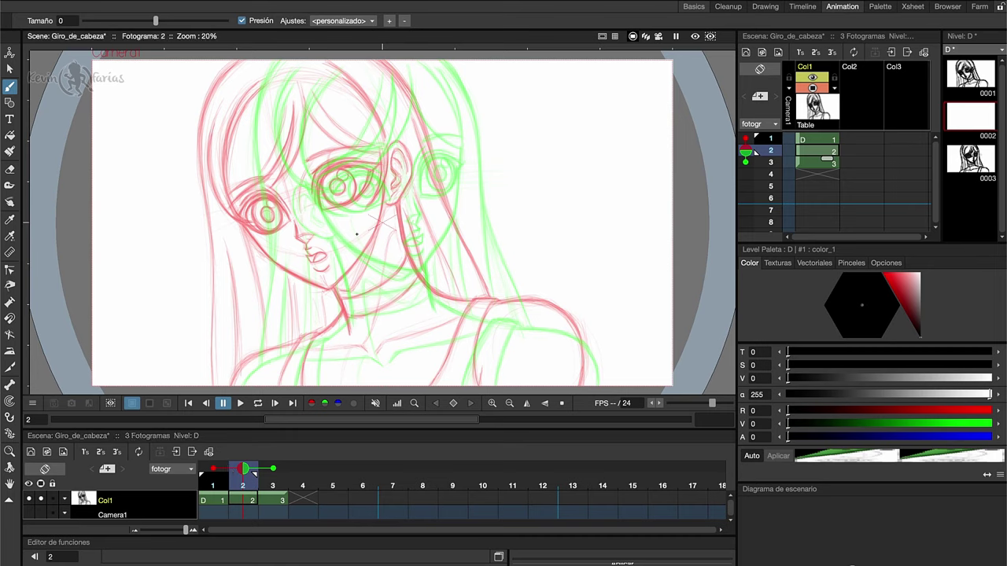
Sketch the in-between's jaw, chin, neck and both shoulders on frame 2, midway between the two onion-skinned poses
{"action": "left_click_drag", "start_coordinate": [277, 204], "coordinate": [376, 285]}
{"action": "left_click_drag", "start_coordinate": [367, 173], "coordinate": [387, 299]}
{"action": "left_click_drag", "start_coordinate": [430, 144], "coordinate": [387, 286]}
{"action": "left_click_drag", "start_coordinate": [272, 203], "coordinate": [386, 286]}
{"action": "left_click_drag", "start_coordinate": [430, 137], "coordinate": [388, 285]}
{"action": "left_click_drag", "start_coordinate": [330, 266], "coordinate": [350, 325]}
{"action": "mouse_move", "coordinate": [416, 241]}
{"action": "left_mouse_down"}
{"action": "mouse_move", "coordinate": [442, 300]}
{"action": "mouse_move", "coordinate": [587, 386]}
{"action": "left_mouse_up"}
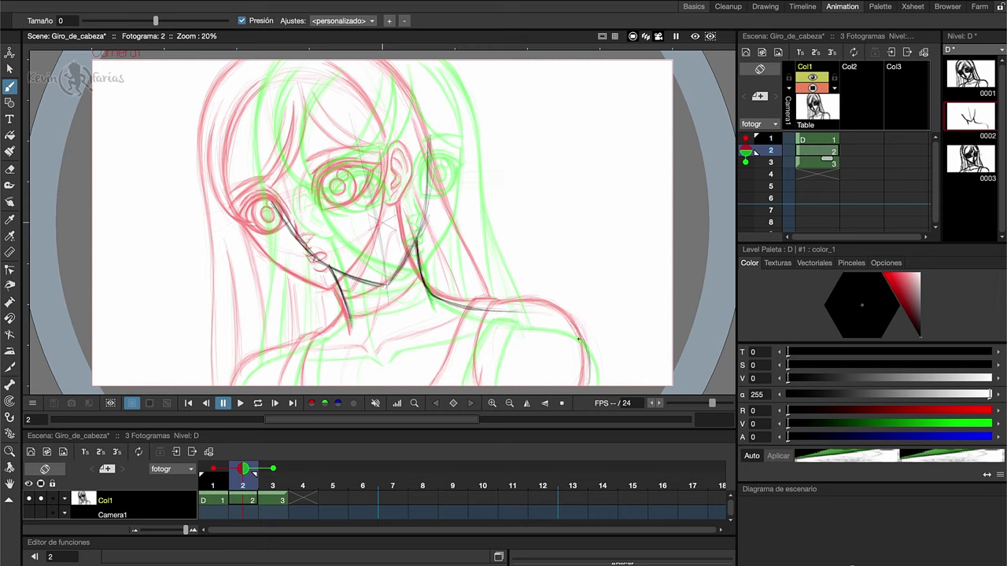
{"action": "left_click_drag", "start_coordinate": [456, 309], "coordinate": [587, 357]}
{"action": "left_click_drag", "start_coordinate": [349, 313], "coordinate": [238, 386]}
Sketch the in-between's head sides, the face's vertical centre line, and the tilted eye and nose guide lines
{"action": "mouse_move", "coordinate": [392, 61]}
{"action": "left_mouse_down"}
{"action": "mouse_move", "coordinate": [429, 200]}
{"action": "mouse_move", "coordinate": [429, 162]}
{"action": "left_mouse_up"}
{"action": "left_click_drag", "start_coordinate": [249, 110], "coordinate": [263, 186]}
{"action": "left_click_drag", "start_coordinate": [394, 304], "coordinate": [338, 117]}
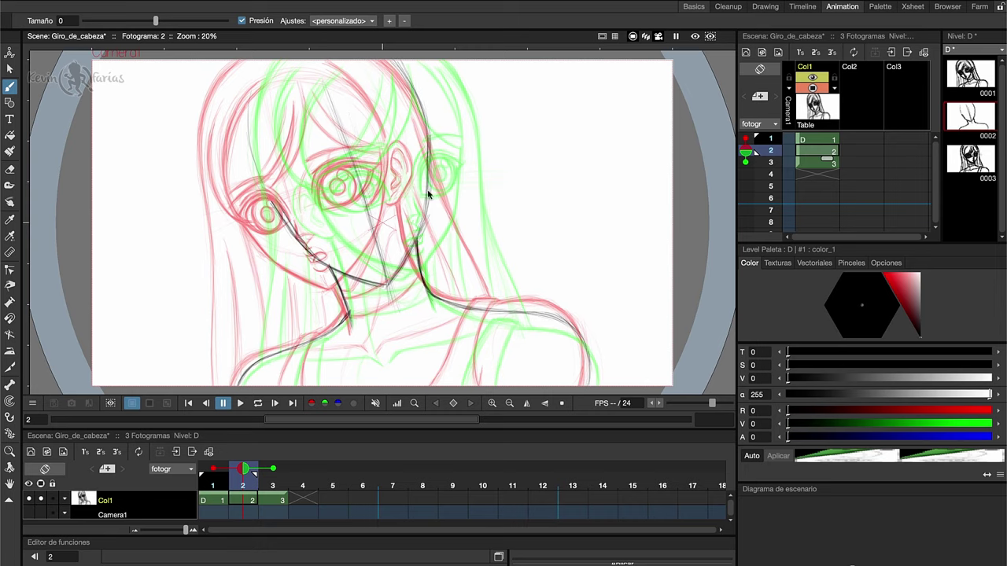
{"action": "left_click_drag", "start_coordinate": [430, 150], "coordinate": [421, 245]}
{"action": "left_click_drag", "start_coordinate": [351, 245], "coordinate": [433, 210]}
{"action": "left_click_drag", "start_coordinate": [296, 218], "coordinate": [419, 177]}
Draw the in-between's collarbones and both shoulder straps on frame 2
{"action": "left_click_drag", "start_coordinate": [384, 359], "coordinate": [480, 319]}
{"action": "left_click_drag", "start_coordinate": [305, 352], "coordinate": [381, 359]}
{"action": "mouse_move", "coordinate": [482, 303]}
{"action": "left_mouse_down"}
{"action": "mouse_move", "coordinate": [456, 385]}
{"action": "mouse_move", "coordinate": [490, 385]}
{"action": "left_mouse_up"}
{"action": "left_click_drag", "start_coordinate": [472, 307], "coordinate": [449, 384]}
{"action": "left_click_drag", "start_coordinate": [320, 335], "coordinate": [292, 385]}
{"action": "left_click_drag", "start_coordinate": [325, 334], "coordinate": [308, 386]}
Sketch the long hair on both sides of the in-between's head, plus the neckband and chin shading
{"action": "left_click_drag", "start_coordinate": [424, 63], "coordinate": [508, 301]}
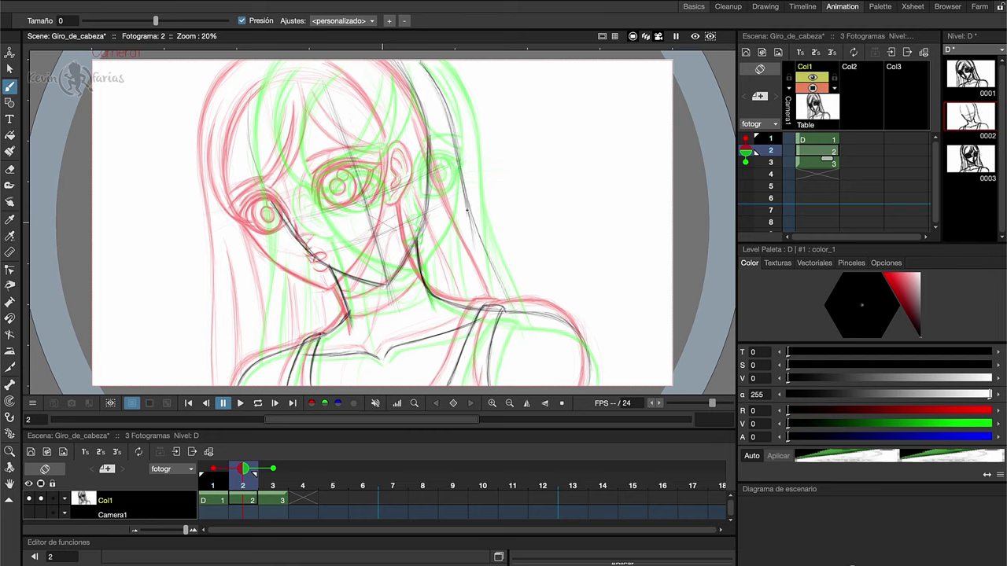
{"action": "left_click_drag", "start_coordinate": [437, 80], "coordinate": [514, 313]}
{"action": "mouse_move", "coordinate": [260, 59]}
{"action": "left_mouse_down"}
{"action": "mouse_move", "coordinate": [236, 377]}
{"action": "mouse_move", "coordinate": [225, 312]}
{"action": "left_mouse_up"}
{"action": "left_click_drag", "start_coordinate": [260, 245], "coordinate": [267, 362]}
{"action": "left_click_drag", "start_coordinate": [469, 197], "coordinate": [439, 303]}
{"action": "left_click_drag", "start_coordinate": [351, 317], "coordinate": [423, 288]}
{"action": "left_click_drag", "start_coordinate": [343, 296], "coordinate": [420, 269]}
{"action": "left_click_drag", "start_coordinate": [384, 266], "coordinate": [410, 277]}
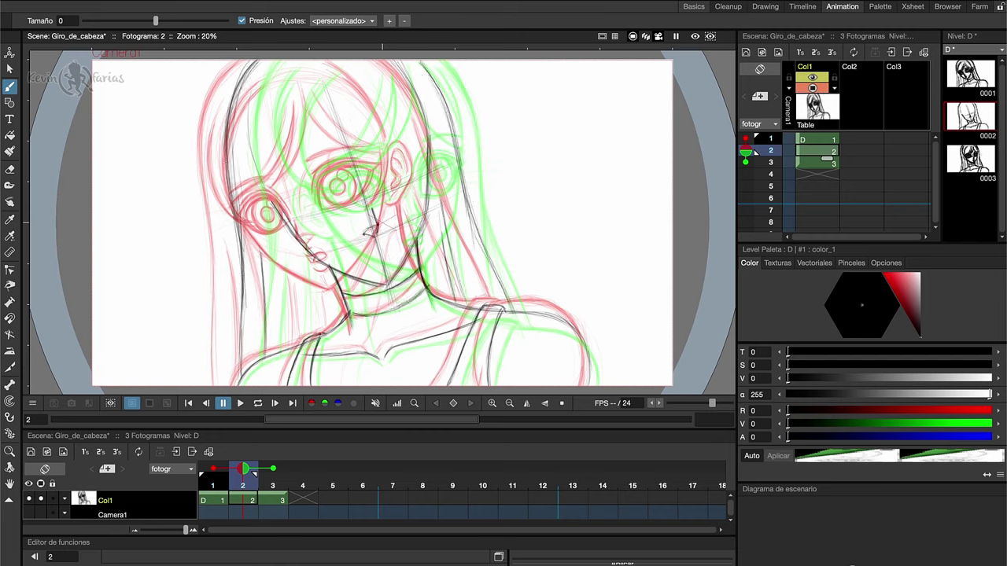
Draw the in-between's nose bridge, eyebrows, cheek contour and ear on frame 2
{"action": "mouse_move", "coordinate": [378, 156]}
{"action": "left_mouse_down"}
{"action": "mouse_move", "coordinate": [370, 198]}
{"action": "mouse_move", "coordinate": [370, 177]}
{"action": "left_mouse_up"}
{"action": "mouse_move", "coordinate": [370, 177]}
{"action": "left_mouse_down"}
{"action": "mouse_move", "coordinate": [384, 158]}
{"action": "mouse_move", "coordinate": [427, 138]}
{"action": "left_mouse_up"}
{"action": "left_click_drag", "start_coordinate": [272, 190], "coordinate": [340, 170]}
{"action": "left_click_drag", "start_coordinate": [379, 157], "coordinate": [418, 141]}
{"action": "left_click_drag", "start_coordinate": [258, 206], "coordinate": [305, 255]}
{"action": "left_click_drag", "start_coordinate": [431, 211], "coordinate": [433, 145]}
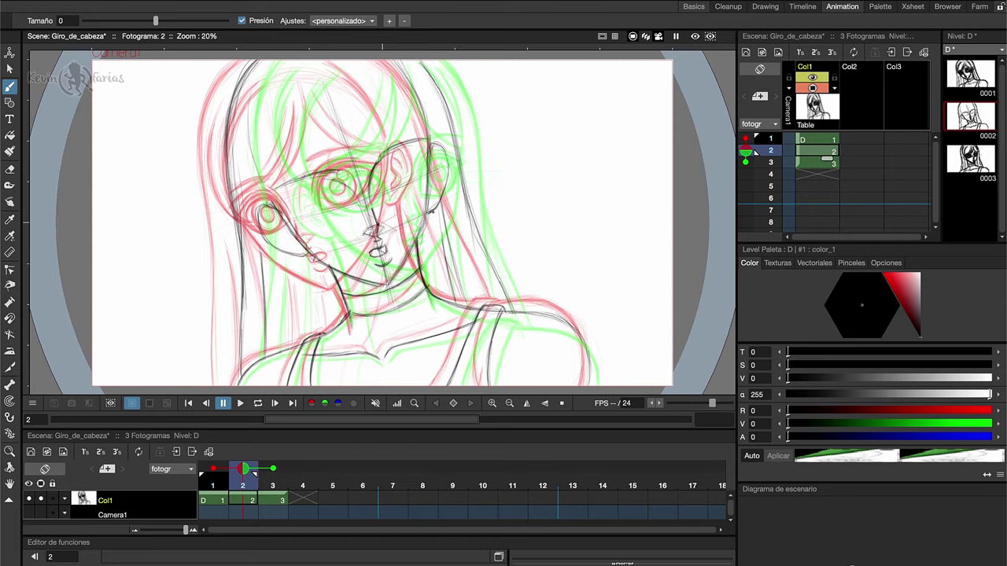
Save the scene and set the onion skin paper thickness (Grosor del papel) to 95 in the preferences
{"action": "key", "text": "super+s"}
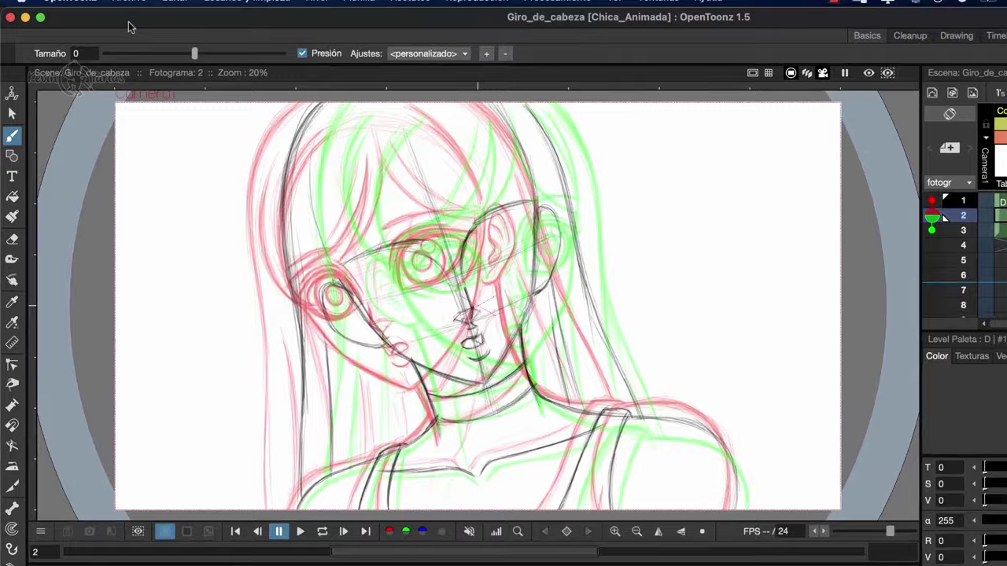
{"action": "left_click", "coordinate": [78, 9]}
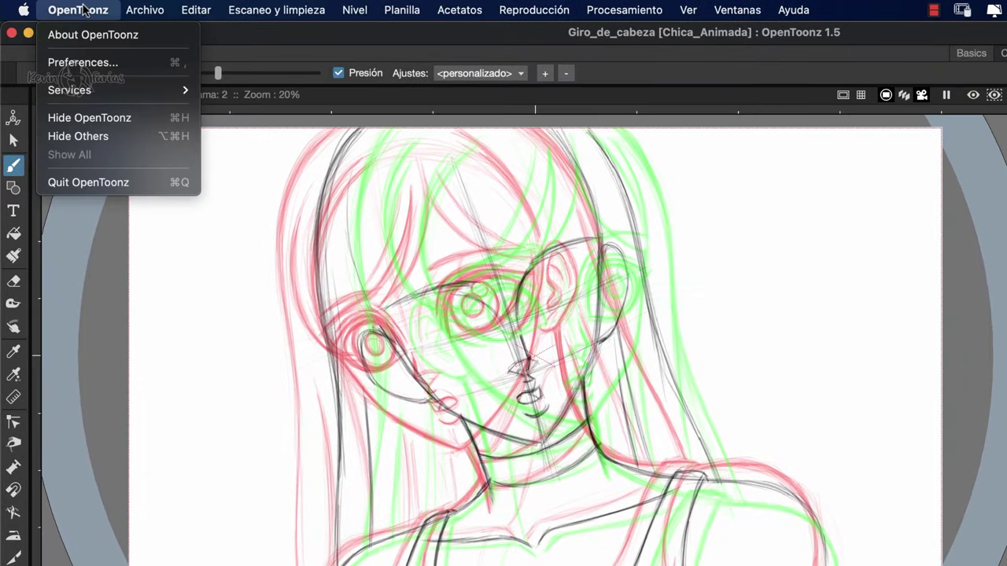
{"action": "left_click", "coordinate": [106, 63]}
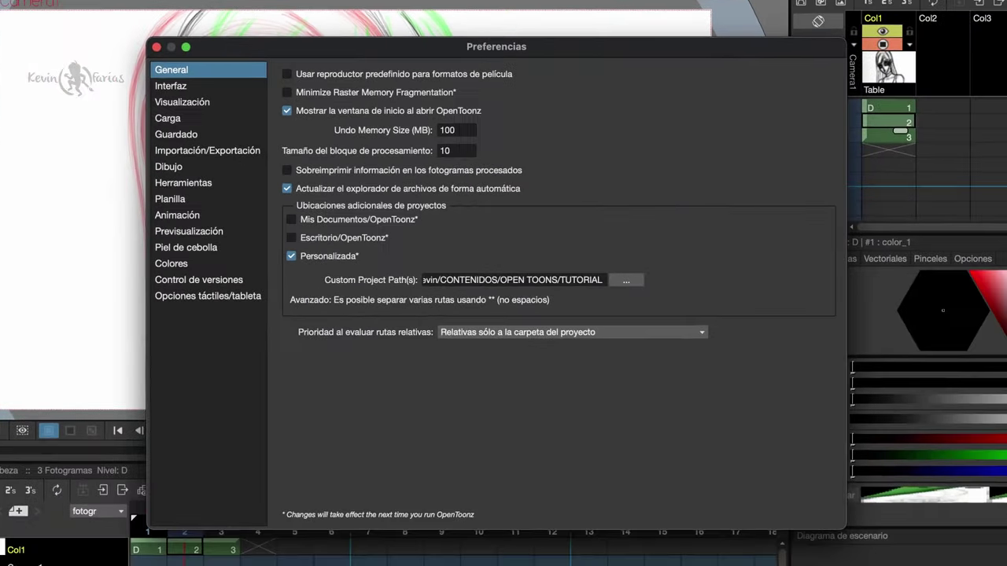
{"action": "left_click", "coordinate": [219, 249]}
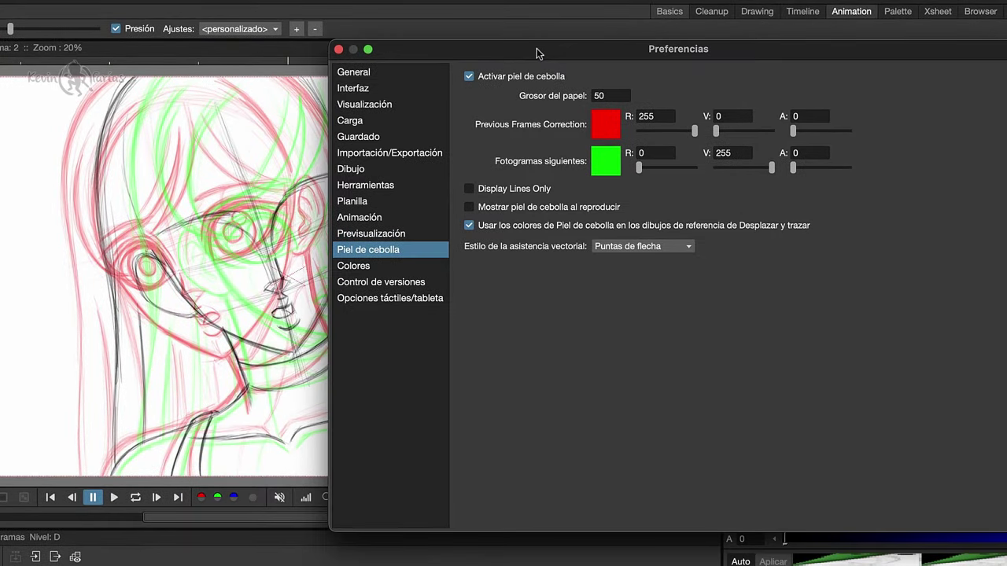
{"action": "left_click_drag", "start_coordinate": [536, 53], "coordinate": [541, 53]}
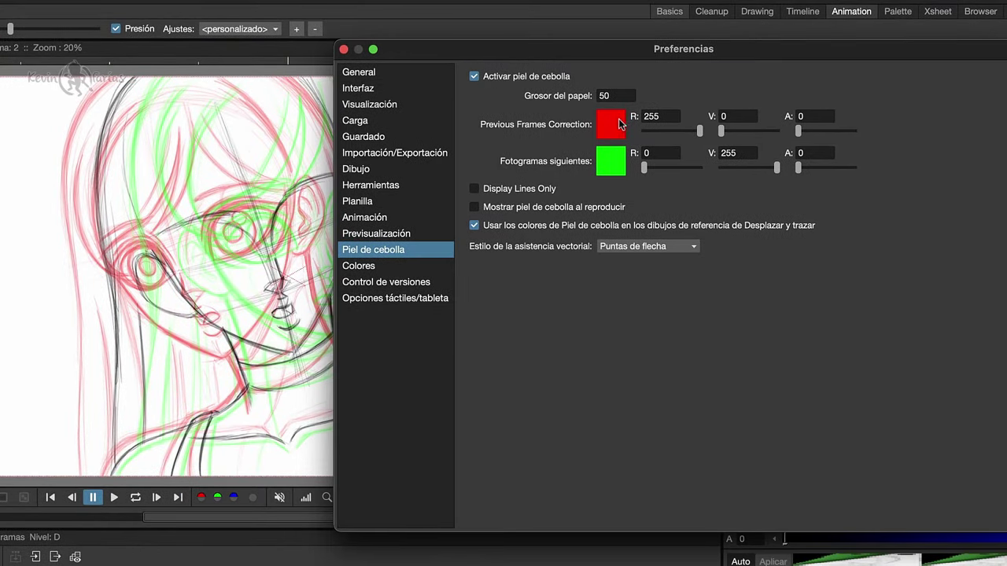
{"action": "left_click", "coordinate": [605, 96]}
{"action": "double_click", "coordinate": [668, 116]}
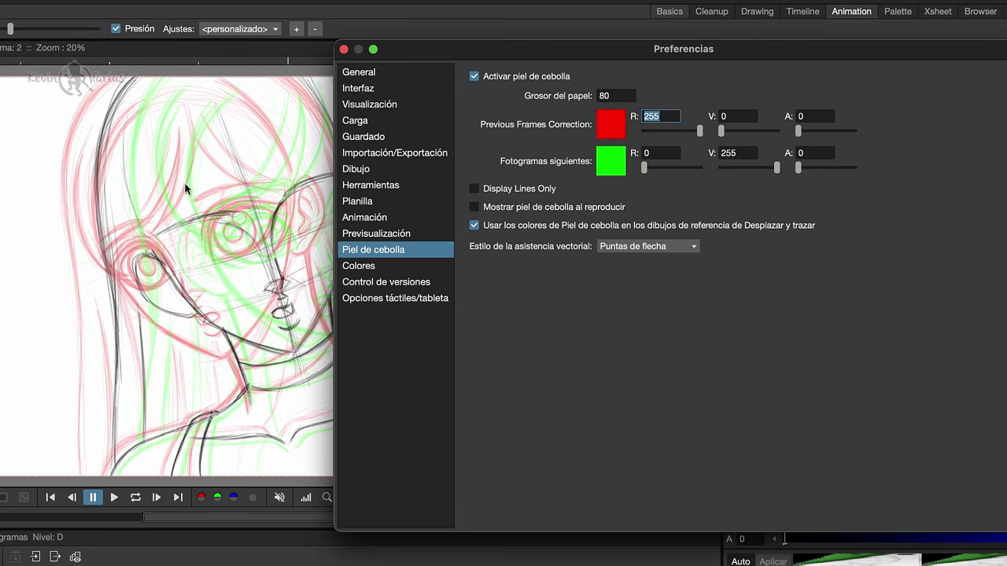
{"action": "left_click", "coordinate": [598, 96]}
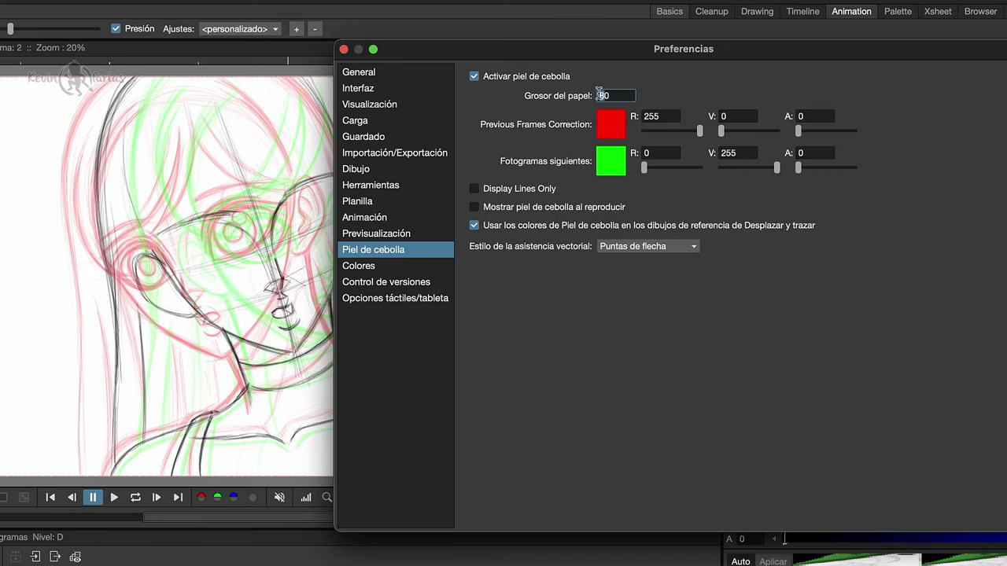
{"action": "double_click", "coordinate": [604, 92]}
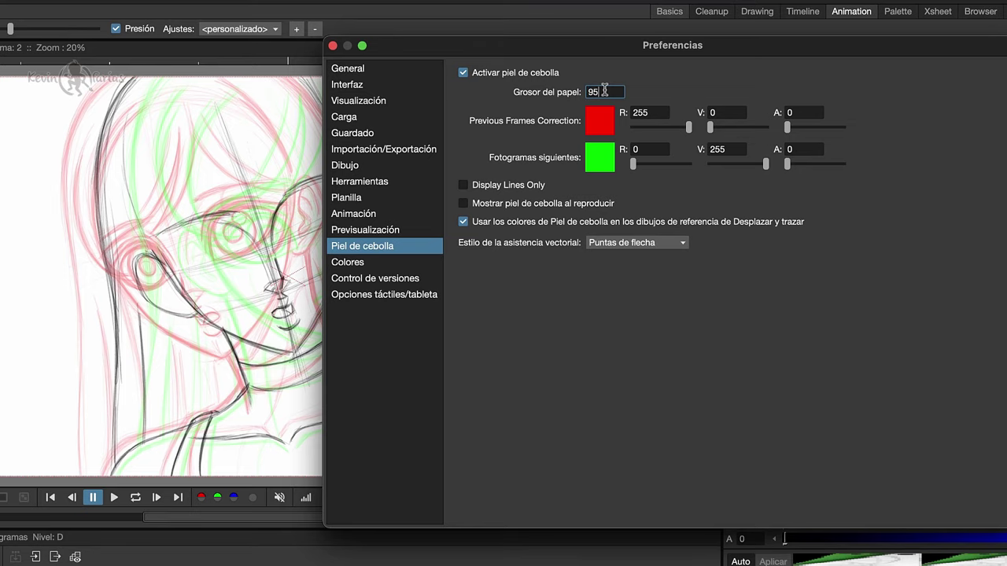
{"action": "double_click", "coordinate": [661, 110]}
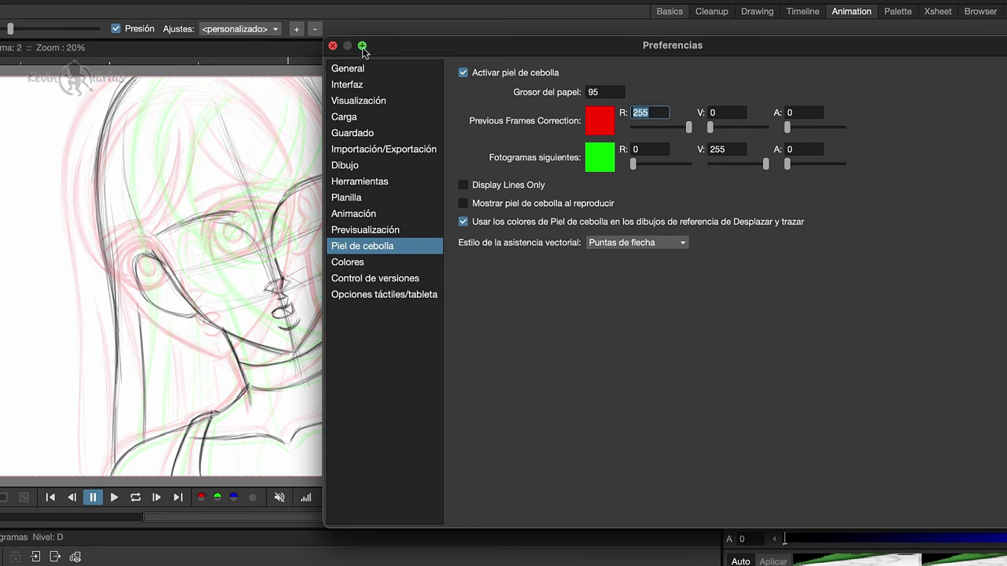
{"action": "left_click", "coordinate": [333, 45]}
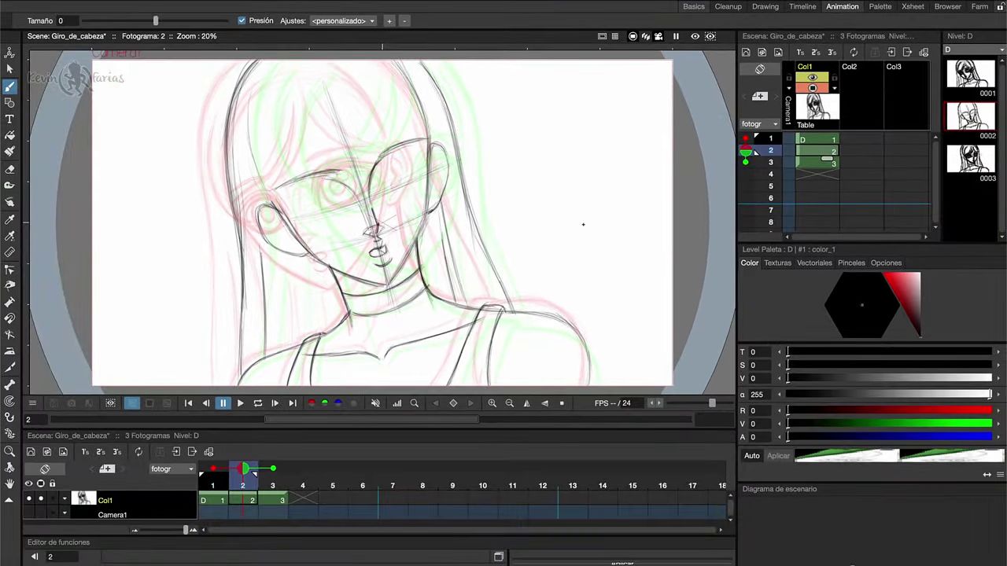
Draw the in-between's two closed eyes on frame 2, checking them against the pose on frame 3
{"action": "left_click_drag", "start_coordinate": [385, 192], "coordinate": [423, 178]}
{"action": "left_click_drag", "start_coordinate": [327, 196], "coordinate": [354, 220]}
{"action": "left_click_drag", "start_coordinate": [293, 212], "coordinate": [350, 220]}
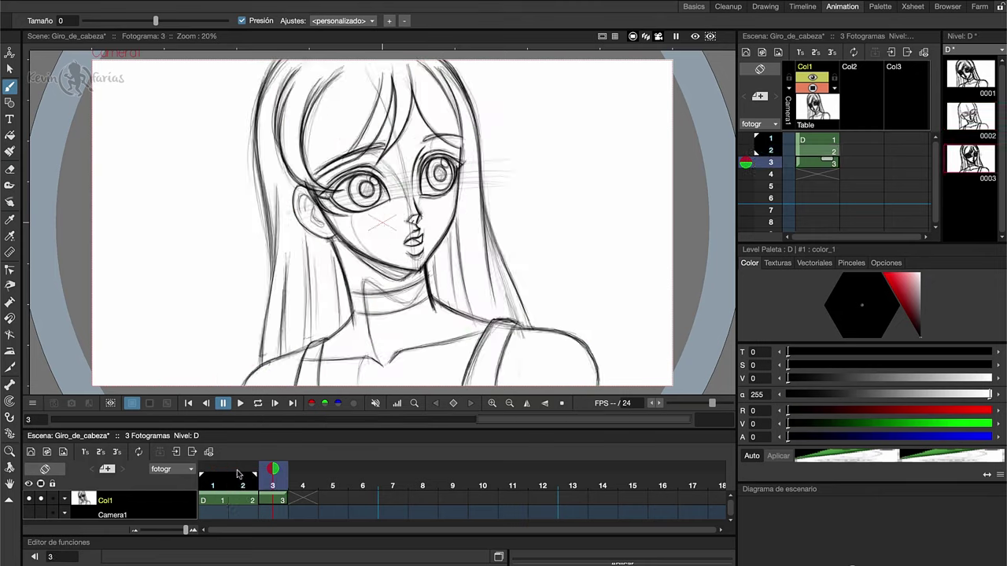
{"action": "left_click", "coordinate": [238, 474]}
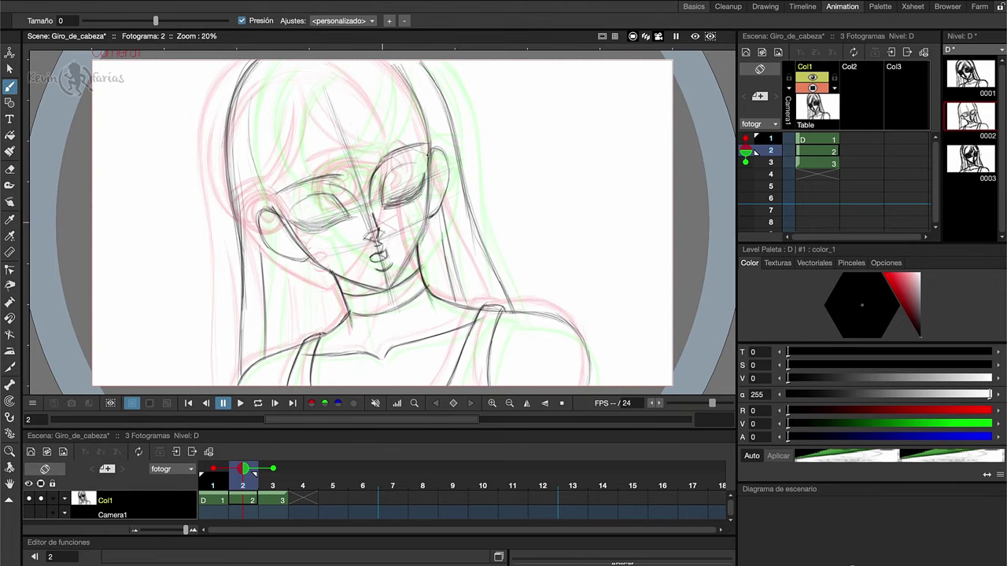
Draw the parted fringe strands over the in-between's forehead and the inner fold of the ear
{"action": "left_click_drag", "start_coordinate": [348, 94], "coordinate": [339, 193]}
{"action": "left_click_drag", "start_coordinate": [359, 75], "coordinate": [341, 192]}
{"action": "left_click_drag", "start_coordinate": [347, 96], "coordinate": [313, 186]}
{"action": "left_click_drag", "start_coordinate": [350, 107], "coordinate": [285, 206]}
{"action": "left_click_drag", "start_coordinate": [382, 66], "coordinate": [429, 143]}
{"action": "left_click_drag", "start_coordinate": [273, 208], "coordinate": [315, 240]}
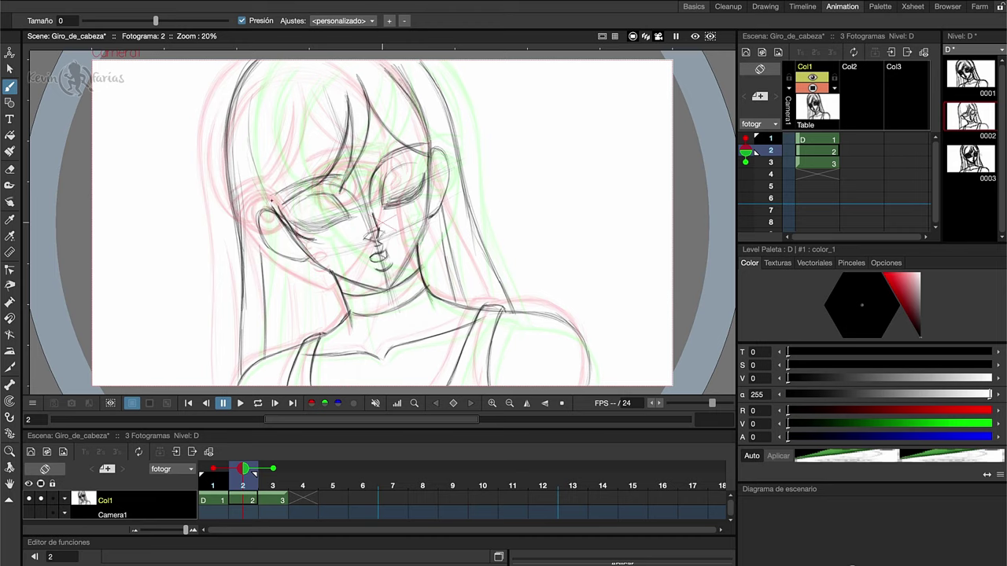
Add the side fringe locks curving down to the brow and more detail in the ear on frame 2
{"action": "left_click_drag", "start_coordinate": [260, 98], "coordinate": [277, 207]}
{"action": "left_click_drag", "start_coordinate": [292, 102], "coordinate": [276, 179]}
{"action": "left_click_drag", "start_coordinate": [307, 81], "coordinate": [277, 211]}
{"action": "mouse_move", "coordinate": [261, 107]}
{"action": "left_mouse_down"}
{"action": "mouse_move", "coordinate": [299, 216]}
{"action": "mouse_move", "coordinate": [271, 211]}
{"action": "left_mouse_up"}
{"action": "left_click_drag", "start_coordinate": [381, 71], "coordinate": [431, 143]}
{"action": "left_click_drag", "start_coordinate": [267, 219], "coordinate": [293, 246]}
Outline the jaw and eyebrow, erase stray lines between the eyes, and reinforce the fringe strands
{"action": "mouse_move", "coordinate": [434, 158]}
{"action": "left_mouse_down"}
{"action": "mouse_move", "coordinate": [432, 214]}
{"action": "mouse_move", "coordinate": [387, 288]}
{"action": "left_mouse_up"}
{"action": "left_click_drag", "start_coordinate": [390, 288], "coordinate": [327, 272]}
{"action": "left_click_drag", "start_coordinate": [280, 197], "coordinate": [340, 169]}
{"action": "key", "text": "e"}
{"action": "mouse_move", "coordinate": [380, 156]}
{"action": "left_mouse_down"}
{"action": "mouse_move", "coordinate": [422, 145]}
{"action": "mouse_move", "coordinate": [366, 158]}
{"action": "left_mouse_up"}
{"action": "key", "text": "b"}
{"action": "left_click_drag", "start_coordinate": [336, 96], "coordinate": [311, 184]}
{"action": "left_click_drag", "start_coordinate": [381, 71], "coordinate": [433, 146]}
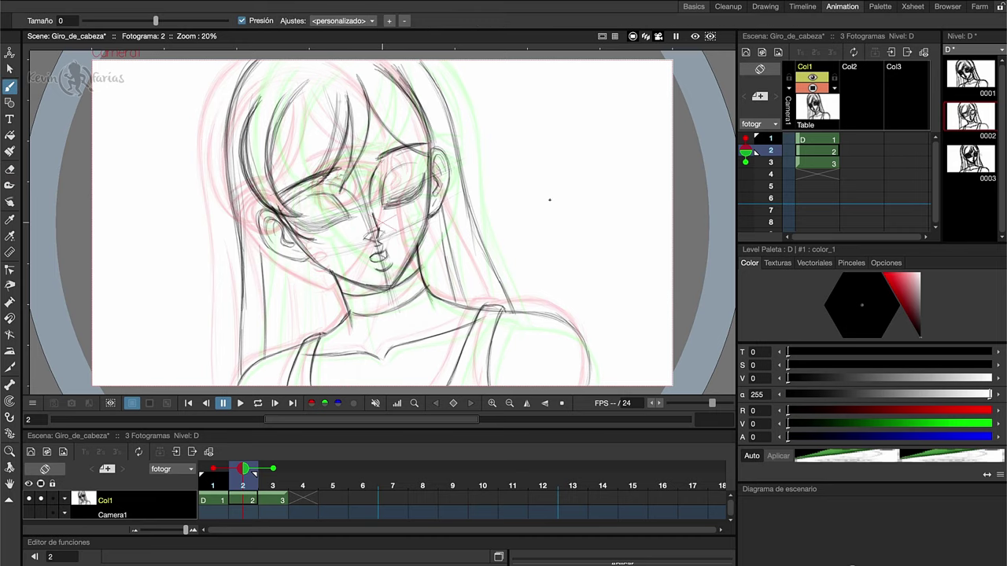
Darken the in-between's jawline, nose ridge and closed eyelids on frame 2
{"action": "left_click_drag", "start_coordinate": [286, 233], "coordinate": [390, 288]}
{"action": "left_click_drag", "start_coordinate": [372, 214], "coordinate": [378, 239]}
{"action": "mouse_move", "coordinate": [385, 171]}
{"action": "left_mouse_down"}
{"action": "mouse_move", "coordinate": [381, 201]}
{"action": "mouse_move", "coordinate": [420, 162]}
{"action": "left_mouse_up"}
{"action": "left_click_drag", "start_coordinate": [385, 207], "coordinate": [430, 174]}
{"action": "mouse_move", "coordinate": [291, 222]}
{"action": "left_mouse_down"}
{"action": "mouse_move", "coordinate": [353, 217]}
{"action": "mouse_move", "coordinate": [340, 220]}
{"action": "left_mouse_up"}
{"action": "left_click_drag", "start_coordinate": [297, 226], "coordinate": [351, 216]}
Thicken the long outer hair lines on both sides of the head and clean up the stray hair edge
{"action": "left_click_drag", "start_coordinate": [268, 63], "coordinate": [232, 236]}
{"action": "left_click_drag", "start_coordinate": [413, 63], "coordinate": [512, 312]}
{"action": "key", "text": "e"}
{"action": "left_click_drag", "start_coordinate": [257, 61], "coordinate": [225, 154]}
{"action": "key", "text": "b"}
{"action": "mouse_move", "coordinate": [319, 272]}
{"action": "left_mouse_down"}
{"action": "mouse_move", "coordinate": [313, 338]}
{"action": "mouse_move", "coordinate": [299, 342]}
{"action": "left_mouse_up"}
{"action": "key", "text": "super+z"}
Reinforce the line under the chin and compare frame 2 with its neighbours using the onion skin
{"action": "double_click", "coordinate": [243, 469]}
{"action": "double_click", "coordinate": [243, 469]}
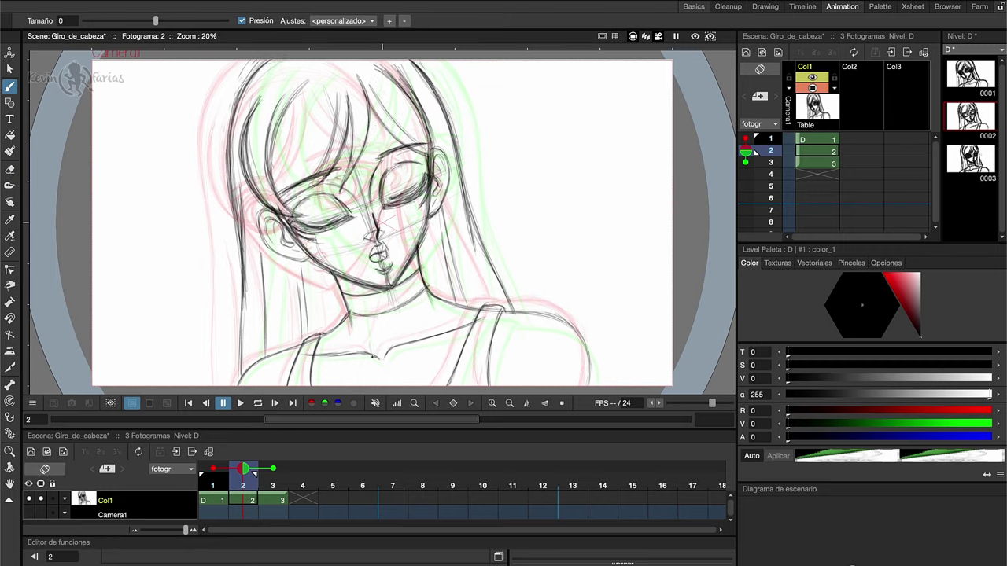
{"action": "left_click_drag", "start_coordinate": [357, 289], "coordinate": [408, 269]}
{"action": "mouse_move", "coordinate": [247, 471]}
{"action": "left_mouse_down"}
{"action": "mouse_move", "coordinate": [224, 471]}
{"action": "mouse_move", "coordinate": [267, 470]}
{"action": "mouse_move", "coordinate": [222, 470]}
{"action": "mouse_move", "coordinate": [248, 470]}
{"action": "left_mouse_up"}
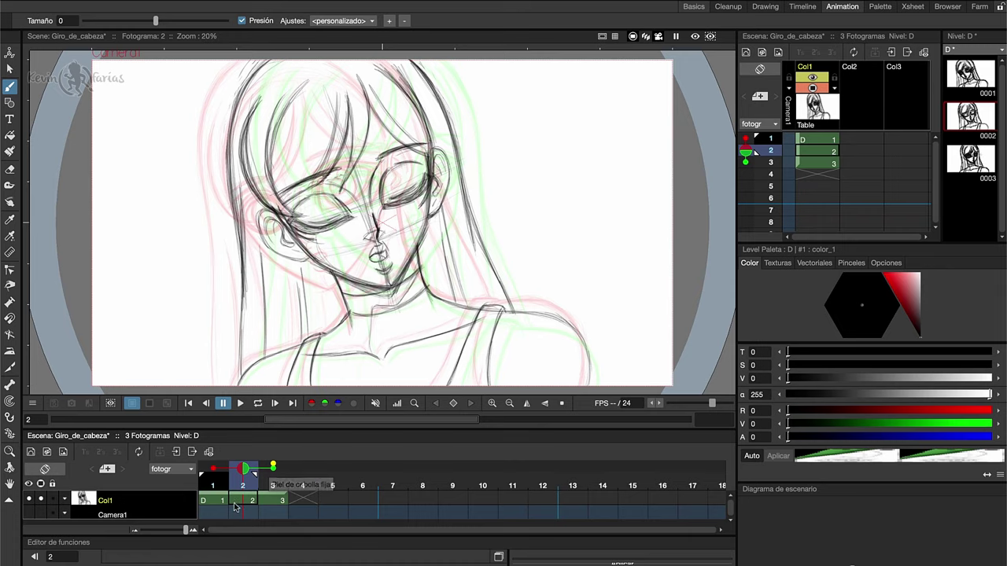
{"action": "mouse_move", "coordinate": [243, 472]}
{"action": "left_mouse_down"}
{"action": "mouse_move", "coordinate": [214, 472]}
{"action": "mouse_move", "coordinate": [276, 470]}
{"action": "mouse_move", "coordinate": [213, 471]}
{"action": "mouse_move", "coordinate": [276, 470]}
{"action": "mouse_move", "coordinate": [216, 471]}
{"action": "mouse_move", "coordinate": [274, 465]}
{"action": "mouse_move", "coordinate": [243, 470]}
{"action": "left_mouse_up"}
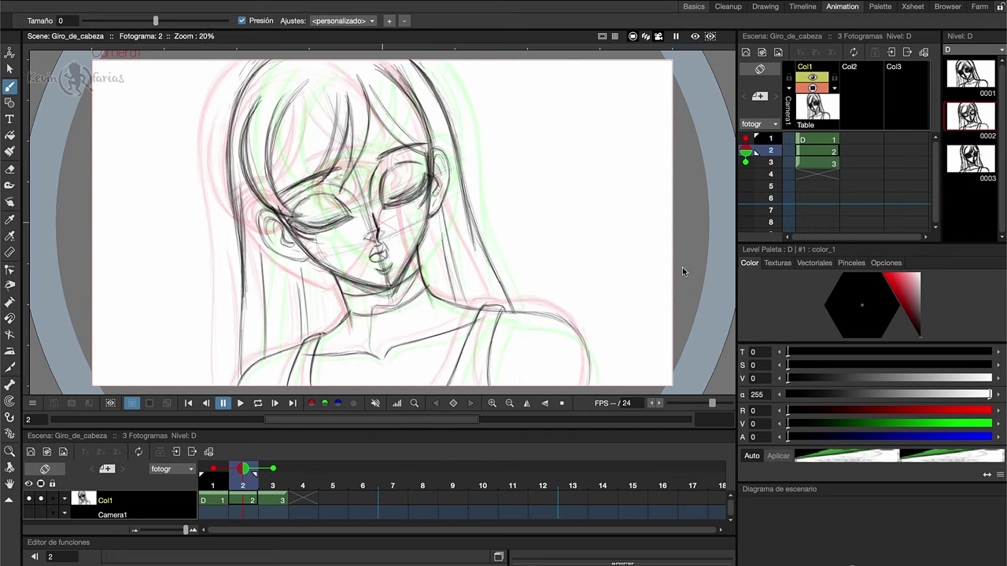
Lasso the in-between's facial features and fringe on frame 2 and delete them
{"action": "key", "text": "s"}
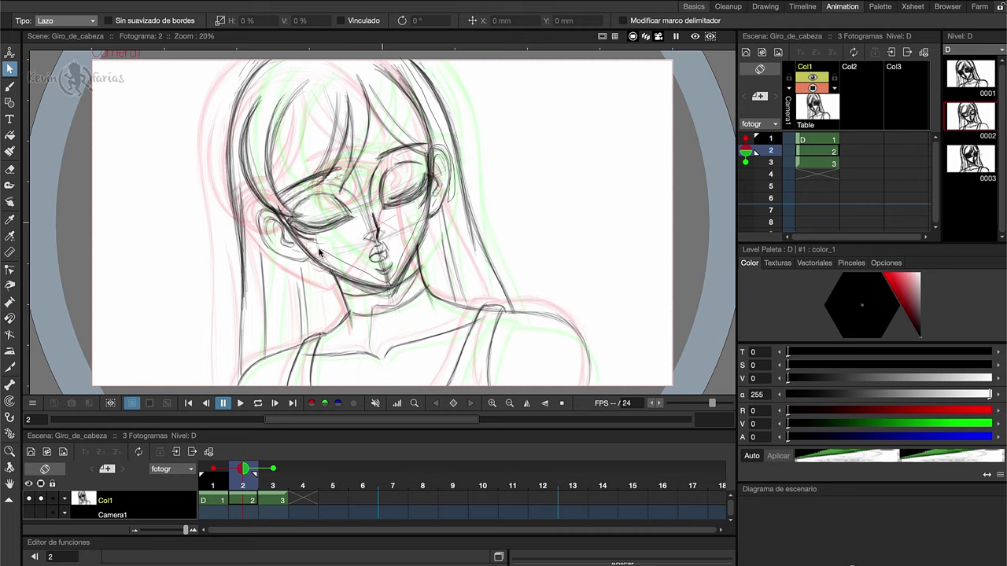
{"action": "mouse_move", "coordinate": [274, 211]}
{"action": "left_mouse_down"}
{"action": "mouse_move", "coordinate": [259, 86]}
{"action": "mouse_move", "coordinate": [382, 55]}
{"action": "left_mouse_up"}
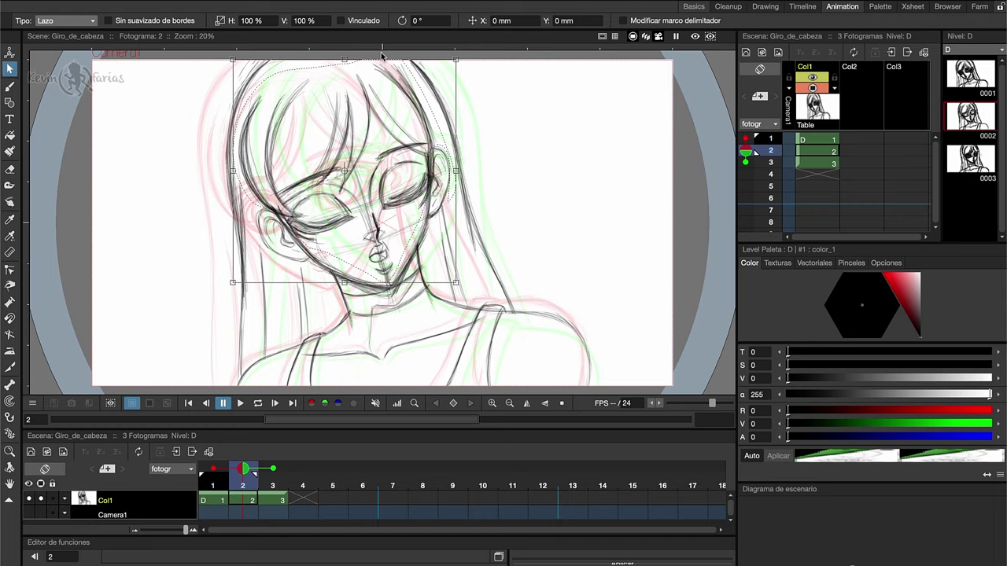
{"action": "right_click", "coordinate": [120, 6]}
{"action": "left_click", "coordinate": [162, 130]}
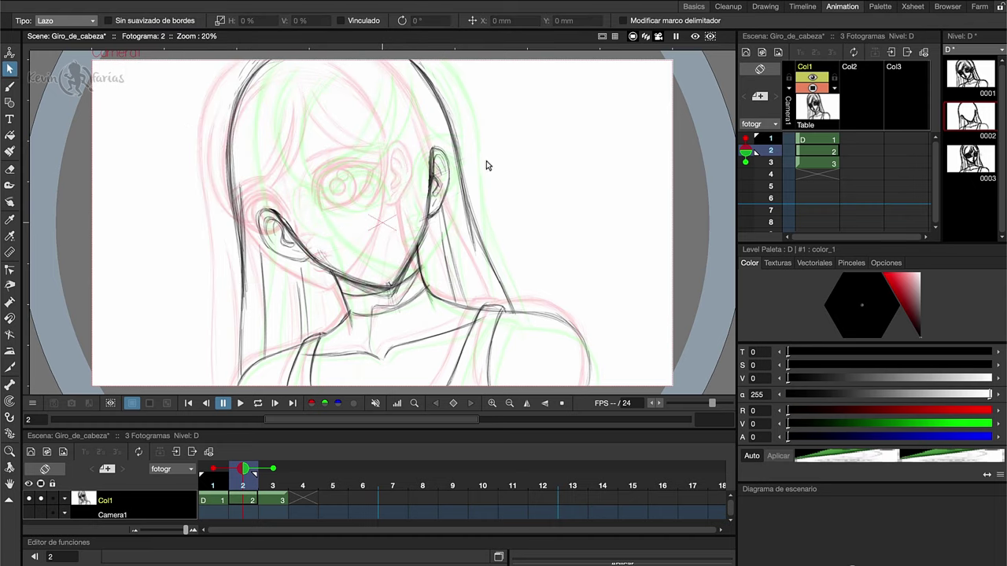
Lasso and delete the in-between's ears and jaw, including the leftover lines around the chin
{"action": "key", "text": "b"}
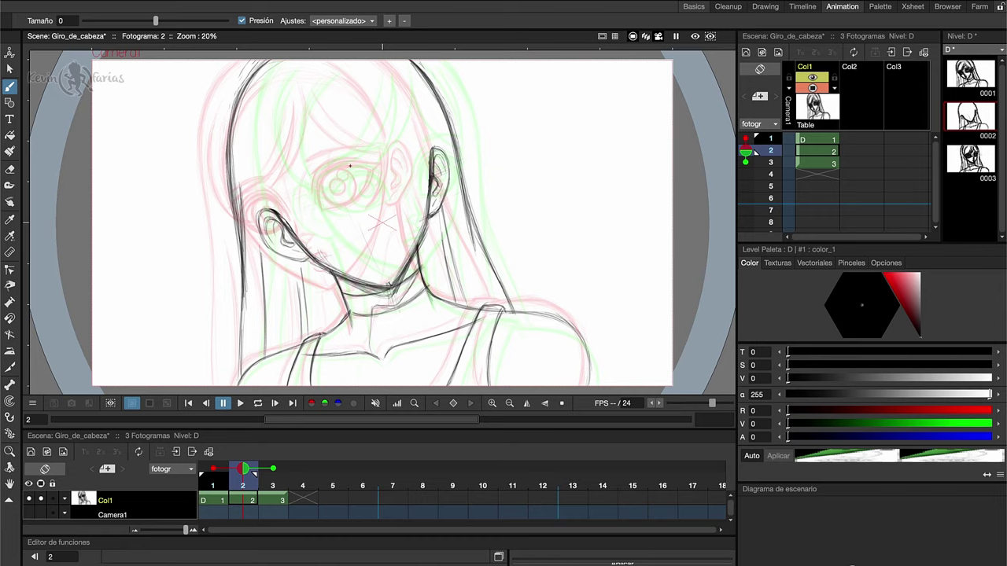
{"action": "key", "text": "s"}
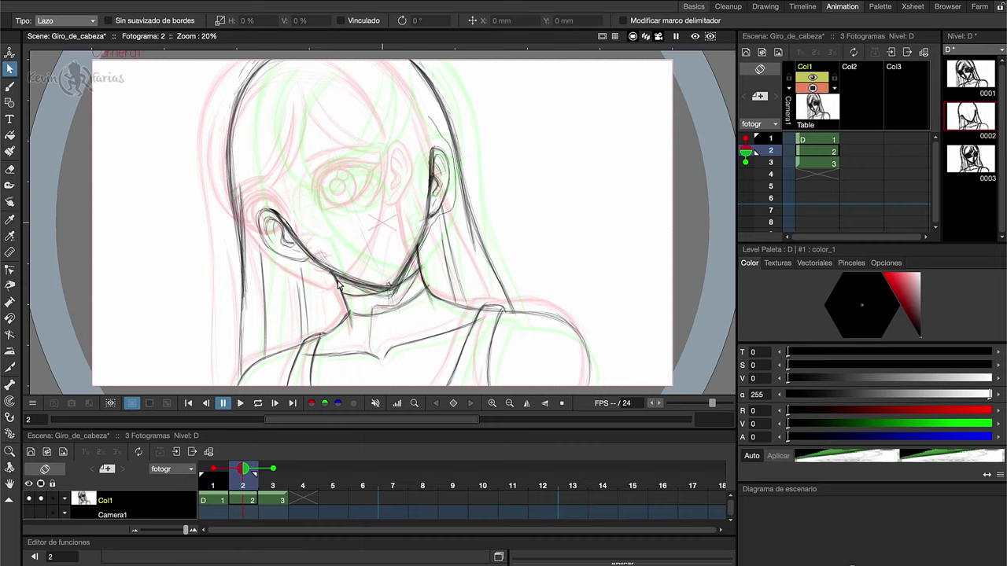
{"action": "mouse_move", "coordinate": [339, 283]}
{"action": "left_mouse_down"}
{"action": "mouse_move", "coordinate": [264, 257]}
{"action": "mouse_move", "coordinate": [405, 115]}
{"action": "mouse_move", "coordinate": [370, 288]}
{"action": "left_mouse_up"}
{"action": "left_click", "coordinate": [137, 2]}
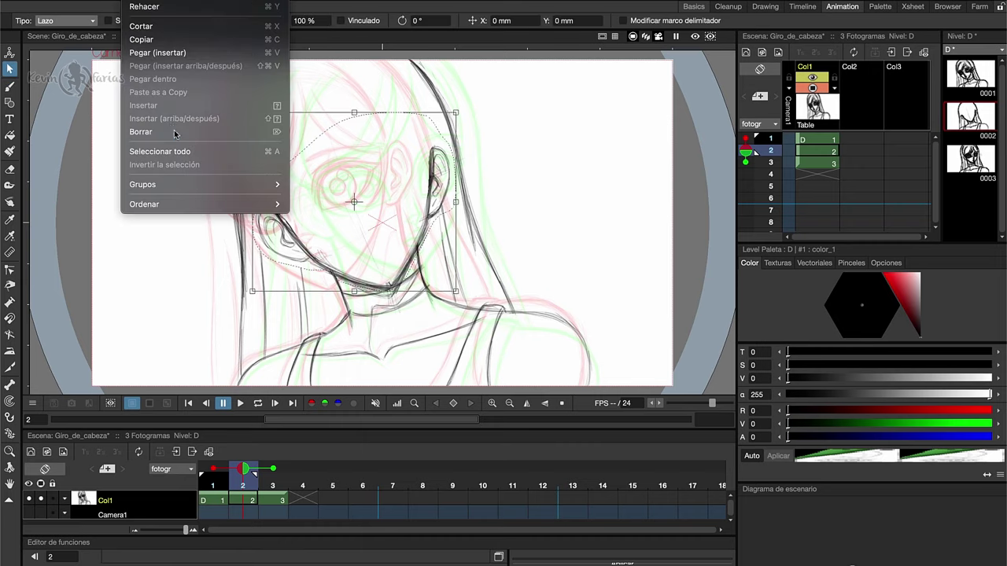
{"action": "left_click", "coordinate": [141, 132]}
{"action": "mouse_move", "coordinate": [325, 250]}
{"action": "left_mouse_down"}
{"action": "mouse_move", "coordinate": [327, 278]}
{"action": "mouse_move", "coordinate": [349, 231]}
{"action": "mouse_move", "coordinate": [322, 268]}
{"action": "left_mouse_up"}
{"action": "left_click", "coordinate": [141, 0]}
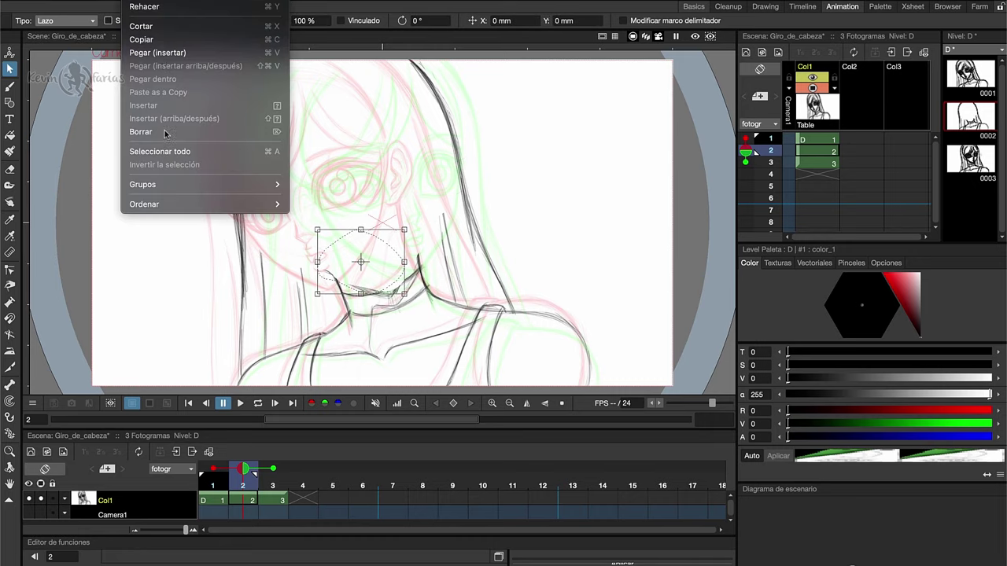
{"action": "left_click", "coordinate": [142, 132]}
Redraw the in-between's face contour from temple to chin with the Brush, plus the tilted vertical centre line
{"action": "left_click", "coordinate": [10, 87]}
{"action": "mouse_move", "coordinate": [256, 126]}
{"action": "left_mouse_down"}
{"action": "mouse_move", "coordinate": [369, 287]}
{"action": "mouse_move", "coordinate": [427, 150]}
{"action": "left_mouse_up"}
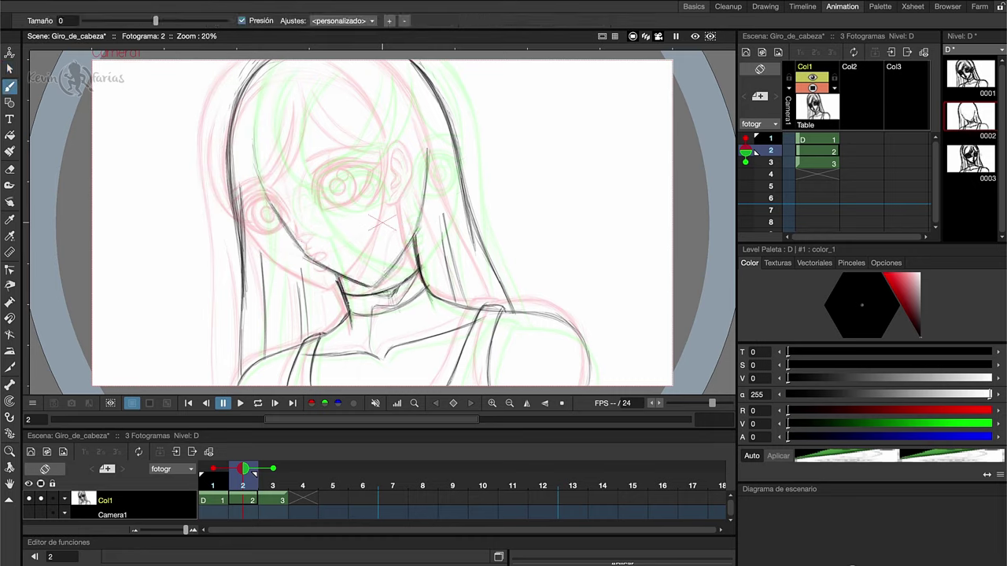
{"action": "left_click_drag", "start_coordinate": [321, 130], "coordinate": [366, 279]}
{"action": "left_click_drag", "start_coordinate": [260, 93], "coordinate": [313, 264]}
{"action": "left_click_drag", "start_coordinate": [374, 286], "coordinate": [423, 215]}
{"action": "left_click_drag", "start_coordinate": [429, 160], "coordinate": [422, 218]}
Sketch the tilted eye and nose guides and draw the nose, eyebrows, lips and closed eyes over them
{"action": "mouse_move", "coordinate": [267, 206]}
{"action": "left_mouse_down"}
{"action": "mouse_move", "coordinate": [291, 249]}
{"action": "mouse_move", "coordinate": [425, 174]}
{"action": "left_mouse_up"}
{"action": "left_click_drag", "start_coordinate": [326, 264], "coordinate": [425, 226]}
{"action": "left_click_drag", "start_coordinate": [343, 225], "coordinate": [358, 246]}
{"action": "left_click_drag", "start_coordinate": [265, 196], "coordinate": [313, 180]}
{"action": "left_click_drag", "start_coordinate": [354, 163], "coordinate": [407, 151]}
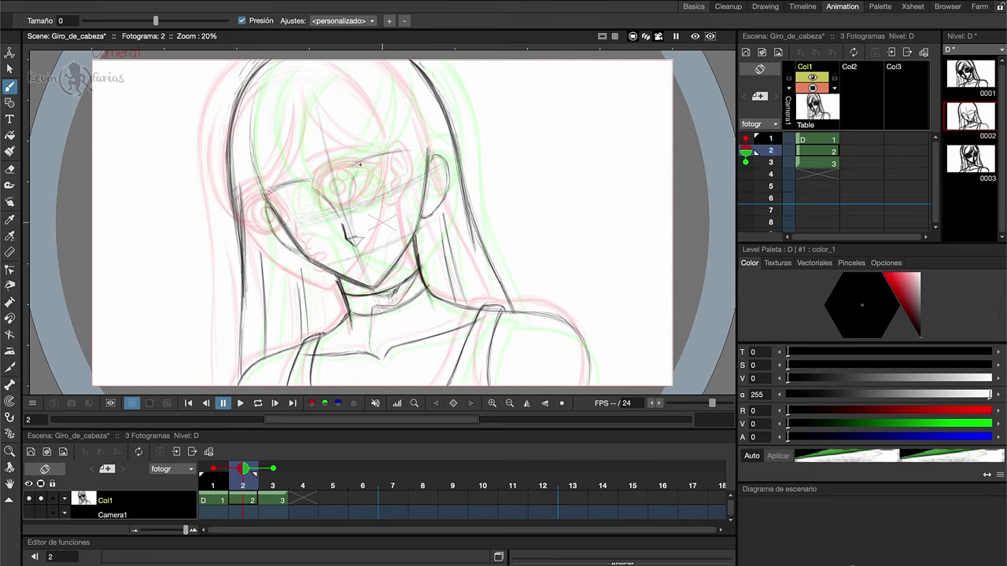
{"action": "mouse_move", "coordinate": [355, 254]}
{"action": "left_mouse_down"}
{"action": "mouse_move", "coordinate": [359, 270]}
{"action": "mouse_move", "coordinate": [397, 206]}
{"action": "mouse_move", "coordinate": [418, 192]}
{"action": "mouse_move", "coordinate": [330, 228]}
{"action": "mouse_move", "coordinate": [347, 95]}
{"action": "mouse_move", "coordinate": [425, 161]}
{"action": "left_mouse_up"}
{"action": "key", "text": "/"}
{"action": "key", "text": "/"}
Draw the in-between's parted fringe and side locks, and detail both ears
{"action": "mouse_move", "coordinate": [353, 102]}
{"action": "left_mouse_down"}
{"action": "mouse_move", "coordinate": [321, 201]}
{"action": "mouse_move", "coordinate": [313, 197]}
{"action": "left_mouse_up"}
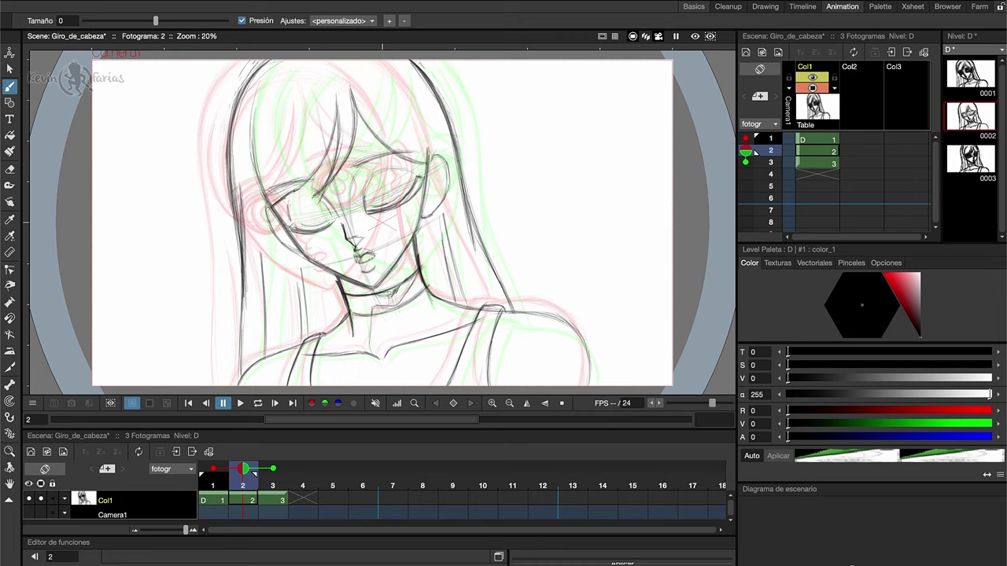
{"action": "mouse_move", "coordinate": [285, 89]}
{"action": "left_mouse_down"}
{"action": "mouse_move", "coordinate": [290, 214]}
{"action": "mouse_move", "coordinate": [259, 201]}
{"action": "left_mouse_up"}
{"action": "left_click_drag", "start_coordinate": [260, 90], "coordinate": [246, 183]}
{"action": "left_click_drag", "start_coordinate": [271, 211], "coordinate": [304, 238]}
{"action": "left_click_drag", "start_coordinate": [372, 66], "coordinate": [429, 145]}
{"action": "left_click_drag", "start_coordinate": [321, 92], "coordinate": [298, 186]}
{"action": "left_click_drag", "start_coordinate": [431, 163], "coordinate": [433, 199]}
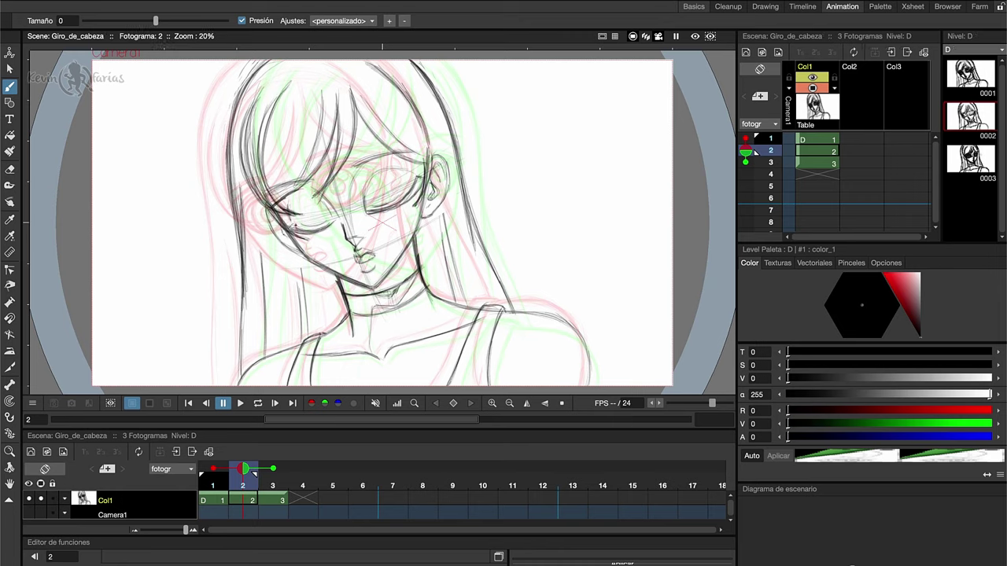
Refine the in-between's eyelids and lips, and turn off the onion skin for frames 1 and 3
{"action": "key", "text": "e"}
{"action": "key", "text": "b"}
{"action": "scroll", "coordinate": [391, 253], "scroll_direction": "up", "scroll_amount": 3}
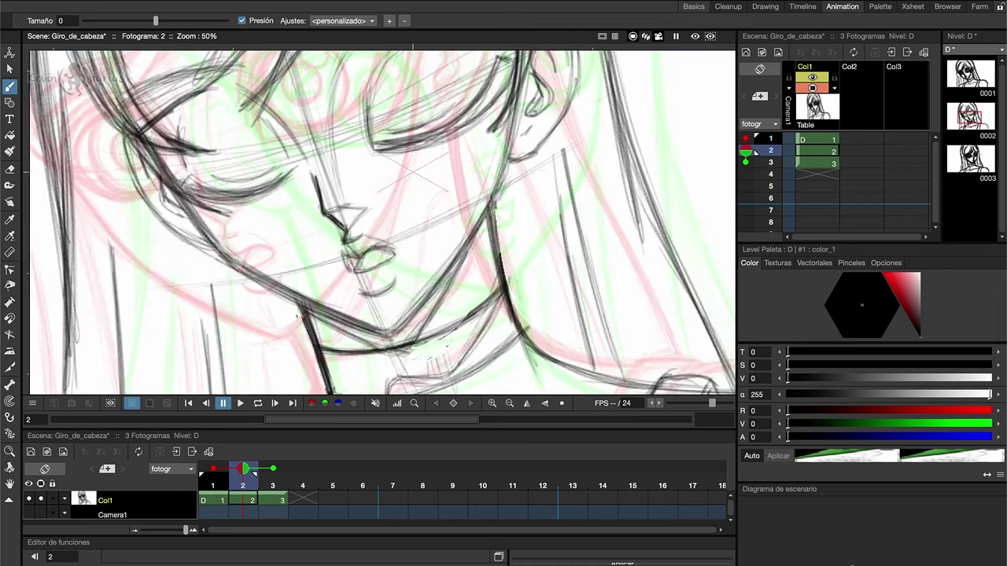
{"action": "scroll", "coordinate": [391, 254], "scroll_direction": "down", "scroll_amount": 3}
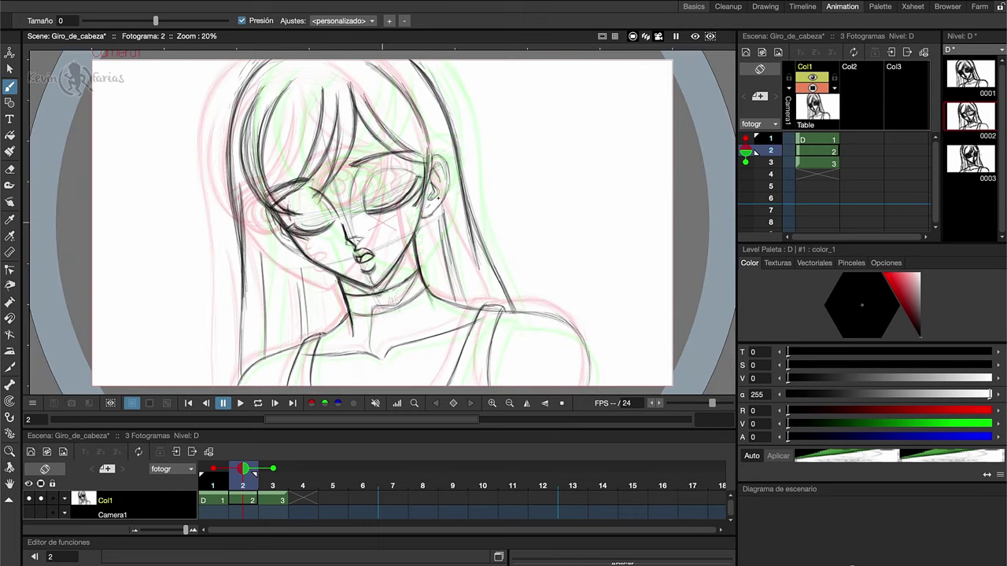
{"action": "left_click", "coordinate": [273, 466]}
{"action": "left_click", "coordinate": [214, 470]}
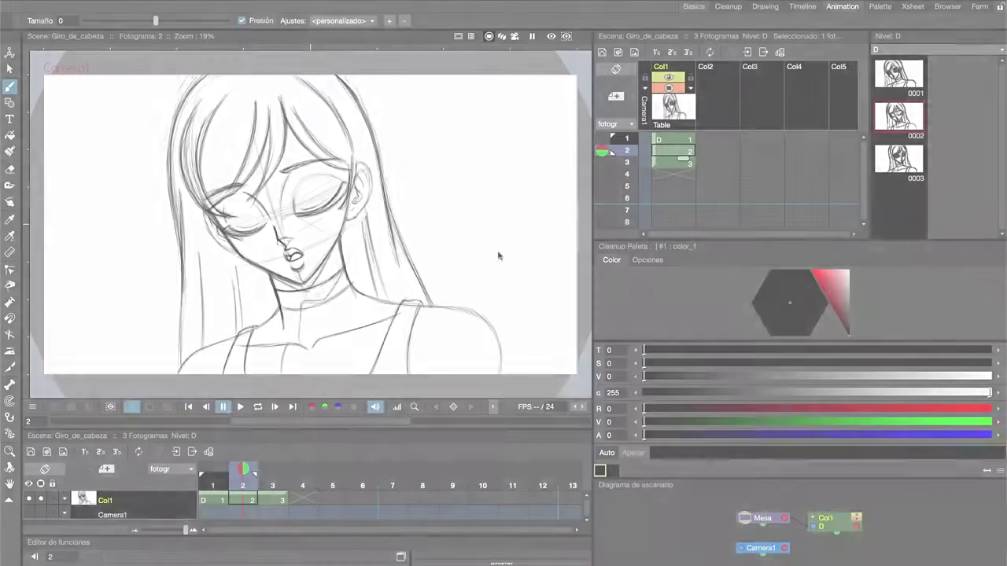
Close the function editor (Editor de funciones) and enlarge the exposure sheet to show more frames
{"action": "left_click_drag", "start_coordinate": [50, 542], "coordinate": [100, 269]}
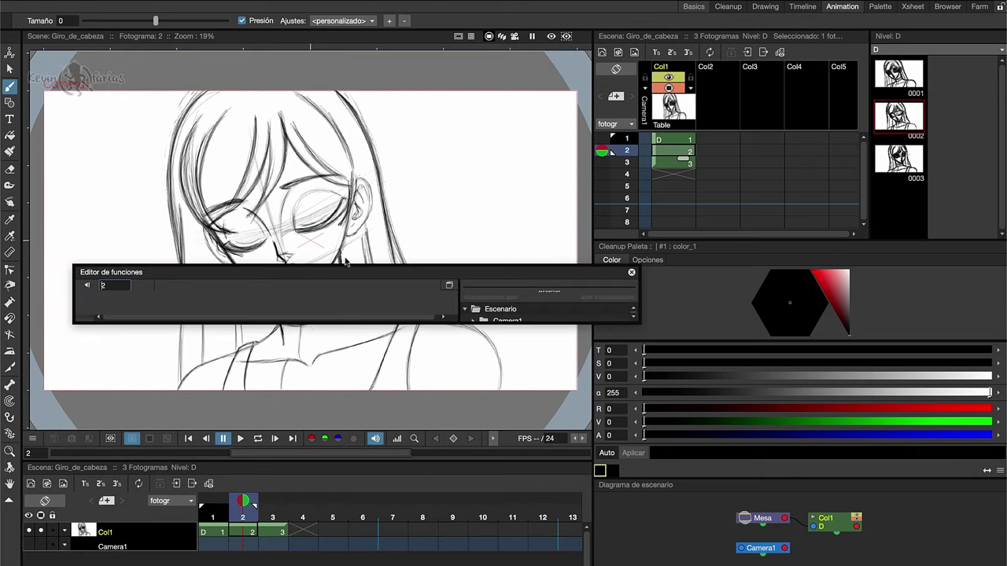
{"action": "left_click", "coordinate": [631, 273]}
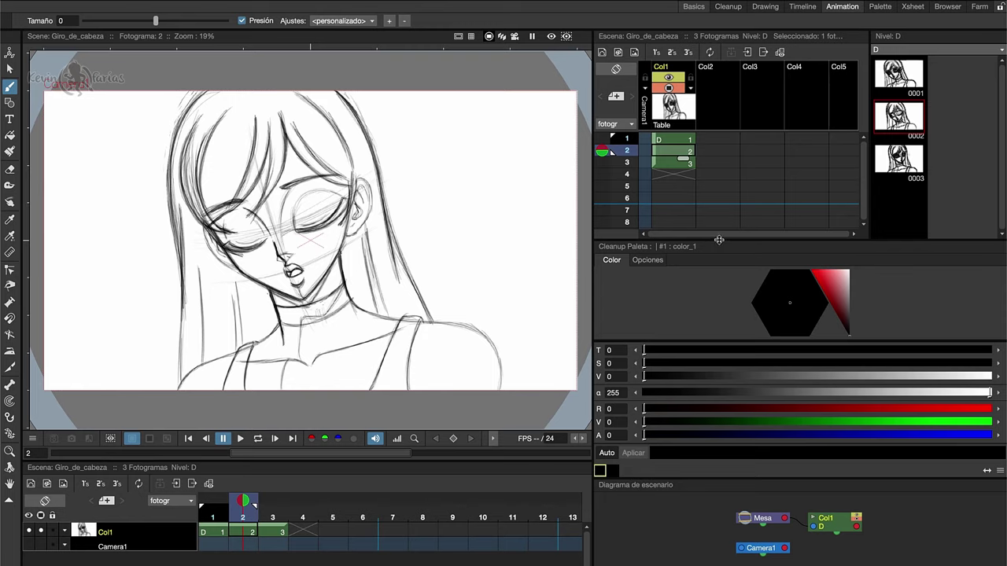
{"action": "mouse_move", "coordinate": [722, 241]}
{"action": "left_mouse_down"}
{"action": "mouse_move", "coordinate": [722, 253]}
{"action": "mouse_move", "coordinate": [723, 240]}
{"action": "left_mouse_up"}
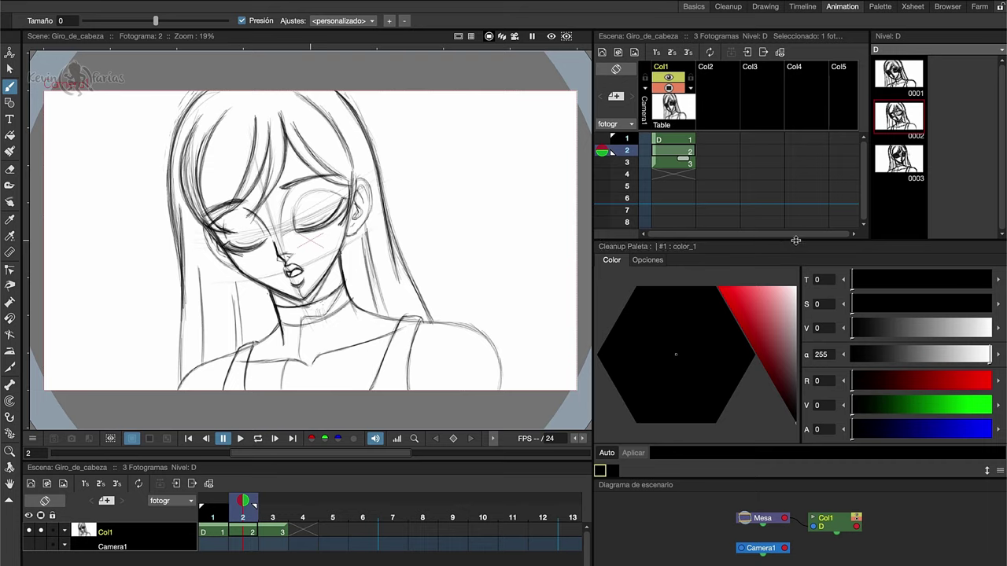
{"action": "left_click_drag", "start_coordinate": [795, 239], "coordinate": [797, 319]}
{"action": "left_click_drag", "start_coordinate": [745, 476], "coordinate": [745, 480]}
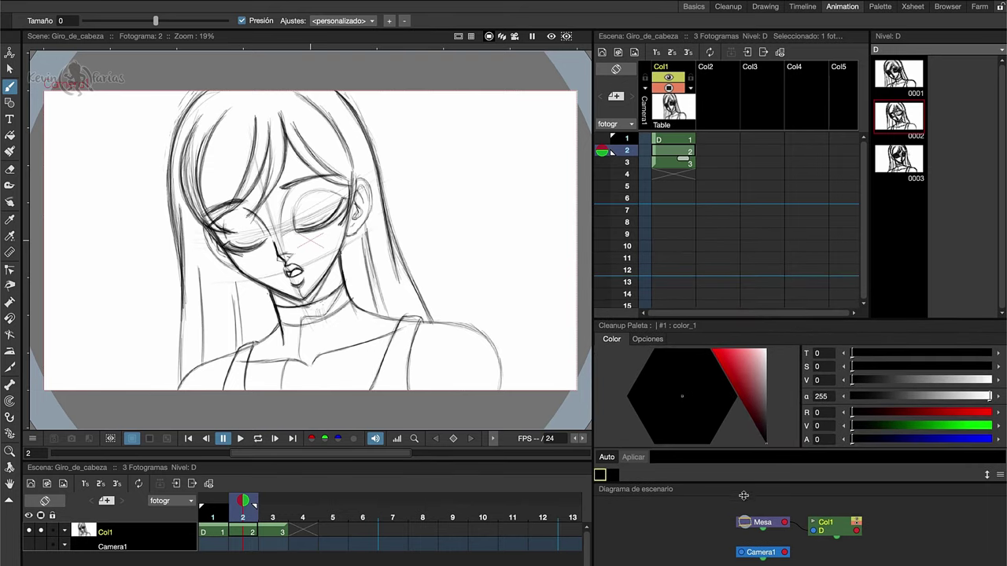
Enlarge the exposure sheet further and extend drawing 1's exposure in Col1 through frame 28
{"action": "left_click_drag", "start_coordinate": [782, 320], "coordinate": [777, 371]}
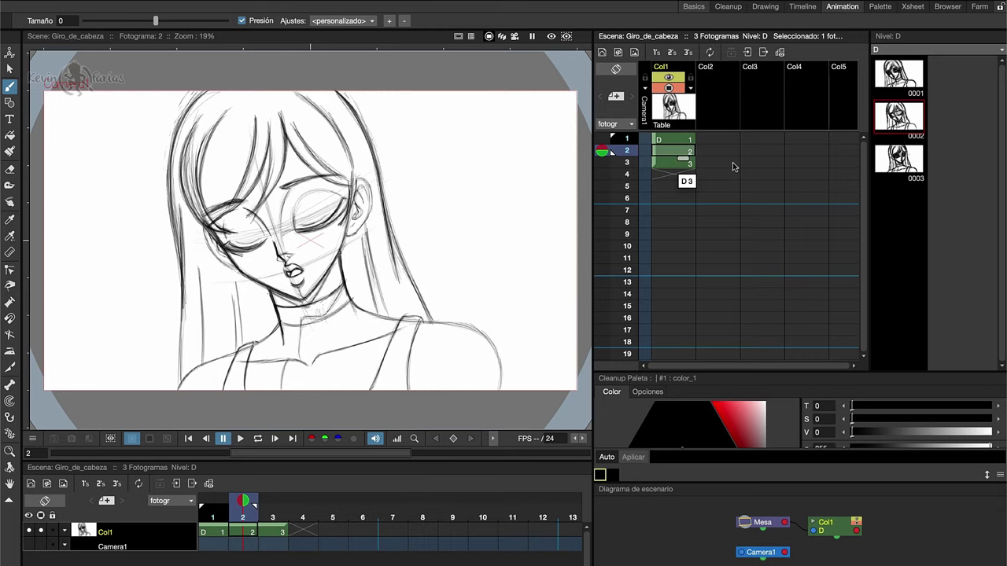
{"action": "left_click", "coordinate": [668, 140]}
{"action": "left_click_drag", "start_coordinate": [683, 150], "coordinate": [683, 352]}
{"action": "left_click_drag", "start_coordinate": [860, 189], "coordinate": [861, 224]}
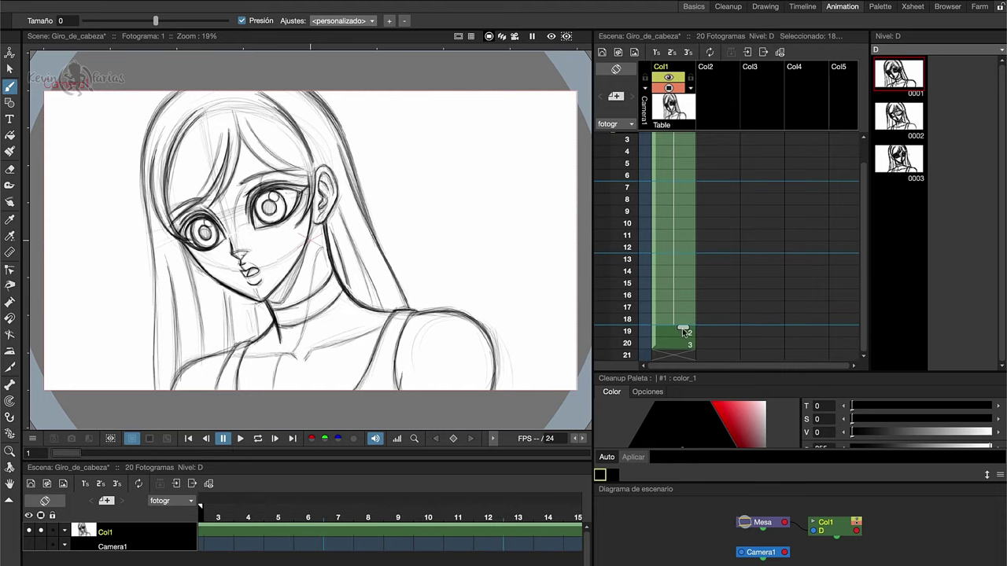
{"action": "left_click_drag", "start_coordinate": [682, 328], "coordinate": [681, 369]}
{"action": "left_click_drag", "start_coordinate": [863, 279], "coordinate": [860, 311]}
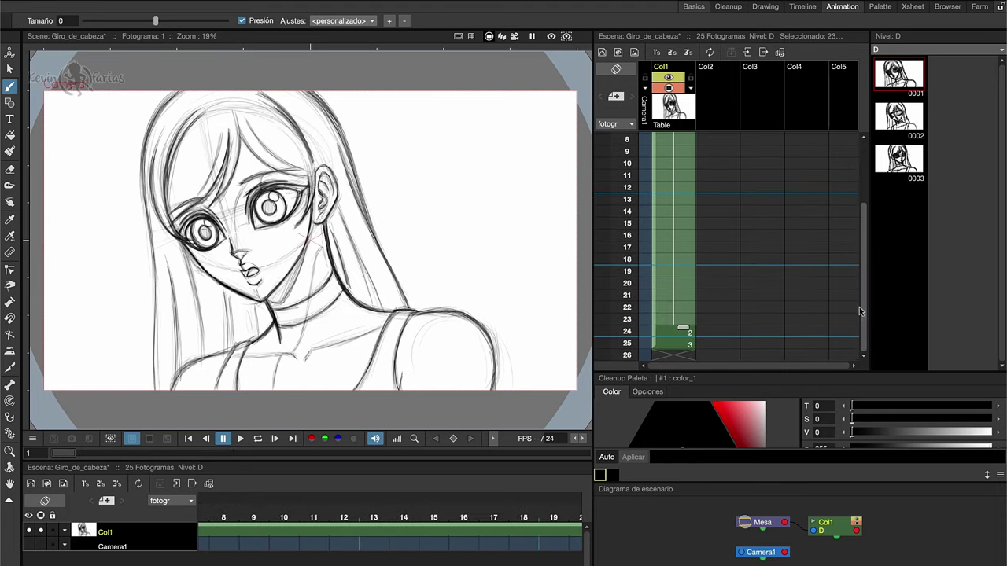
{"action": "left_click_drag", "start_coordinate": [684, 329], "coordinate": [684, 340]}
{"action": "left_click", "coordinate": [682, 279]}
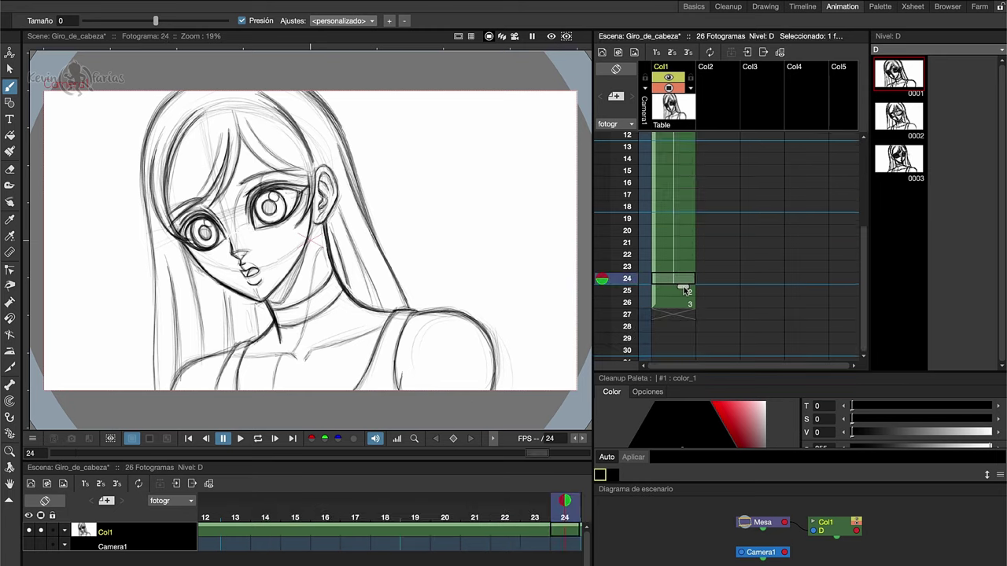
{"action": "mouse_move", "coordinate": [684, 290]}
{"action": "left_mouse_down"}
{"action": "mouse_move", "coordinate": [683, 352]}
{"action": "mouse_move", "coordinate": [682, 338]}
{"action": "left_mouse_up"}
Hold drawing 2 from frame 29 through frame 39 and drawing 3 from frame 40 through frame 72
{"action": "left_click", "coordinate": [664, 338]}
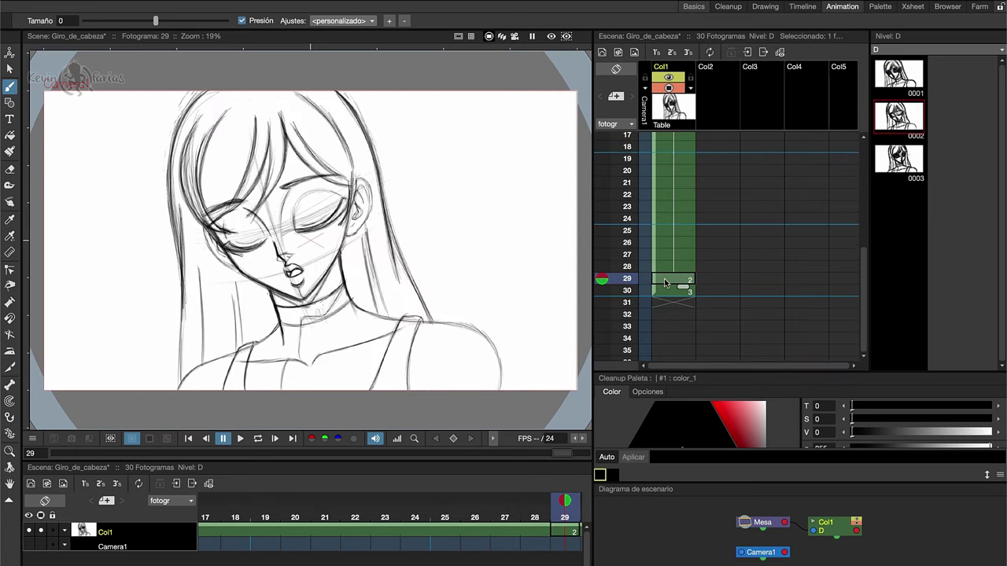
{"action": "left_click_drag", "start_coordinate": [684, 291], "coordinate": [682, 338]}
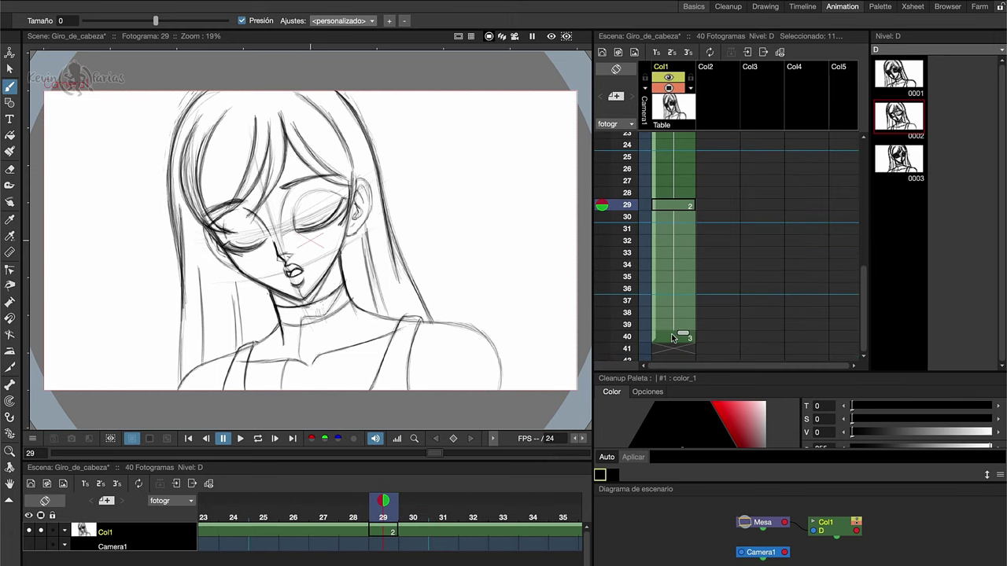
{"action": "left_click", "coordinate": [668, 337]}
{"action": "mouse_move", "coordinate": [683, 286]}
{"action": "left_mouse_down"}
{"action": "mouse_move", "coordinate": [687, 392]}
{"action": "mouse_move", "coordinate": [687, 322]}
{"action": "left_mouse_up"}
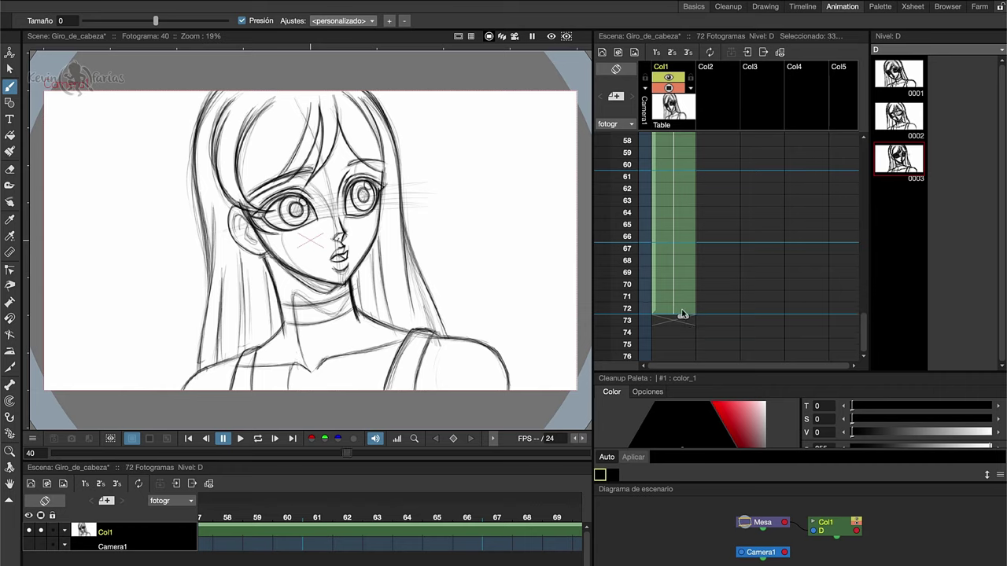
{"action": "left_click", "coordinate": [682, 310]}
Extend the playback range through frame 72 and play the head turn from frame 1
{"action": "left_click_drag", "start_coordinate": [863, 329], "coordinate": [863, 149]}
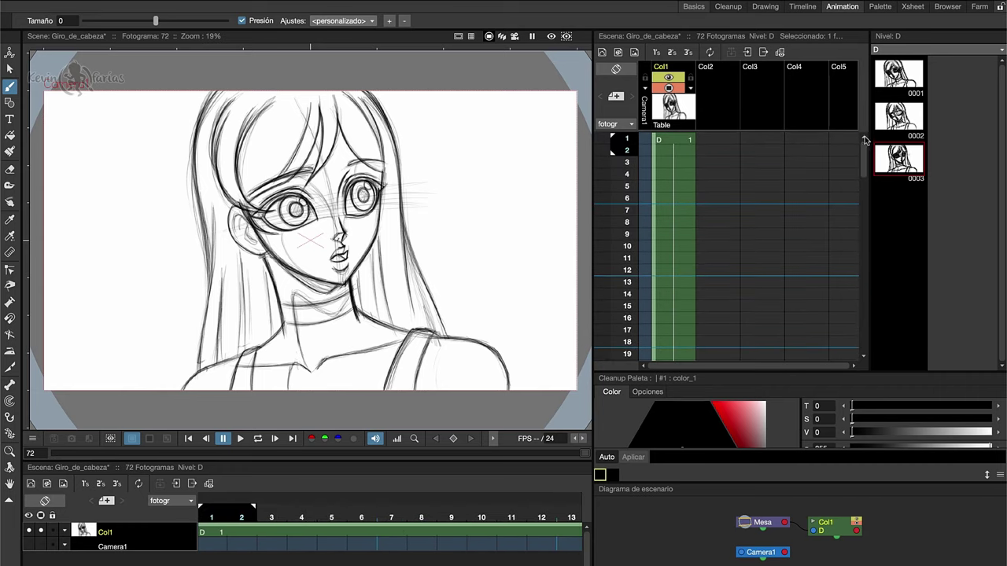
{"action": "left_click", "coordinate": [682, 143]}
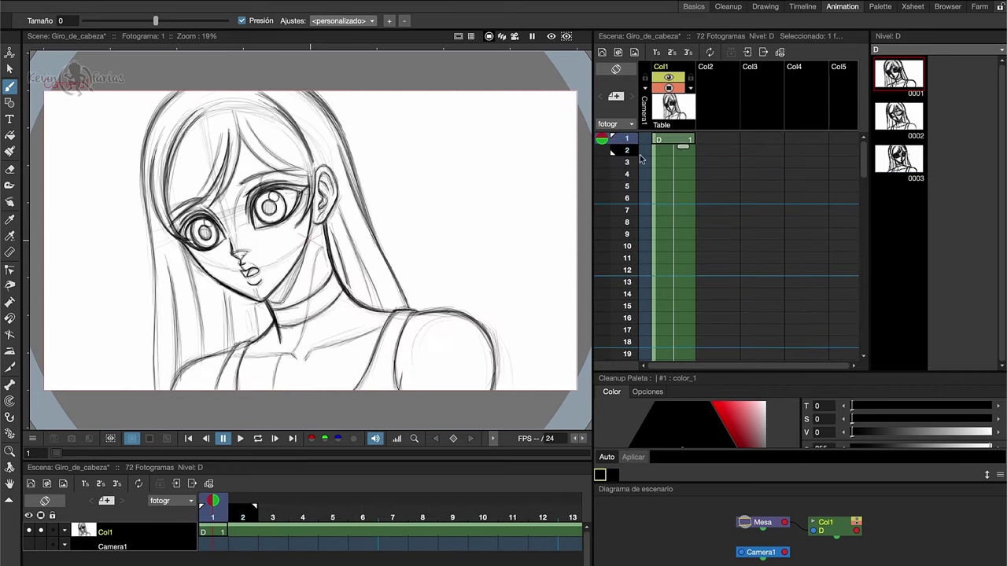
{"action": "left_click", "coordinate": [240, 439]}
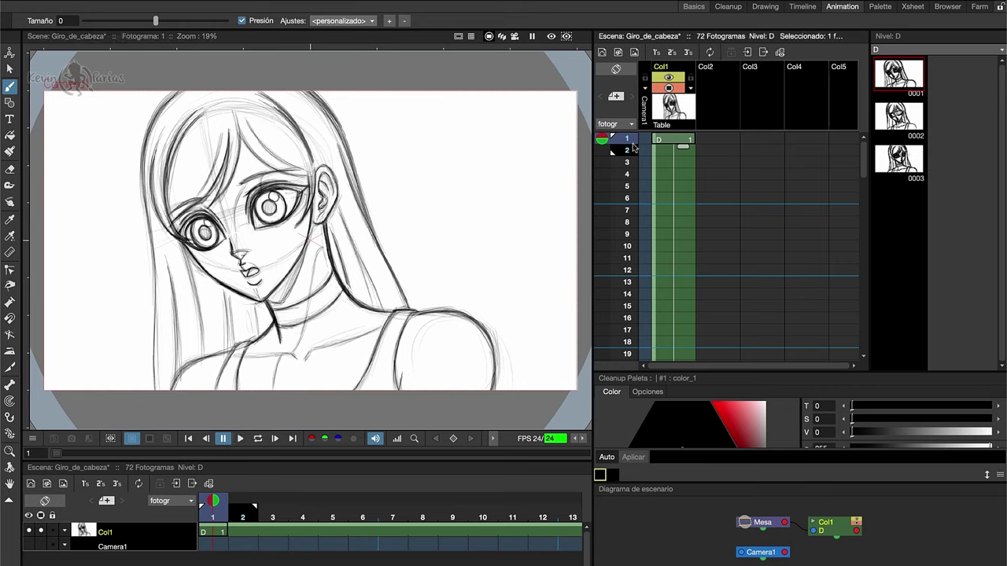
{"action": "mouse_move", "coordinate": [612, 153]}
{"action": "left_mouse_down"}
{"action": "mouse_move", "coordinate": [611, 417]}
{"action": "mouse_move", "coordinate": [616, 226]}
{"action": "left_mouse_up"}
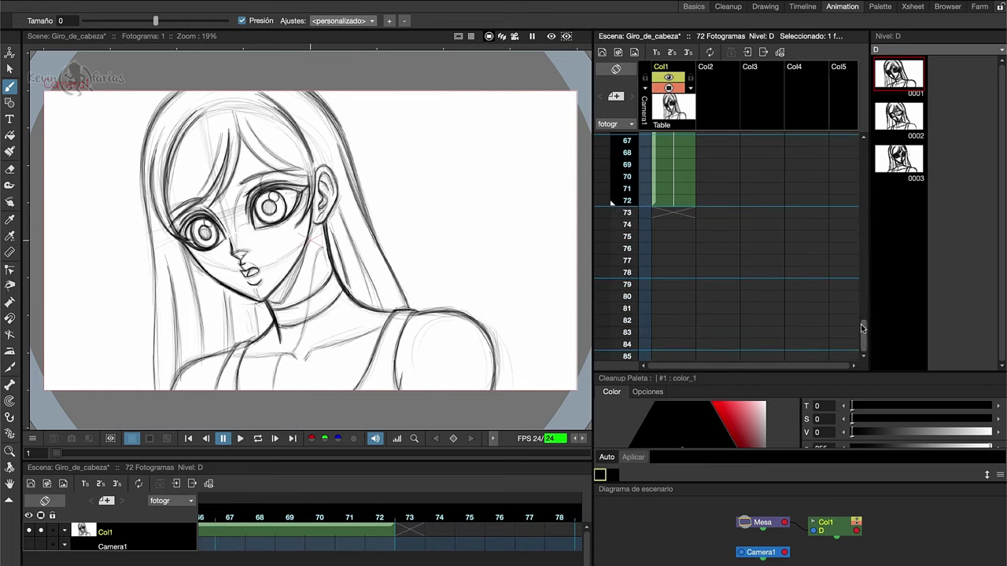
{"action": "left_click_drag", "start_coordinate": [864, 334], "coordinate": [863, 156]}
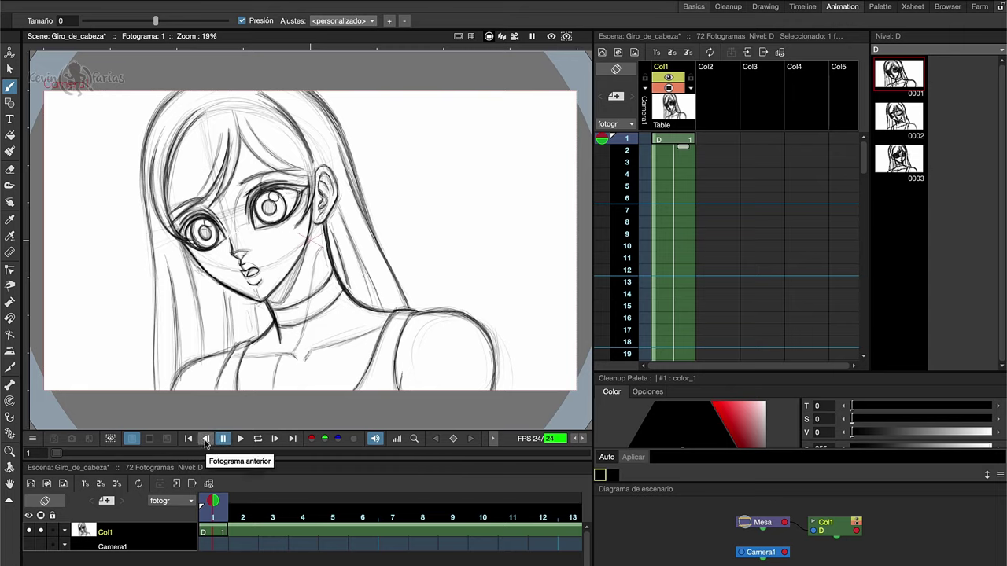
{"action": "left_click", "coordinate": [240, 439]}
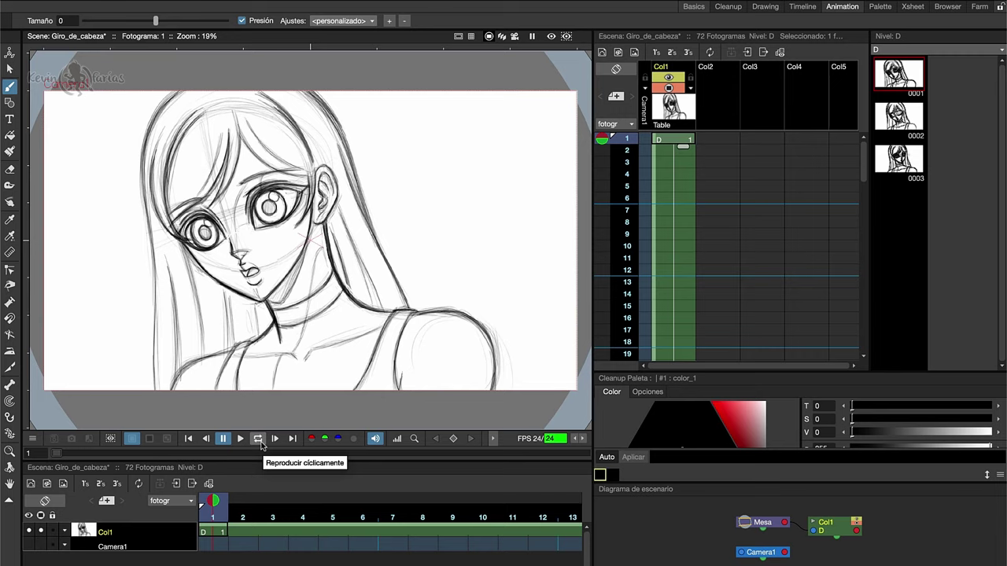
{"action": "left_click", "coordinate": [241, 440]}
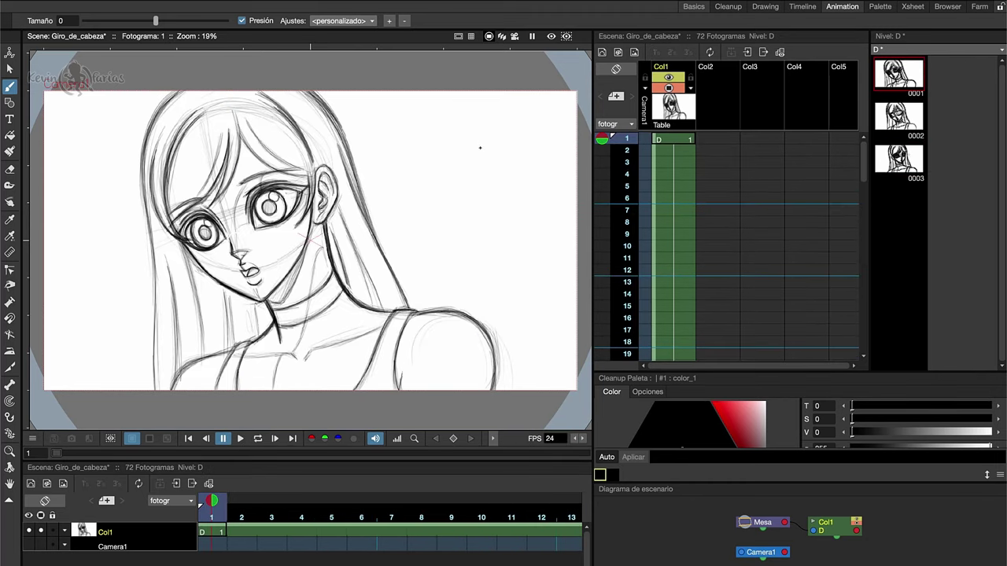
Handwrite the label A with a circled 1 beside the girl's head on drawing 1
{"action": "left_click_drag", "start_coordinate": [481, 152], "coordinate": [495, 154]}
{"action": "left_click_drag", "start_coordinate": [482, 142], "coordinate": [494, 140]}
{"action": "left_click_drag", "start_coordinate": [503, 134], "coordinate": [509, 150]}
{"action": "mouse_move", "coordinate": [519, 124]}
{"action": "left_mouse_down"}
{"action": "mouse_move", "coordinate": [523, 149]}
{"action": "mouse_move", "coordinate": [516, 118]}
{"action": "left_mouse_up"}
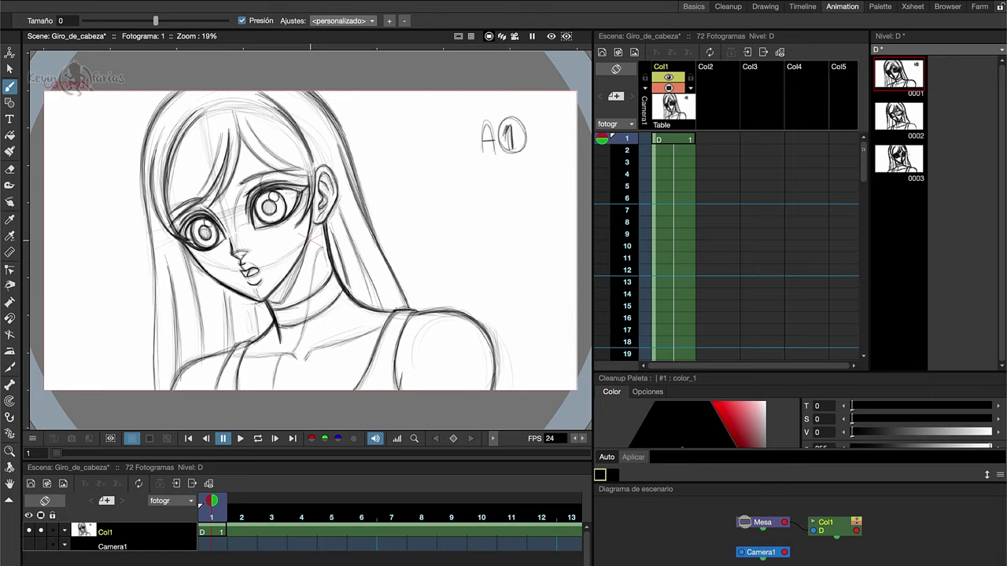
On drawing 2 at frame 29, turn on onion skin for frame 28 and handwrite an underlined A2 over the previous label's place
{"action": "left_click", "coordinate": [674, 140]}
{"action": "left_click_drag", "start_coordinate": [863, 163], "coordinate": [863, 235]}
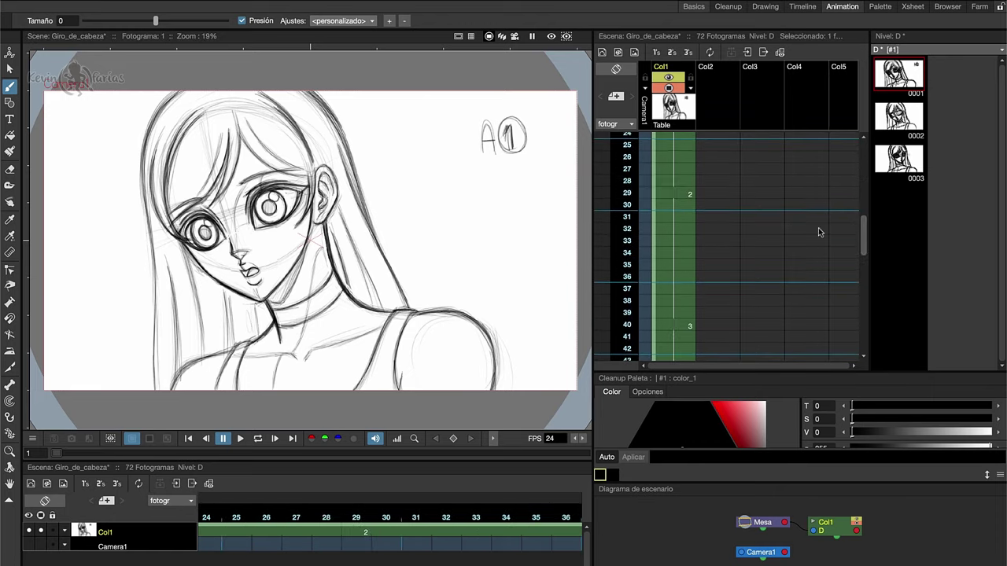
{"action": "left_click", "coordinate": [682, 199]}
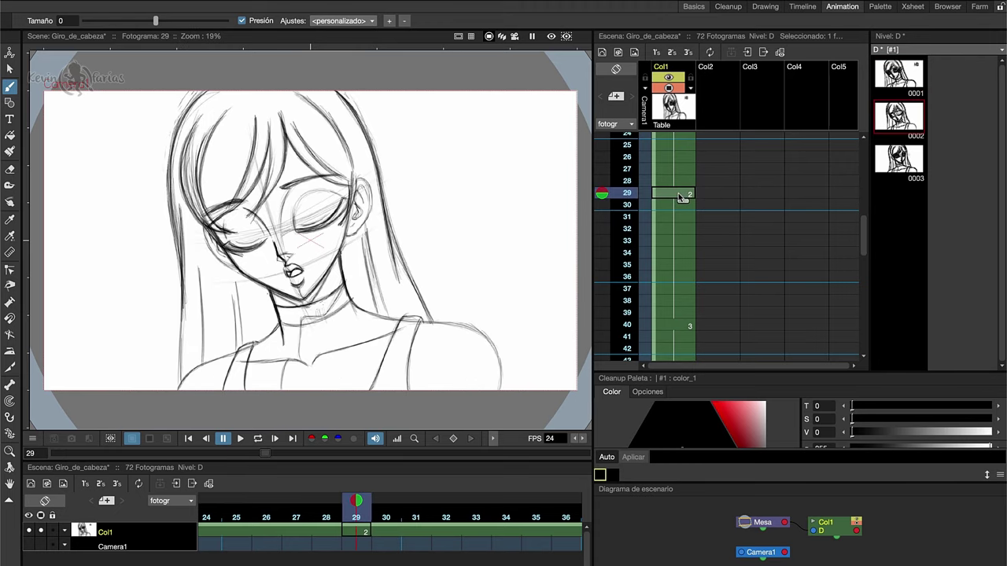
{"action": "left_click", "coordinate": [601, 182]}
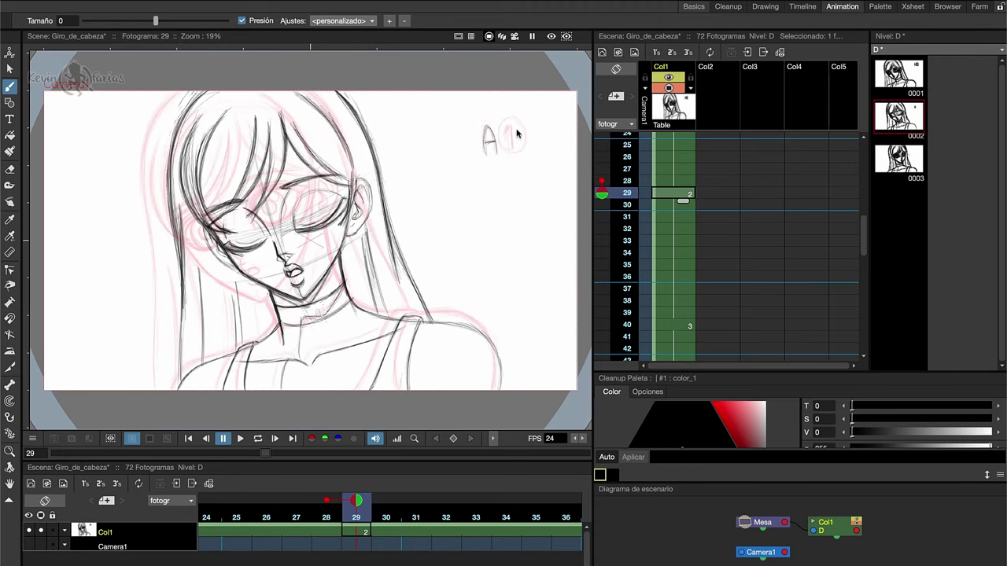
{"action": "mouse_move", "coordinate": [508, 127]}
{"action": "left_mouse_down"}
{"action": "mouse_move", "coordinate": [503, 156]}
{"action": "mouse_move", "coordinate": [531, 152]}
{"action": "left_mouse_up"}
Handwrite A with a circled 3 on drawing 3 at frame 40 and turn off the previous-frame onion skin
{"action": "left_click", "coordinate": [681, 329]}
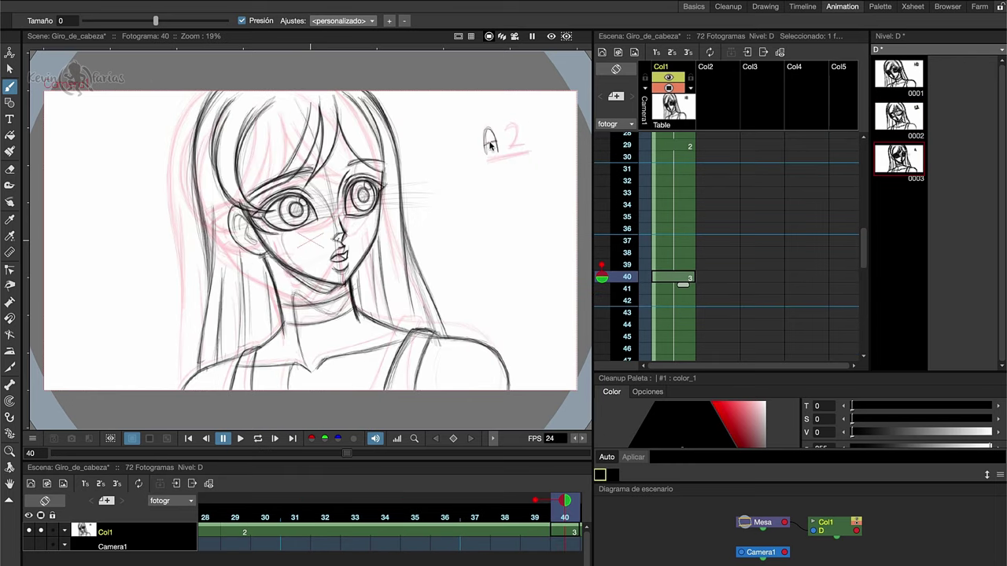
{"action": "mouse_move", "coordinate": [508, 128]}
{"action": "left_mouse_down"}
{"action": "mouse_move", "coordinate": [518, 150]}
{"action": "mouse_move", "coordinate": [513, 124]}
{"action": "left_mouse_up"}
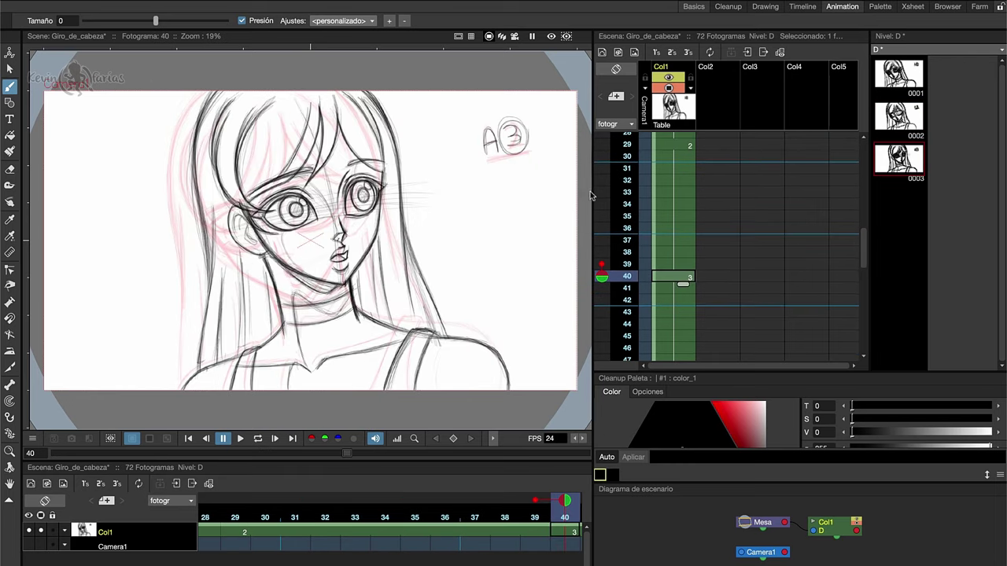
{"action": "left_click", "coordinate": [602, 266]}
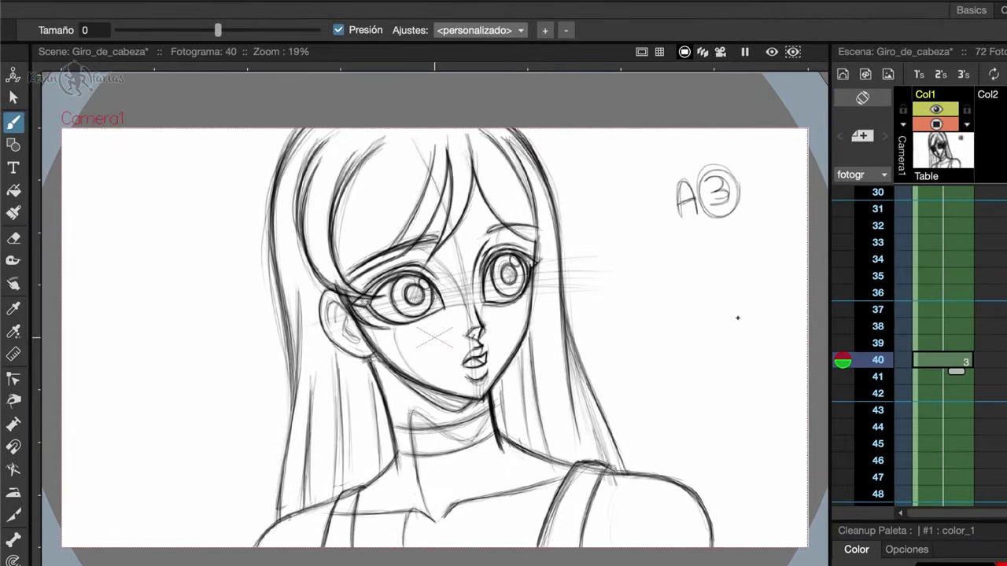
Draw a vertical timing chart on drawing 3, with a circled A1 at its upper end and a circled A3 and FIN at its lower end
{"action": "mouse_move", "coordinate": [745, 303]}
{"action": "left_mouse_down"}
{"action": "mouse_move", "coordinate": [748, 378]}
{"action": "mouse_move", "coordinate": [757, 302]}
{"action": "left_mouse_up"}
{"action": "mouse_move", "coordinate": [747, 414]}
{"action": "left_mouse_down"}
{"action": "mouse_move", "coordinate": [748, 472]}
{"action": "mouse_move", "coordinate": [764, 469]}
{"action": "mouse_move", "coordinate": [748, 392]}
{"action": "left_mouse_up"}
{"action": "left_click_drag", "start_coordinate": [771, 288], "coordinate": [776, 310]}
{"action": "left_click_drag", "start_coordinate": [766, 302], "coordinate": [783, 283]}
{"action": "left_click_drag", "start_coordinate": [776, 460], "coordinate": [770, 481]}
{"action": "left_click_drag", "start_coordinate": [776, 460], "coordinate": [781, 481]}
{"action": "left_click_drag", "start_coordinate": [771, 474], "coordinate": [779, 473]}
{"action": "left_click_drag", "start_coordinate": [784, 464], "coordinate": [785, 480]}
{"action": "mouse_move", "coordinate": [782, 451]}
{"action": "left_mouse_down"}
{"action": "mouse_move", "coordinate": [739, 492]}
{"action": "mouse_move", "coordinate": [767, 483]}
{"action": "left_mouse_up"}
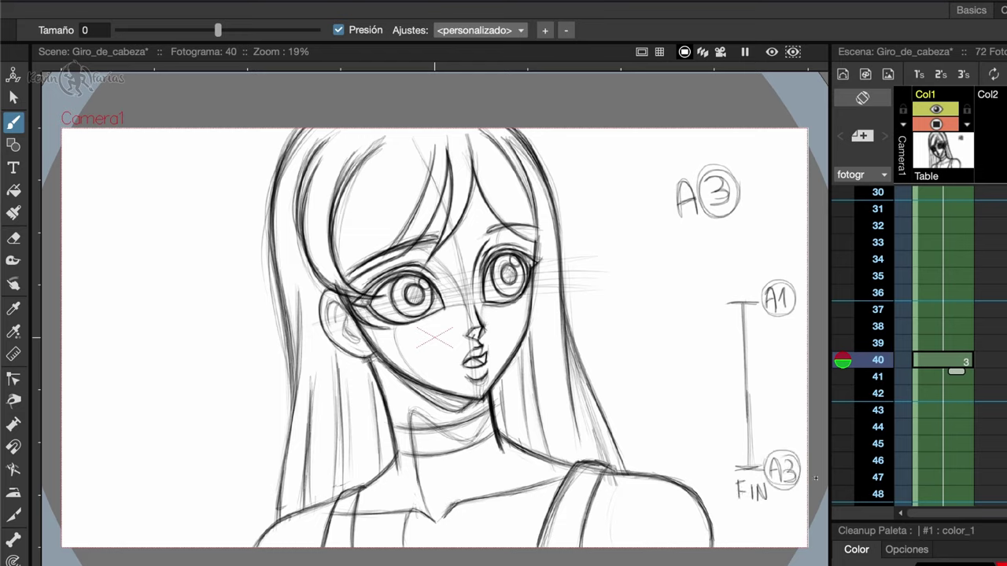
Mark an underlined A2 on the timing chart and number its ticks 1, 24, 26, 29 and 40, undoing the stray stroke
{"action": "scroll", "coordinate": [928, 415], "scroll_direction": "up", "scroll_amount": 3}
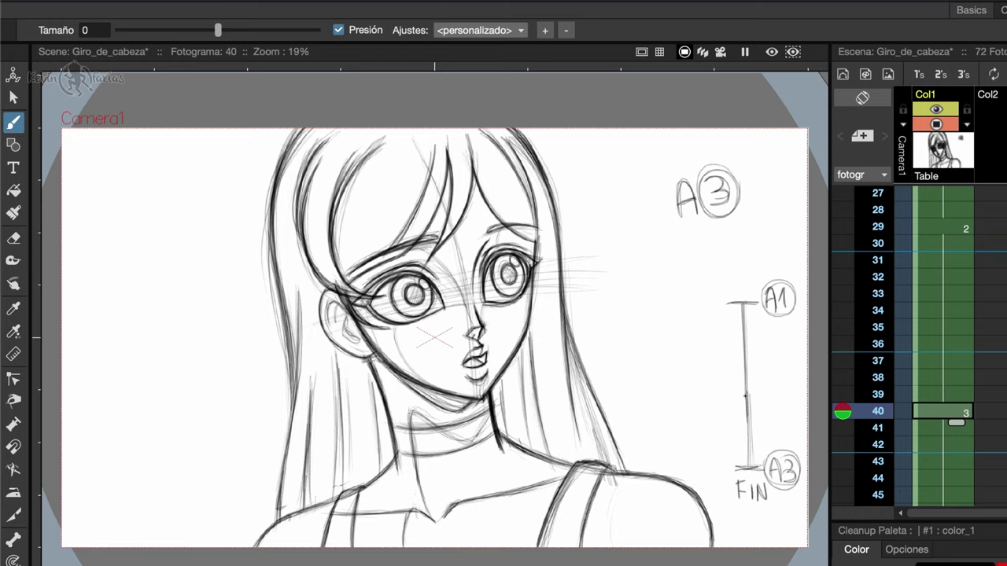
{"action": "left_click_drag", "start_coordinate": [761, 389], "coordinate": [786, 395]}
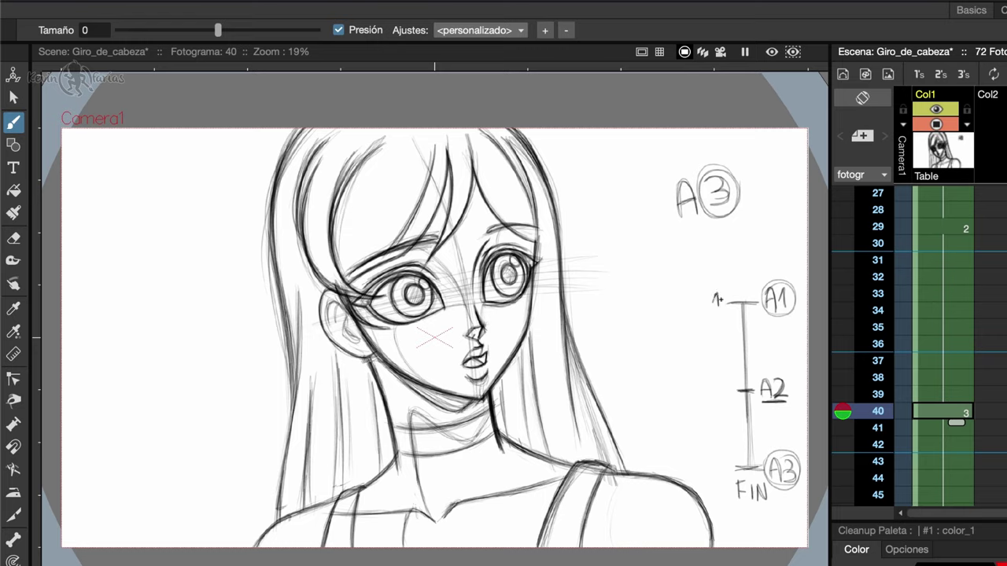
{"action": "mouse_move", "coordinate": [717, 460]}
{"action": "left_mouse_down"}
{"action": "mouse_move", "coordinate": [720, 471]}
{"action": "mouse_move", "coordinate": [730, 463]}
{"action": "left_mouse_up"}
{"action": "left_click_drag", "start_coordinate": [717, 395], "coordinate": [727, 394]}
{"action": "left_click_drag", "start_coordinate": [729, 383], "coordinate": [729, 383]}
{"action": "key", "text": "ctrl+z"}
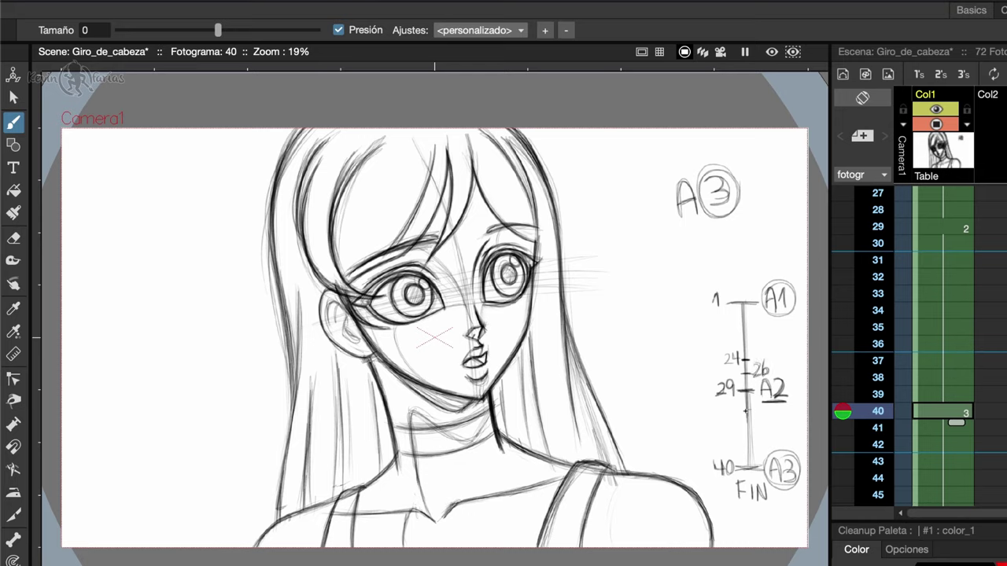
Add the in-between ticks 32, 34, 36 and 38 to the timing chart between A2 and A3
{"action": "left_click_drag", "start_coordinate": [737, 405], "coordinate": [744, 415]}
{"action": "left_click_drag", "start_coordinate": [753, 450], "coordinate": [755, 460]}
{"action": "left_click_drag", "start_coordinate": [761, 450], "coordinate": [764, 454]}
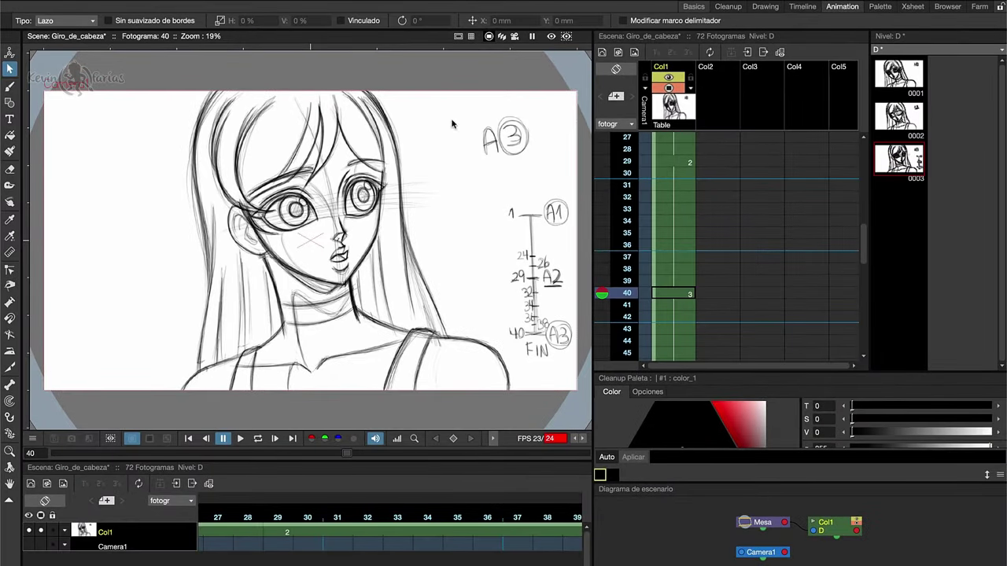
Select the whole timing chart on drawing 3 with the lasso (Lazo) and cut it
{"action": "mouse_move", "coordinate": [537, 183]}
{"action": "left_mouse_down"}
{"action": "mouse_move", "coordinate": [574, 199]}
{"action": "mouse_move", "coordinate": [572, 369]}
{"action": "mouse_move", "coordinate": [501, 350]}
{"action": "mouse_move", "coordinate": [511, 197]}
{"action": "mouse_move", "coordinate": [536, 180]}
{"action": "left_mouse_up"}
{"action": "left_click", "coordinate": [140, 2]}
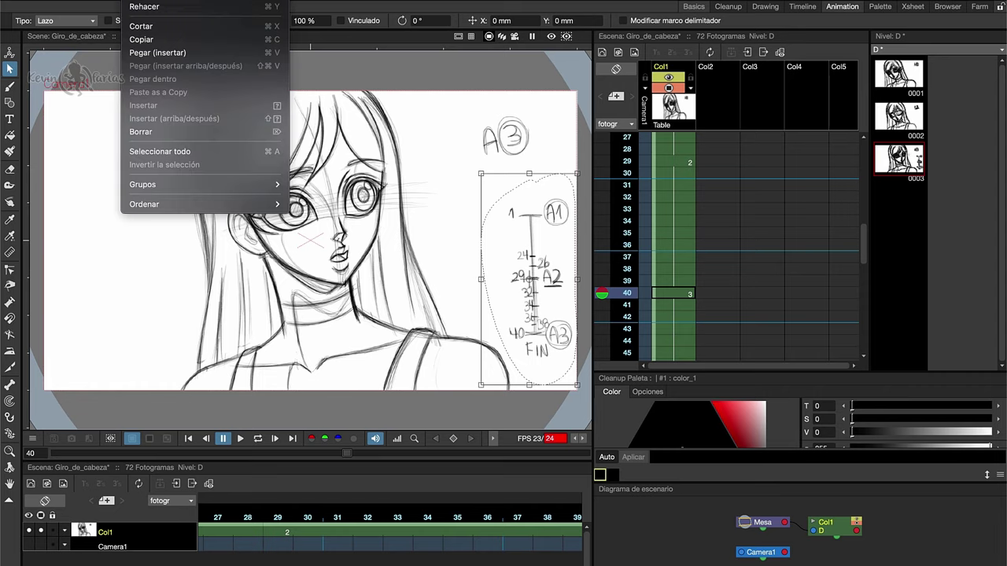
{"action": "left_click", "coordinate": [266, 28]}
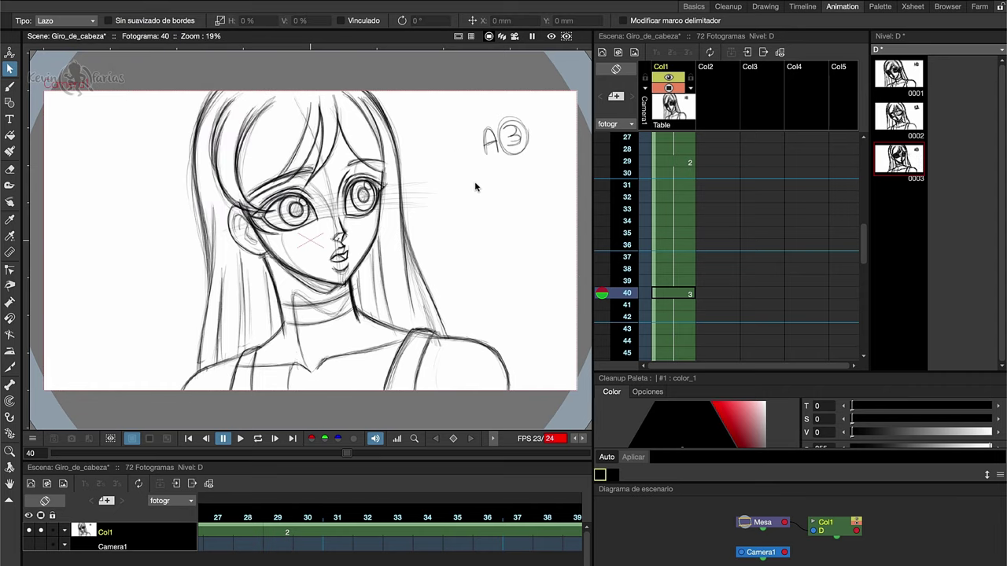
Create a blank drawing (Crear dibujo en blanco) in Col2 at frame 1
{"action": "left_click", "coordinate": [718, 68]}
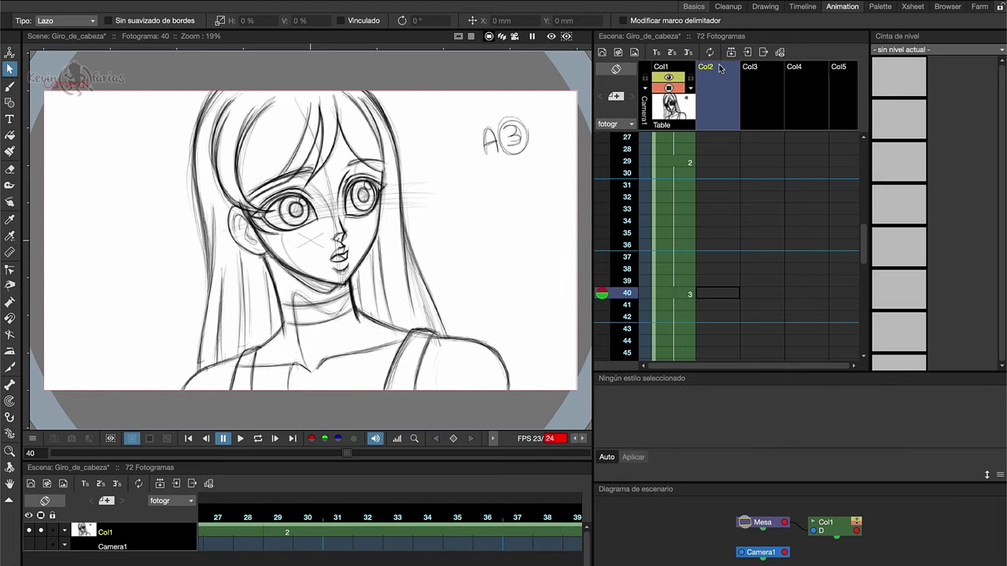
{"action": "scroll", "coordinate": [727, 142], "scroll_direction": "up", "scroll_amount": 5}
{"action": "left_click", "coordinate": [723, 139]}
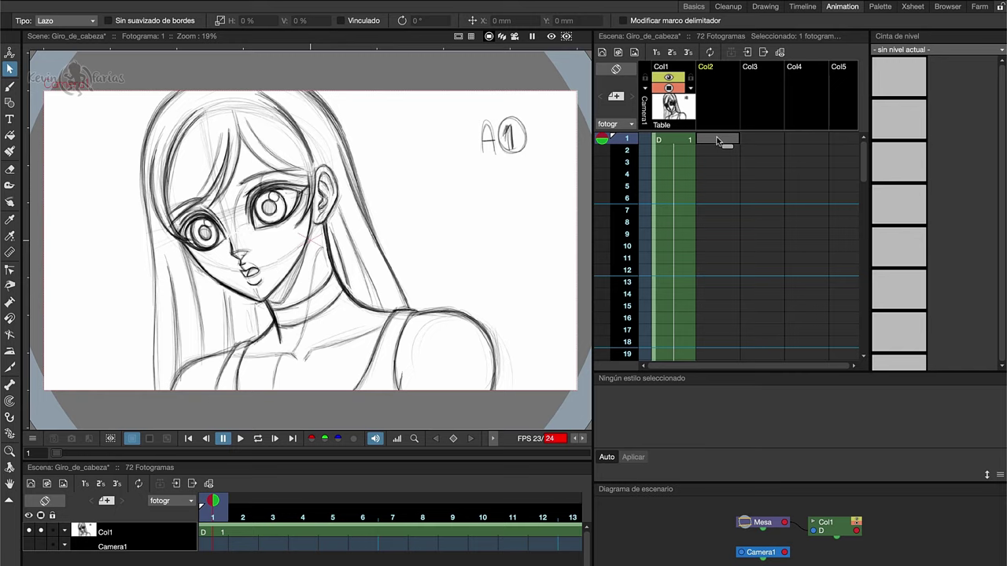
{"action": "right_click", "coordinate": [716, 138]}
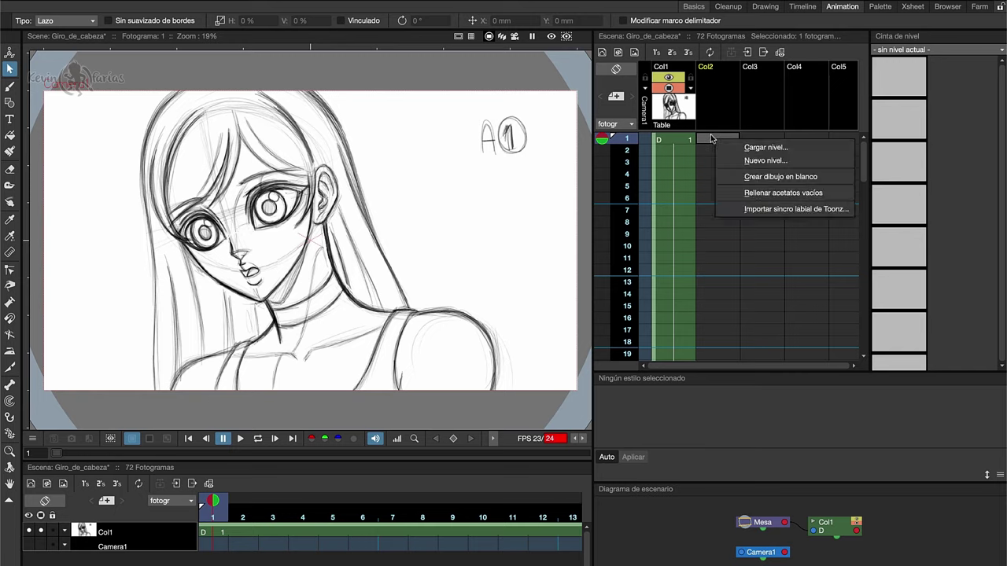
{"action": "left_click", "coordinate": [776, 178]}
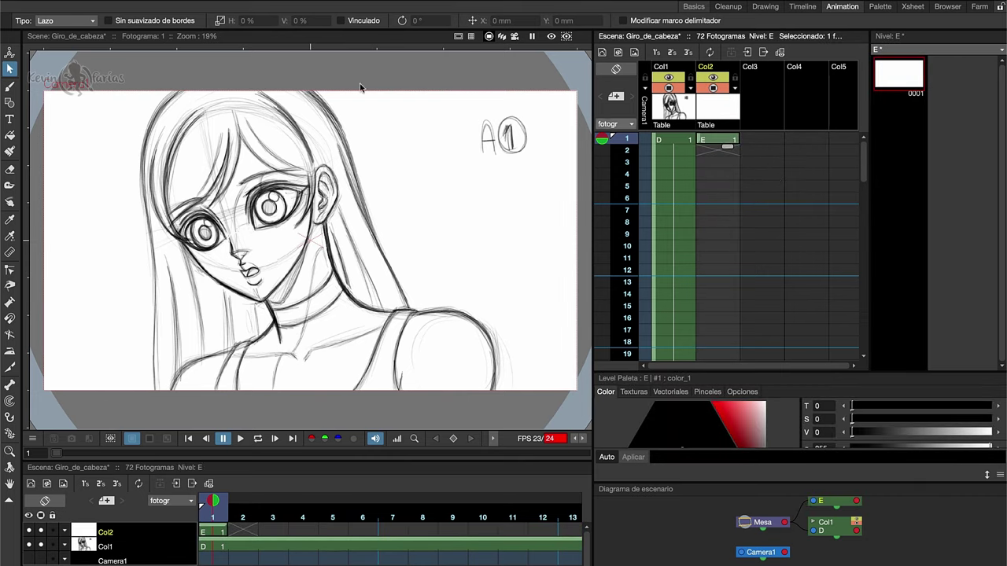
Paste the cut timing chart into the blank Col2 drawing and extend its exposure to frame 72
{"action": "left_click", "coordinate": [140, 2]}
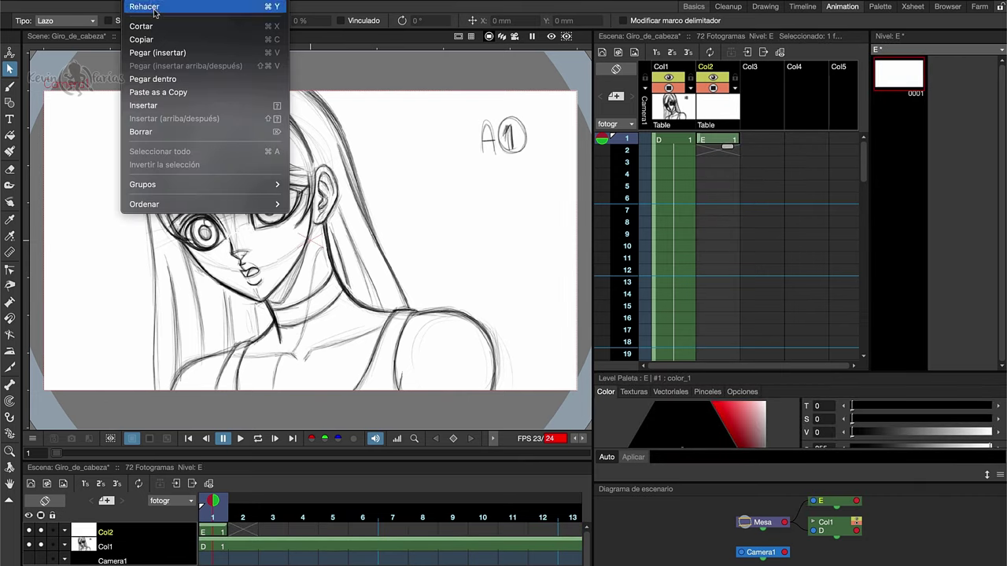
{"action": "left_click", "coordinate": [174, 53]}
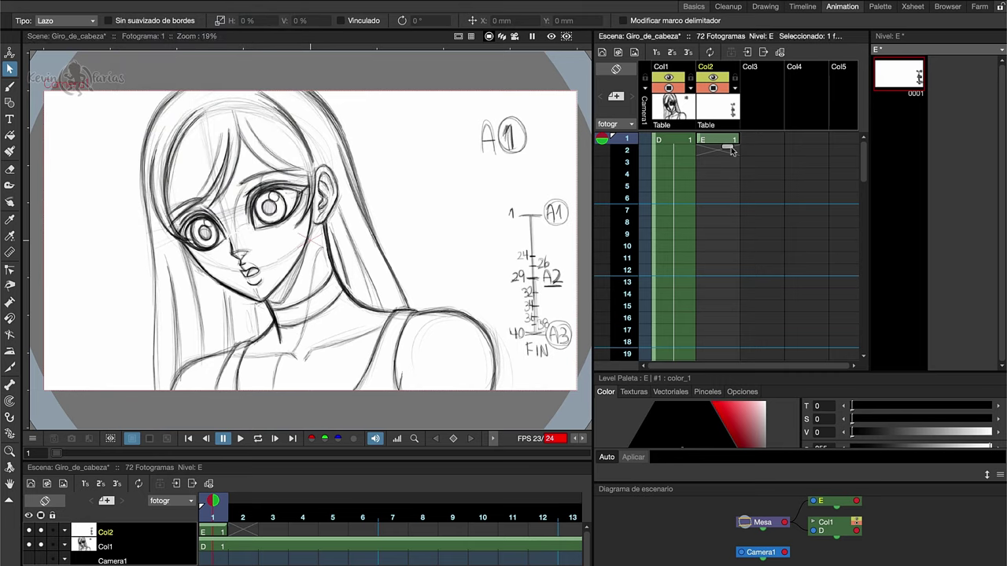
{"action": "left_click_drag", "start_coordinate": [729, 148], "coordinate": [719, 413]}
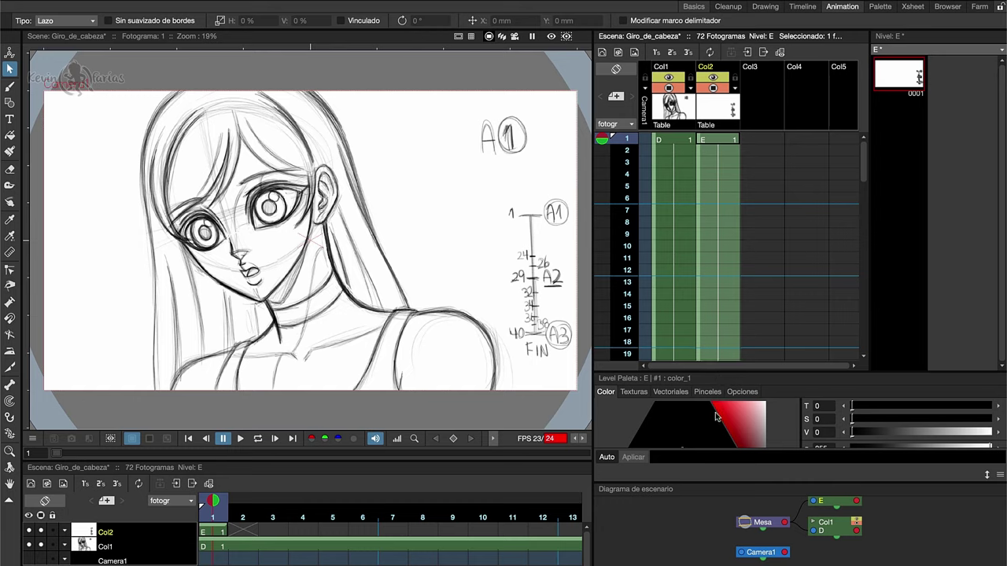
{"action": "left_click_drag", "start_coordinate": [717, 454], "coordinate": [714, 347]}
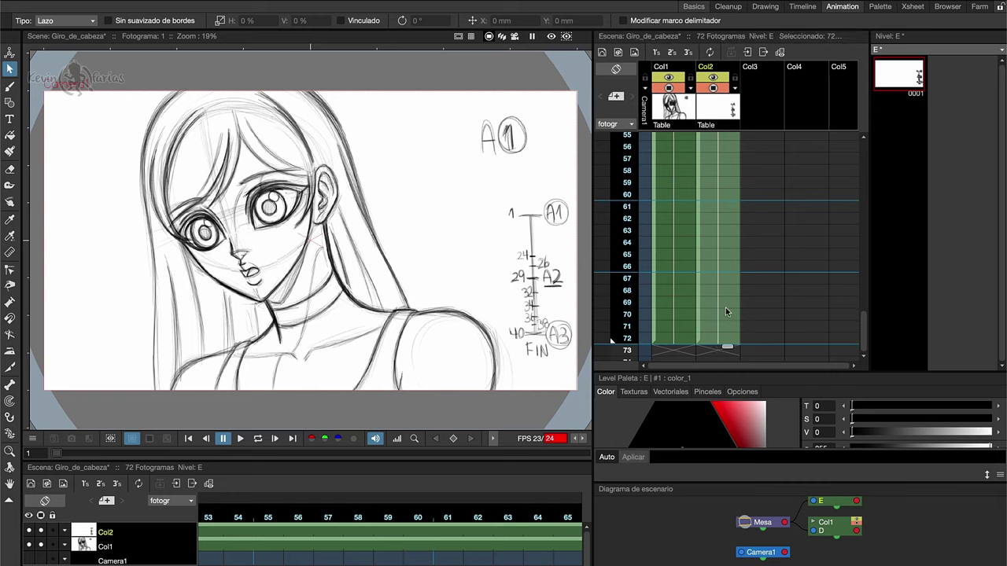
{"action": "mouse_move", "coordinate": [863, 329]}
{"action": "left_mouse_down"}
{"action": "mouse_move", "coordinate": [863, 162]}
{"action": "mouse_move", "coordinate": [823, 137]}
{"action": "left_mouse_up"}
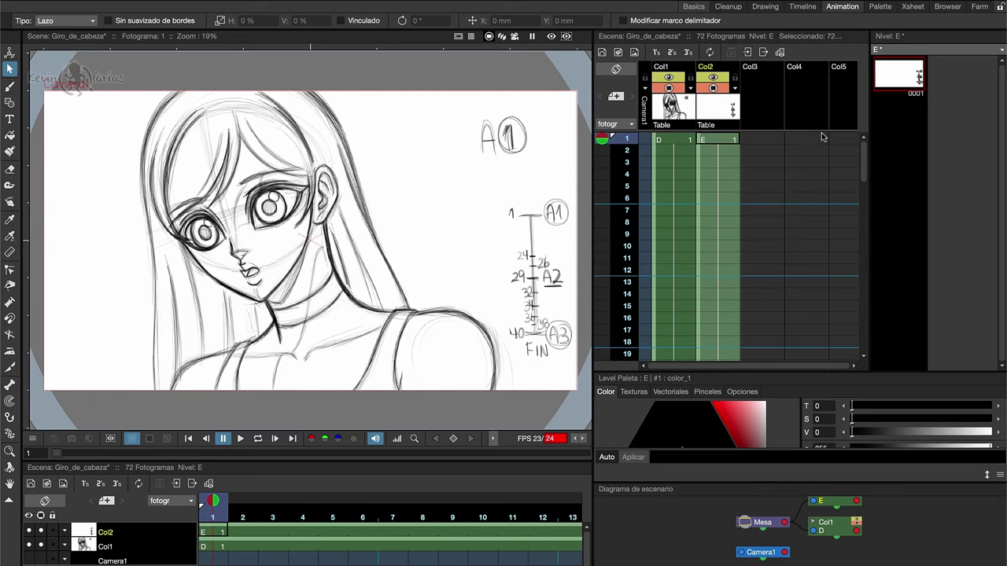
Play back the head turn from frame 1 of Col1 with the timing chart overlaid
{"action": "left_click", "coordinate": [675, 141]}
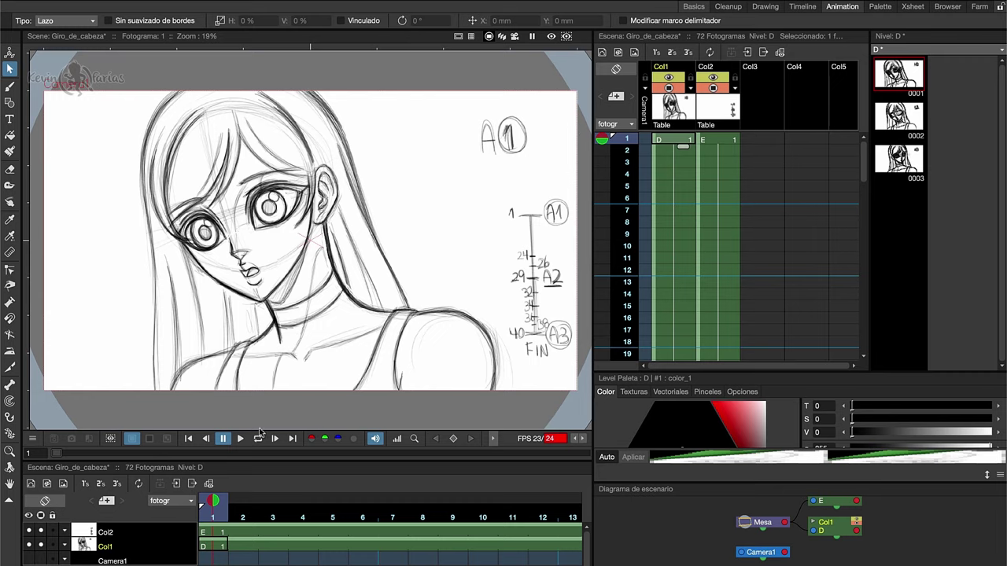
{"action": "left_click", "coordinate": [241, 439]}
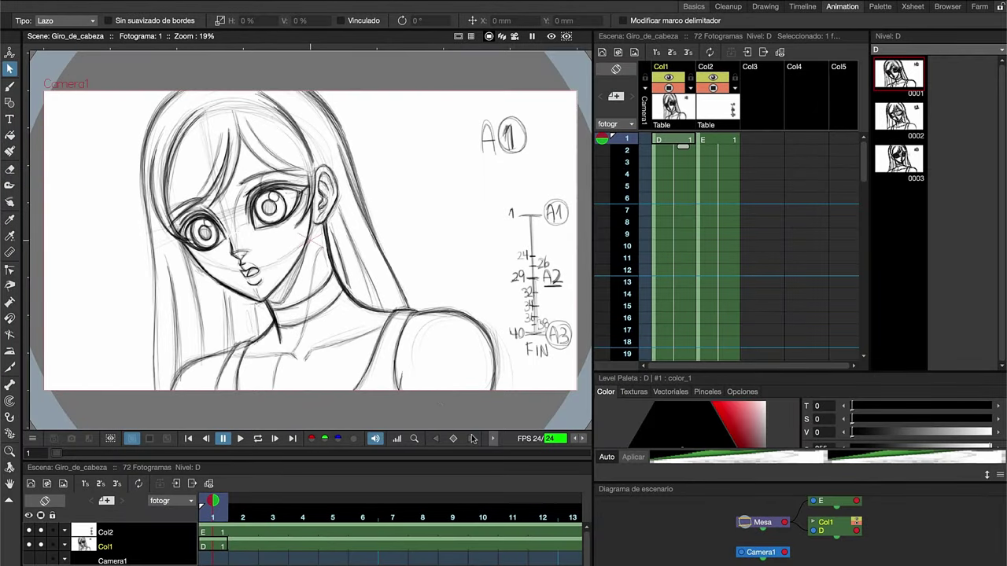
{"action": "left_click", "coordinate": [449, 412]}
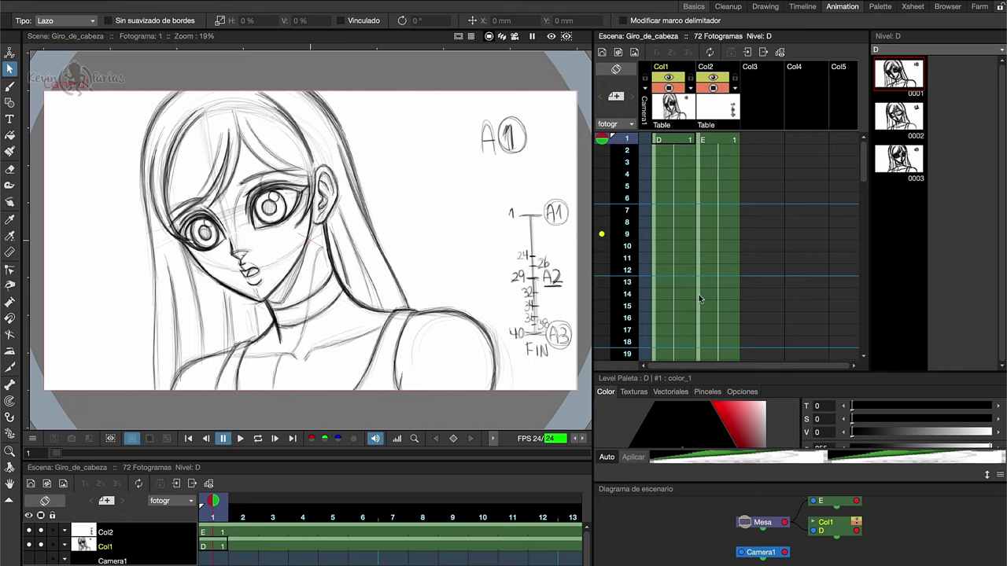
Create a blank drawing (Crear dibujo en blanco) in Col1 at frame 26
{"action": "left_click_drag", "start_coordinate": [865, 164], "coordinate": [838, 213]}
{"action": "left_click", "coordinate": [681, 264]}
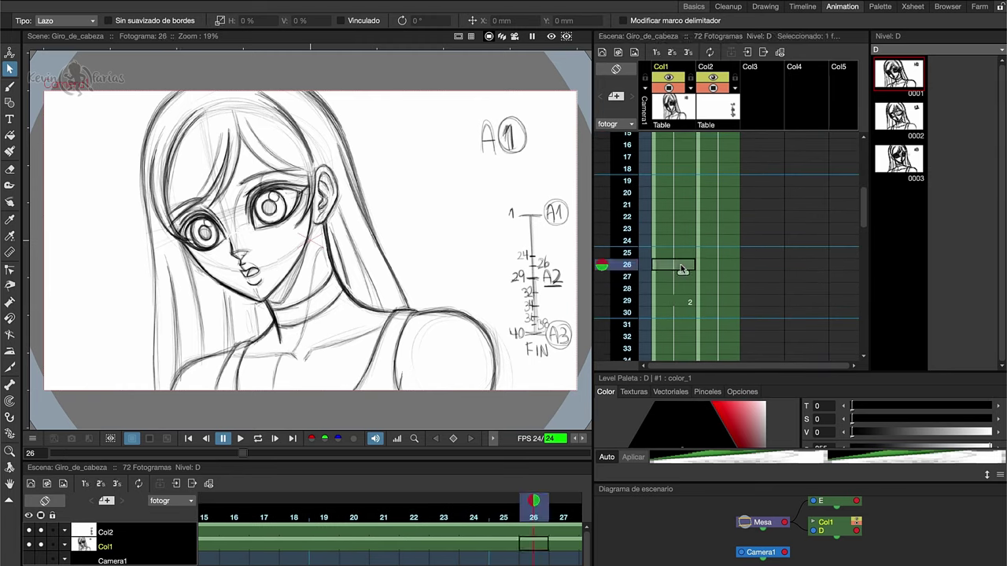
{"action": "right_click", "coordinate": [682, 269]}
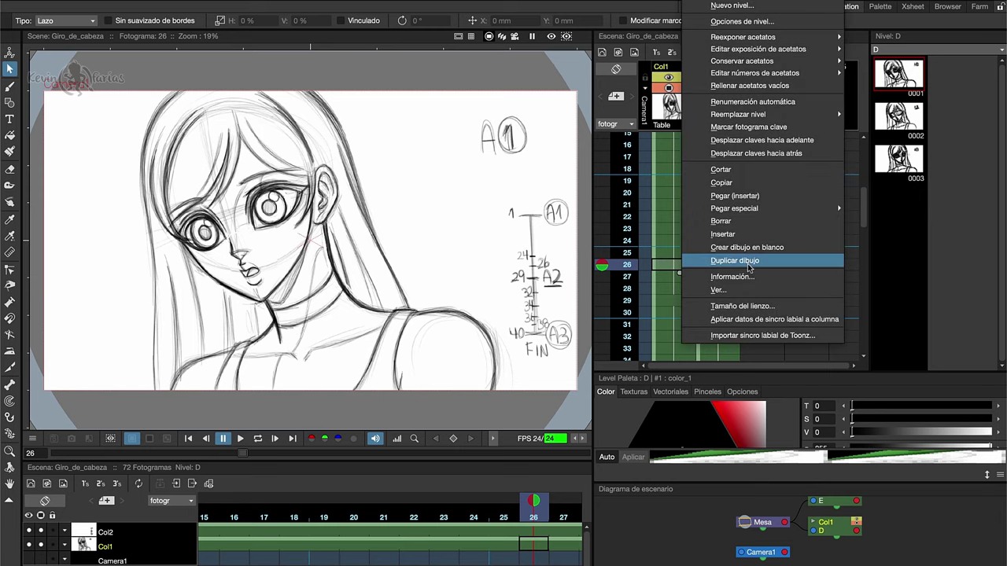
{"action": "left_click", "coordinate": [786, 250]}
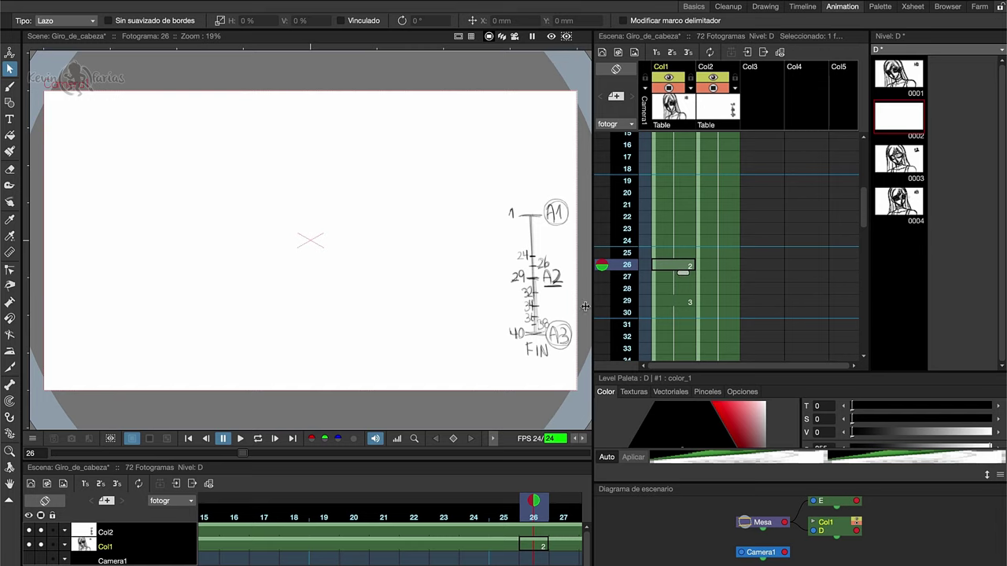
Enable fixed onion skin on frames 25 and 27 around the blank drawing at frame 26
{"action": "mouse_move", "coordinate": [532, 503]}
{"action": "left_mouse_down"}
{"action": "mouse_move", "coordinate": [567, 503]}
{"action": "mouse_move", "coordinate": [256, 522]}
{"action": "mouse_move", "coordinate": [235, 511]}
{"action": "mouse_move", "coordinate": [385, 510]}
{"action": "mouse_move", "coordinate": [239, 510]}
{"action": "mouse_move", "coordinate": [385, 510]}
{"action": "mouse_move", "coordinate": [295, 510]}
{"action": "mouse_move", "coordinate": [269, 529]}
{"action": "left_mouse_up"}
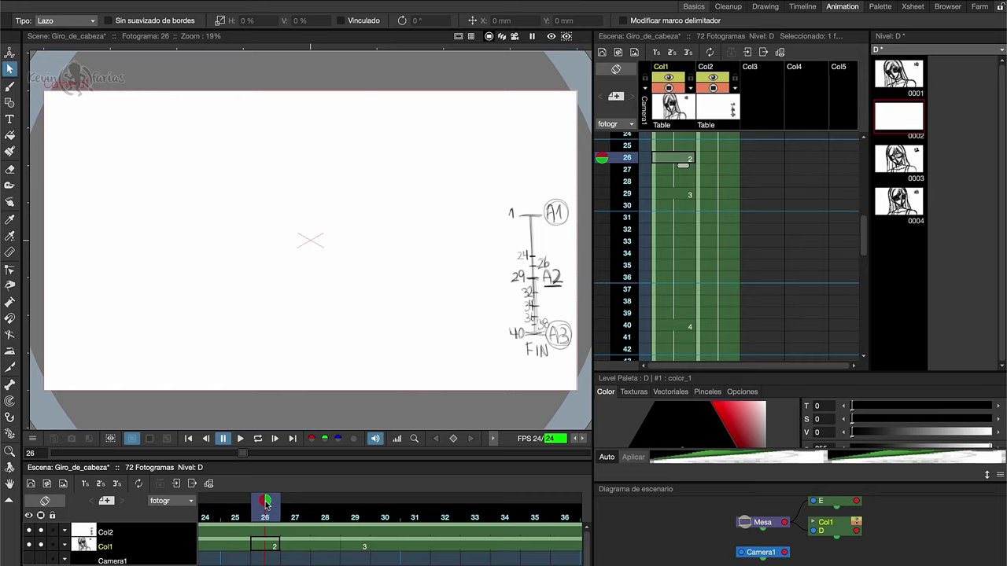
{"action": "mouse_move", "coordinate": [279, 505]}
{"action": "left_mouse_down"}
{"action": "mouse_move", "coordinate": [351, 508]}
{"action": "mouse_move", "coordinate": [270, 517]}
{"action": "left_mouse_up"}
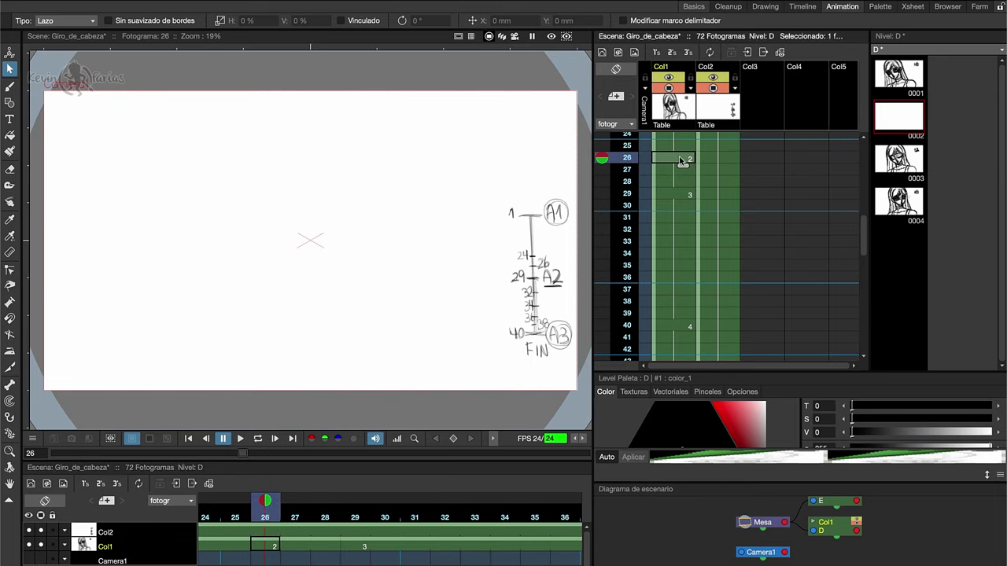
{"action": "left_click", "coordinate": [602, 146]}
{"action": "left_click", "coordinate": [602, 170]}
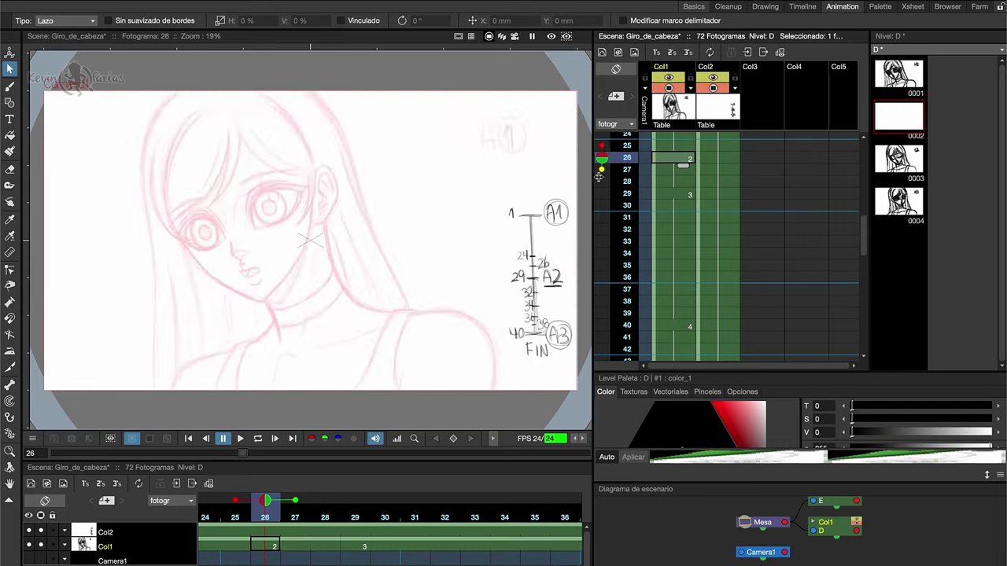
{"action": "left_click", "coordinate": [296, 501]}
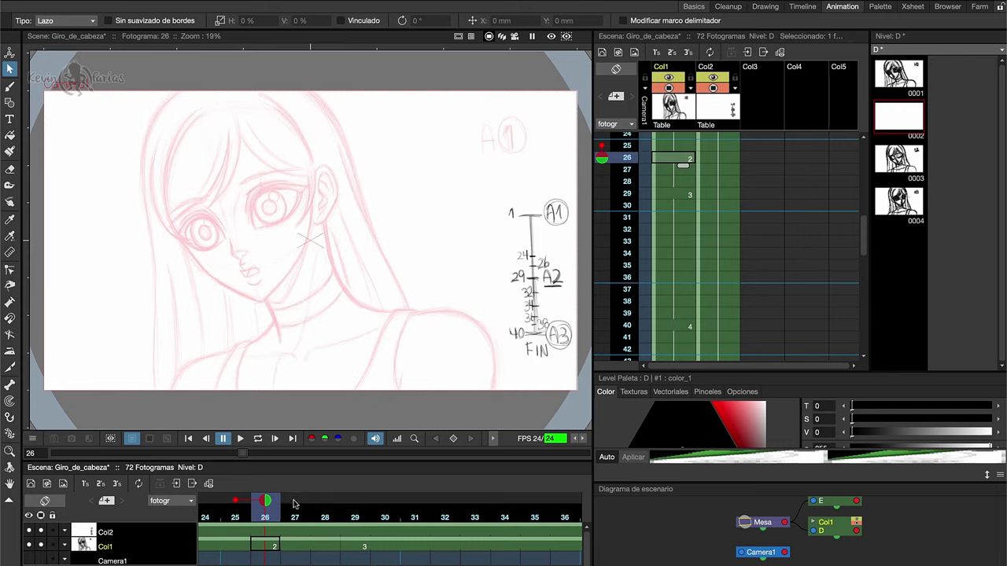
{"action": "left_click", "coordinate": [295, 500]}
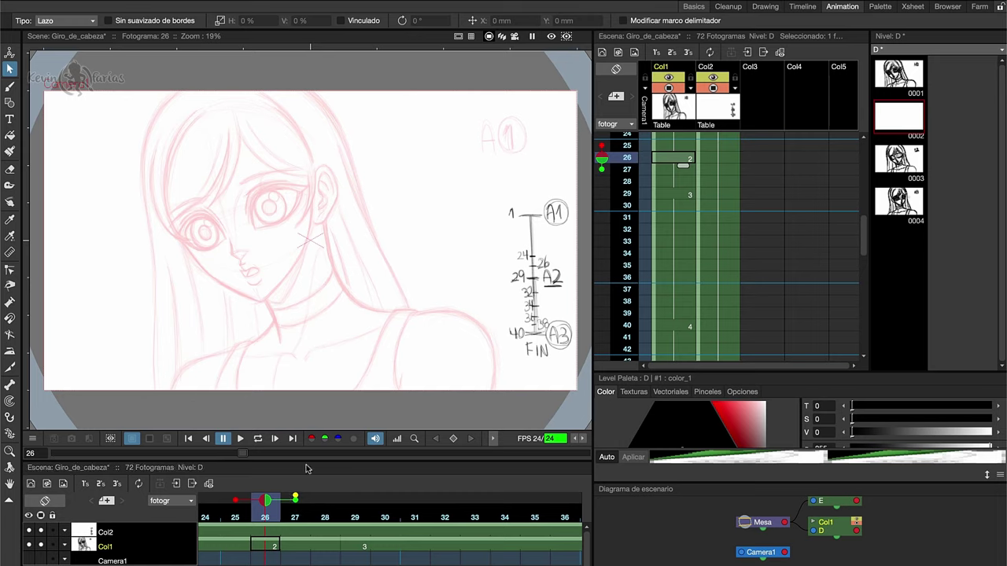
Step through Col1 frames 26 to 29 to check how the onion skin shows the neighbouring drawings
{"action": "left_click", "coordinate": [674, 194]}
{"action": "left_click", "coordinate": [675, 160]}
{"action": "left_click", "coordinate": [671, 171]}
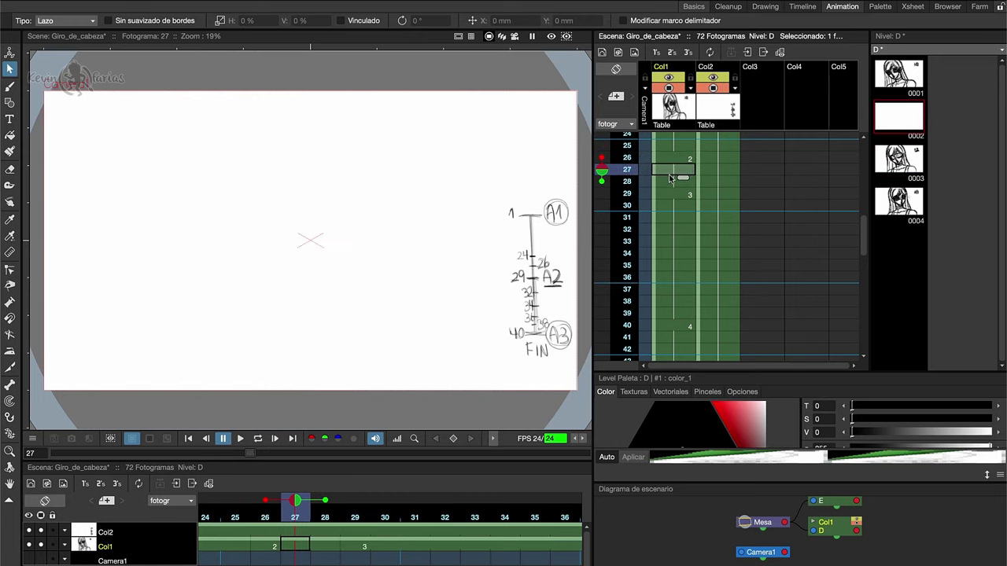
{"action": "left_click", "coordinate": [672, 182]}
{"action": "left_click", "coordinate": [671, 170]}
{"action": "left_click", "coordinate": [675, 159]}
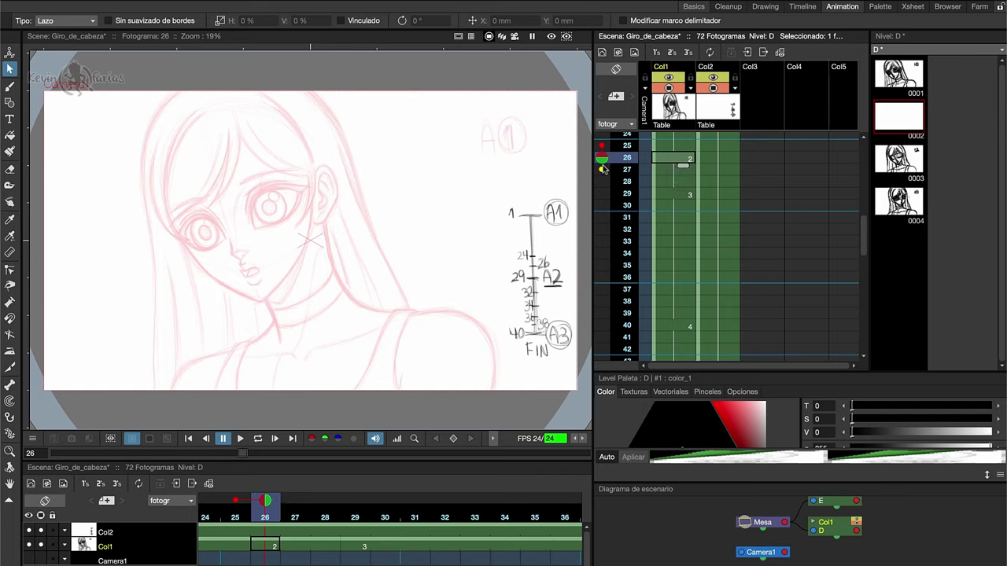
Move the forward onion skin of frame 26 to frame 30 only, clearing the markers on frames 27 to 29
{"action": "left_click_drag", "start_coordinate": [602, 169], "coordinate": [603, 202]}
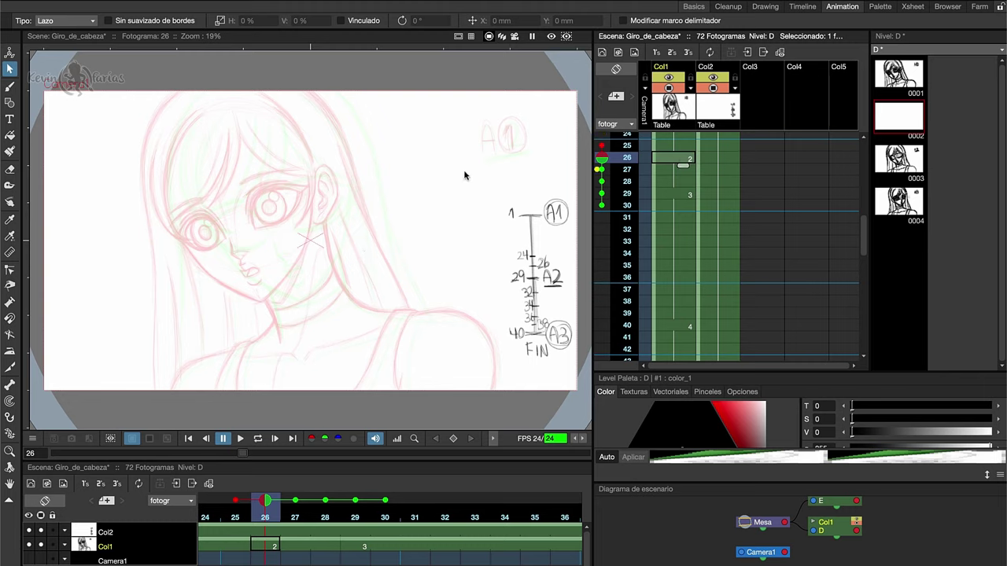
{"action": "left_click", "coordinate": [602, 181]}
{"action": "left_click", "coordinate": [601, 193]}
{"action": "left_click", "coordinate": [602, 170]}
{"action": "left_click", "coordinate": [602, 170]}
{"action": "left_click", "coordinate": [602, 193]}
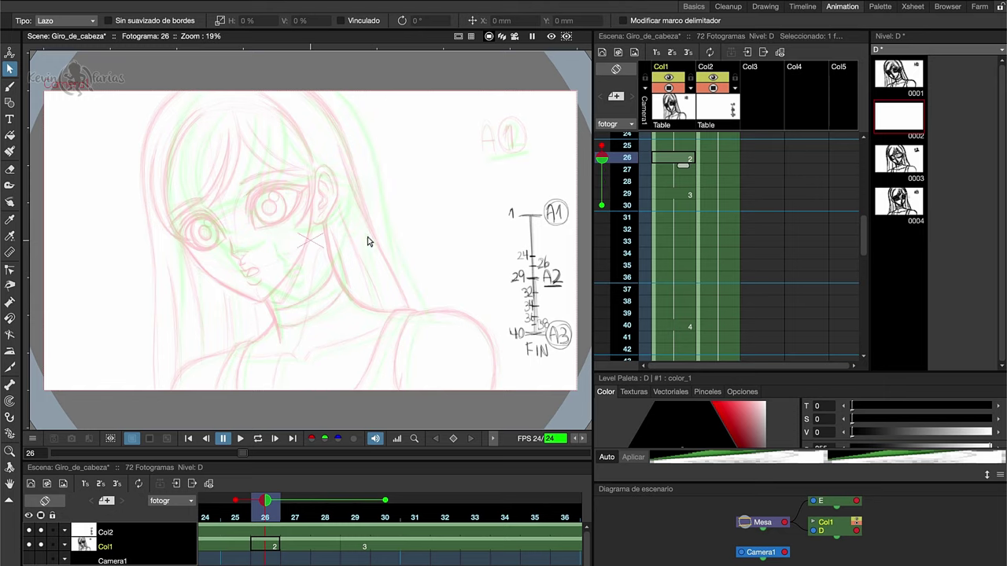
Sketch the frame 26 in-between's jaw, neck, shoulders, straps and collarbones with the Brush, midway between the onion-skinned drawings
{"action": "left_click", "coordinate": [9, 87]}
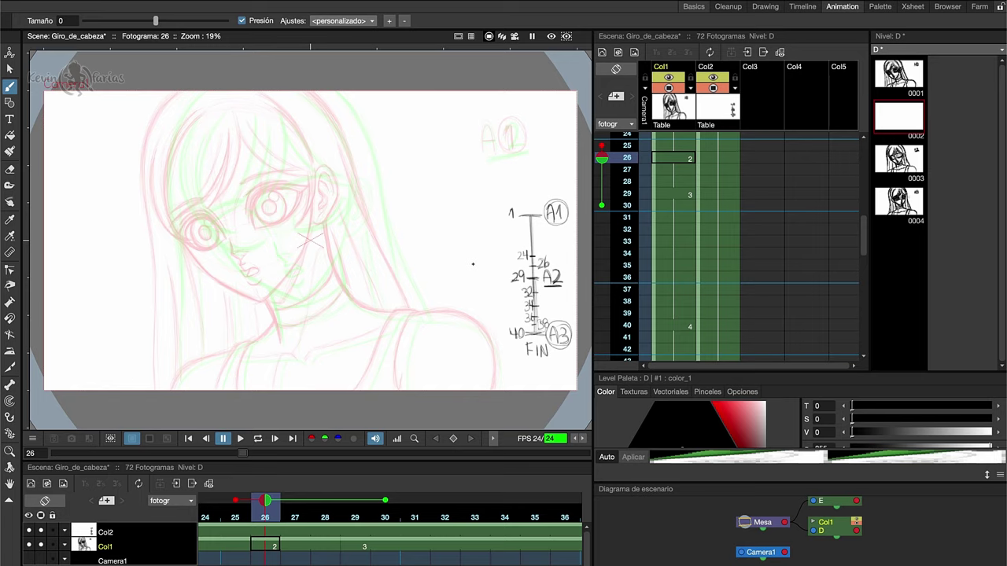
{"action": "left_click_drag", "start_coordinate": [191, 232], "coordinate": [283, 301]}
{"action": "mouse_move", "coordinate": [284, 300]}
{"action": "left_mouse_down"}
{"action": "mouse_move", "coordinate": [303, 285]}
{"action": "mouse_move", "coordinate": [332, 182]}
{"action": "left_mouse_up"}
{"action": "left_click_drag", "start_coordinate": [267, 298], "coordinate": [282, 343]}
{"action": "mouse_move", "coordinate": [332, 232]}
{"action": "left_mouse_down"}
{"action": "mouse_move", "coordinate": [362, 307]}
{"action": "mouse_move", "coordinate": [496, 389]}
{"action": "left_mouse_up"}
{"action": "left_click_drag", "start_coordinate": [398, 315], "coordinate": [364, 389]}
{"action": "left_click_drag", "start_coordinate": [415, 318], "coordinate": [403, 389]}
{"action": "left_click_drag", "start_coordinate": [278, 321], "coordinate": [176, 389]}
{"action": "mouse_move", "coordinate": [250, 344]}
{"action": "left_mouse_down"}
{"action": "mouse_move", "coordinate": [245, 388]}
{"action": "mouse_move", "coordinate": [303, 357]}
{"action": "left_mouse_up"}
{"action": "left_click_drag", "start_coordinate": [311, 354], "coordinate": [388, 330]}
{"action": "left_click_drag", "start_coordinate": [281, 359], "coordinate": [277, 388]}
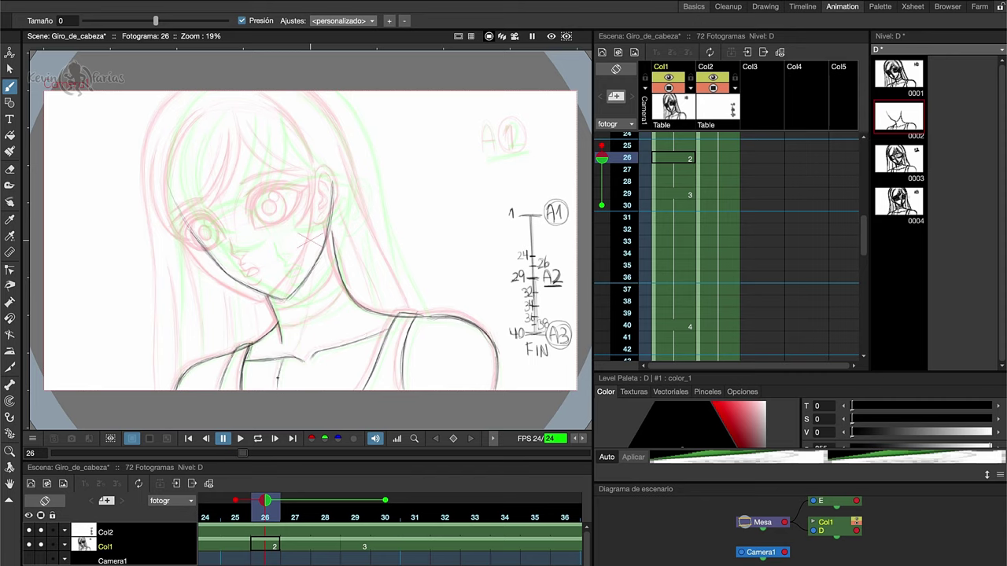
Sketch the choker, the face's centre guideline and the outer hair contours of the in-between
{"action": "left_click_drag", "start_coordinate": [280, 326], "coordinate": [344, 295]}
{"action": "left_click_drag", "start_coordinate": [275, 309], "coordinate": [340, 276]}
{"action": "left_click_drag", "start_coordinate": [217, 126], "coordinate": [290, 312]}
{"action": "left_click_drag", "start_coordinate": [354, 126], "coordinate": [416, 302]}
{"action": "left_click_drag", "start_coordinate": [170, 112], "coordinate": [157, 389]}
{"action": "left_click_drag", "start_coordinate": [197, 90], "coordinate": [186, 368]}
{"action": "left_click_drag", "start_coordinate": [236, 291], "coordinate": [233, 345]}
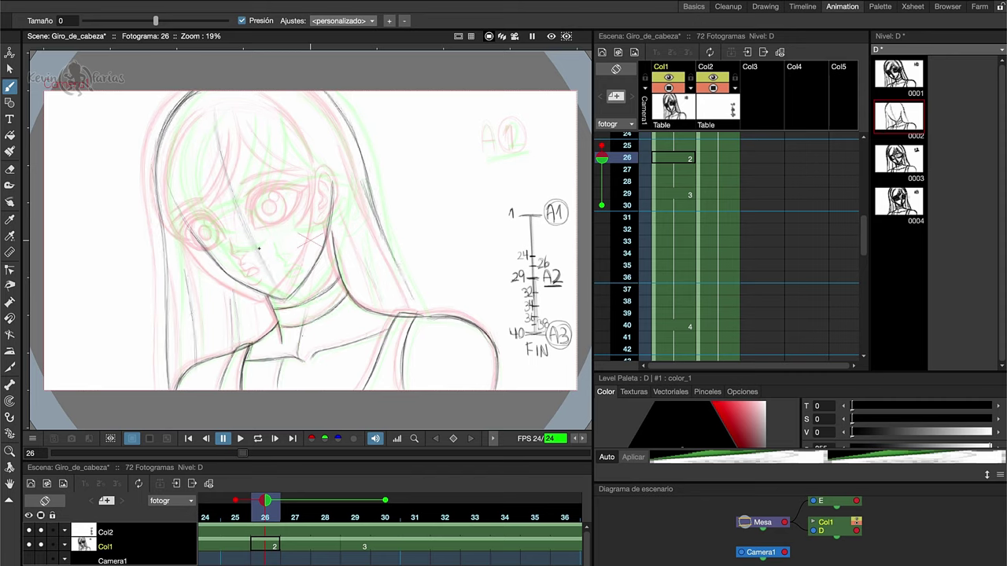
{"action": "left_click_drag", "start_coordinate": [372, 202], "coordinate": [425, 318]}
{"action": "left_click_drag", "start_coordinate": [291, 98], "coordinate": [330, 164]}
Rough in the in-between's nose, lips and eyebrows along the face's centre guideline
{"action": "left_click_drag", "start_coordinate": [253, 239], "coordinate": [266, 264]}
{"action": "left_click_drag", "start_coordinate": [256, 193], "coordinate": [250, 240]}
{"action": "left_click_drag", "start_coordinate": [265, 263], "coordinate": [285, 287]}
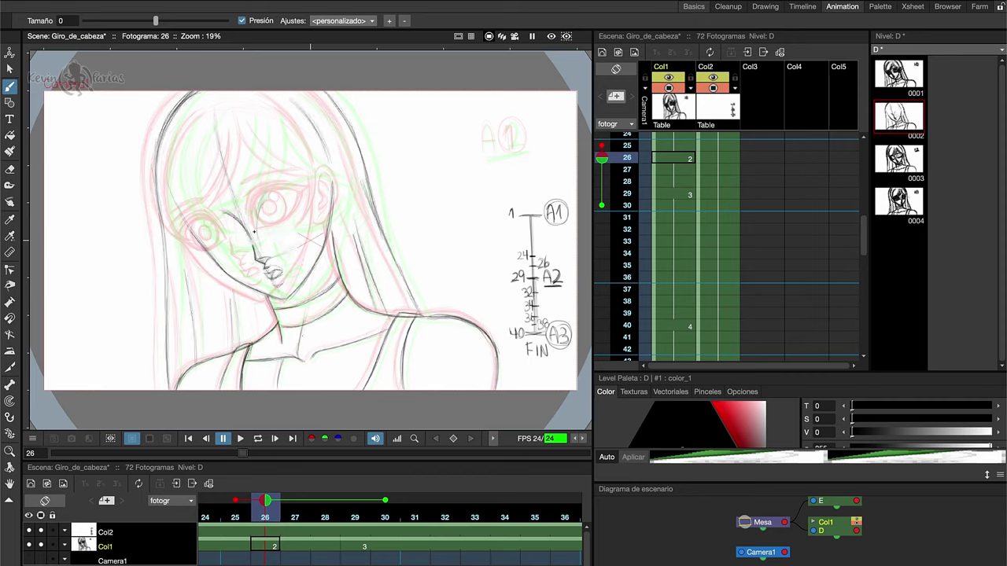
{"action": "left_click_drag", "start_coordinate": [184, 205], "coordinate": [217, 219]}
{"action": "left_click_drag", "start_coordinate": [266, 186], "coordinate": [318, 173]}
Sketch the ear, the bangs and both eye shapes of the in-between
{"action": "left_click_drag", "start_coordinate": [332, 204], "coordinate": [351, 230]}
{"action": "left_click_drag", "start_coordinate": [330, 170], "coordinate": [356, 232]}
{"action": "left_click_drag", "start_coordinate": [213, 113], "coordinate": [182, 230]}
{"action": "left_click_drag", "start_coordinate": [325, 120], "coordinate": [258, 181]}
{"action": "left_click_drag", "start_coordinate": [263, 116], "coordinate": [228, 218]}
{"action": "mouse_move", "coordinate": [245, 131]}
{"action": "left_mouse_down"}
{"action": "mouse_move", "coordinate": [191, 225]}
{"action": "mouse_move", "coordinate": [188, 269]}
{"action": "left_mouse_up"}
{"action": "mouse_move", "coordinate": [299, 185]}
{"action": "left_mouse_down"}
{"action": "mouse_move", "coordinate": [275, 228]}
{"action": "mouse_move", "coordinate": [296, 192]}
{"action": "left_mouse_up"}
{"action": "mouse_move", "coordinate": [244, 222]}
{"action": "left_mouse_down"}
{"action": "mouse_move", "coordinate": [207, 238]}
{"action": "mouse_move", "coordinate": [202, 253]}
{"action": "left_mouse_up"}
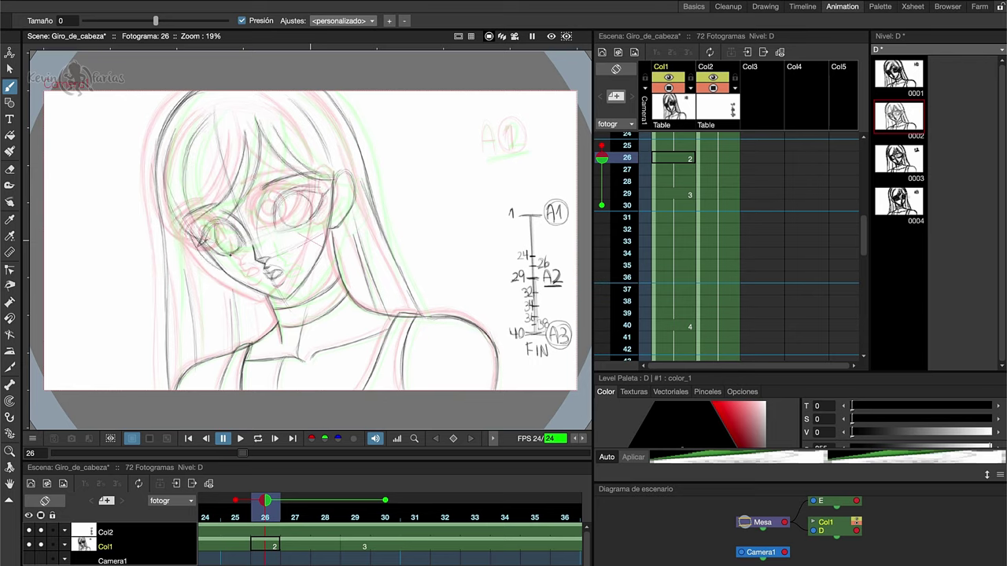
Rough in the irises, chin and neck details, and reinforce the bangs and long side hair
{"action": "left_click_drag", "start_coordinate": [302, 203], "coordinate": [287, 219]}
{"action": "left_click_drag", "start_coordinate": [276, 196], "coordinate": [285, 233]}
{"action": "left_click_drag", "start_coordinate": [233, 228], "coordinate": [225, 244]}
{"action": "left_click_drag", "start_coordinate": [275, 284], "coordinate": [285, 297]}
{"action": "left_click_drag", "start_coordinate": [269, 307], "coordinate": [324, 249]}
{"action": "left_click_drag", "start_coordinate": [332, 225], "coordinate": [339, 273]}
{"action": "left_click_drag", "start_coordinate": [236, 132], "coordinate": [213, 200]}
{"action": "left_click_drag", "start_coordinate": [196, 118], "coordinate": [166, 260]}
{"action": "left_click_drag", "start_coordinate": [336, 178], "coordinate": [346, 214]}
{"action": "mouse_move", "coordinate": [185, 93]}
{"action": "left_mouse_down"}
{"action": "mouse_move", "coordinate": [153, 233]}
{"action": "mouse_move", "coordinate": [169, 388]}
{"action": "left_mouse_up"}
{"action": "left_click_drag", "start_coordinate": [363, 182], "coordinate": [423, 315]}
Darken the near eye's lids, iris, pupil and eyebrow plus the nose bridge, working in close-up and undoing a stray mark
{"action": "scroll", "coordinate": [251, 230], "scroll_direction": "up", "scroll_amount": 5}
{"action": "right_click", "coordinate": [373, 253]}
{"action": "left_click", "coordinate": [355, 291]}
{"action": "key", "text": "ctrl+z"}
{"action": "left_click_drag", "start_coordinate": [369, 131], "coordinate": [314, 236]}
{"action": "left_click_drag", "start_coordinate": [327, 157], "coordinate": [441, 133]}
{"action": "left_click_drag", "start_coordinate": [370, 157], "coordinate": [389, 195]}
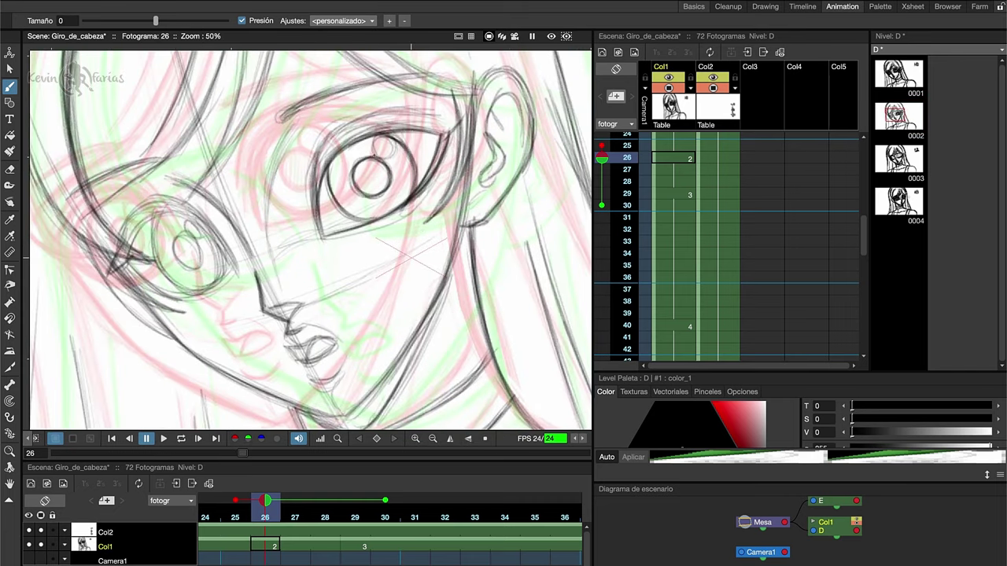
{"action": "left_click_drag", "start_coordinate": [376, 125], "coordinate": [464, 118]}
{"action": "left_click_drag", "start_coordinate": [305, 169], "coordinate": [423, 111]}
{"action": "mouse_move", "coordinate": [280, 119]}
{"action": "left_mouse_down"}
{"action": "mouse_move", "coordinate": [456, 76]}
{"action": "mouse_move", "coordinate": [267, 269]}
{"action": "left_mouse_up"}
{"action": "left_click_drag", "start_coordinate": [256, 272], "coordinate": [286, 321]}
Mirror the view and darken the far eye and brow, the nose, the lips and the chin line
{"action": "left_click", "coordinate": [450, 439]}
{"action": "left_click_drag", "start_coordinate": [387, 273], "coordinate": [490, 253]}
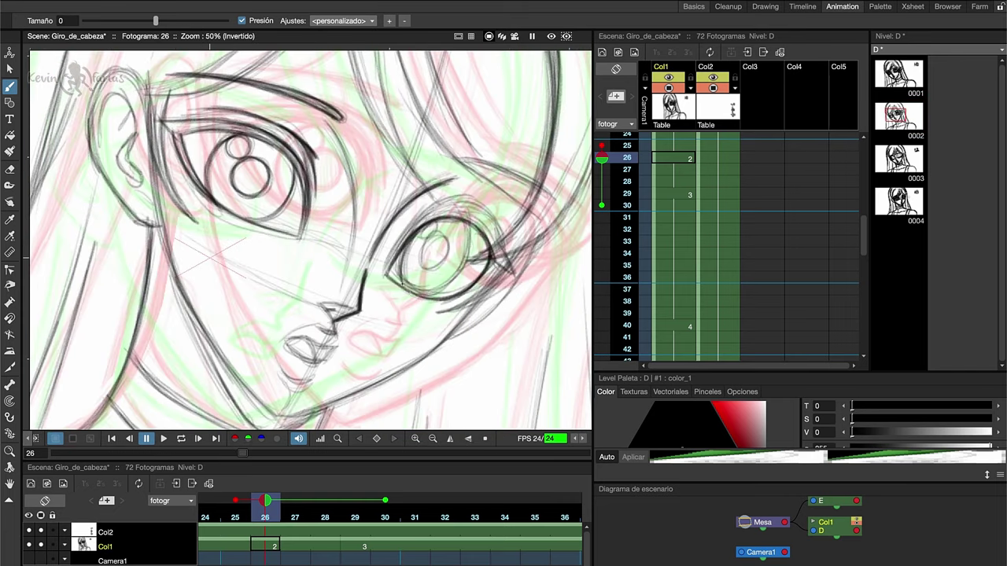
{"action": "left_click_drag", "start_coordinate": [432, 238], "coordinate": [425, 272]}
{"action": "mouse_move", "coordinate": [445, 210]}
{"action": "left_mouse_down"}
{"action": "mouse_move", "coordinate": [513, 273]}
{"action": "mouse_move", "coordinate": [503, 232]}
{"action": "left_mouse_up"}
{"action": "mouse_move", "coordinate": [546, 192]}
{"action": "left_mouse_down"}
{"action": "mouse_move", "coordinate": [462, 161]}
{"action": "mouse_move", "coordinate": [555, 201]}
{"action": "left_mouse_up"}
{"action": "left_click_drag", "start_coordinate": [441, 346], "coordinate": [519, 247]}
{"action": "mouse_move", "coordinate": [334, 327]}
{"action": "left_mouse_down"}
{"action": "mouse_move", "coordinate": [287, 358]}
{"action": "mouse_move", "coordinate": [310, 389]}
{"action": "left_mouse_up"}
{"action": "left_click_drag", "start_coordinate": [272, 417], "coordinate": [503, 268]}
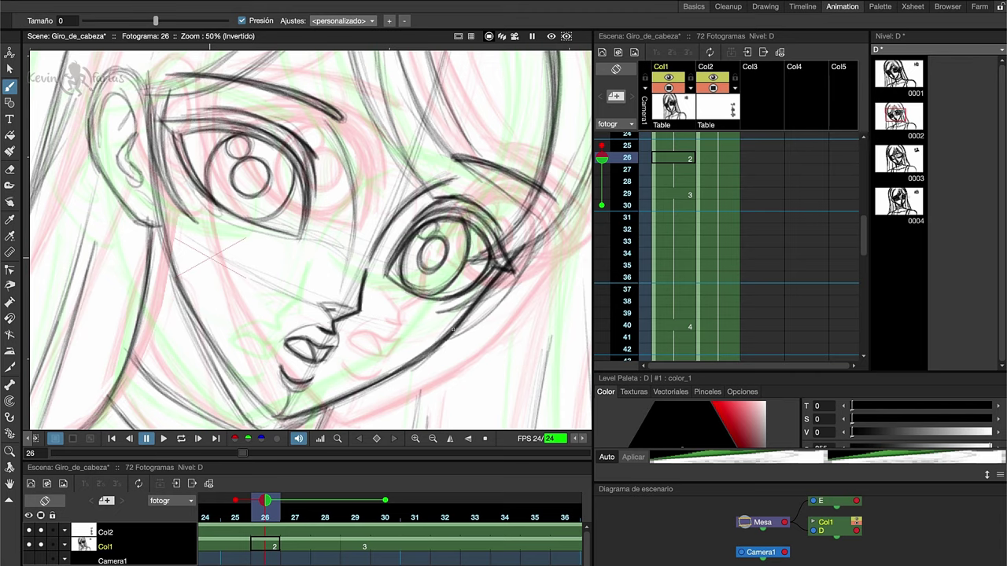
Darken the jaw, cheek and ear contours in the mirrored view, and restore the normal view
{"action": "left_click_drag", "start_coordinate": [153, 157], "coordinate": [287, 421]}
{"action": "left_click_drag", "start_coordinate": [433, 338], "coordinate": [535, 236]}
{"action": "mouse_move", "coordinate": [154, 224]}
{"action": "left_mouse_down"}
{"action": "mouse_move", "coordinate": [112, 103]}
{"action": "mouse_move", "coordinate": [141, 200]}
{"action": "left_mouse_up"}
{"action": "left_click_drag", "start_coordinate": [331, 162], "coordinate": [354, 315]}
{"action": "left_click", "coordinate": [450, 439]}
Darken the chin, neck, choker and collarbone lines of the in-between
{"action": "key", "text": "space"}
{"action": "left_click_drag", "start_coordinate": [338, 370], "coordinate": [267, 163]}
{"action": "mouse_move", "coordinate": [403, 87]}
{"action": "left_mouse_down"}
{"action": "mouse_move", "coordinate": [581, 257]}
{"action": "mouse_move", "coordinate": [298, 224]}
{"action": "left_mouse_up"}
{"action": "left_click_drag", "start_coordinate": [241, 237], "coordinate": [413, 153]}
{"action": "mouse_move", "coordinate": [259, 286]}
{"action": "left_mouse_down"}
{"action": "mouse_move", "coordinate": [440, 195]}
{"action": "mouse_move", "coordinate": [176, 336]}
{"action": "left_mouse_up"}
{"action": "left_click_drag", "start_coordinate": [323, 382], "coordinate": [163, 379]}
{"action": "left_click_drag", "start_coordinate": [546, 296], "coordinate": [340, 376]}
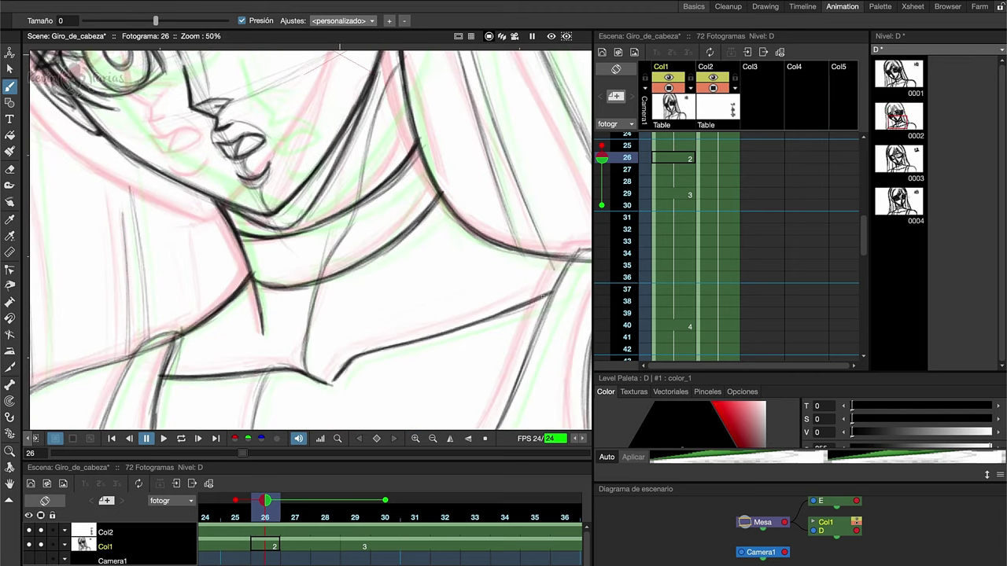
Darken the shoulder and strap lines of the in-between and bring the bangs into view
{"action": "left_click_drag", "start_coordinate": [170, 294], "coordinate": [272, 213]}
{"action": "left_click_drag", "start_coordinate": [248, 258], "coordinate": [203, 376]}
{"action": "left_click_drag", "start_coordinate": [551, 172], "coordinate": [150, 180]}
{"action": "key", "text": "b"}
{"action": "left_click_drag", "start_coordinate": [323, 185], "coordinate": [279, 385]}
{"action": "left_click_drag", "start_coordinate": [445, 173], "coordinate": [222, 290]}
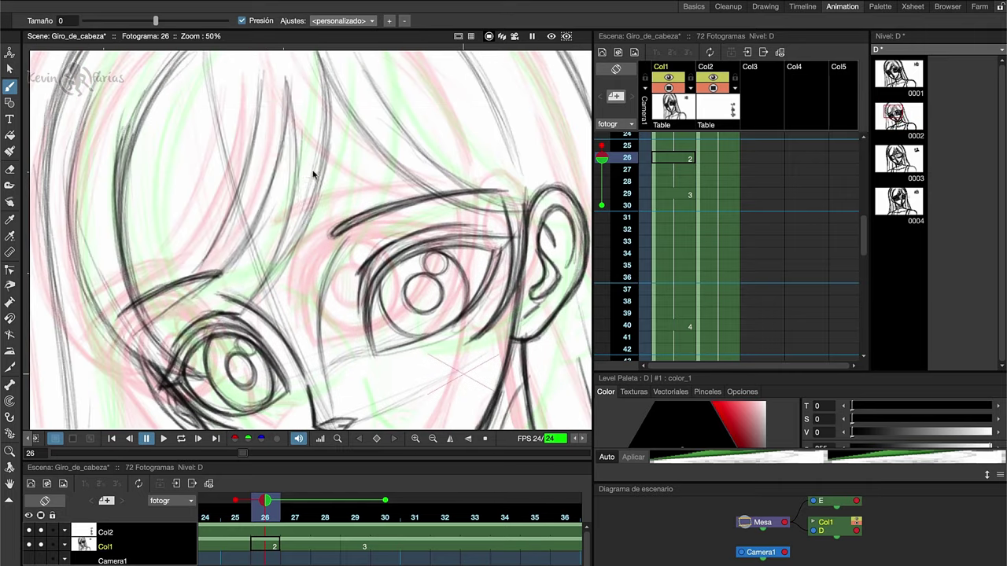
Darken the bang strands over the forehead and around both eyes, and save the scene
{"action": "left_click_drag", "start_coordinate": [291, 66], "coordinate": [199, 298]}
{"action": "left_click_drag", "start_coordinate": [247, 234], "coordinate": [118, 378]}
{"action": "left_click_drag", "start_coordinate": [181, 74], "coordinate": [66, 376]}
{"action": "left_click_drag", "start_coordinate": [511, 189], "coordinate": [239, 315]}
{"action": "left_click_drag", "start_coordinate": [327, 82], "coordinate": [363, 136]}
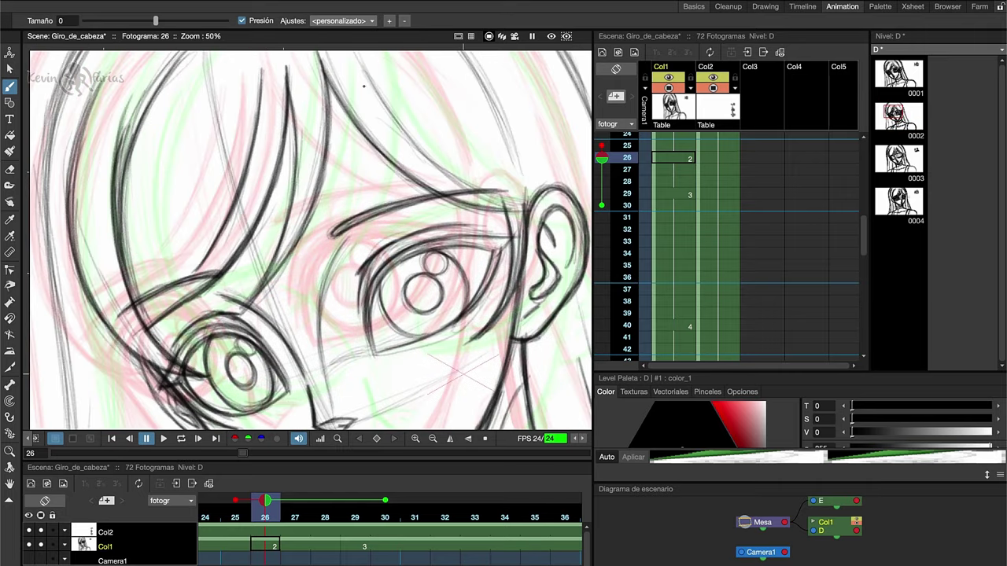
{"action": "key", "text": "ctrl+s"}
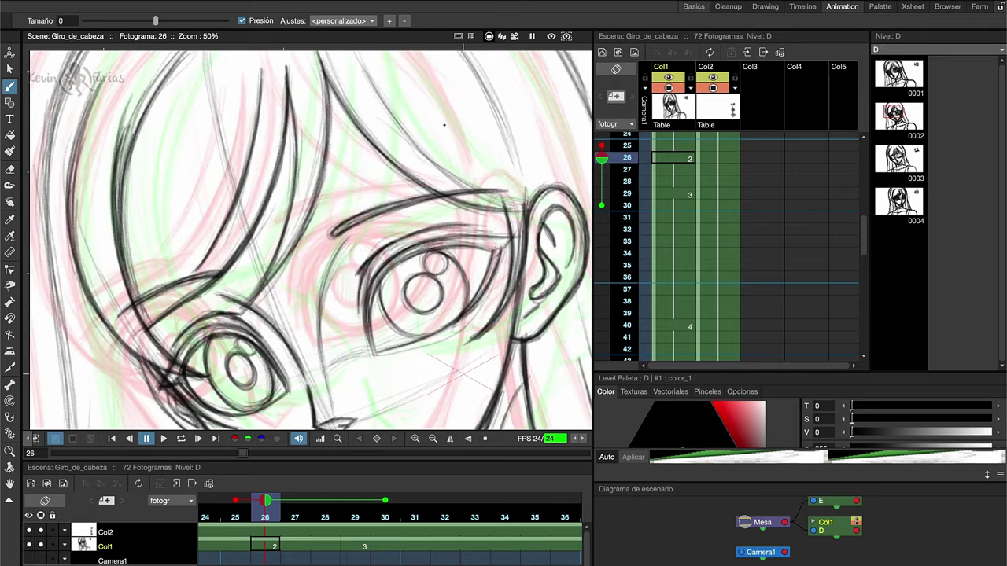
Maximize the viewer and darken the bang strand sweeping from the parting towards the ear
{"action": "key", "text": "grave"}
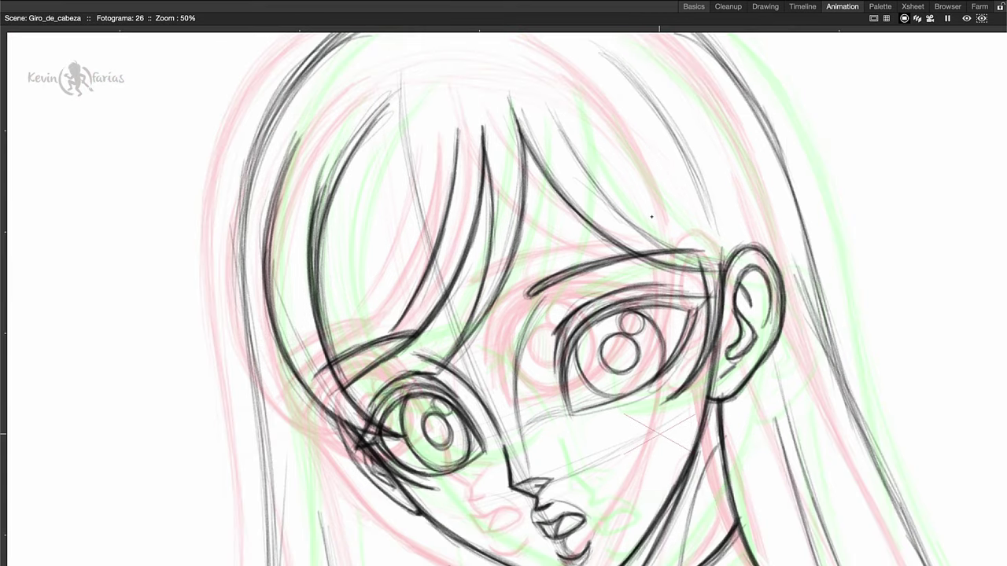
{"action": "left_click_drag", "start_coordinate": [698, 259], "coordinate": [706, 260]}
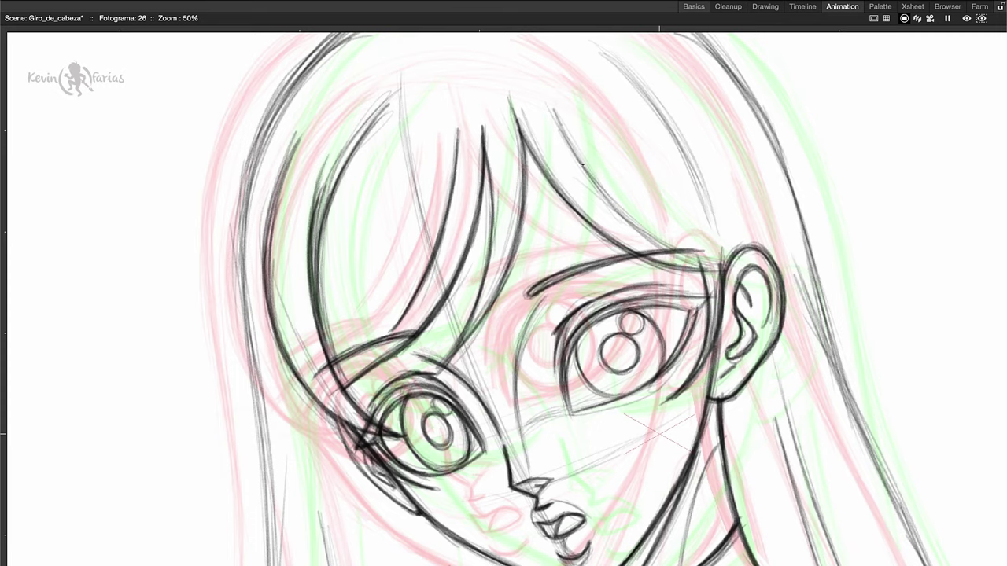
{"action": "mouse_move", "coordinate": [554, 110]}
{"action": "left_mouse_down"}
{"action": "mouse_move", "coordinate": [618, 209]}
{"action": "mouse_move", "coordinate": [700, 263]}
{"action": "left_mouse_up"}
{"action": "key", "text": "shift+m"}
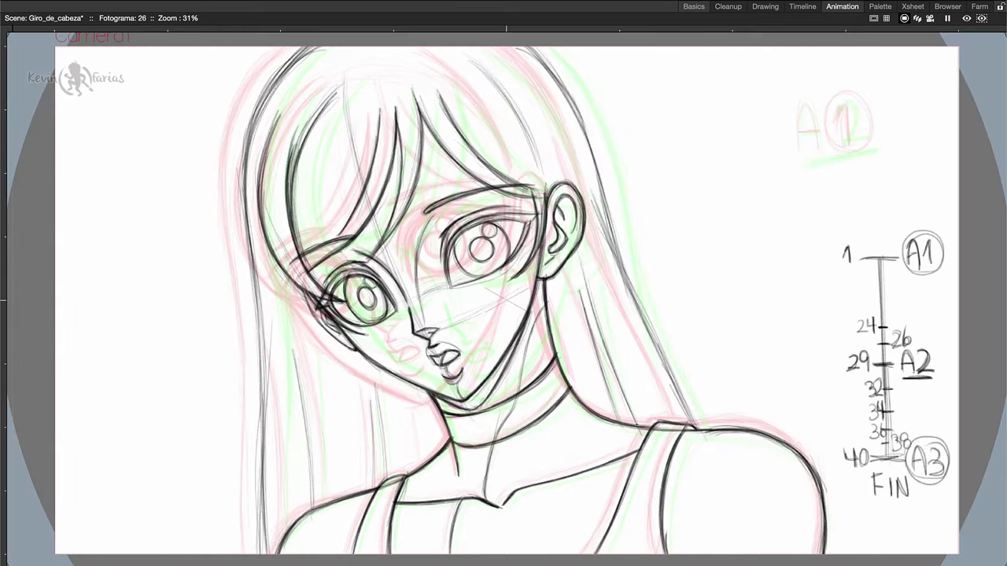
Darken the long hair strands and outer hair outline on the ear side of the frame 26 drawing
{"action": "left_click_drag", "start_coordinate": [586, 271], "coordinate": [634, 421]}
{"action": "left_click_drag", "start_coordinate": [581, 254], "coordinate": [609, 350]}
{"action": "left_click_drag", "start_coordinate": [580, 283], "coordinate": [621, 423]}
{"action": "left_click_drag", "start_coordinate": [638, 304], "coordinate": [695, 427]}
{"action": "left_click_drag", "start_coordinate": [609, 233], "coordinate": [652, 340]}
{"action": "left_click_drag", "start_coordinate": [579, 116], "coordinate": [635, 308]}
{"action": "left_click_drag", "start_coordinate": [565, 96], "coordinate": [607, 220]}
{"action": "left_click_drag", "start_coordinate": [523, 47], "coordinate": [595, 164]}
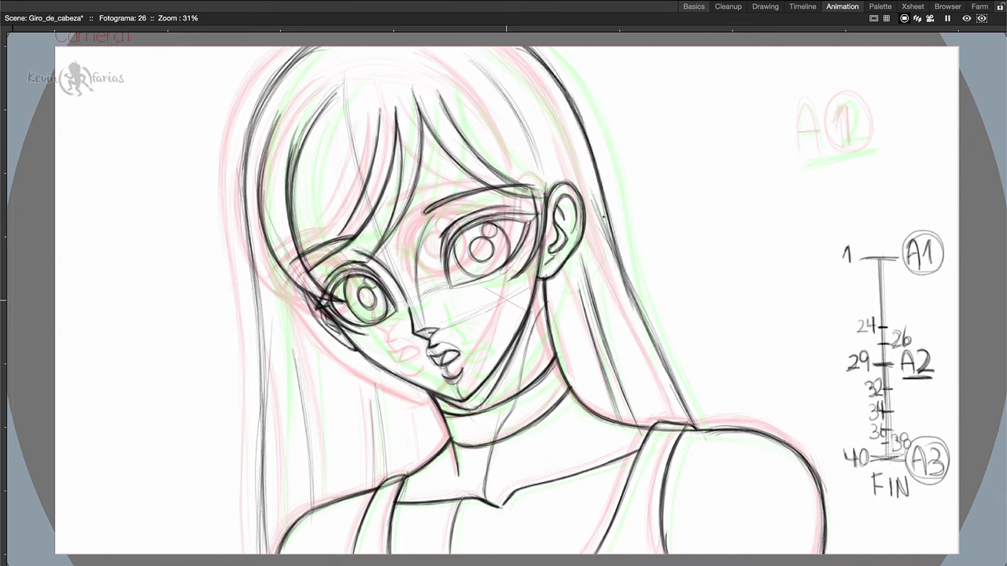
Darken the crown strand and the long hair on the far side of the face down to the shoulder
{"action": "left_click_drag", "start_coordinate": [535, 181], "coordinate": [468, 53]}
{"action": "mouse_move", "coordinate": [313, 48]}
{"action": "left_mouse_down"}
{"action": "mouse_move", "coordinate": [250, 259]}
{"action": "mouse_move", "coordinate": [259, 550]}
{"action": "left_mouse_up"}
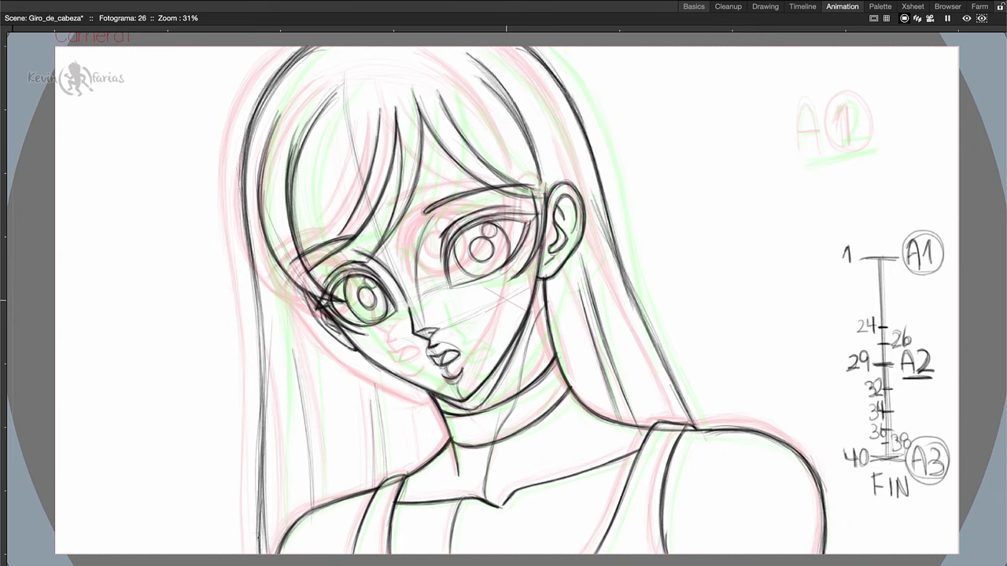
{"action": "left_click_drag", "start_coordinate": [290, 356], "coordinate": [301, 504]}
{"action": "mouse_move", "coordinate": [324, 287]}
{"action": "left_mouse_down"}
{"action": "mouse_move", "coordinate": [299, 497]}
{"action": "mouse_move", "coordinate": [294, 408]}
{"action": "left_mouse_up"}
{"action": "left_click_drag", "start_coordinate": [386, 386], "coordinate": [374, 474]}
Remove the onion skin markers around frame 26 and save the scene with the drawing labelled I 26
{"action": "key", "text": "grave"}
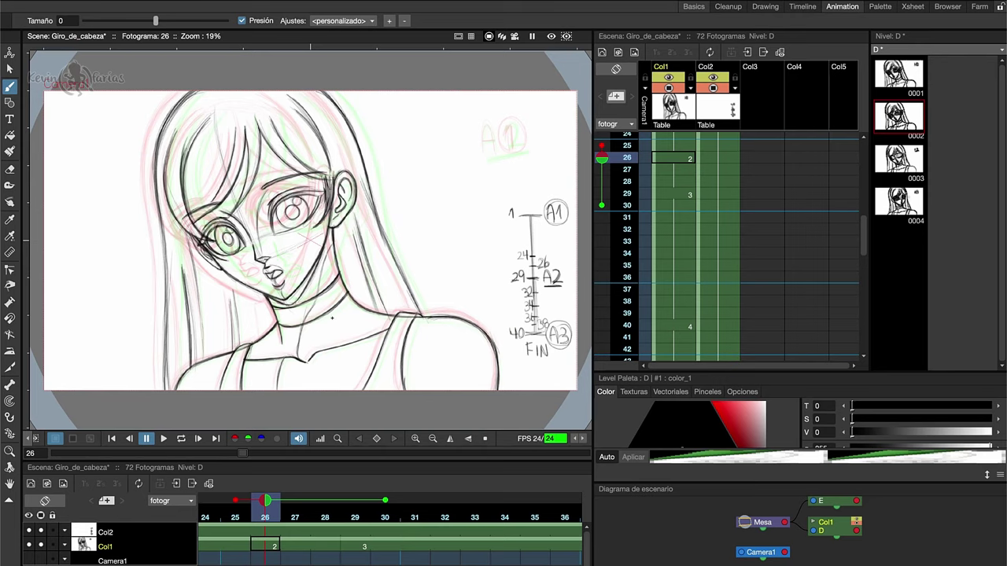
{"action": "left_click", "coordinate": [386, 502]}
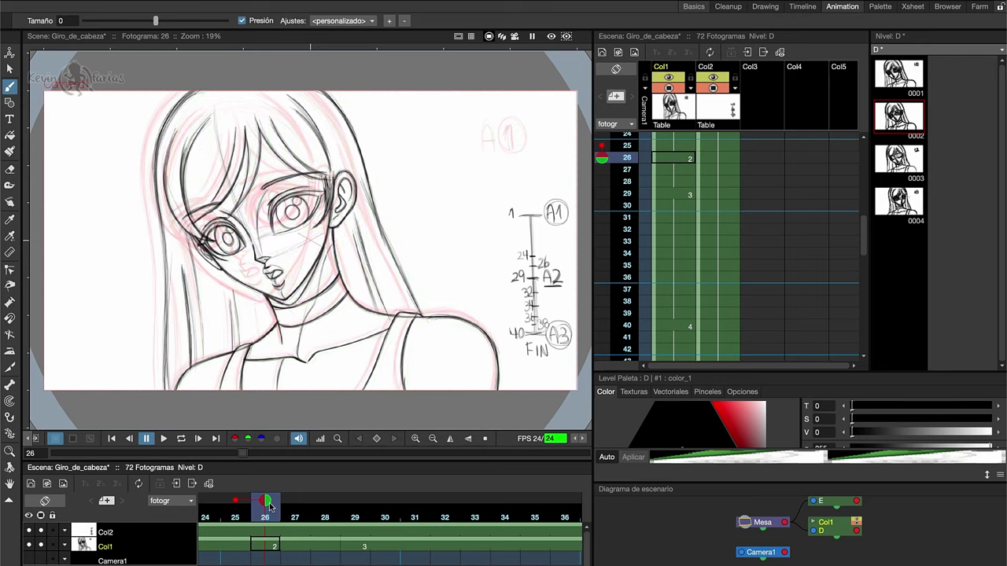
{"action": "left_click", "coordinate": [236, 499]}
{"action": "key", "text": "ctrl+s"}
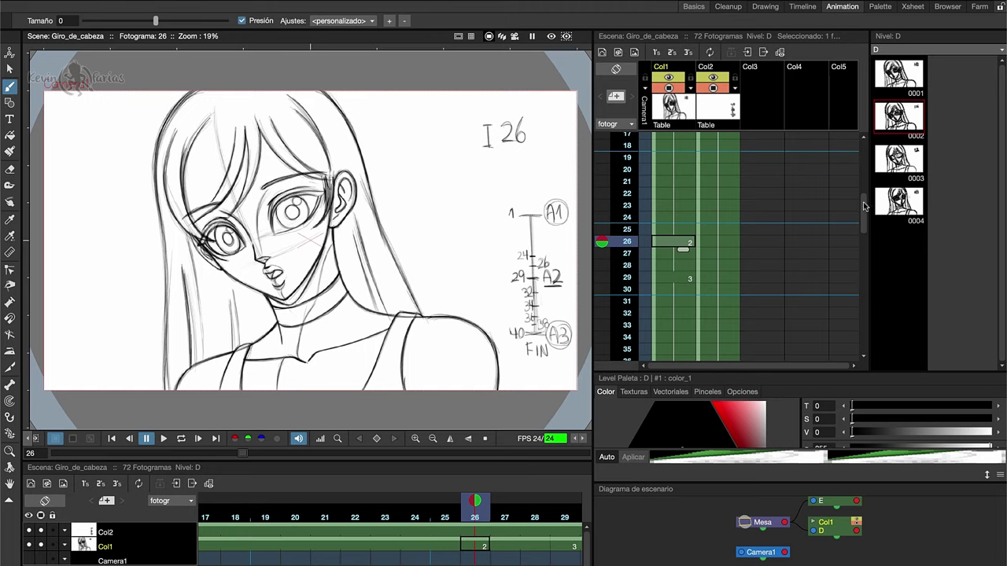
Create a blank drawing at frame 32 of Col1
{"action": "left_click_drag", "start_coordinate": [864, 207], "coordinate": [864, 213]}
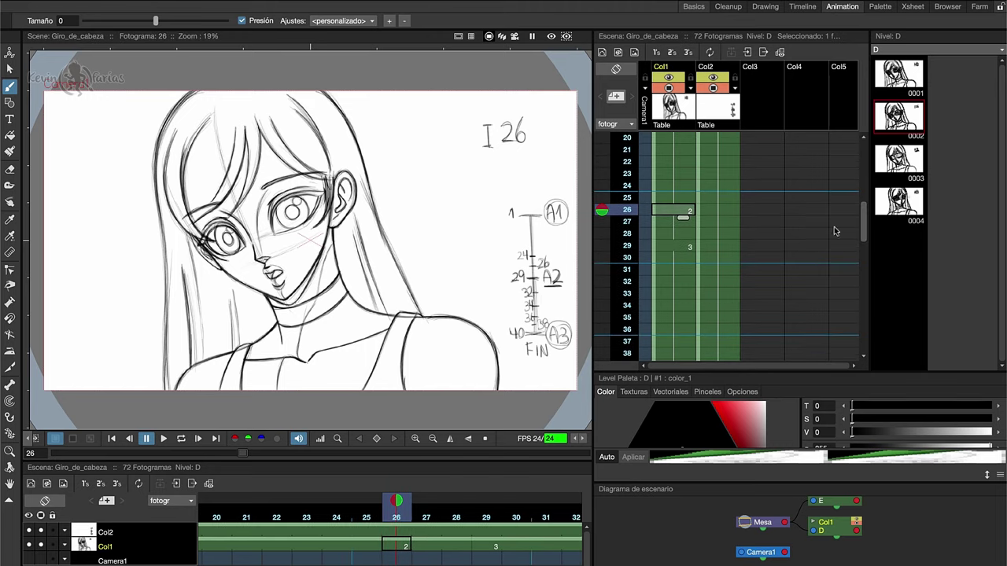
{"action": "left_click", "coordinate": [683, 281]}
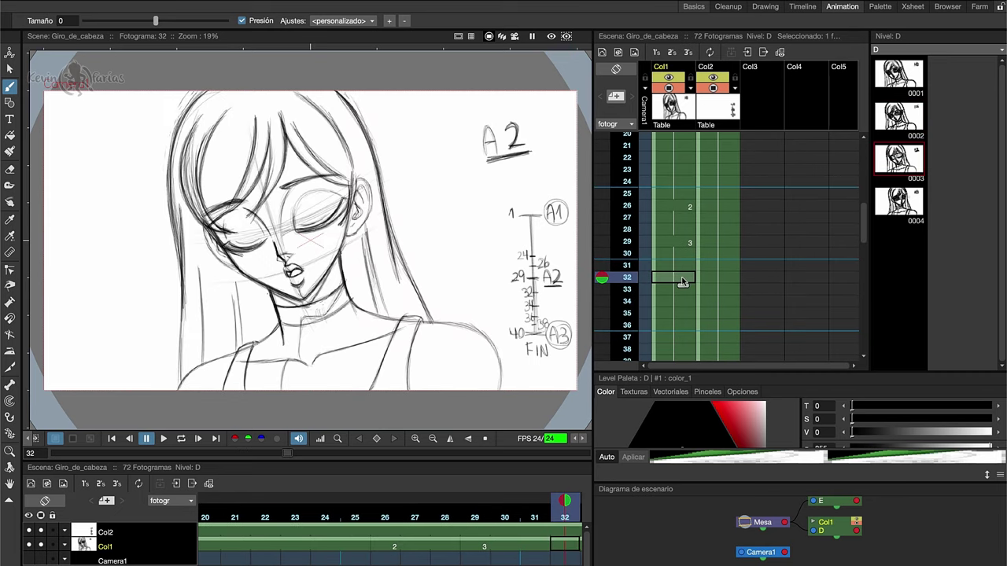
{"action": "right_click", "coordinate": [683, 282]}
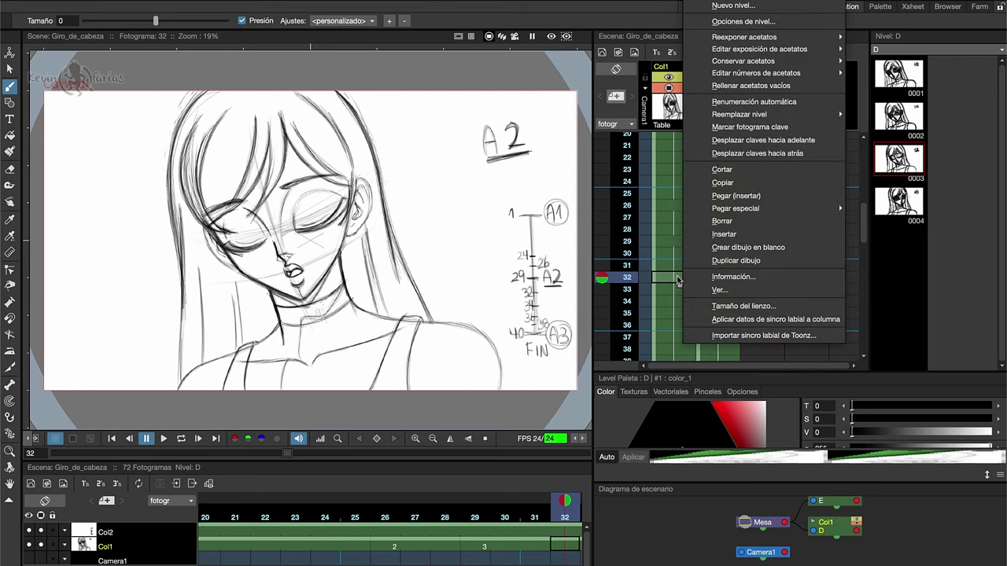
{"action": "left_click", "coordinate": [805, 251]}
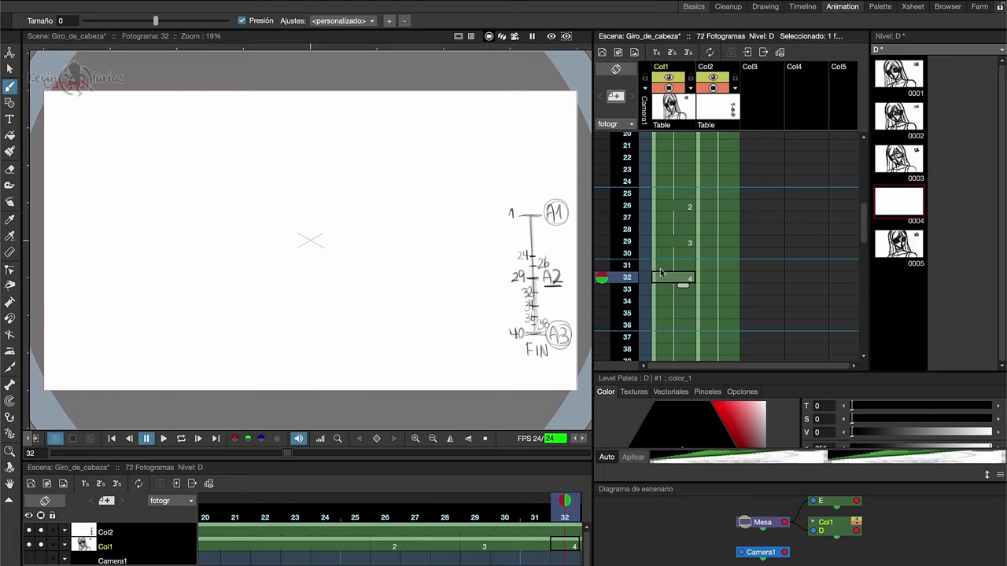
Set the onion skin for frame 32 to frames 31 and 40 and label the drawing I 32
{"action": "left_click", "coordinate": [602, 265]}
{"action": "left_click", "coordinate": [602, 288]}
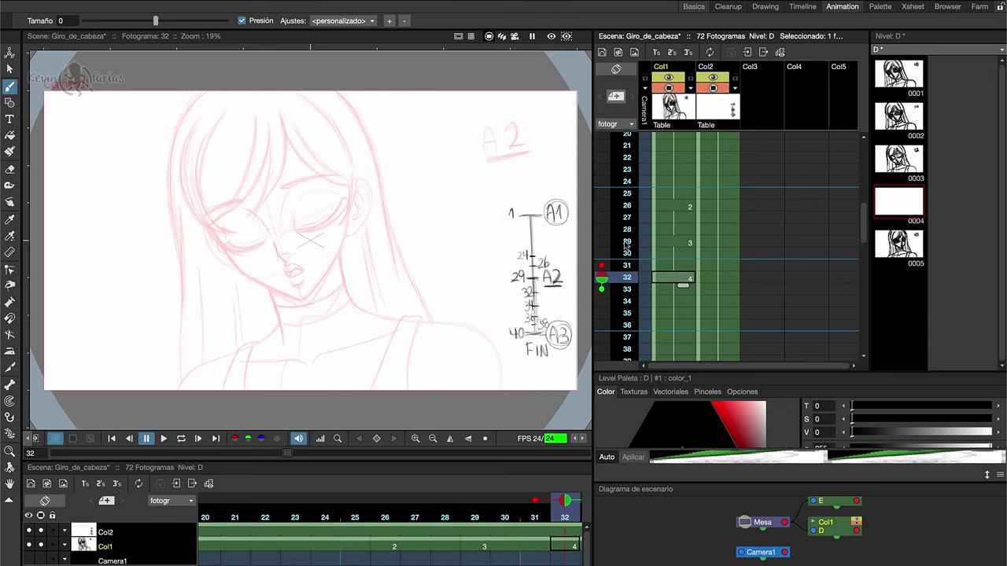
{"action": "left_click_drag", "start_coordinate": [866, 224], "coordinate": [865, 239]}
{"action": "left_click", "coordinate": [602, 223]}
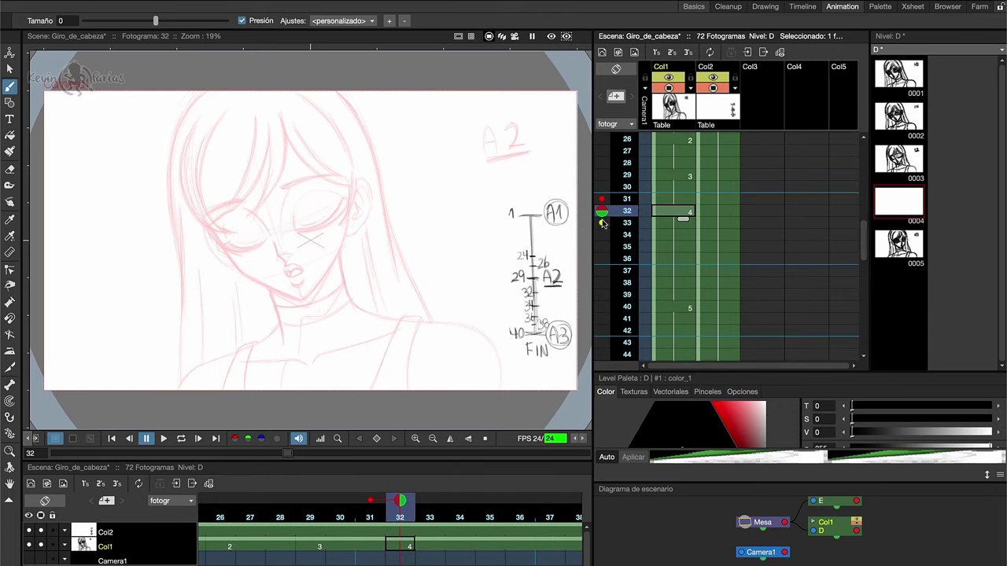
{"action": "mouse_move", "coordinate": [602, 222]}
{"action": "left_mouse_down"}
{"action": "mouse_move", "coordinate": [603, 295]}
{"action": "mouse_move", "coordinate": [602, 221]}
{"action": "left_mouse_up"}
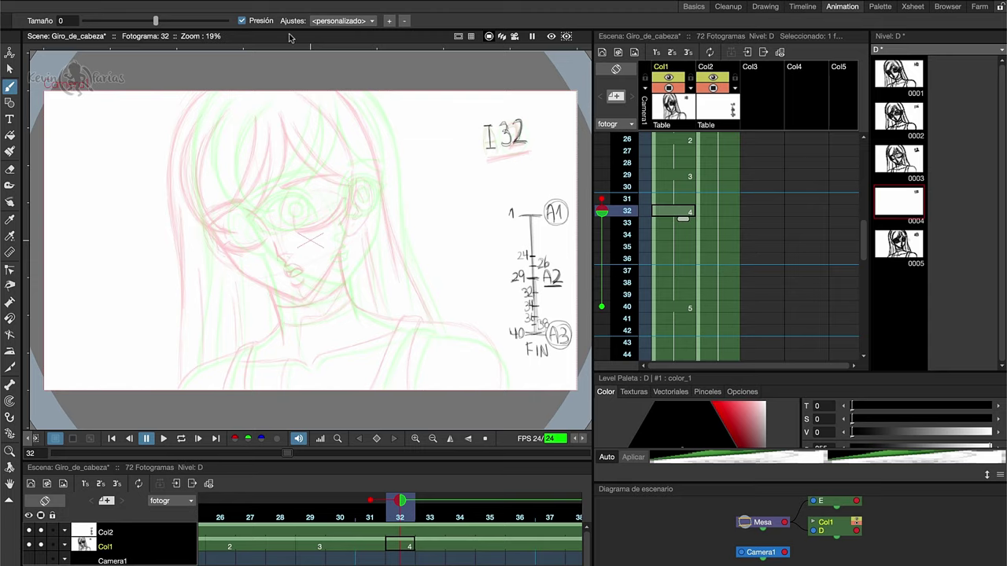
Maximize the viewer and draw the sides of the neck and the shoulder lines between the two onion-skin poses
{"action": "key", "text": "grave"}
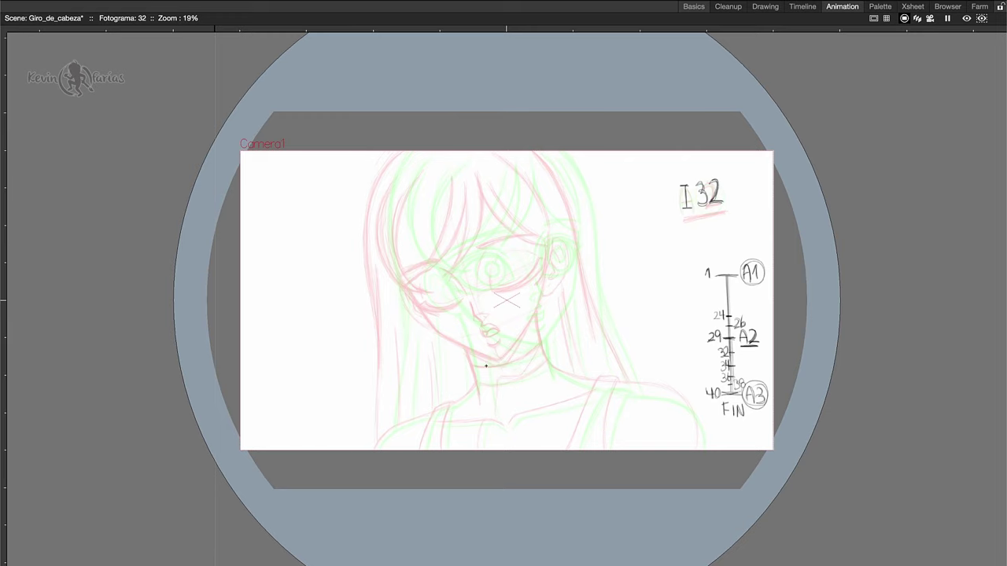
{"action": "key", "text": "2"}
{"action": "key", "text": "2"}
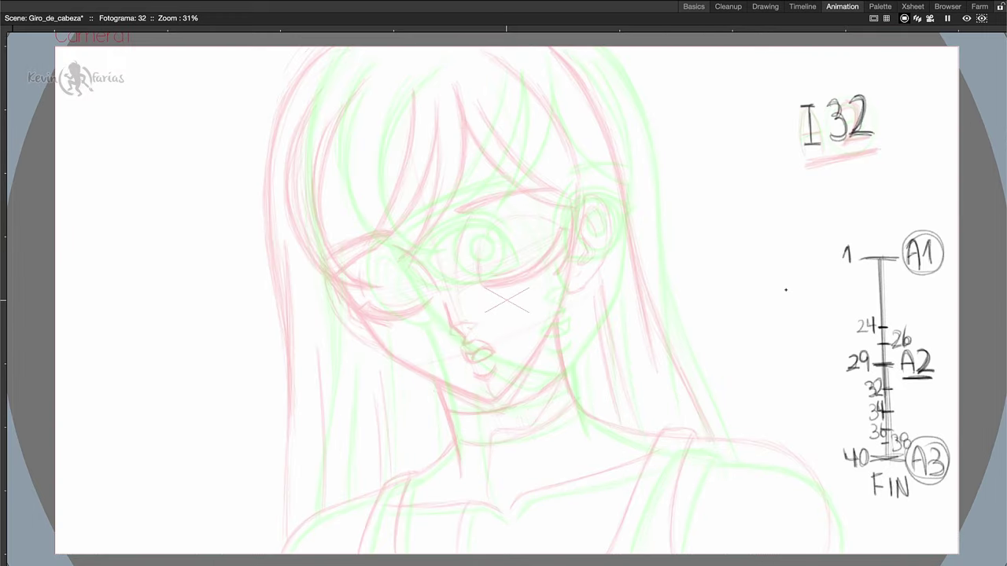
{"action": "left_click_drag", "start_coordinate": [563, 332], "coordinate": [583, 428]}
{"action": "left_click_drag", "start_coordinate": [444, 383], "coordinate": [459, 450]}
{"action": "left_click_drag", "start_coordinate": [435, 362], "coordinate": [459, 460]}
{"action": "left_click_drag", "start_coordinate": [579, 407], "coordinate": [689, 448]}
{"action": "left_click_drag", "start_coordinate": [458, 443], "coordinate": [287, 553]}
Draw both top straps over the shoulders of the frame 32 in-between
{"action": "mouse_move", "coordinate": [692, 449]}
{"action": "left_mouse_down"}
{"action": "mouse_move", "coordinate": [836, 551]}
{"action": "mouse_move", "coordinate": [625, 549]}
{"action": "left_mouse_up"}
{"action": "left_click_drag", "start_coordinate": [700, 450], "coordinate": [678, 552]}
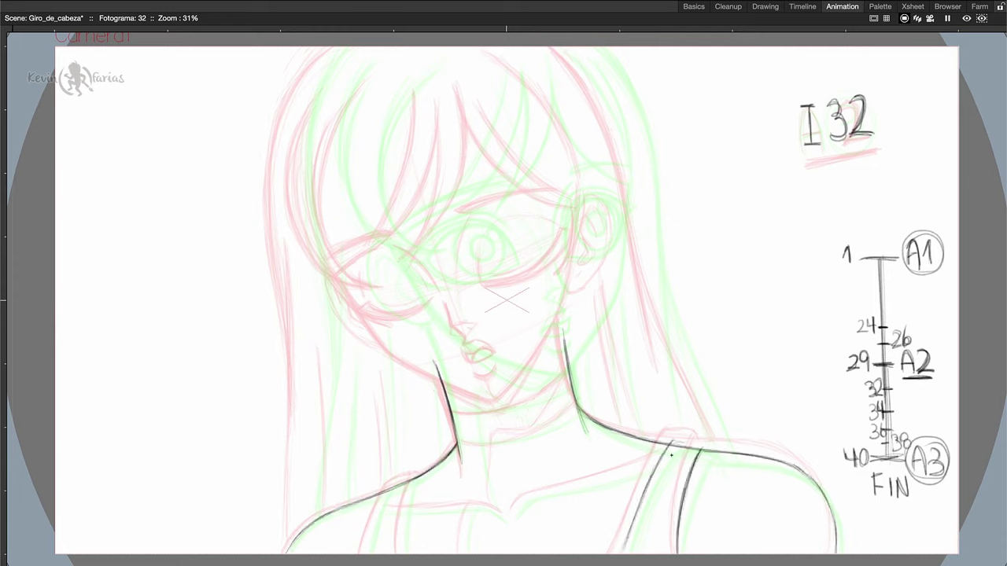
{"action": "left_click_drag", "start_coordinate": [669, 445], "coordinate": [710, 451]}
{"action": "left_click_drag", "start_coordinate": [412, 479], "coordinate": [401, 554]}
{"action": "left_click_drag", "start_coordinate": [417, 477], "coordinate": [365, 554]}
Draw the collarbones, the neck tendon and the choker of the frame 32 in-between
{"action": "left_click_drag", "start_coordinate": [660, 461], "coordinate": [516, 515]}
{"action": "left_click_drag", "start_coordinate": [393, 510], "coordinate": [502, 516]}
{"action": "left_click_drag", "start_coordinate": [489, 431], "coordinate": [501, 514]}
{"action": "left_click_drag", "start_coordinate": [569, 382], "coordinate": [490, 429]}
{"action": "left_click_drag", "start_coordinate": [576, 411], "coordinate": [459, 442]}
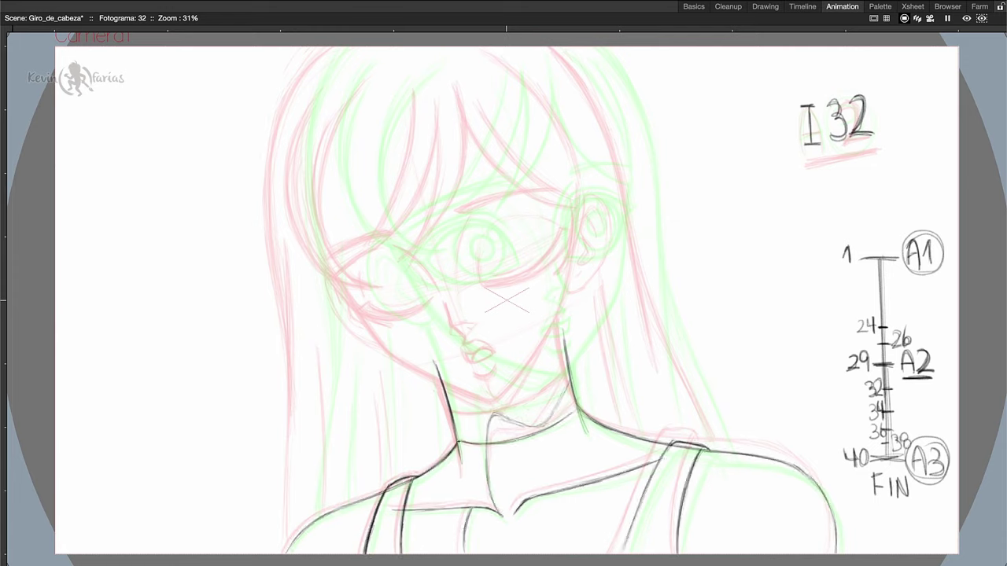
Draw the face outline with its centre and nose guidelines, and rough in both ears
{"action": "left_click_drag", "start_coordinate": [525, 394], "coordinate": [355, 254]}
{"action": "left_click_drag", "start_coordinate": [602, 193], "coordinate": [527, 394]}
{"action": "left_click_drag", "start_coordinate": [453, 114], "coordinate": [527, 398]}
{"action": "left_click_drag", "start_coordinate": [480, 319], "coordinate": [617, 290]}
{"action": "left_click_drag", "start_coordinate": [358, 259], "coordinate": [402, 335]}
{"action": "left_click_drag", "start_coordinate": [602, 193], "coordinate": [614, 233]}
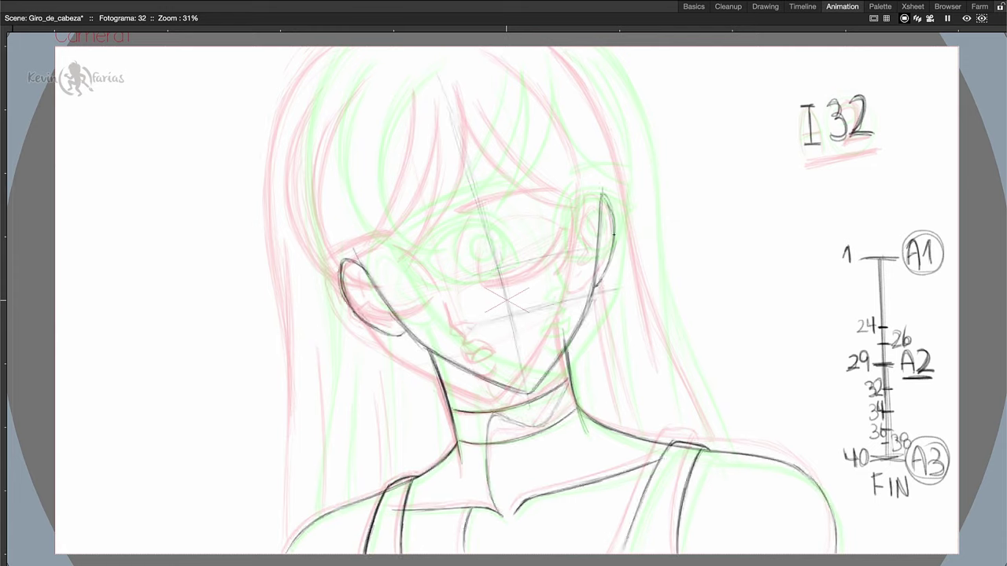
Draw the long hair strands, the outer hair outline and the bang strand reaching the ear
{"action": "left_click_drag", "start_coordinate": [614, 291], "coordinate": [630, 428]}
{"action": "left_click_drag", "start_coordinate": [382, 393], "coordinate": [384, 492]}
{"action": "left_click_drag", "start_coordinate": [313, 253], "coordinate": [303, 527]}
{"action": "left_click_drag", "start_coordinate": [339, 350], "coordinate": [340, 507]}
{"action": "mouse_move", "coordinate": [345, 47]}
{"action": "left_mouse_down"}
{"action": "mouse_move", "coordinate": [287, 378]}
{"action": "mouse_move", "coordinate": [311, 82]}
{"action": "left_mouse_up"}
{"action": "left_click_drag", "start_coordinate": [576, 47], "coordinate": [726, 455]}
{"action": "left_click_drag", "start_coordinate": [494, 77], "coordinate": [601, 197]}
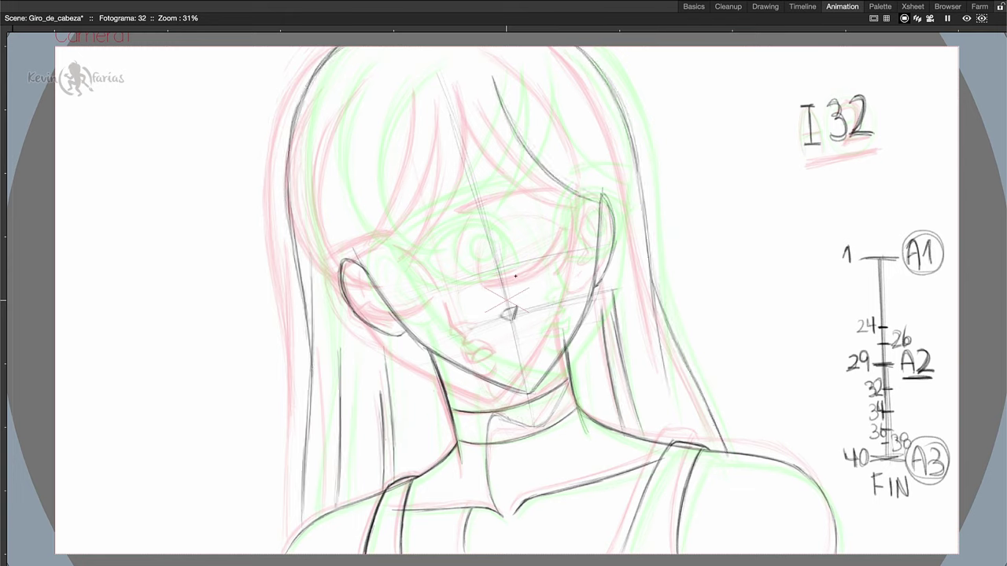
Draw the nose bridge, nose tip, mouth and both eyebrows of the frame 32 in-between
{"action": "left_click_drag", "start_coordinate": [510, 288], "coordinate": [517, 311]}
{"action": "left_click_drag", "start_coordinate": [505, 322], "coordinate": [532, 363]}
{"action": "left_click_drag", "start_coordinate": [517, 206], "coordinate": [503, 283]}
{"action": "left_click_drag", "start_coordinate": [445, 236], "coordinate": [491, 273]}
{"action": "left_click_drag", "start_coordinate": [359, 250], "coordinate": [445, 211]}
{"action": "left_click_drag", "start_coordinate": [513, 192], "coordinate": [589, 182]}
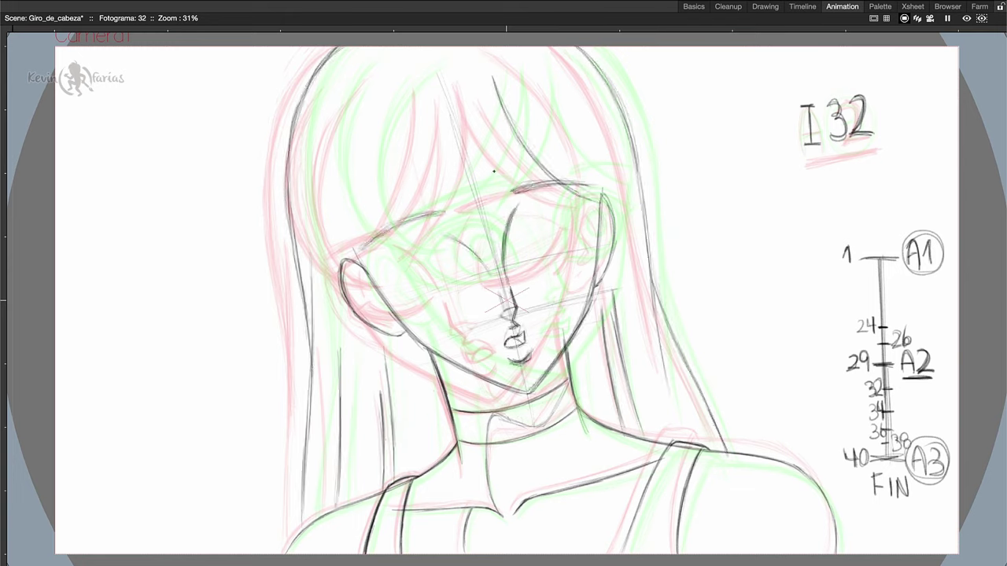
Draw the bang strands falling from the parting over the forehead and both temples
{"action": "left_click_drag", "start_coordinate": [525, 47], "coordinate": [602, 189]}
{"action": "left_click_drag", "start_coordinate": [364, 84], "coordinate": [329, 262]}
{"action": "left_click_drag", "start_coordinate": [502, 76], "coordinate": [448, 246]}
{"action": "left_click_drag", "start_coordinate": [475, 81], "coordinate": [414, 245]}
{"action": "left_click_drag", "start_coordinate": [470, 134], "coordinate": [355, 261]}
{"action": "left_click_drag", "start_coordinate": [450, 83], "coordinate": [409, 225]}
{"action": "left_click_drag", "start_coordinate": [514, 82], "coordinate": [592, 192]}
Draw both eyes with lids, lashes, irises and pupils, and strengthen the cheek contour beside them
{"action": "mouse_move", "coordinate": [521, 263]}
{"action": "left_mouse_down"}
{"action": "mouse_move", "coordinate": [572, 217]}
{"action": "mouse_move", "coordinate": [596, 212]}
{"action": "left_mouse_up"}
{"action": "left_click_drag", "start_coordinate": [378, 269], "coordinate": [472, 285]}
{"action": "left_click_drag", "start_coordinate": [529, 260], "coordinate": [587, 253]}
{"action": "left_click_drag", "start_coordinate": [555, 214], "coordinate": [552, 231]}
{"action": "mouse_move", "coordinate": [393, 260]}
{"action": "left_mouse_down"}
{"action": "mouse_move", "coordinate": [443, 261]}
{"action": "mouse_move", "coordinate": [418, 298]}
{"action": "left_mouse_up"}
{"action": "mouse_move", "coordinate": [376, 283]}
{"action": "left_mouse_down"}
{"action": "mouse_move", "coordinate": [470, 281]}
{"action": "mouse_move", "coordinate": [431, 287]}
{"action": "left_mouse_up"}
{"action": "left_click_drag", "start_coordinate": [375, 285], "coordinate": [445, 305]}
{"action": "left_click_drag", "start_coordinate": [381, 266], "coordinate": [458, 257]}
{"action": "left_click_drag", "start_coordinate": [520, 228], "coordinate": [580, 208]}
{"action": "left_click_drag", "start_coordinate": [384, 277], "coordinate": [368, 296]}
{"action": "left_click_drag", "start_coordinate": [599, 220], "coordinate": [568, 337]}
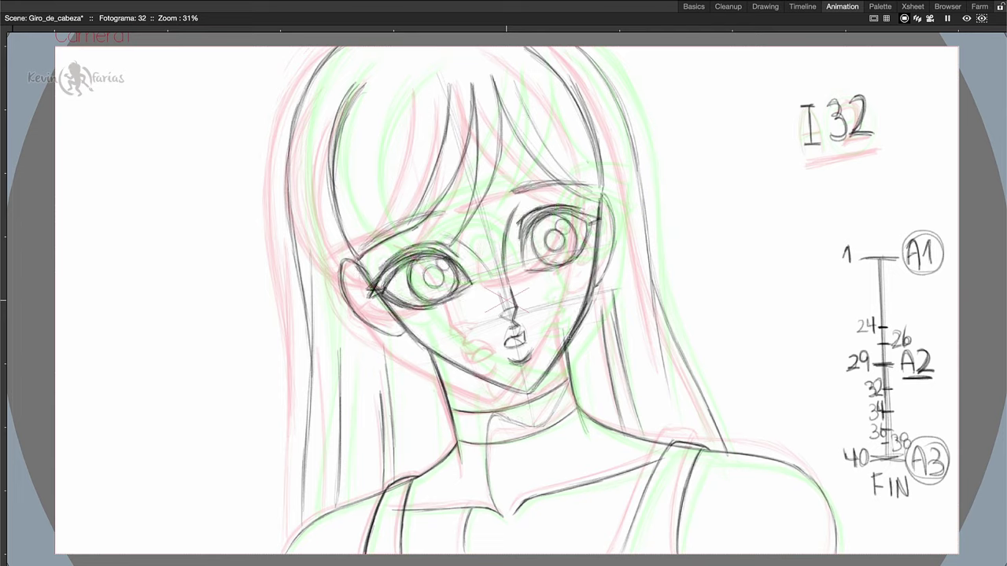
Darken the upper eyelids, eyebrows, mouth and central bang strands of the frame 32 in-between
{"action": "left_click_drag", "start_coordinate": [393, 267], "coordinate": [461, 272]}
{"action": "left_click_drag", "start_coordinate": [524, 228], "coordinate": [589, 220]}
{"action": "left_click_drag", "start_coordinate": [516, 191], "coordinate": [601, 182]}
{"action": "left_click_drag", "start_coordinate": [363, 245], "coordinate": [445, 211]}
{"action": "left_click_drag", "start_coordinate": [513, 346], "coordinate": [530, 392]}
{"action": "left_click_drag", "start_coordinate": [486, 64], "coordinate": [464, 228]}
{"action": "left_click_drag", "start_coordinate": [502, 107], "coordinate": [595, 193]}
{"action": "left_click_drag", "start_coordinate": [378, 293], "coordinate": [436, 319]}
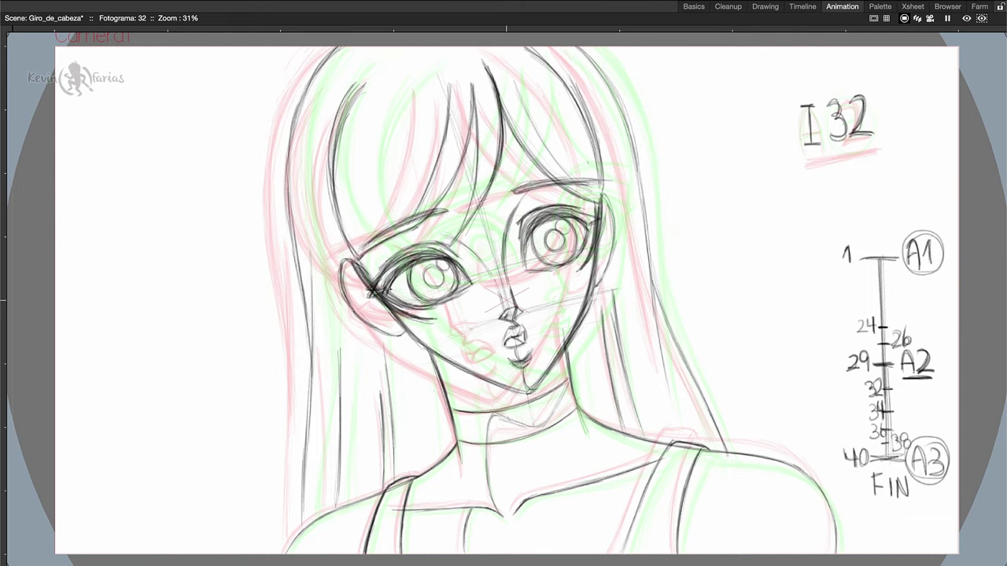
Redraw the side bang strands framing the temple and reinforce the lower lid of the nearby eye
{"action": "left_click_drag", "start_coordinate": [331, 90], "coordinate": [349, 263]}
{"action": "left_click_drag", "start_coordinate": [384, 86], "coordinate": [373, 272]}
{"action": "left_click_drag", "start_coordinate": [375, 283], "coordinate": [425, 317]}
Erase the old side bang strand and the stray lines at the outer corner of the eye
{"action": "key", "text": "grave"}
{"action": "left_click", "coordinate": [11, 168]}
{"action": "key", "text": "grave"}
{"action": "left_click_drag", "start_coordinate": [361, 89], "coordinate": [335, 189]}
{"action": "left_click_drag", "start_coordinate": [383, 272], "coordinate": [369, 296]}
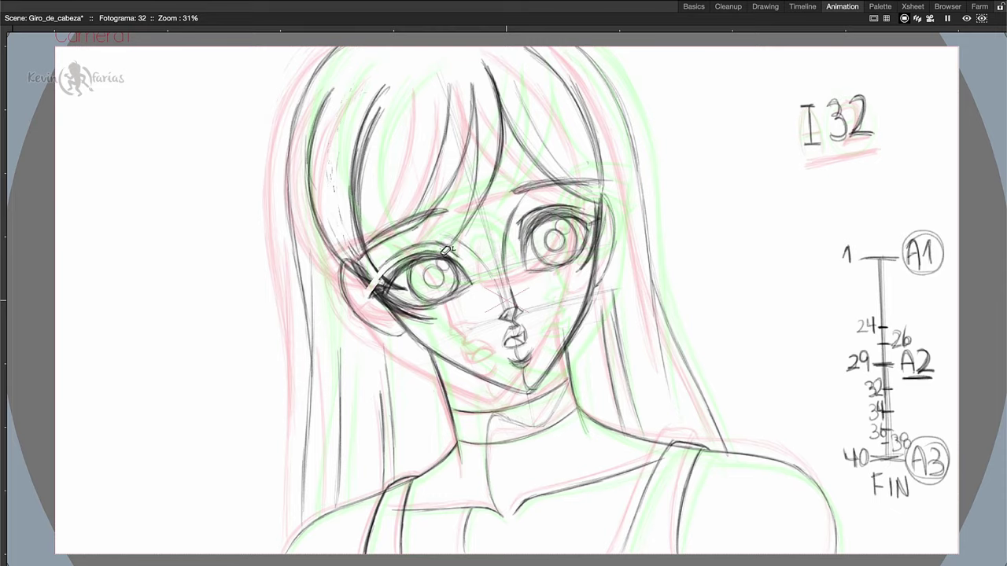
{"action": "left_click_drag", "start_coordinate": [526, 259], "coordinate": [596, 209]}
With the brush, darken the ear, jawline, outer hair outline and both upper eyelids
{"action": "key", "text": "alt+b"}
{"action": "left_click_drag", "start_coordinate": [344, 261], "coordinate": [400, 335]}
{"action": "mouse_move", "coordinate": [378, 296]}
{"action": "left_mouse_down"}
{"action": "mouse_move", "coordinate": [480, 371]}
{"action": "mouse_move", "coordinate": [533, 390]}
{"action": "left_mouse_up"}
{"action": "left_click_drag", "start_coordinate": [289, 154], "coordinate": [307, 405]}
{"action": "left_click_drag", "start_coordinate": [528, 264], "coordinate": [595, 222]}
{"action": "left_click_drag", "start_coordinate": [376, 288], "coordinate": [444, 257]}
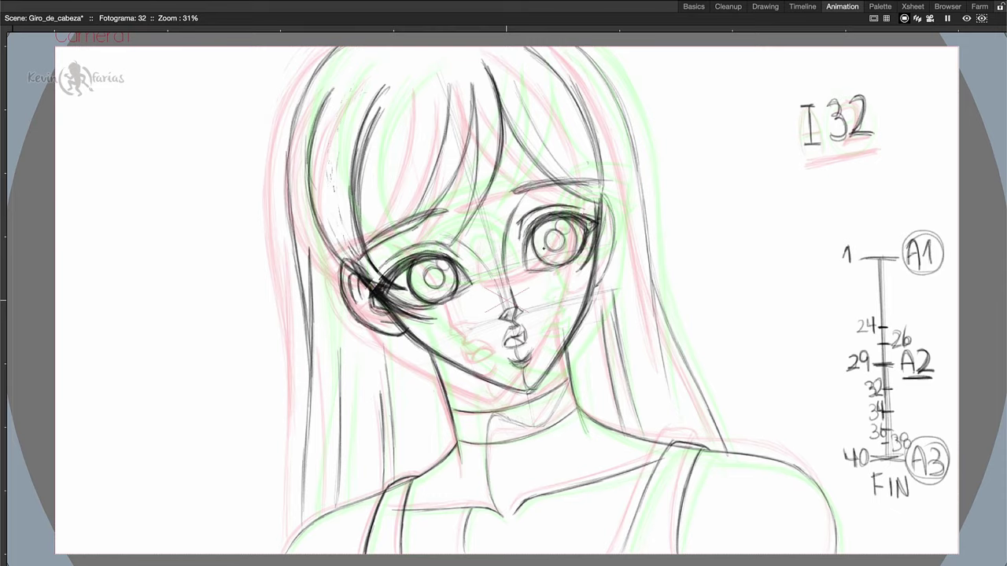
Darken the chin, several bang strands, both ears and the nose bridge of the frame 32 in-between
{"action": "left_click_drag", "start_coordinate": [543, 248], "coordinate": [582, 223]}
{"action": "left_click_drag", "start_coordinate": [441, 362], "coordinate": [531, 403]}
{"action": "left_click_drag", "start_coordinate": [474, 85], "coordinate": [453, 239]}
{"action": "left_click_drag", "start_coordinate": [395, 75], "coordinate": [354, 200]}
{"action": "left_click_drag", "start_coordinate": [579, 101], "coordinate": [605, 196]}
{"action": "left_click_drag", "start_coordinate": [601, 197], "coordinate": [595, 285]}
{"action": "left_click_drag", "start_coordinate": [343, 261], "coordinate": [401, 337]}
{"action": "left_click_drag", "start_coordinate": [440, 236], "coordinate": [491, 284]}
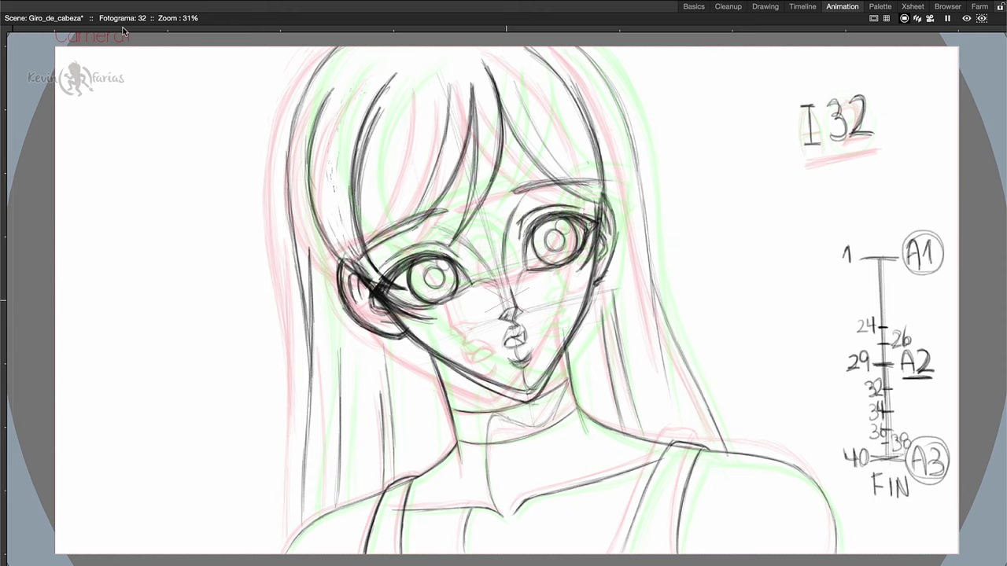
Restore the full workspace layout and remove the onion skin markers at frames 31 and 40
{"action": "key", "text": "grave"}
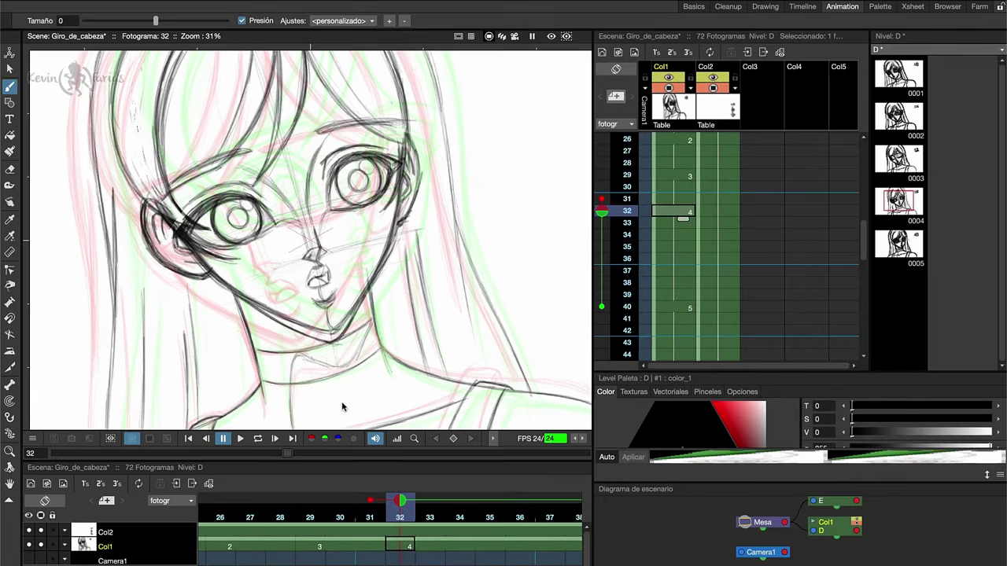
{"action": "left_click", "coordinate": [493, 438]}
{"action": "left_click", "coordinate": [485, 439]}
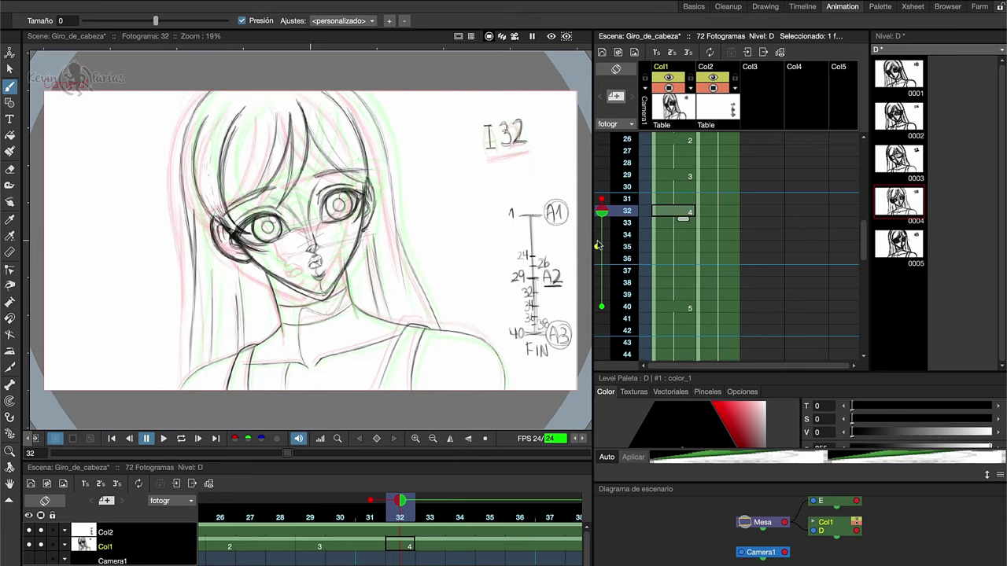
{"action": "left_click", "coordinate": [602, 307]}
{"action": "left_click", "coordinate": [602, 199]}
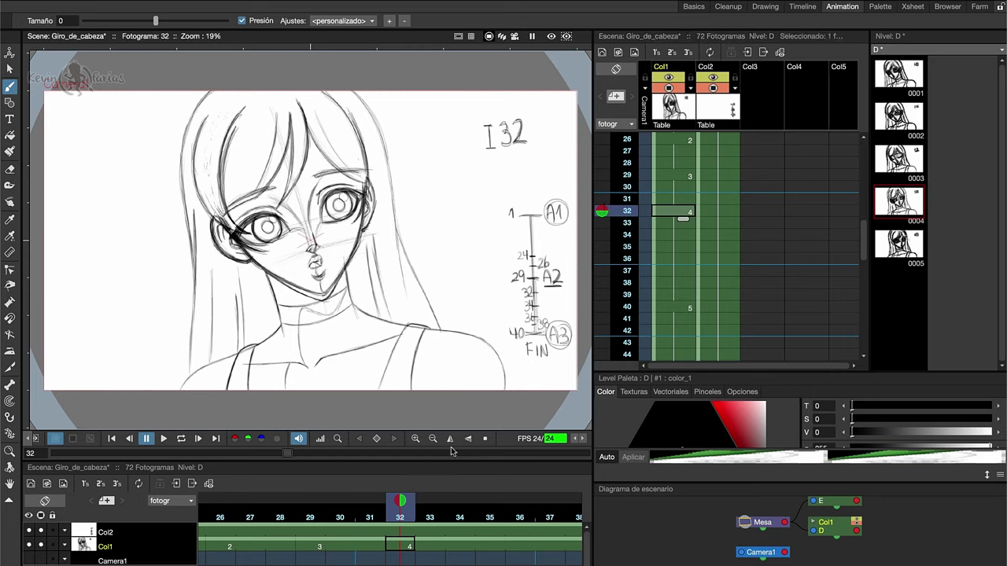
{"action": "mouse_move", "coordinate": [401, 501]}
{"action": "left_mouse_down"}
{"action": "mouse_move", "coordinate": [332, 501]}
{"action": "mouse_move", "coordinate": [555, 501]}
{"action": "mouse_move", "coordinate": [345, 514]}
{"action": "mouse_move", "coordinate": [216, 501]}
{"action": "mouse_move", "coordinate": [543, 499]}
{"action": "mouse_move", "coordinate": [398, 500]}
{"action": "left_mouse_up"}
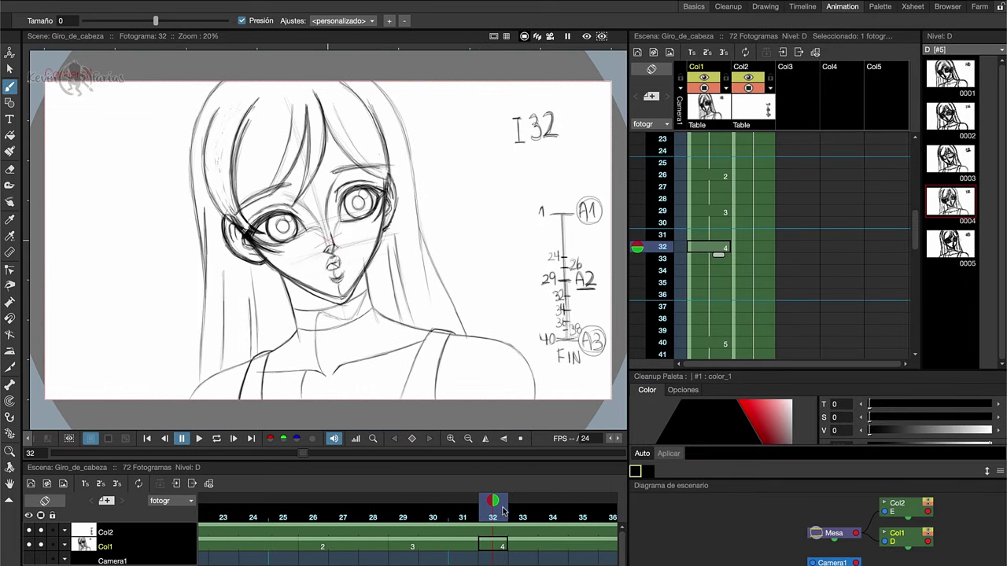
Create a blank drawing at frame 34 of Col1
{"action": "left_click", "coordinate": [713, 272]}
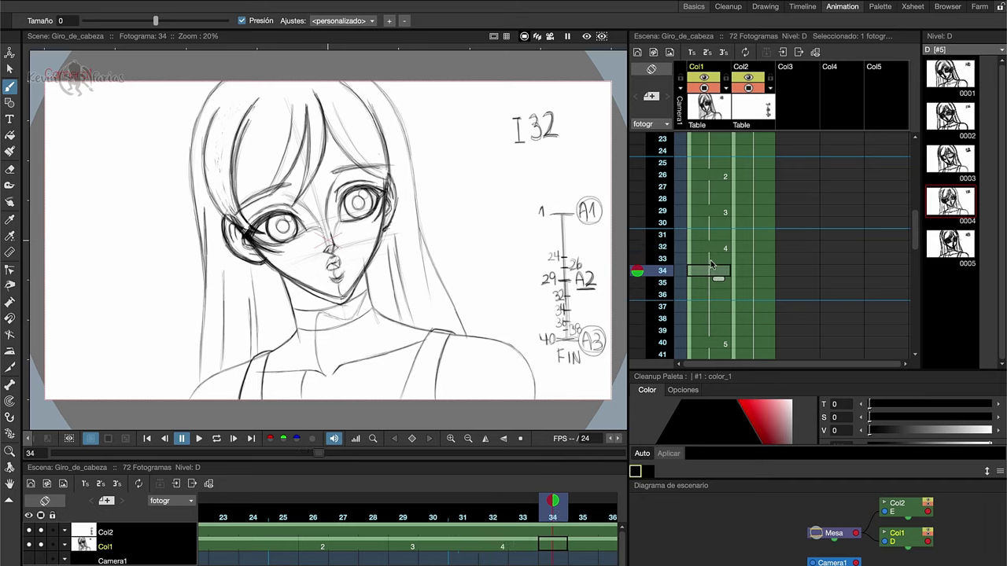
{"action": "right_click", "coordinate": [716, 271]}
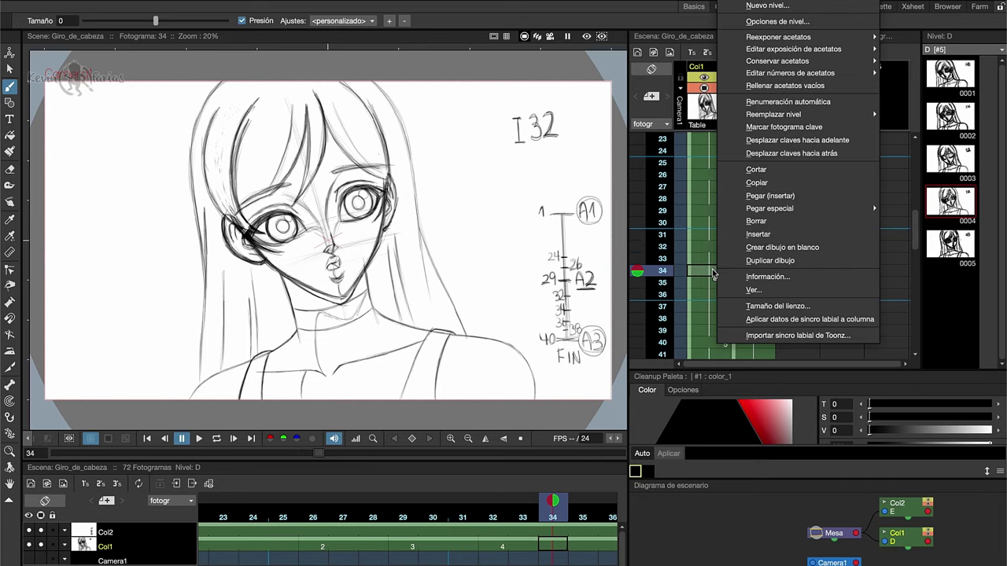
{"action": "left_click", "coordinate": [783, 247]}
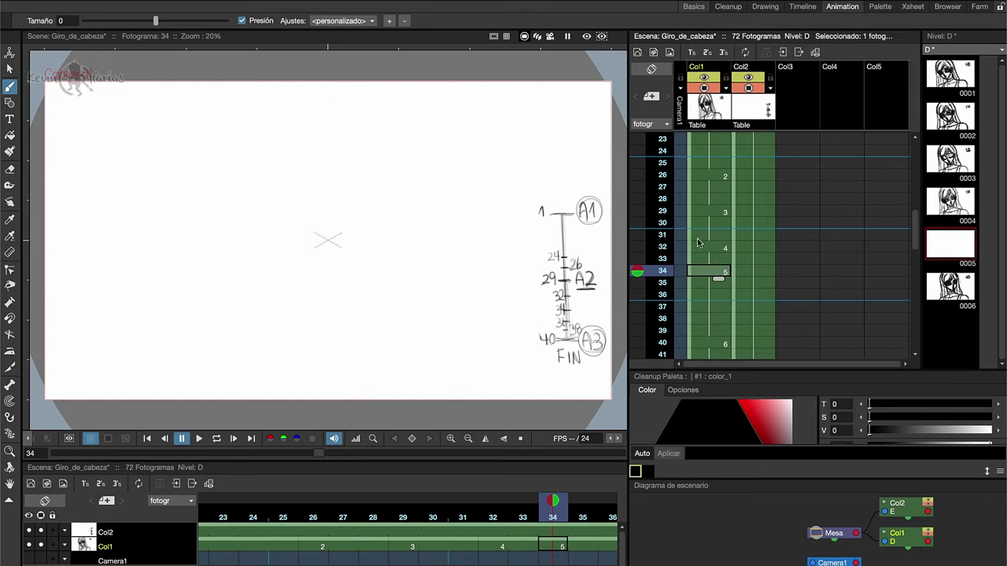
Set the onion skin for frame 34 to frames 33 and 40 and label the drawing I 34
{"action": "left_click", "coordinate": [638, 259]}
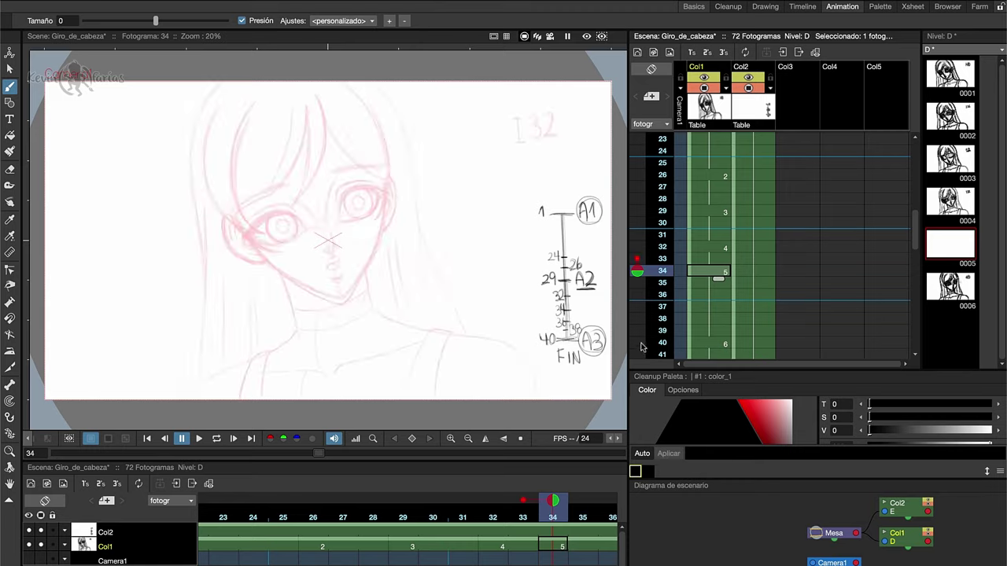
{"action": "left_click", "coordinate": [637, 344]}
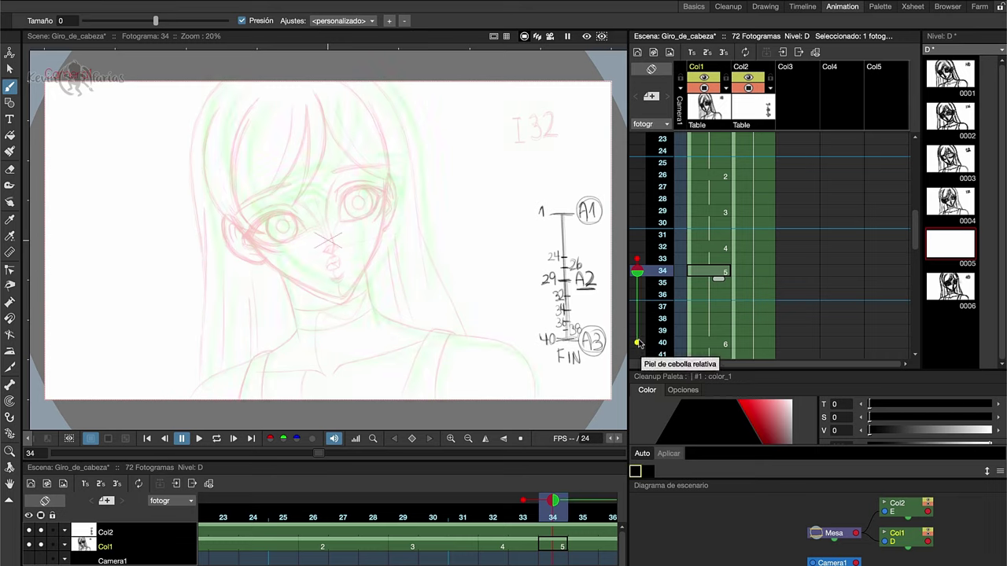
{"action": "right_click", "coordinate": [495, 174]}
{"action": "left_click", "coordinate": [497, 162]}
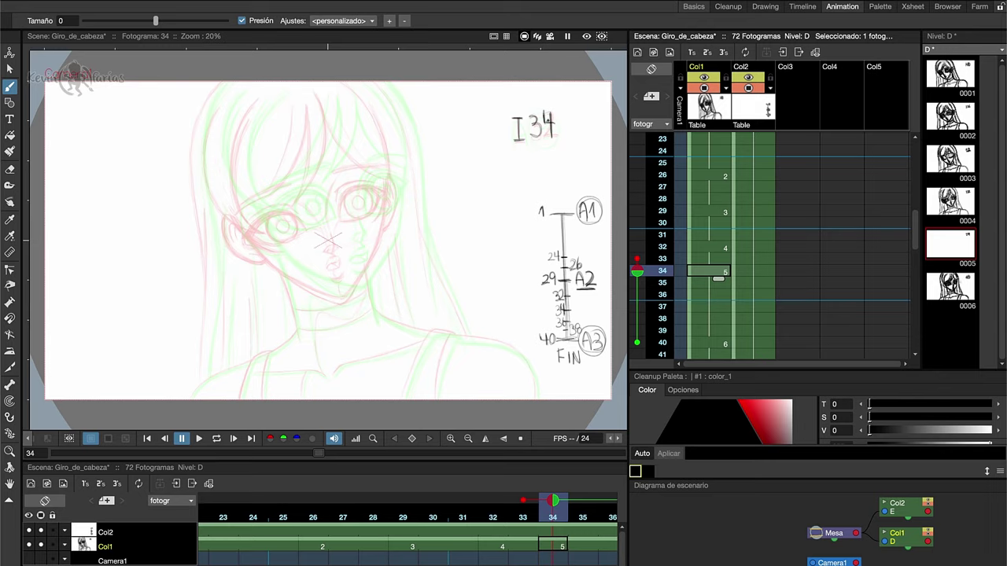
{"action": "key", "text": "grave"}
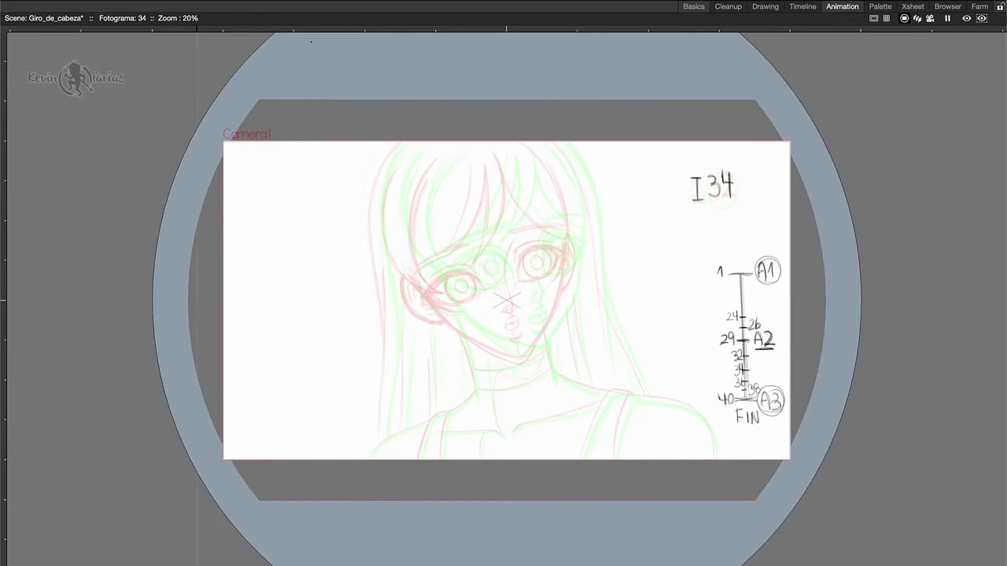
Sketch the neck sides, the face outline and the crossing facial guide lines of the frame 34 in-between
{"action": "key", "text": "9"}
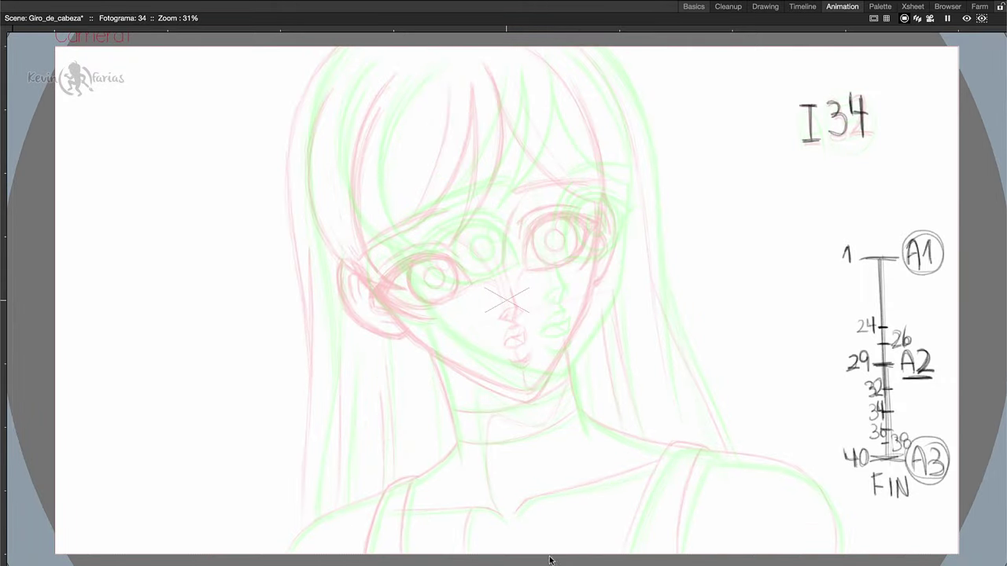
{"action": "left_click_drag", "start_coordinate": [570, 353], "coordinate": [586, 434]}
{"action": "left_click_drag", "start_coordinate": [428, 338], "coordinate": [461, 456]}
{"action": "left_click_drag", "start_coordinate": [373, 262], "coordinate": [546, 385]}
{"action": "left_click_drag", "start_coordinate": [546, 386], "coordinate": [615, 189]}
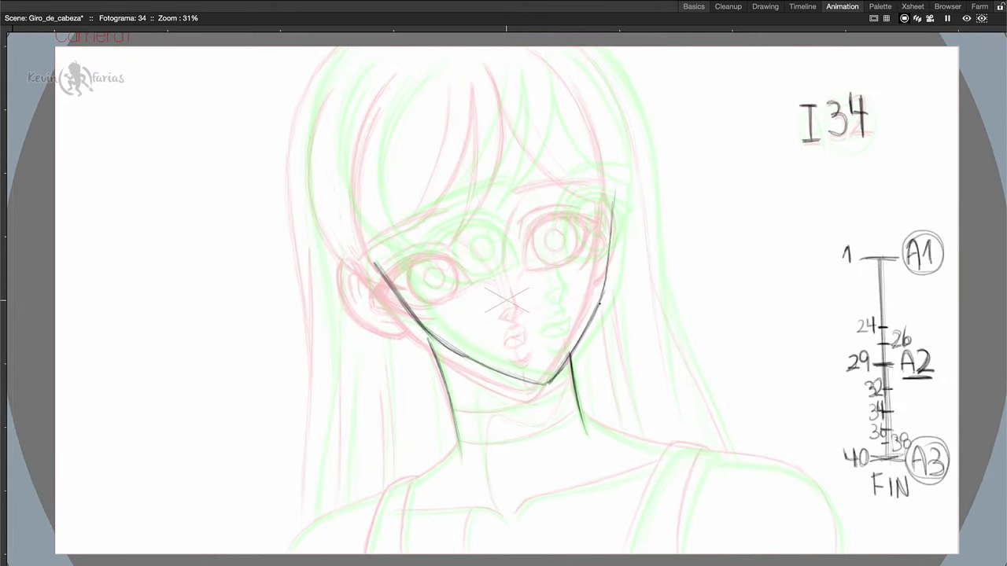
{"action": "left_click_drag", "start_coordinate": [473, 98], "coordinate": [548, 376]}
{"action": "left_click_drag", "start_coordinate": [447, 338], "coordinate": [634, 282]}
Draw the two neckband curves, the neck's centre line and the line under the jaw on I 34
{"action": "left_click_drag", "start_coordinate": [460, 441], "coordinate": [579, 411]}
{"action": "mouse_move", "coordinate": [529, 404]}
{"action": "left_mouse_down"}
{"action": "mouse_move", "coordinate": [460, 410]}
{"action": "mouse_move", "coordinate": [573, 381]}
{"action": "left_mouse_up"}
{"action": "left_click_drag", "start_coordinate": [500, 515], "coordinate": [489, 405]}
{"action": "left_click_drag", "start_coordinate": [429, 337], "coordinate": [564, 365]}
Draw both shoulders, the two clothing straps and the collarbones of the frame 34 in-between
{"action": "mouse_move", "coordinate": [581, 410]}
{"action": "left_mouse_down"}
{"action": "mouse_move", "coordinate": [690, 453]}
{"action": "mouse_move", "coordinate": [840, 551]}
{"action": "left_mouse_up"}
{"action": "left_click_drag", "start_coordinate": [289, 552], "coordinate": [458, 445]}
{"action": "left_click_drag", "start_coordinate": [413, 481], "coordinate": [404, 553]}
{"action": "left_click_drag", "start_coordinate": [387, 490], "coordinate": [369, 553]}
{"action": "left_click_drag", "start_coordinate": [667, 454], "coordinate": [628, 554]}
{"action": "left_click_drag", "start_coordinate": [703, 454], "coordinate": [681, 553]}
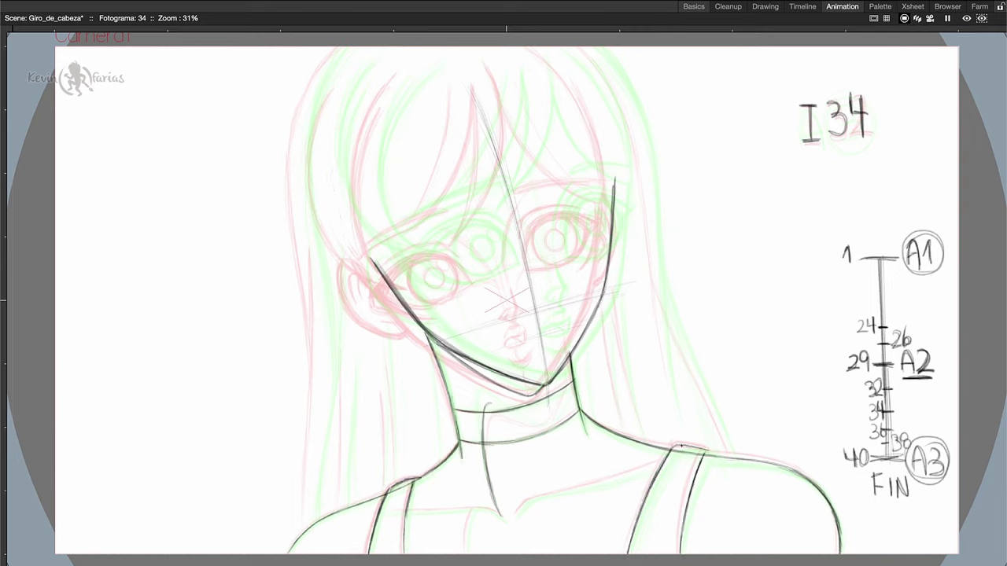
{"action": "left_click_drag", "start_coordinate": [518, 516], "coordinate": [663, 464]}
{"action": "mouse_move", "coordinate": [397, 511]}
{"action": "left_mouse_down"}
{"action": "mouse_move", "coordinate": [504, 518]}
{"action": "mouse_move", "coordinate": [468, 550]}
{"action": "left_mouse_up"}
Draw the chin's shadow on the neck, the nose, the lips and both eyebrows on I 34
{"action": "left_click_drag", "start_coordinate": [489, 405], "coordinate": [573, 384]}
{"action": "left_click_drag", "start_coordinate": [536, 280], "coordinate": [539, 314]}
{"action": "mouse_move", "coordinate": [525, 310]}
{"action": "left_mouse_down"}
{"action": "mouse_move", "coordinate": [543, 305]}
{"action": "mouse_move", "coordinate": [548, 332]}
{"action": "left_mouse_up"}
{"action": "mouse_move", "coordinate": [532, 353]}
{"action": "left_mouse_down"}
{"action": "mouse_move", "coordinate": [551, 351]}
{"action": "mouse_move", "coordinate": [548, 381]}
{"action": "left_mouse_up"}
{"action": "left_click_drag", "start_coordinate": [541, 200], "coordinate": [531, 272]}
{"action": "left_click_drag", "start_coordinate": [460, 220], "coordinate": [529, 296]}
{"action": "left_click_drag", "start_coordinate": [543, 183], "coordinate": [609, 174]}
{"action": "left_click_drag", "start_coordinate": [382, 236], "coordinate": [475, 196]}
Draw both eyes of the frame 34 in-between with eyelids, irises, pupils and lashes, plus the nose bridge
{"action": "left_click_drag", "start_coordinate": [549, 190], "coordinate": [531, 250]}
{"action": "mouse_move", "coordinate": [551, 216]}
{"action": "left_mouse_down"}
{"action": "mouse_move", "coordinate": [546, 262]}
{"action": "mouse_move", "coordinate": [568, 260]}
{"action": "left_mouse_up"}
{"action": "left_click_drag", "start_coordinate": [573, 221], "coordinate": [581, 259]}
{"action": "left_click_drag", "start_coordinate": [546, 222], "coordinate": [610, 217]}
{"action": "mouse_move", "coordinate": [441, 243]}
{"action": "left_mouse_down"}
{"action": "mouse_move", "coordinate": [494, 273]}
{"action": "mouse_move", "coordinate": [403, 287]}
{"action": "left_mouse_up"}
{"action": "left_click_drag", "start_coordinate": [402, 288], "coordinate": [494, 274]}
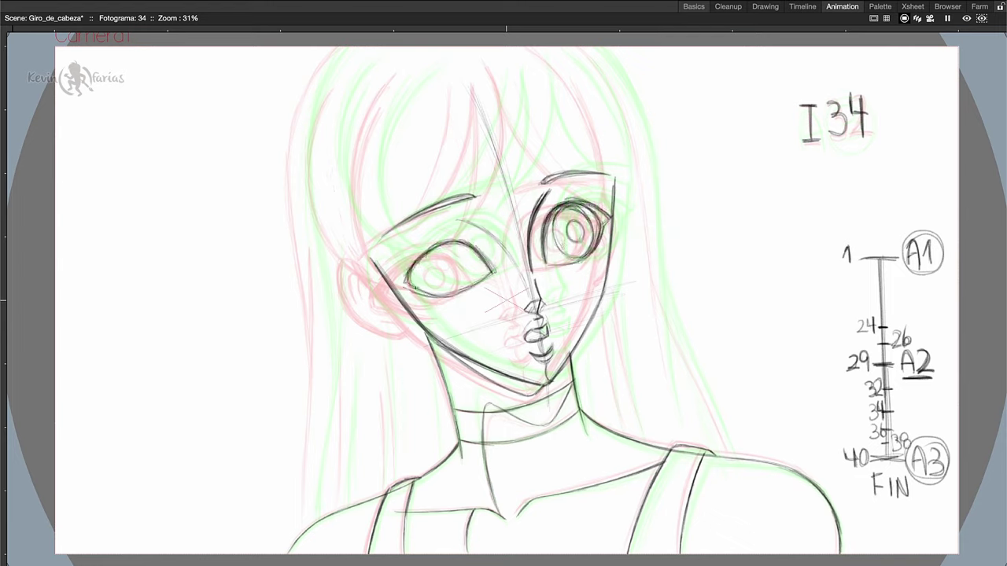
{"action": "mouse_move", "coordinate": [441, 249]}
{"action": "left_mouse_down"}
{"action": "mouse_move", "coordinate": [461, 292]}
{"action": "mouse_move", "coordinate": [459, 276]}
{"action": "left_mouse_up"}
{"action": "left_click_drag", "start_coordinate": [406, 292], "coordinate": [600, 236]}
{"action": "mouse_move", "coordinate": [439, 243]}
{"action": "left_mouse_down"}
{"action": "mouse_move", "coordinate": [396, 293]}
{"action": "mouse_move", "coordinate": [478, 236]}
{"action": "left_mouse_up"}
{"action": "left_click_drag", "start_coordinate": [541, 214], "coordinate": [600, 204]}
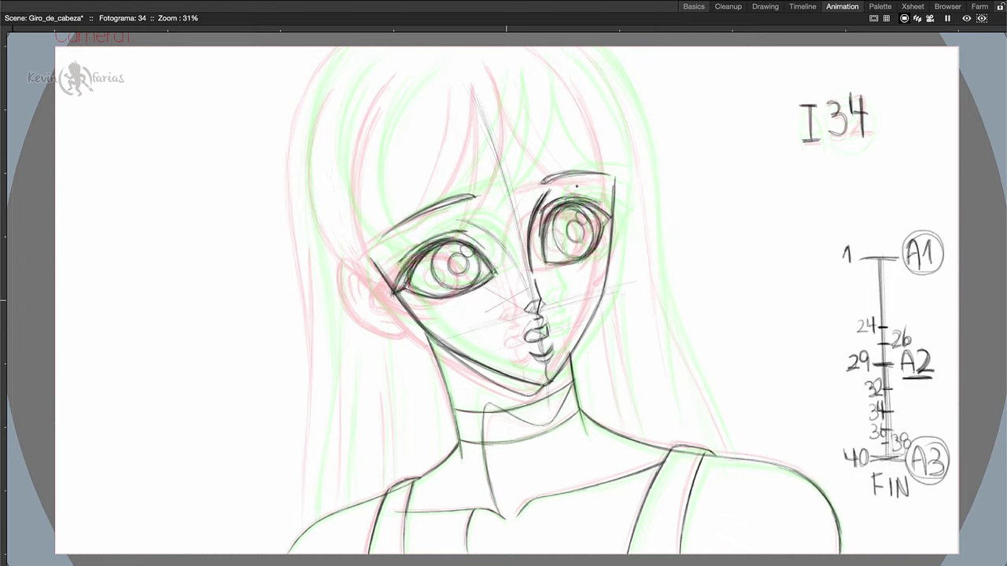
Draw the bang strands falling over the forehead and beside the face on the frame 34 in-between
{"action": "left_click_drag", "start_coordinate": [520, 79], "coordinate": [612, 195]}
{"action": "left_click_drag", "start_coordinate": [499, 79], "coordinate": [438, 217]}
{"action": "left_click_drag", "start_coordinate": [411, 76], "coordinate": [427, 277]}
{"action": "mouse_move", "coordinate": [348, 83]}
{"action": "left_mouse_down"}
{"action": "mouse_move", "coordinate": [378, 266]}
{"action": "mouse_move", "coordinate": [394, 275]}
{"action": "left_mouse_up"}
{"action": "left_click_drag", "start_coordinate": [411, 83], "coordinate": [370, 268]}
{"action": "left_click_drag", "start_coordinate": [477, 82], "coordinate": [431, 214]}
{"action": "left_click_drag", "start_coordinate": [523, 72], "coordinate": [477, 237]}
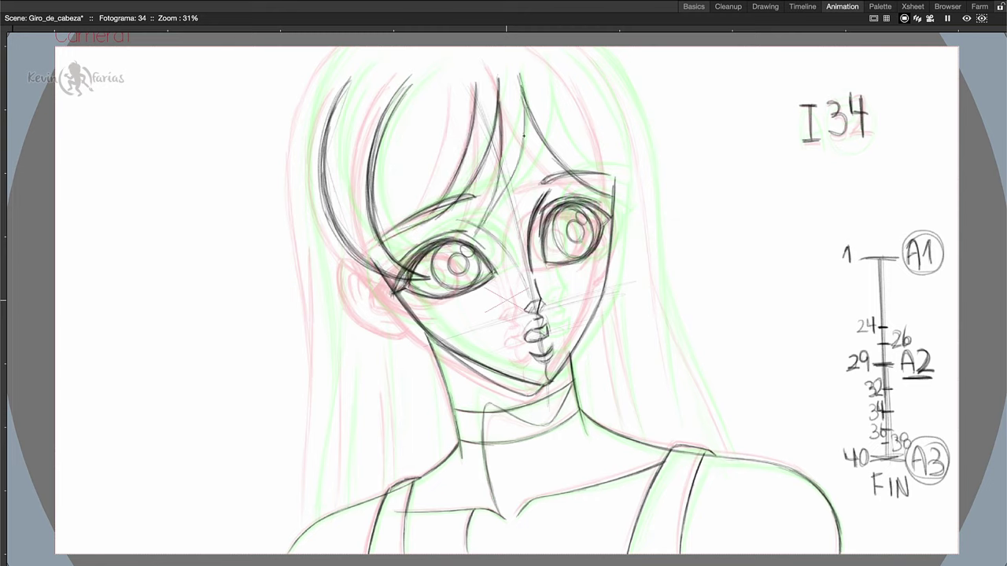
Draw the outer hair contour and the long strands hanging on both sides of the head on I 34
{"action": "left_click_drag", "start_coordinate": [551, 49], "coordinate": [616, 194]}
{"action": "left_click_drag", "start_coordinate": [610, 323], "coordinate": [623, 430]}
{"action": "left_click_drag", "start_coordinate": [345, 337], "coordinate": [344, 507]}
{"action": "left_click_drag", "start_coordinate": [385, 330], "coordinate": [393, 484]}
{"action": "left_click_drag", "start_coordinate": [326, 279], "coordinate": [310, 519]}
{"action": "left_click_drag", "start_coordinate": [340, 48], "coordinate": [316, 347]}
{"action": "left_click_drag", "start_coordinate": [645, 145], "coordinate": [675, 407]}
{"action": "left_click_drag", "start_coordinate": [583, 48], "coordinate": [732, 458]}
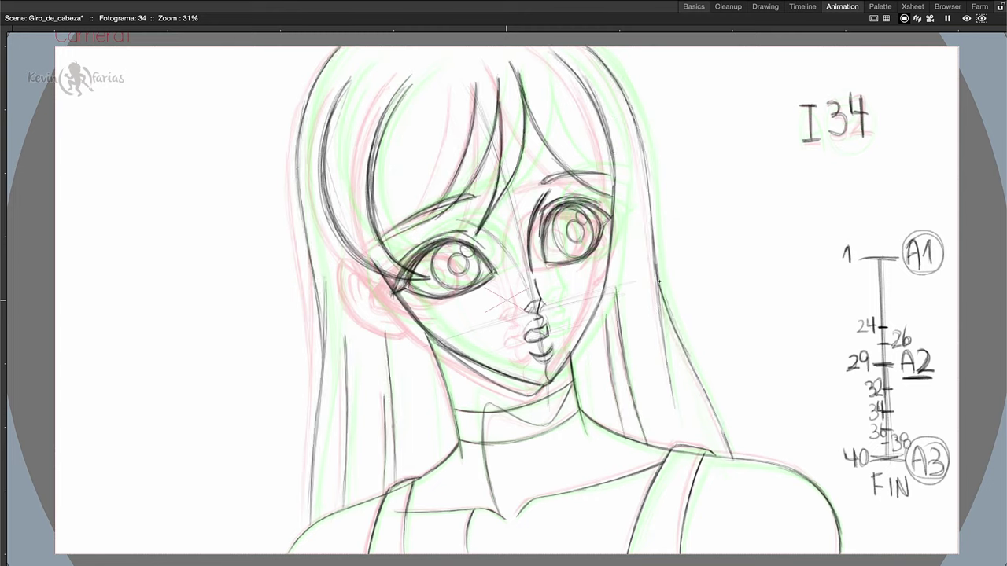
Draw both ears, add an extra bang strand and reinforce the eye contours of the frame 34 in-between
{"action": "left_click_drag", "start_coordinate": [611, 197], "coordinate": [590, 264]}
{"action": "left_click_drag", "start_coordinate": [393, 295], "coordinate": [455, 306]}
{"action": "left_click_drag", "start_coordinate": [354, 261], "coordinate": [422, 327]}
{"action": "left_click_drag", "start_coordinate": [613, 198], "coordinate": [607, 280]}
{"action": "left_click_drag", "start_coordinate": [362, 273], "coordinate": [396, 312]}
{"action": "left_click_drag", "start_coordinate": [536, 84], "coordinate": [609, 187]}
{"action": "left_click_drag", "start_coordinate": [546, 256], "coordinate": [598, 213]}
{"action": "left_click_drag", "start_coordinate": [406, 290], "coordinate": [494, 271]}
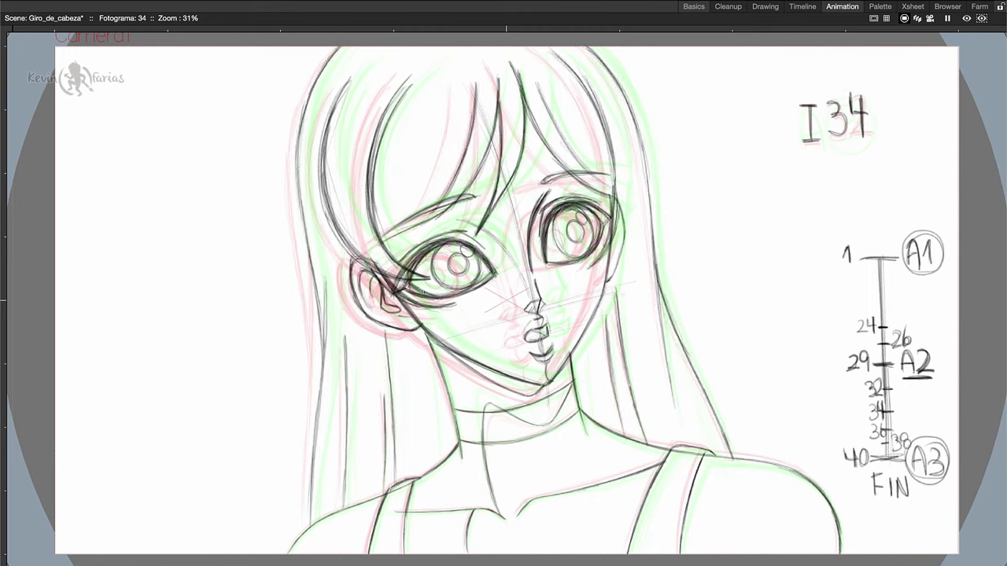
Darken the nose, the outer hair contour, a bang strand and the smaller eye's iris on I 34
{"action": "left_click_drag", "start_coordinate": [539, 301], "coordinate": [546, 313]}
{"action": "left_click_drag", "start_coordinate": [324, 277], "coordinate": [310, 521]}
{"action": "left_click_drag", "start_coordinate": [305, 95], "coordinate": [324, 370]}
{"action": "left_click_drag", "start_coordinate": [633, 112], "coordinate": [675, 411]}
{"action": "left_click_drag", "start_coordinate": [656, 271], "coordinate": [732, 458]}
{"action": "left_click_drag", "start_coordinate": [576, 220], "coordinate": [575, 244]}
{"action": "left_click_drag", "start_coordinate": [569, 219], "coordinate": [570, 259]}
{"action": "left_click_drag", "start_coordinate": [340, 47], "coordinate": [299, 184]}
{"action": "left_click_drag", "start_coordinate": [509, 56], "coordinate": [570, 176]}
{"action": "left_click_drag", "start_coordinate": [584, 48], "coordinate": [647, 178]}
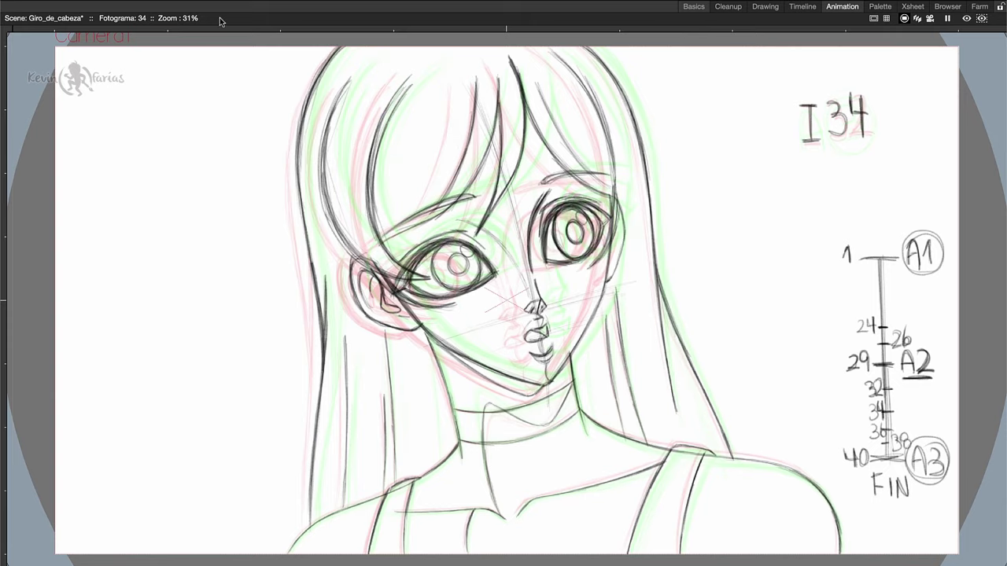
Restore the full workspace layout, clear the onion skin markers at frames 33 and 40, and save the scene
{"action": "key", "text": "grave"}
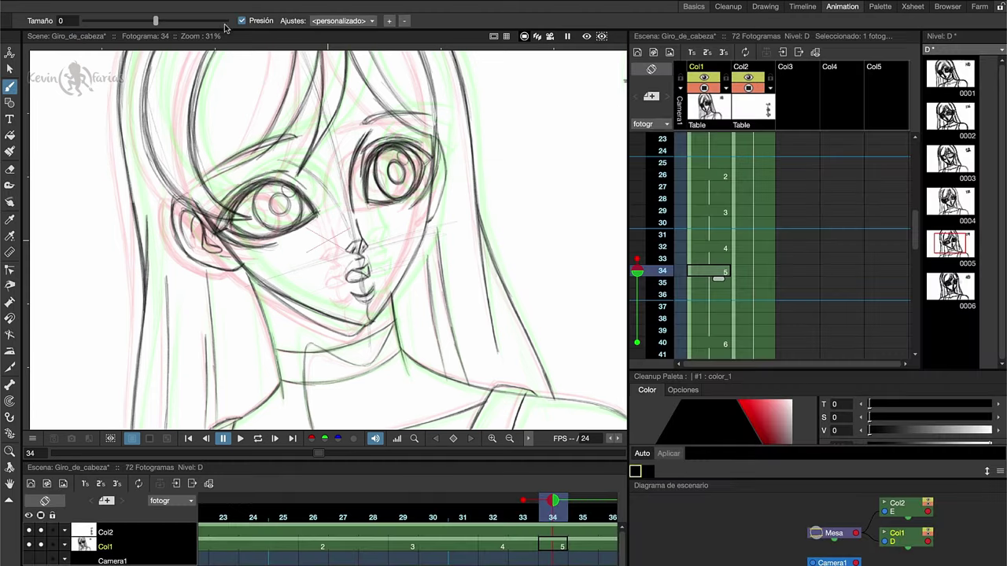
{"action": "left_click", "coordinate": [521, 439]}
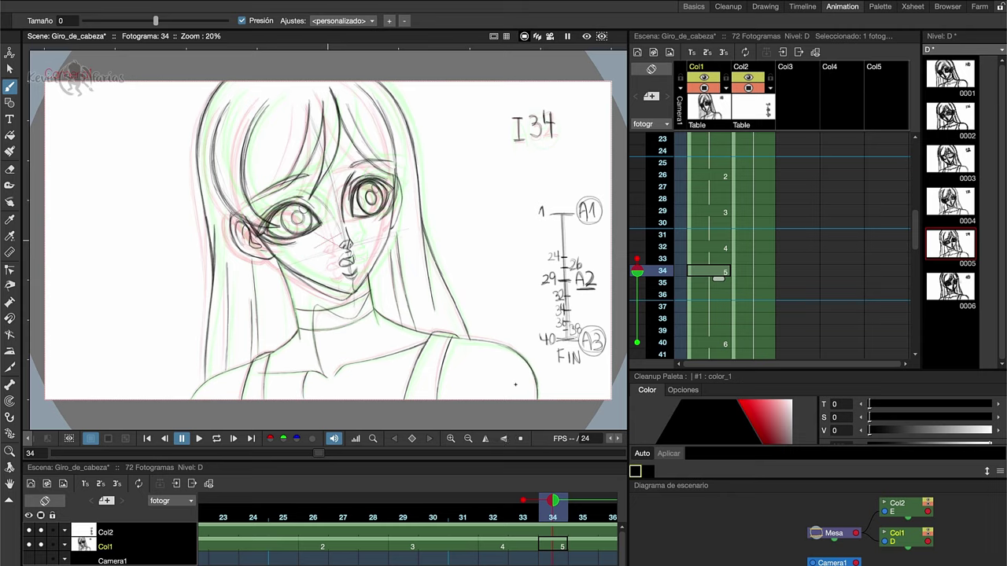
{"action": "left_click", "coordinate": [637, 342]}
{"action": "left_click", "coordinate": [637, 259]}
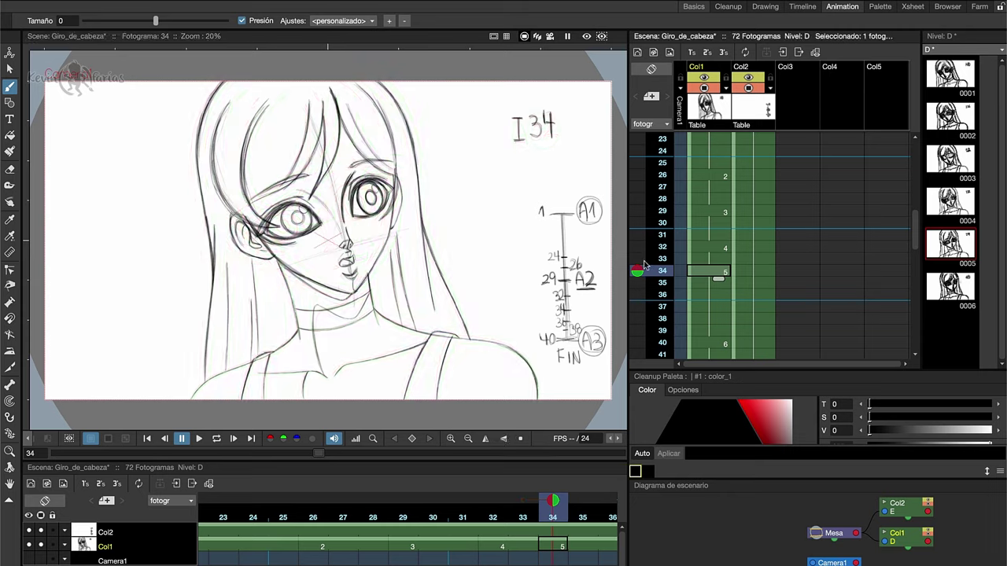
{"action": "left_click", "coordinate": [638, 260]}
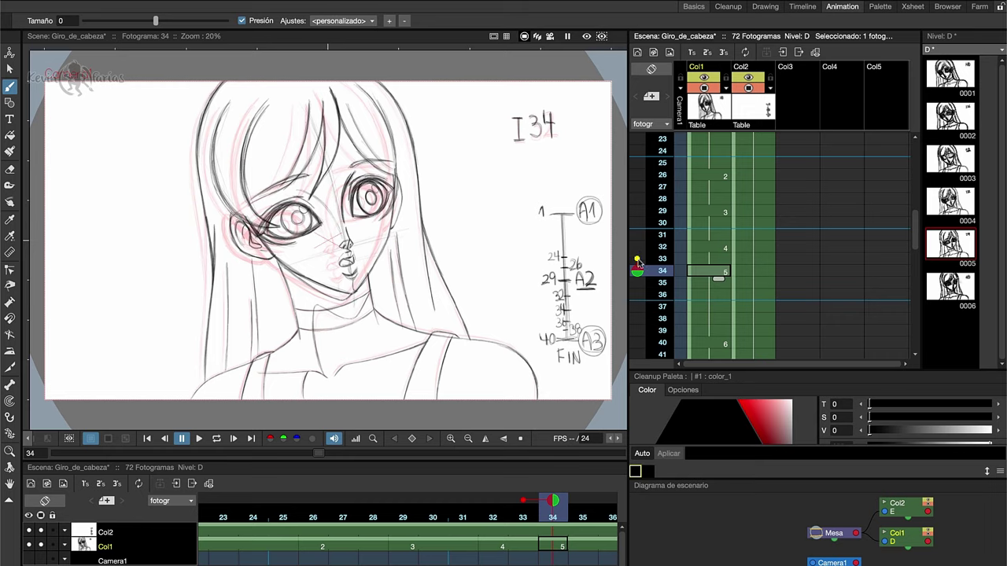
{"action": "left_click", "coordinate": [638, 260]}
{"action": "mouse_move", "coordinate": [552, 505]}
{"action": "left_mouse_down"}
{"action": "mouse_move", "coordinate": [331, 504]}
{"action": "mouse_move", "coordinate": [586, 506]}
{"action": "mouse_move", "coordinate": [414, 505]}
{"action": "mouse_move", "coordinate": [574, 505]}
{"action": "mouse_move", "coordinate": [535, 496]}
{"action": "left_mouse_up"}
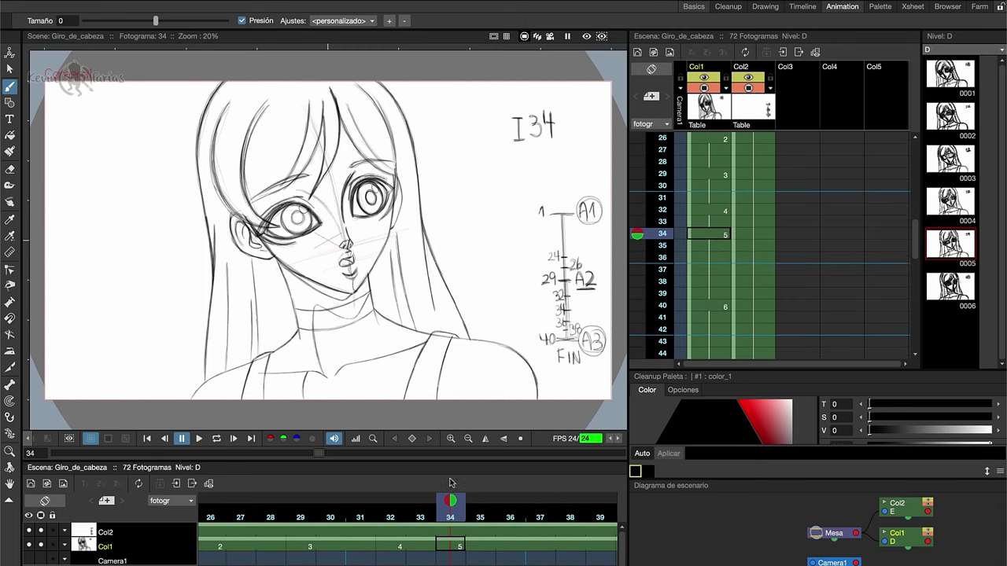
{"action": "key", "text": "ctrl+s"}
Create a blank drawing at frame 36 of Col1
{"action": "left_click_drag", "start_coordinate": [452, 501], "coordinate": [509, 504]}
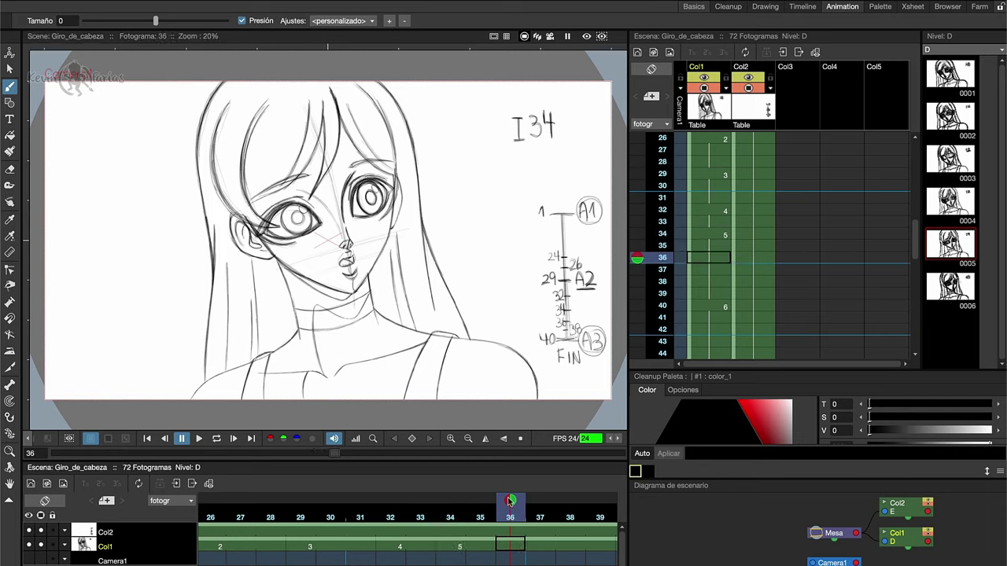
{"action": "left_click", "coordinate": [721, 262]}
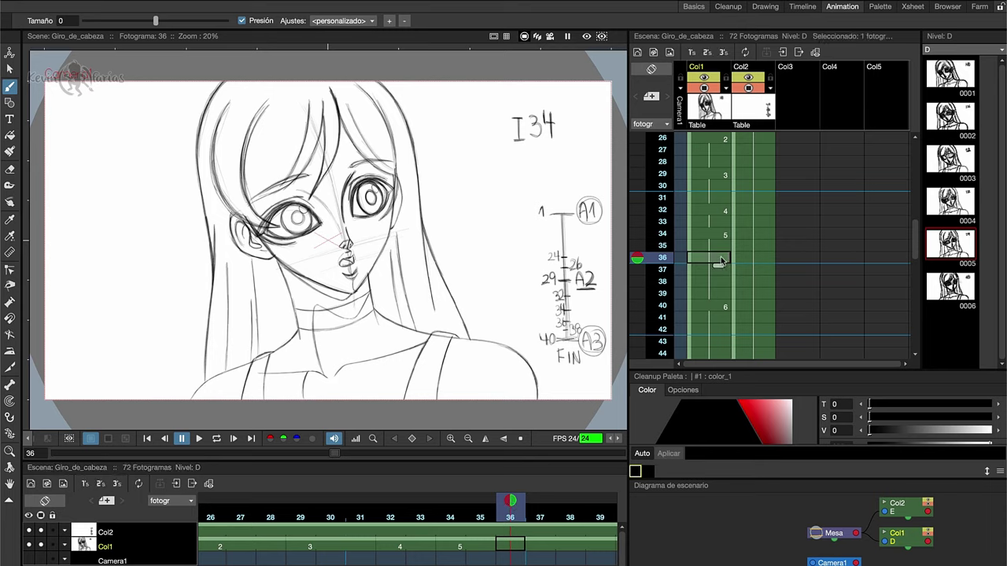
{"action": "right_click", "coordinate": [719, 263]}
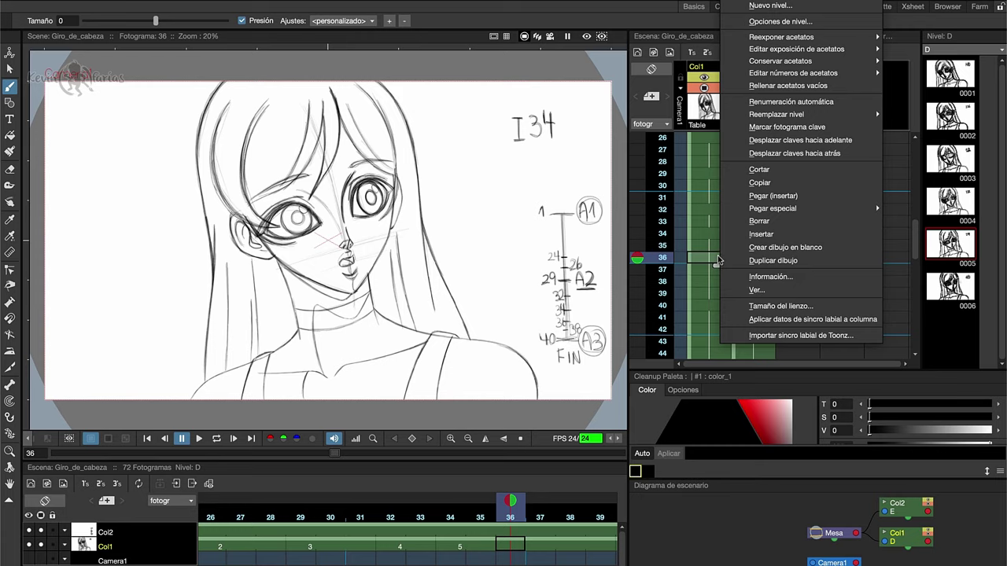
{"action": "left_click", "coordinate": [841, 248]}
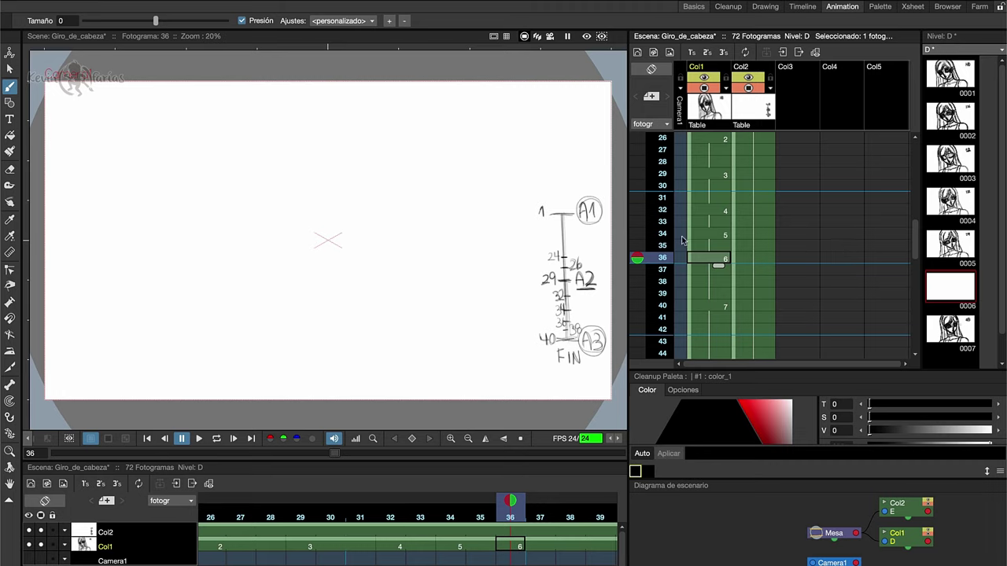
Set the onion skin for frame 36 to frames 35 and 40 and enlarge the canvas view
{"action": "left_click", "coordinate": [638, 247]}
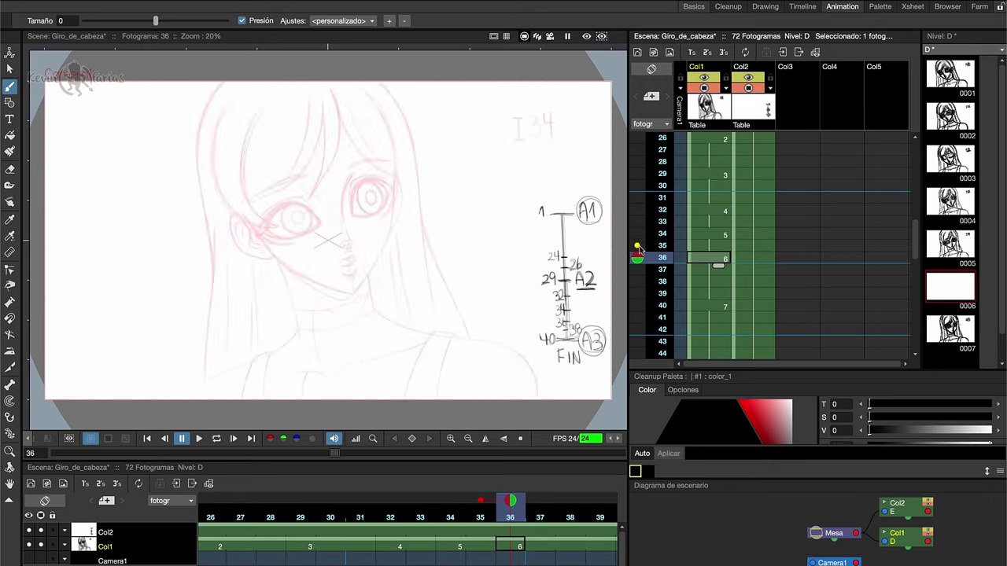
{"action": "left_click", "coordinate": [638, 306]}
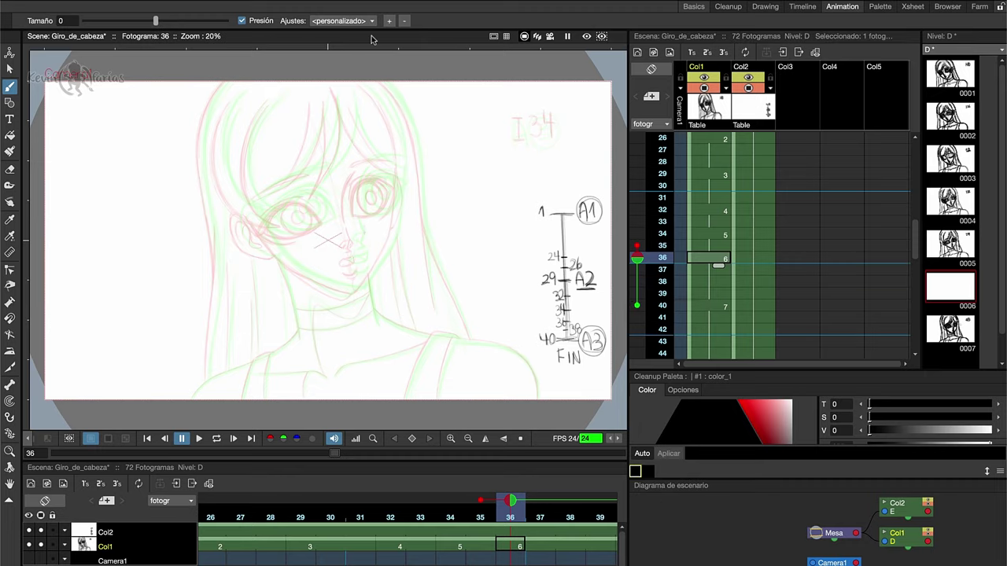
{"action": "key", "text": "grave"}
{"action": "key", "text": "9"}
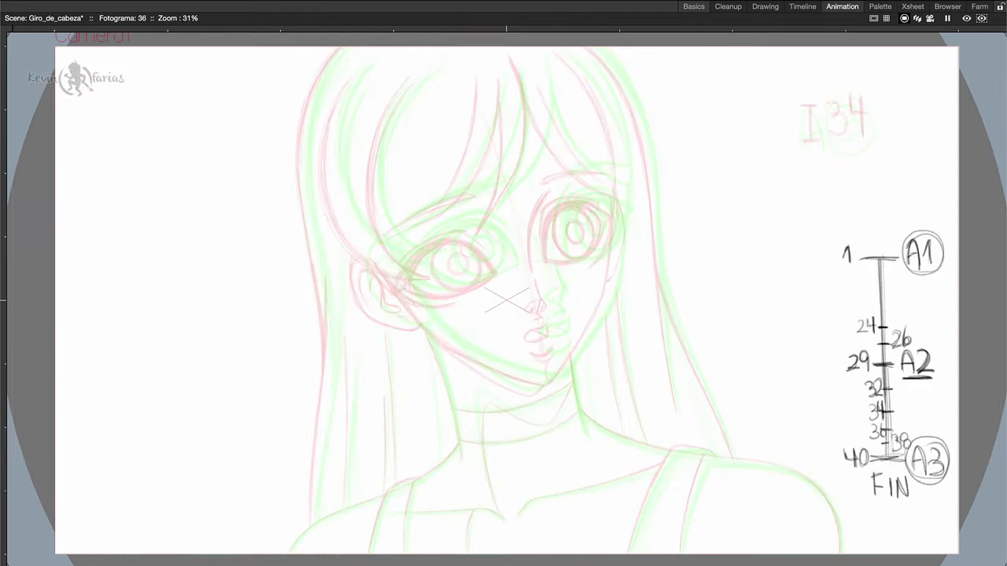
Sketch the face outline, neck sides, neckband and neck shadow of the frame 36 in-between, mirroring the view
{"action": "mouse_move", "coordinate": [394, 262]}
{"action": "left_mouse_down"}
{"action": "mouse_move", "coordinate": [548, 380]}
{"action": "mouse_move", "coordinate": [620, 189]}
{"action": "left_mouse_up"}
{"action": "left_click_drag", "start_coordinate": [572, 360], "coordinate": [584, 435]}
{"action": "key", "text": "shift+h"}
{"action": "left_click_drag", "start_coordinate": [589, 329], "coordinate": [554, 459]}
{"action": "mouse_move", "coordinate": [486, 439]}
{"action": "left_mouse_down"}
{"action": "mouse_move", "coordinate": [545, 442]}
{"action": "mouse_move", "coordinate": [435, 413]}
{"action": "left_mouse_up"}
{"action": "left_click_drag", "start_coordinate": [442, 385], "coordinate": [560, 410]}
{"action": "mouse_move", "coordinate": [512, 520]}
{"action": "left_mouse_down"}
{"action": "mouse_move", "coordinate": [530, 465]}
{"action": "mouse_move", "coordinate": [532, 397]}
{"action": "left_mouse_up"}
{"action": "left_click_drag", "start_coordinate": [442, 394], "coordinate": [532, 399]}
Draw both shoulders, the clothing straps and the collarbones of the frame 36 in-between in the mirrored view
{"action": "left_click_drag", "start_coordinate": [556, 443], "coordinate": [725, 554]}
{"action": "left_click_drag", "start_coordinate": [288, 461], "coordinate": [434, 412]}
{"action": "left_click_drag", "start_coordinate": [173, 554], "coordinate": [356, 451]}
{"action": "left_click_drag", "start_coordinate": [602, 485], "coordinate": [610, 554]}
{"action": "left_click_drag", "start_coordinate": [627, 493], "coordinate": [643, 554]}
{"action": "left_click_drag", "start_coordinate": [343, 453], "coordinate": [385, 554]}
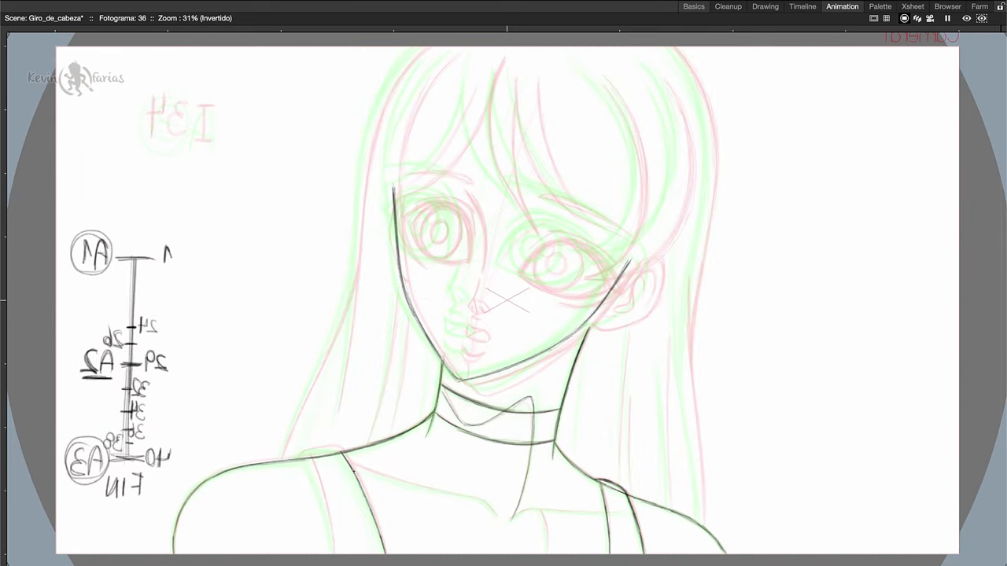
{"action": "left_click_drag", "start_coordinate": [308, 459], "coordinate": [334, 553]}
{"action": "left_click_drag", "start_coordinate": [346, 464], "coordinate": [496, 517]}
{"action": "left_click_drag", "start_coordinate": [511, 520], "coordinate": [621, 515]}
Sketch the facial guide lines, nose and nose bridge of the frame 36 in-between and return to the unmirrored view
{"action": "left_click_drag", "start_coordinate": [526, 93], "coordinate": [464, 353]}
{"action": "left_click_drag", "start_coordinate": [463, 292], "coordinate": [478, 303]}
{"action": "left_click_drag", "start_coordinate": [471, 259], "coordinate": [461, 191]}
{"action": "key", "text": "4"}
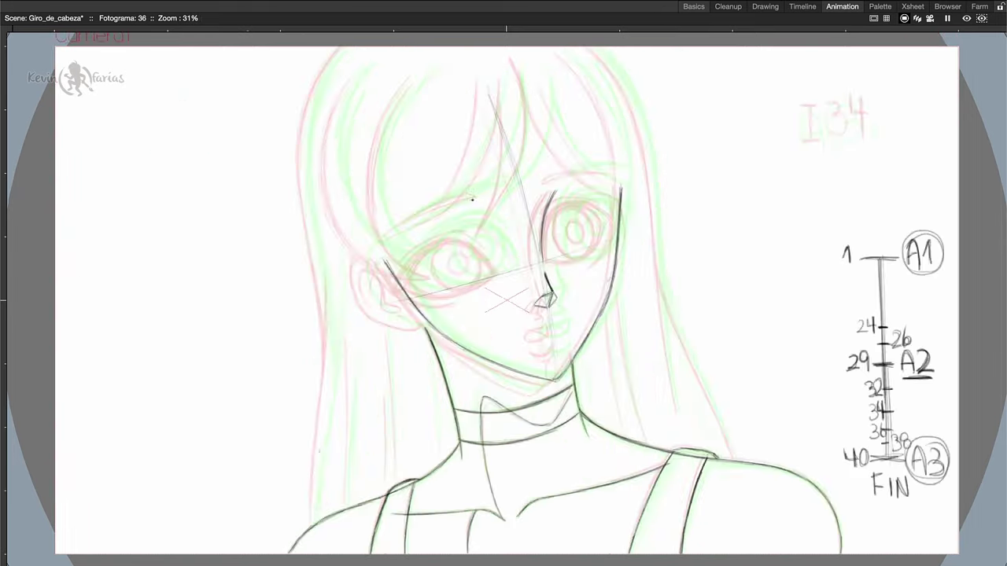
Draw the outer hair contour and the long hanging strands on both sides of the frame 36 head
{"action": "left_click_drag", "start_coordinate": [335, 305], "coordinate": [313, 522]}
{"action": "mouse_move", "coordinate": [344, 47]}
{"action": "left_mouse_down"}
{"action": "mouse_move", "coordinate": [331, 350]}
{"action": "mouse_move", "coordinate": [346, 508]}
{"action": "left_mouse_up"}
{"action": "left_click_drag", "start_coordinate": [385, 399], "coordinate": [385, 496]}
{"action": "left_click_drag", "start_coordinate": [387, 332], "coordinate": [395, 485]}
{"action": "left_click_drag", "start_coordinate": [658, 264], "coordinate": [733, 461]}
{"action": "left_click_drag", "start_coordinate": [650, 158], "coordinate": [737, 463]}
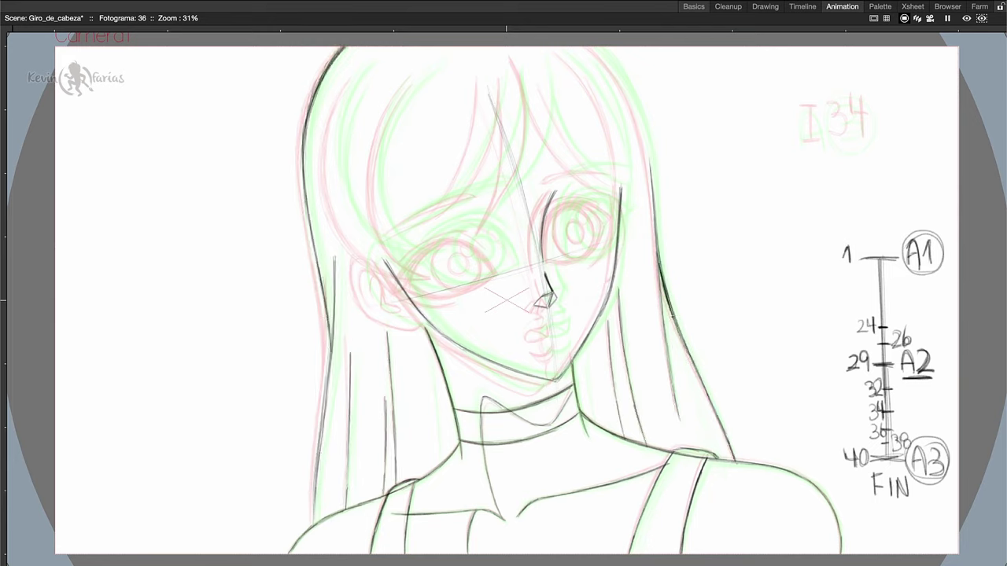
{"action": "left_click_drag", "start_coordinate": [595, 47], "coordinate": [652, 190]}
Draw the near ear's outline and the central bang strands of the frame 36 in-between
{"action": "left_click_drag", "start_coordinate": [384, 256], "coordinate": [428, 328]}
{"action": "mouse_move", "coordinate": [533, 76]}
{"action": "left_mouse_down"}
{"action": "mouse_move", "coordinate": [618, 189]}
{"action": "mouse_move", "coordinate": [456, 208]}
{"action": "left_mouse_up"}
{"action": "left_click_drag", "start_coordinate": [500, 148], "coordinate": [386, 246]}
{"action": "left_click_drag", "start_coordinate": [521, 54], "coordinate": [489, 221]}
{"action": "left_click_drag", "start_coordinate": [491, 74], "coordinate": [452, 197]}
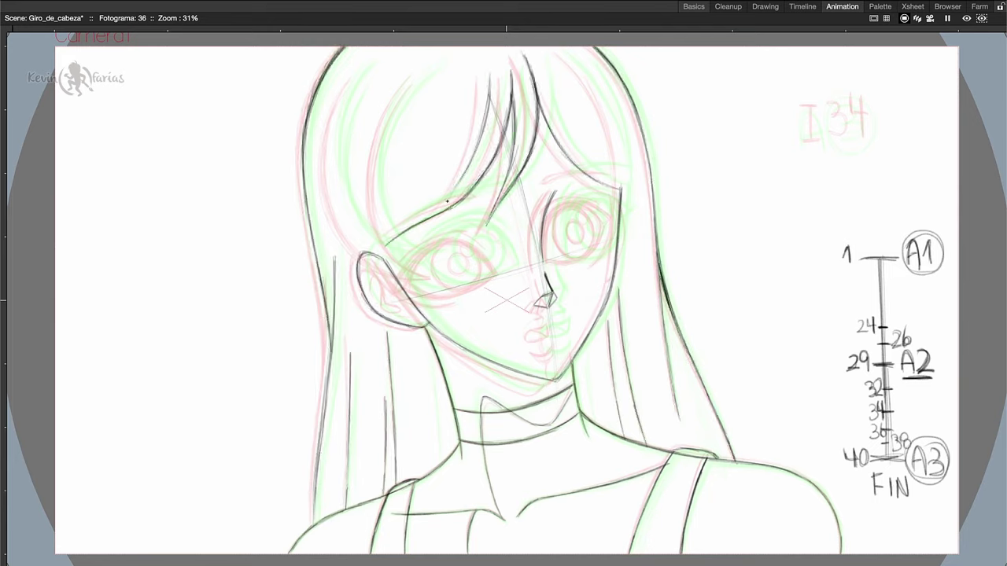
{"action": "left_click_drag", "start_coordinate": [546, 74], "coordinate": [614, 178]}
{"action": "left_click_drag", "start_coordinate": [486, 109], "coordinate": [457, 189]}
Draw the lips, the nose bridge guide and both eyebrows of the frame 36 in-between
{"action": "mouse_move", "coordinate": [546, 310]}
{"action": "left_mouse_down"}
{"action": "mouse_move", "coordinate": [561, 376]}
{"action": "mouse_move", "coordinate": [559, 339]}
{"action": "left_mouse_up"}
{"action": "left_click_drag", "start_coordinate": [482, 217], "coordinate": [530, 261]}
{"action": "left_click_drag", "start_coordinate": [560, 172], "coordinate": [622, 169]}
{"action": "left_click_drag", "start_coordinate": [551, 187], "coordinate": [544, 245]}
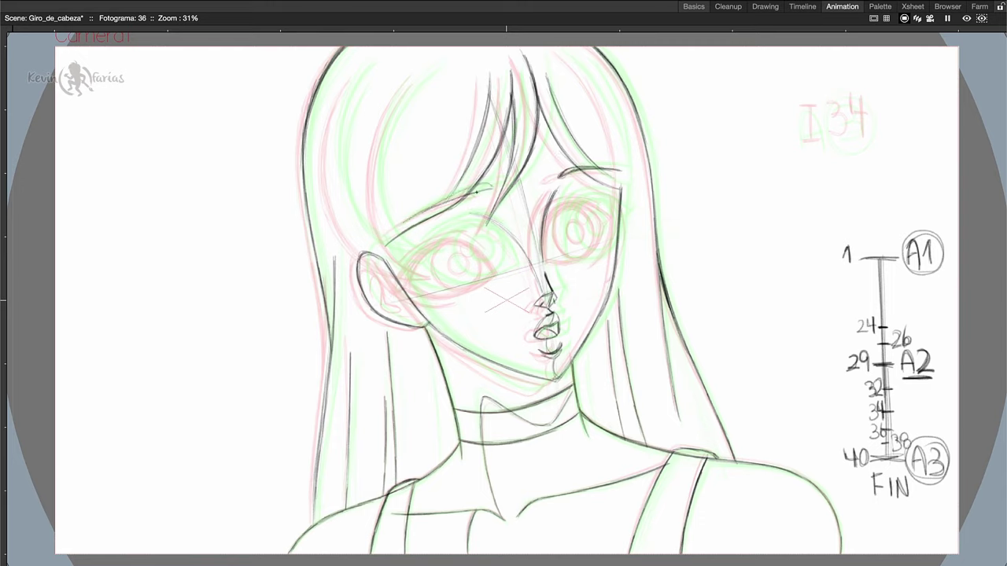
{"action": "left_click_drag", "start_coordinate": [494, 184], "coordinate": [386, 236]}
Draw both eyes of the frame 36 in-between with eyelids, irises, pupils and lashes
{"action": "mouse_move", "coordinate": [415, 272]}
{"action": "left_mouse_down"}
{"action": "mouse_move", "coordinate": [508, 253]}
{"action": "mouse_move", "coordinate": [508, 272]}
{"action": "left_mouse_up"}
{"action": "left_click_drag", "start_coordinate": [469, 234], "coordinate": [474, 247]}
{"action": "mouse_move", "coordinate": [565, 206]}
{"action": "left_mouse_down"}
{"action": "mouse_move", "coordinate": [553, 236]}
{"action": "mouse_move", "coordinate": [563, 256]}
{"action": "mouse_move", "coordinate": [612, 228]}
{"action": "left_mouse_up"}
{"action": "left_click_drag", "start_coordinate": [405, 283], "coordinate": [505, 236]}
{"action": "left_click_drag", "start_coordinate": [403, 280], "coordinate": [497, 267]}
{"action": "left_click_drag", "start_coordinate": [428, 269], "coordinate": [509, 231]}
{"action": "left_click_drag", "start_coordinate": [557, 200], "coordinate": [598, 189]}
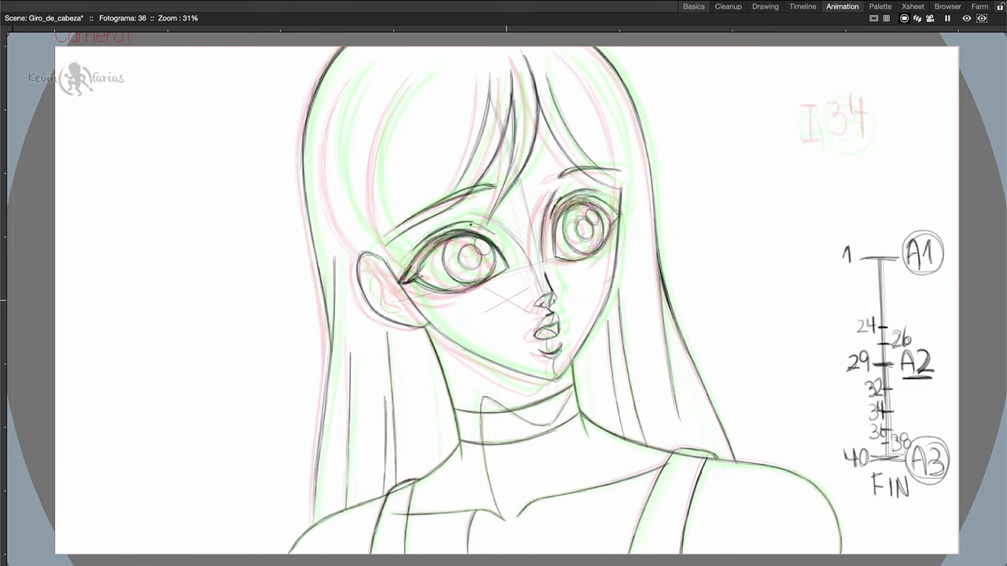
{"action": "left_click_drag", "start_coordinate": [476, 210], "coordinate": [534, 266]}
Add the under-jaw line, side bangs and inner ear details to the frame 36 in-between and label it I 36
{"action": "left_click_drag", "start_coordinate": [433, 328], "coordinate": [549, 394]}
{"action": "left_click_drag", "start_coordinate": [428, 70], "coordinate": [376, 268]}
{"action": "left_click_drag", "start_coordinate": [366, 66], "coordinate": [334, 236]}
{"action": "left_click_drag", "start_coordinate": [426, 74], "coordinate": [378, 233]}
{"action": "mouse_move", "coordinate": [558, 52]}
{"action": "left_mouse_down"}
{"action": "mouse_move", "coordinate": [624, 189]}
{"action": "mouse_move", "coordinate": [621, 266]}
{"action": "left_mouse_up"}
{"action": "left_click_drag", "start_coordinate": [468, 256], "coordinate": [365, 308]}
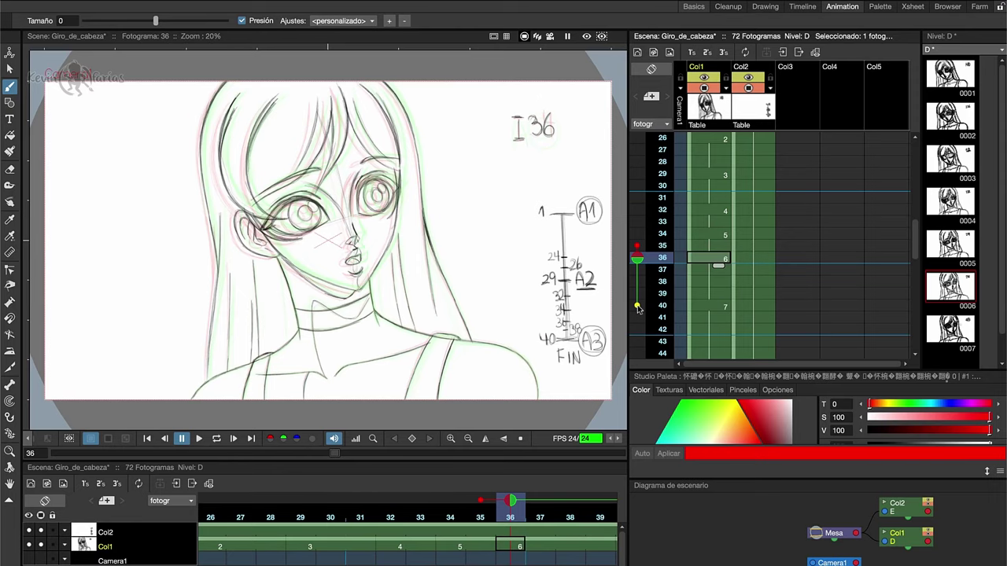
Remove the onion skin markers at frames 35 and 40 and save the scene
{"action": "left_click", "coordinate": [636, 305]}
{"action": "left_click", "coordinate": [636, 246]}
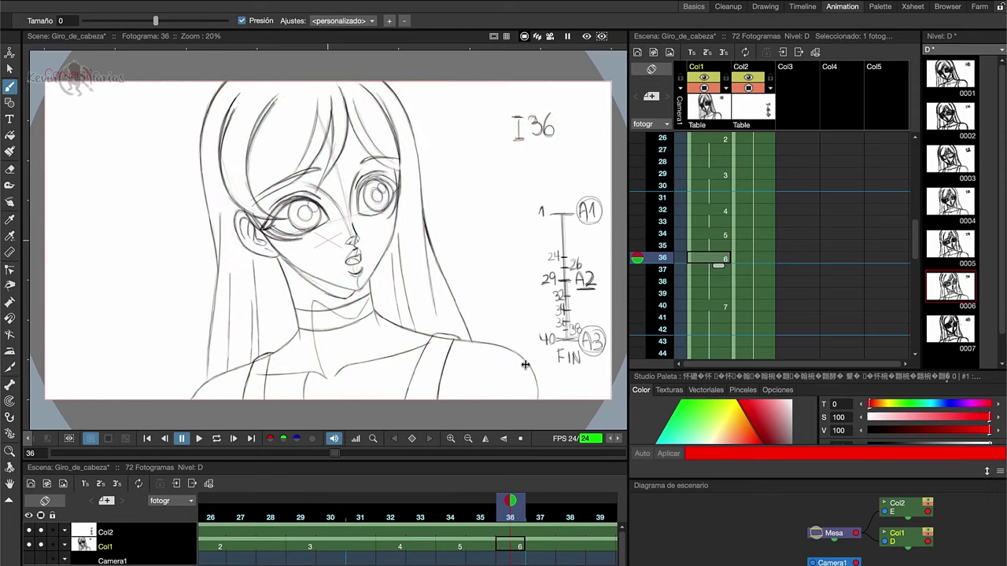
{"action": "key", "text": "ctrl+s"}
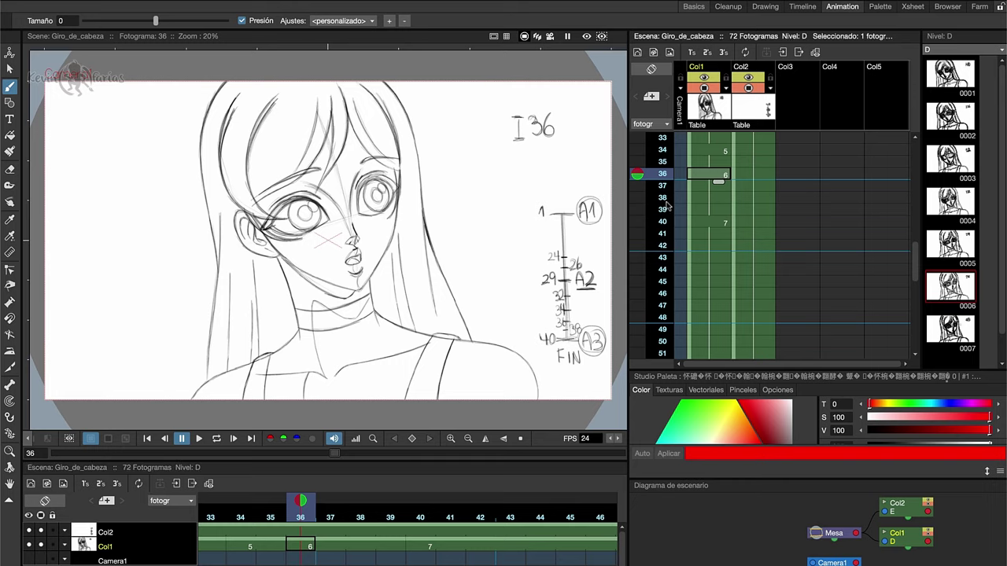
Create a blank drawing at frame 38 of Col1
{"action": "left_click", "coordinate": [718, 199]}
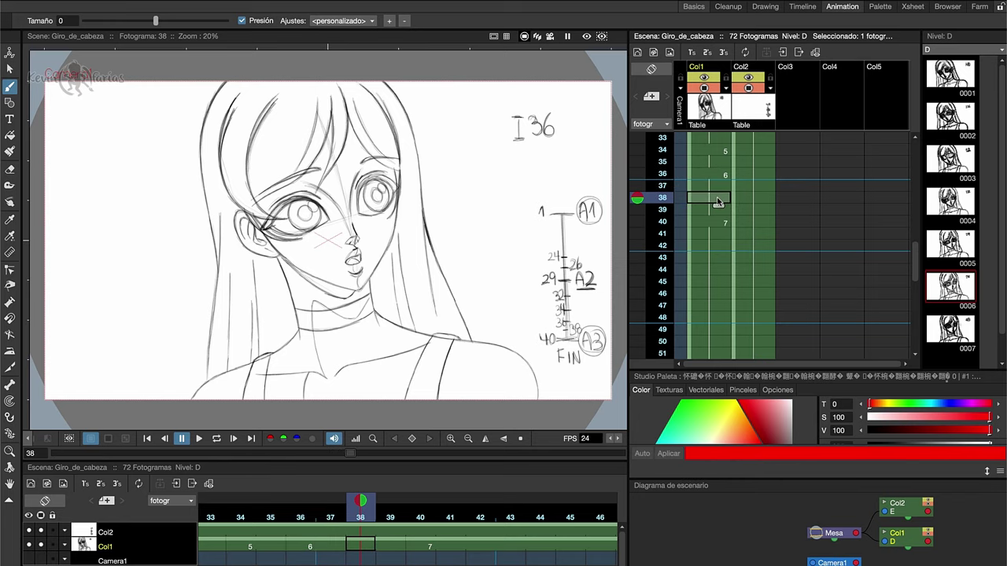
{"action": "right_click", "coordinate": [721, 201]}
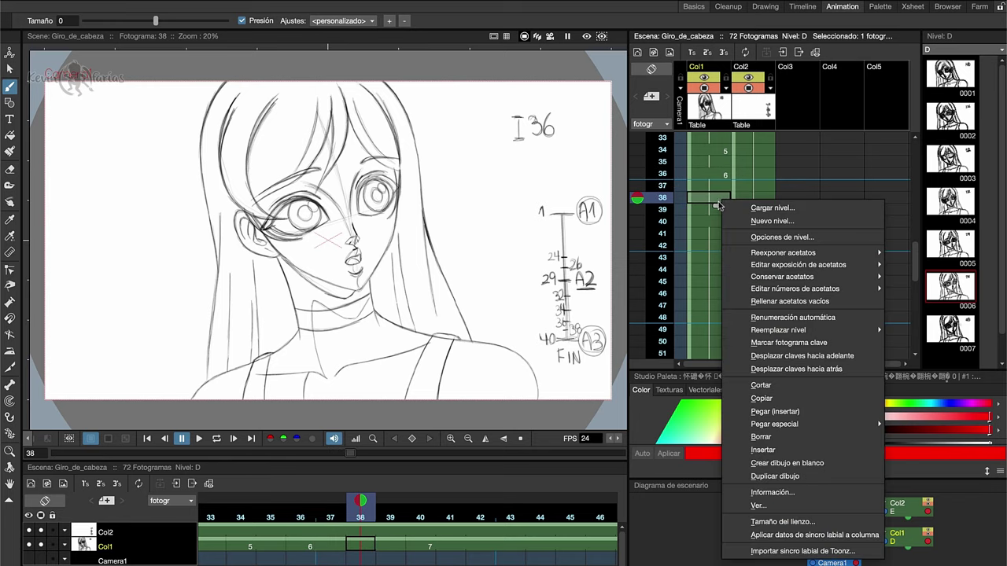
{"action": "left_click", "coordinate": [840, 469]}
Set the onion skin for frame 38 to frames 37 and 40 and maximize the canvas
{"action": "left_click", "coordinate": [638, 186]}
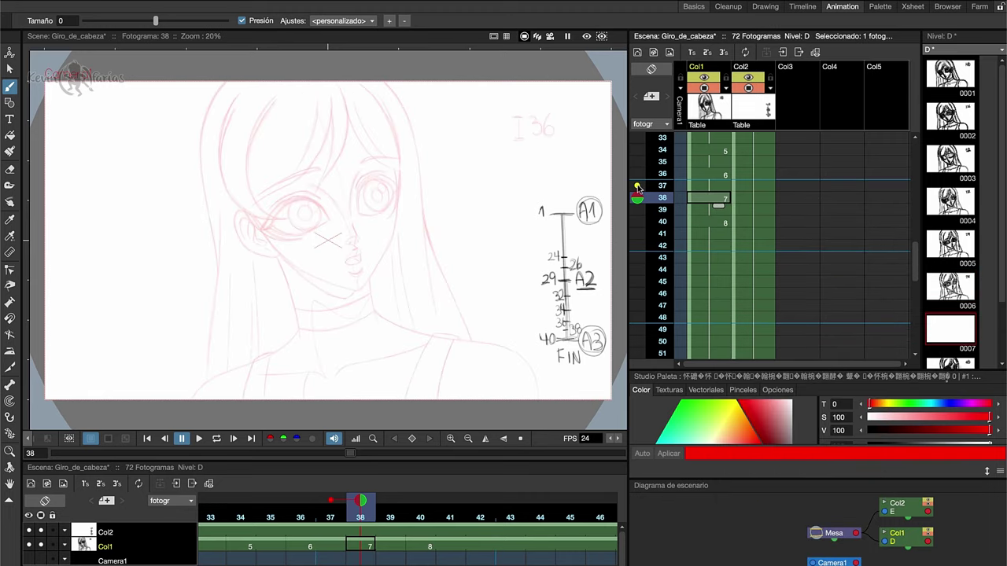
{"action": "left_click", "coordinate": [637, 223]}
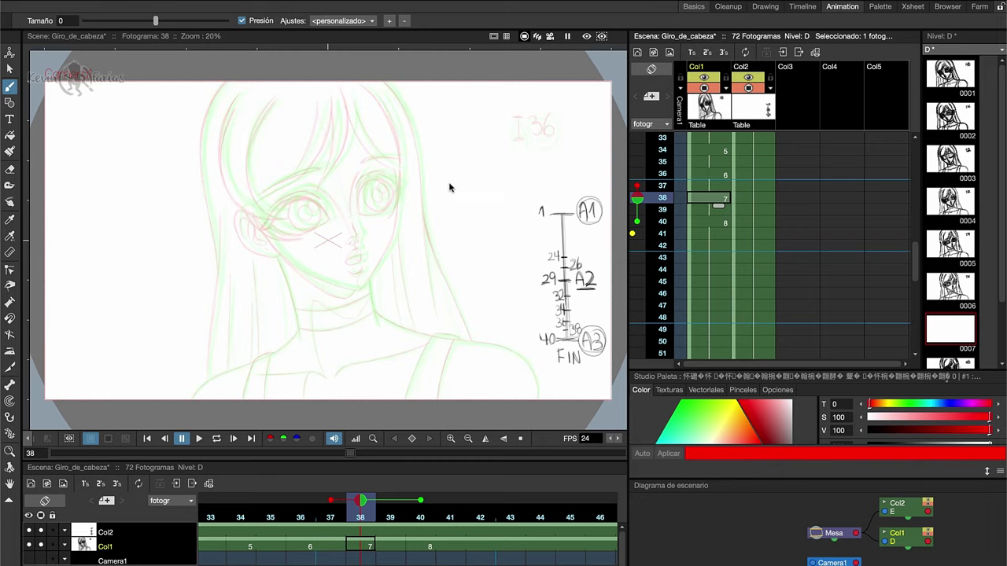
{"action": "double_click", "coordinate": [240, 37]}
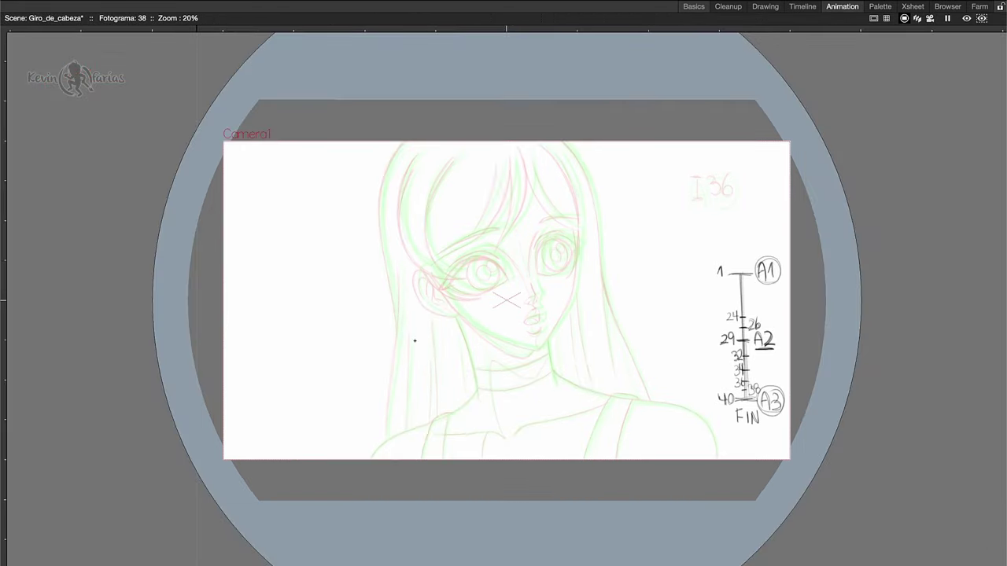
Draw the frame 38 in-between's face contour, jaw, neck and shoulder outlines midway between the onion-skinned drawings
{"action": "key", "text": "0"}
{"action": "left_click_drag", "start_coordinate": [625, 188], "coordinate": [572, 365]}
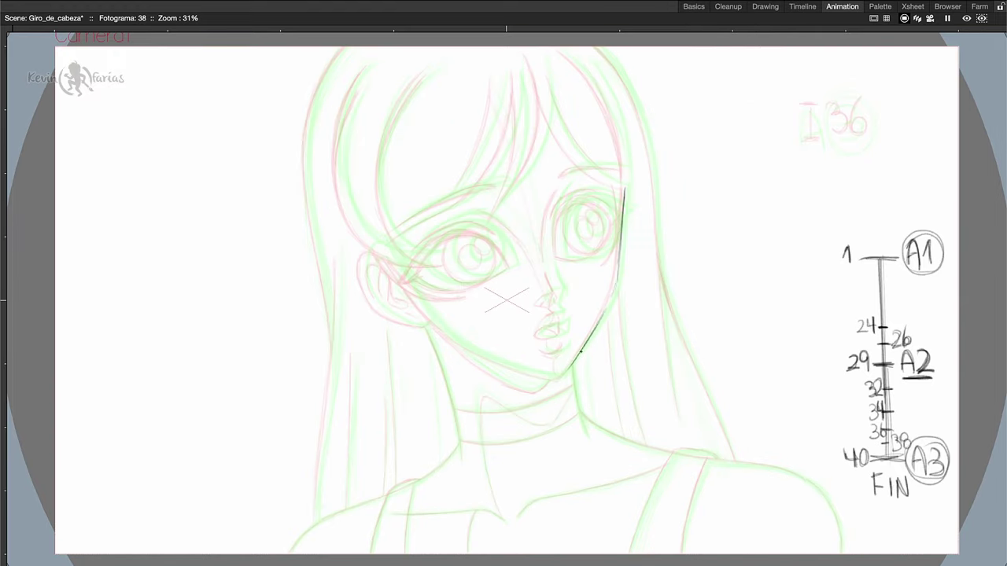
{"action": "mouse_move", "coordinate": [388, 258]}
{"action": "left_mouse_down"}
{"action": "mouse_move", "coordinate": [562, 378]}
{"action": "mouse_move", "coordinate": [588, 435]}
{"action": "left_mouse_up"}
{"action": "left_click_drag", "start_coordinate": [461, 456], "coordinate": [427, 332]}
{"action": "mouse_move", "coordinate": [580, 411]}
{"action": "left_mouse_down"}
{"action": "mouse_move", "coordinate": [792, 472]}
{"action": "mouse_move", "coordinate": [843, 554]}
{"action": "left_mouse_up"}
{"action": "left_click_drag", "start_coordinate": [290, 553], "coordinate": [460, 445]}
{"action": "left_click_drag", "start_coordinate": [436, 327], "coordinate": [548, 379]}
Add the straps, neckline, collarbones, choker, neck muscle lines and outer ear to the frame 38 in-between
{"action": "mouse_move", "coordinate": [406, 553]}
{"action": "left_mouse_down"}
{"action": "mouse_move", "coordinate": [416, 485]}
{"action": "mouse_move", "coordinate": [374, 554]}
{"action": "left_mouse_up"}
{"action": "mouse_move", "coordinate": [670, 454]}
{"action": "left_mouse_down"}
{"action": "mouse_move", "coordinate": [633, 554]}
{"action": "mouse_move", "coordinate": [683, 554]}
{"action": "left_mouse_up"}
{"action": "mouse_move", "coordinate": [393, 515]}
{"action": "left_mouse_down"}
{"action": "mouse_move", "coordinate": [505, 522]}
{"action": "mouse_move", "coordinate": [669, 467]}
{"action": "left_mouse_up"}
{"action": "left_click_drag", "start_coordinate": [472, 510], "coordinate": [469, 554]}
{"action": "left_click_drag", "start_coordinate": [460, 443], "coordinate": [581, 417]}
{"action": "left_click_drag", "start_coordinate": [455, 409], "coordinate": [575, 396]}
{"action": "left_click_drag", "start_coordinate": [482, 395], "coordinate": [498, 512]}
{"action": "left_click_drag", "start_coordinate": [480, 394], "coordinate": [575, 425]}
{"action": "left_click_drag", "start_coordinate": [431, 326], "coordinate": [387, 264]}
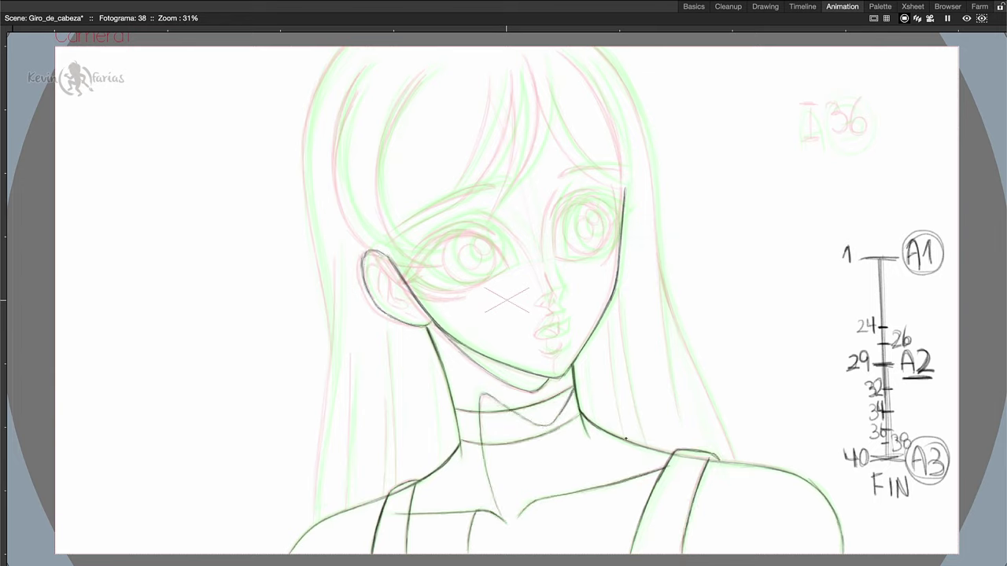
Draw the long side hair strands and the outer head contour on the frame 38 in-between
{"action": "left_click_drag", "start_coordinate": [621, 270], "coordinate": [645, 444]}
{"action": "left_click_drag", "start_coordinate": [656, 196], "coordinate": [682, 420]}
{"action": "left_click_drag", "start_coordinate": [660, 254], "coordinate": [736, 465]}
{"action": "mouse_move", "coordinate": [348, 507]}
{"action": "left_mouse_down"}
{"action": "mouse_move", "coordinate": [353, 354]}
{"action": "mouse_move", "coordinate": [393, 486]}
{"action": "left_mouse_up"}
{"action": "left_click_drag", "start_coordinate": [339, 251], "coordinate": [318, 527]}
{"action": "left_click_drag", "start_coordinate": [393, 400], "coordinate": [393, 472]}
{"action": "left_click_drag", "start_coordinate": [334, 377], "coordinate": [346, 47]}
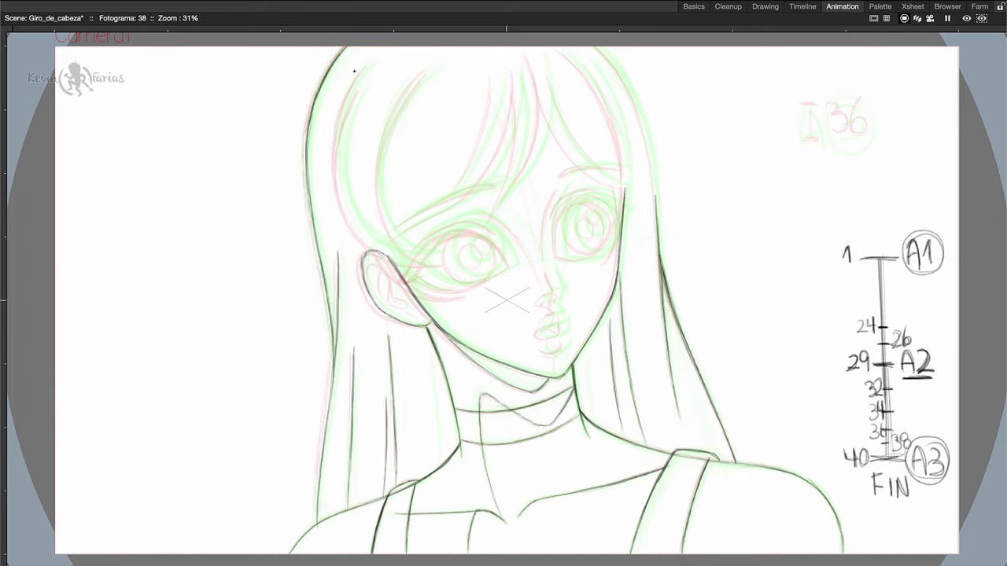
{"action": "left_click_drag", "start_coordinate": [656, 206], "coordinate": [598, 47]}
Draw the nose, lips, chin and nose-bridge contours on the frame 38 in-between
{"action": "left_click_drag", "start_coordinate": [551, 271], "coordinate": [558, 305]}
{"action": "left_click_drag", "start_coordinate": [540, 299], "coordinate": [566, 321]}
{"action": "left_click_drag", "start_coordinate": [565, 323], "coordinate": [561, 337]}
{"action": "mouse_move", "coordinate": [545, 348]}
{"action": "left_mouse_down"}
{"action": "mouse_move", "coordinate": [565, 351]}
{"action": "mouse_move", "coordinate": [562, 374]}
{"action": "left_mouse_up"}
{"action": "left_click_drag", "start_coordinate": [562, 188], "coordinate": [554, 271]}
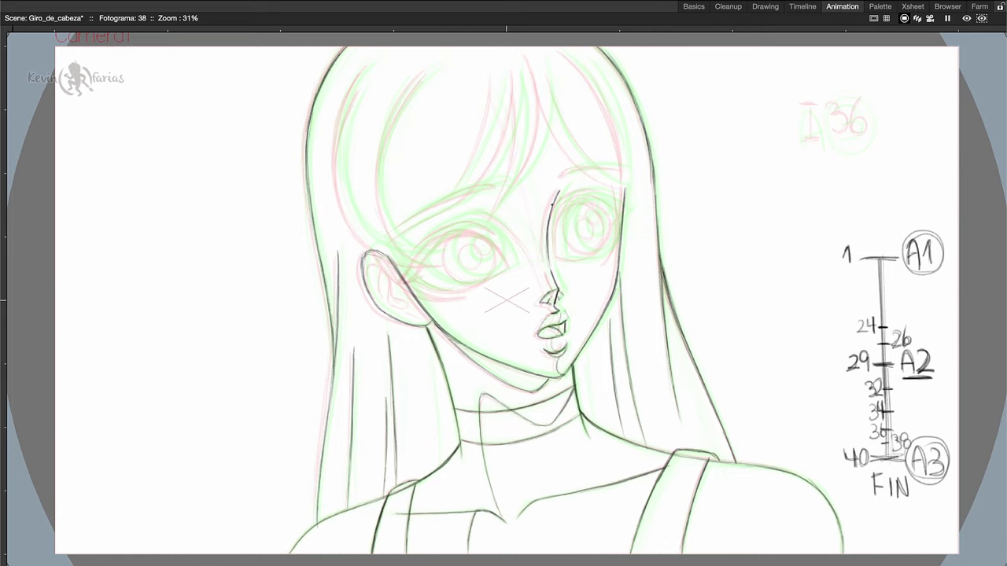
{"action": "left_click_drag", "start_coordinate": [480, 203], "coordinate": [535, 266]}
Draw the parted bangs and the hair locks framing the forehead on the frame 38 in-between
{"action": "left_click_drag", "start_coordinate": [540, 73], "coordinate": [620, 186]}
{"action": "mouse_move", "coordinate": [516, 71]}
{"action": "left_mouse_down"}
{"action": "mouse_move", "coordinate": [472, 195]}
{"action": "mouse_move", "coordinate": [492, 217]}
{"action": "left_mouse_up"}
{"action": "left_click_drag", "start_coordinate": [532, 52], "coordinate": [546, 166]}
{"action": "left_click_drag", "start_coordinate": [366, 64], "coordinate": [384, 250]}
{"action": "left_click_drag", "start_coordinate": [380, 197], "coordinate": [438, 260]}
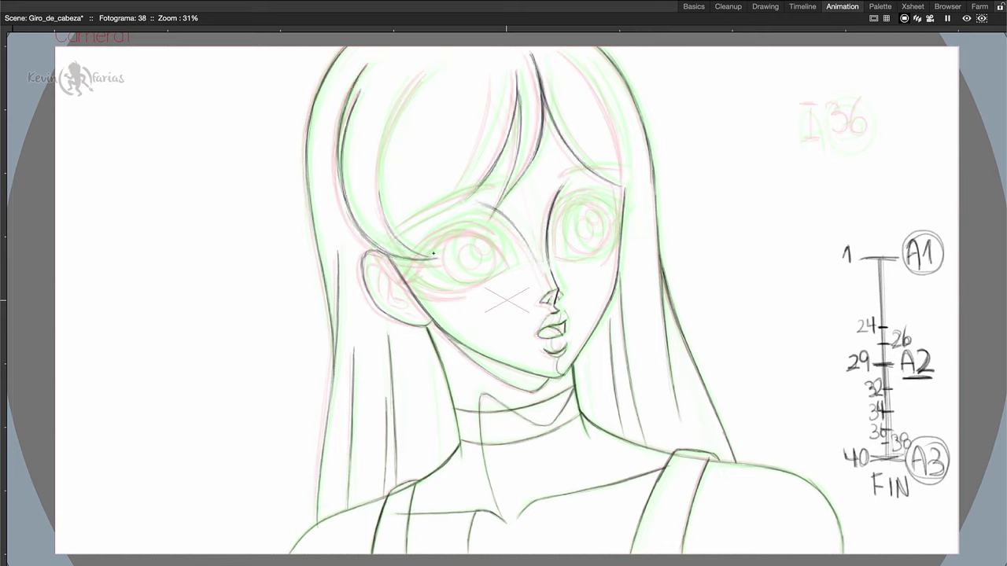
{"action": "left_click_drag", "start_coordinate": [428, 77], "coordinate": [445, 258]}
{"action": "left_click_drag", "start_coordinate": [494, 165], "coordinate": [398, 236]}
{"action": "left_click_drag", "start_coordinate": [497, 74], "coordinate": [444, 205]}
{"action": "left_click_drag", "start_coordinate": [562, 52], "coordinate": [626, 182]}
{"action": "left_click_drag", "start_coordinate": [576, 74], "coordinate": [626, 169]}
Draw both eyebrows and the eye nearest the ear on the frame 38 in-between
{"action": "left_click_drag", "start_coordinate": [501, 182], "coordinate": [408, 220]}
{"action": "left_click_drag", "start_coordinate": [566, 170], "coordinate": [631, 169]}
{"action": "left_click_drag", "start_coordinate": [475, 228], "coordinate": [513, 264]}
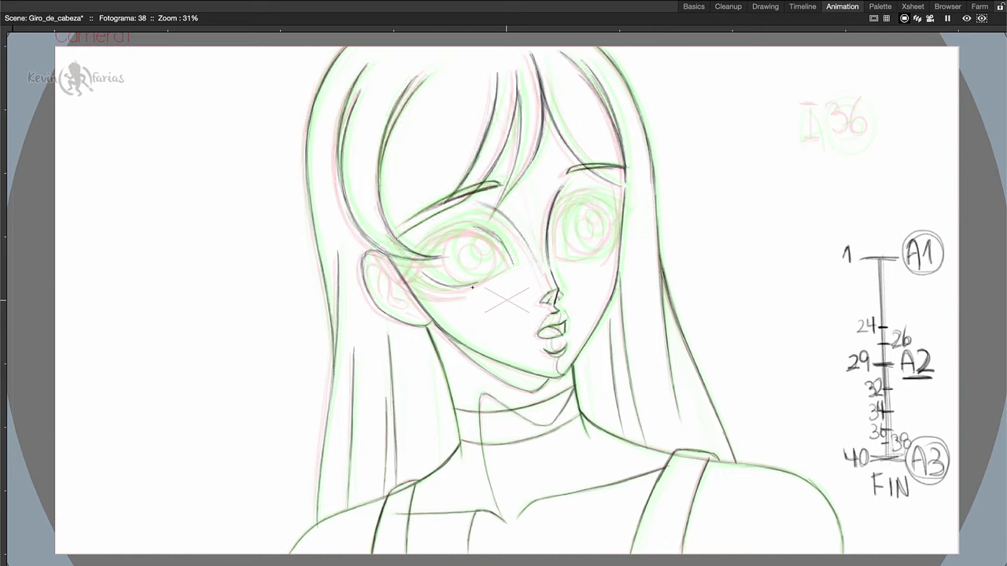
{"action": "left_click_drag", "start_coordinate": [423, 272], "coordinate": [513, 268]}
{"action": "left_click_drag", "start_coordinate": [448, 236], "coordinate": [469, 288]}
{"action": "left_click_drag", "start_coordinate": [409, 271], "coordinate": [478, 228]}
{"action": "left_click_drag", "start_coordinate": [477, 233], "coordinate": [488, 242]}
{"action": "left_click_drag", "start_coordinate": [431, 230], "coordinate": [493, 217]}
Draw the far eye and the inner ear details to complete the frame 38 in-between
{"action": "mouse_move", "coordinate": [573, 206]}
{"action": "left_mouse_down"}
{"action": "mouse_move", "coordinate": [560, 260]}
{"action": "mouse_move", "coordinate": [614, 252]}
{"action": "left_mouse_up"}
{"action": "mouse_move", "coordinate": [589, 211]}
{"action": "left_mouse_down"}
{"action": "mouse_move", "coordinate": [590, 236]}
{"action": "mouse_move", "coordinate": [603, 219]}
{"action": "left_mouse_up"}
{"action": "left_click_drag", "start_coordinate": [555, 206], "coordinate": [627, 217]}
{"action": "left_click_drag", "start_coordinate": [618, 220], "coordinate": [601, 250]}
{"action": "left_click_drag", "start_coordinate": [557, 207], "coordinate": [612, 197]}
{"action": "left_click_drag", "start_coordinate": [372, 268], "coordinate": [405, 299]}
{"action": "left_click_drag", "start_coordinate": [378, 264], "coordinate": [410, 307]}
{"action": "left_click_drag", "start_coordinate": [408, 310], "coordinate": [424, 315]}
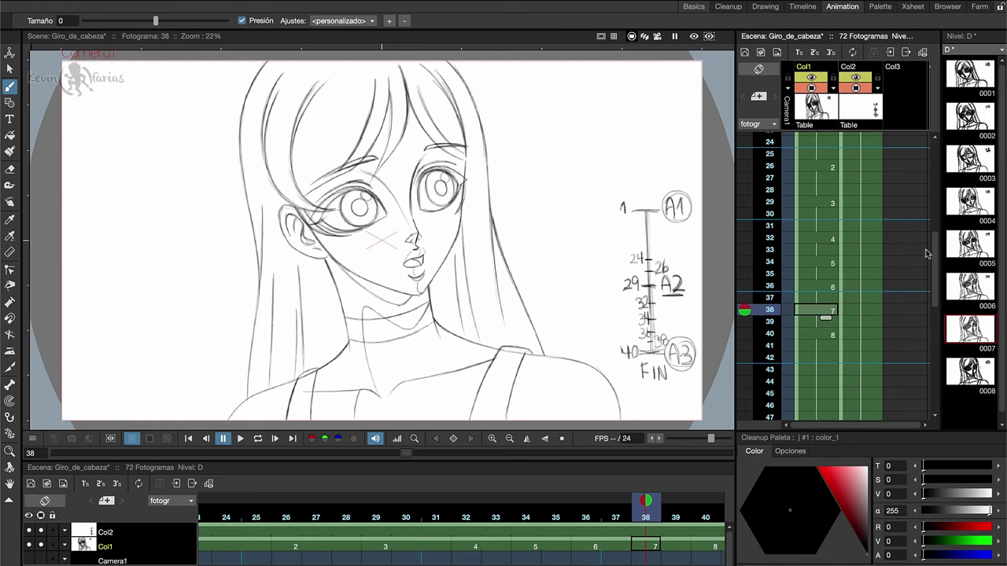
Create a blank drawing at frame 24 of Col1
{"action": "left_click_drag", "start_coordinate": [934, 249], "coordinate": [930, 217]}
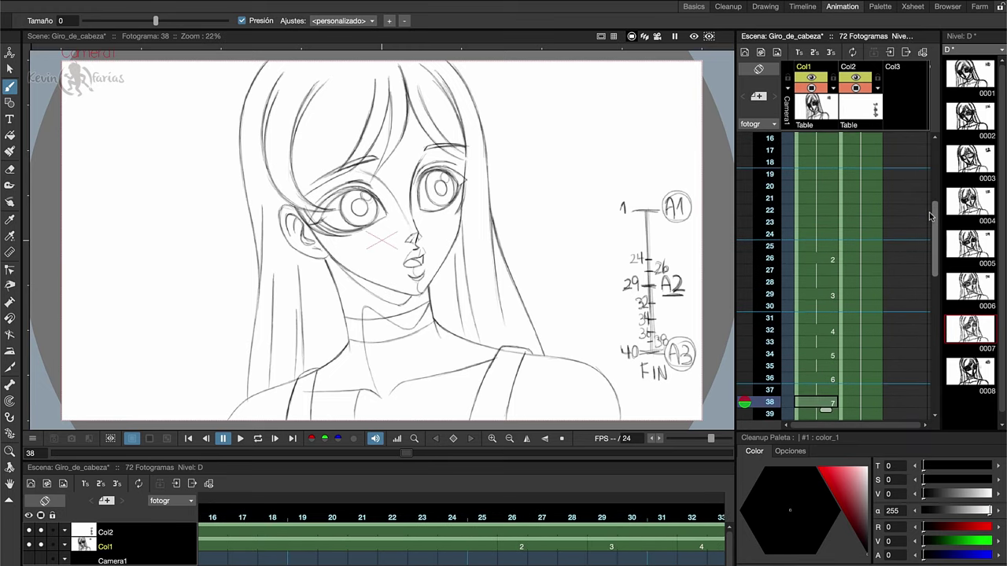
{"action": "left_click", "coordinate": [830, 235]}
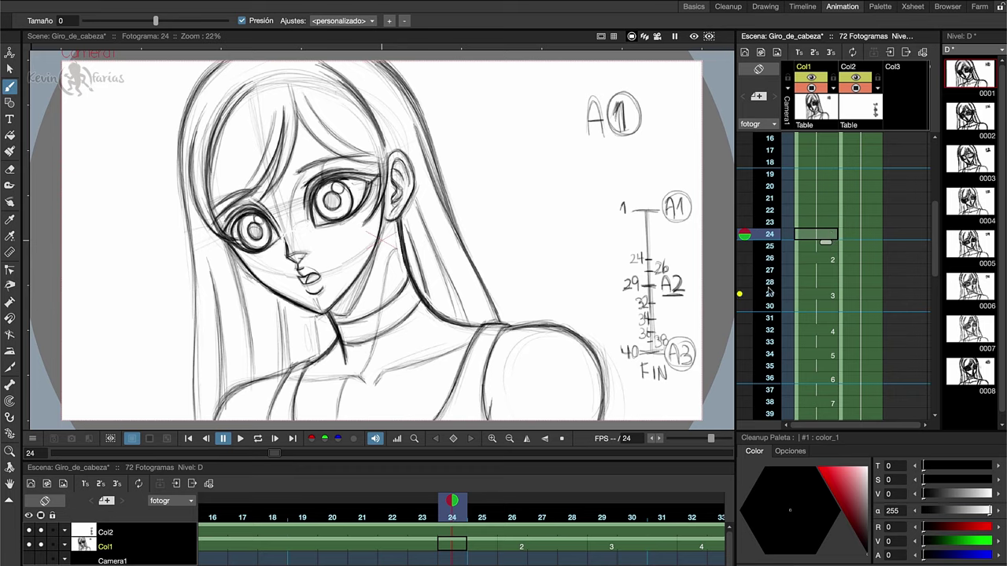
{"action": "right_click", "coordinate": [812, 233]}
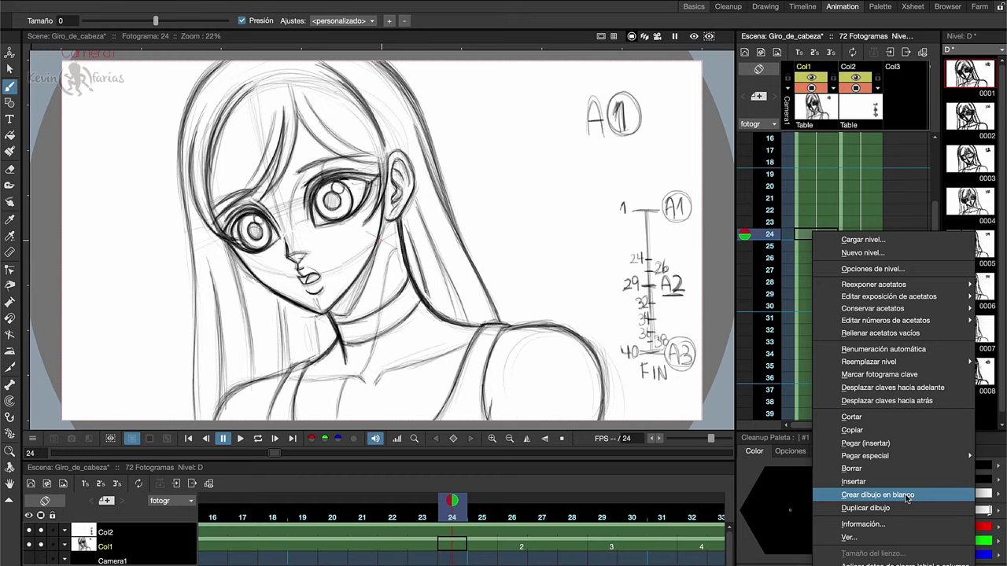
{"action": "left_click", "coordinate": [877, 495]}
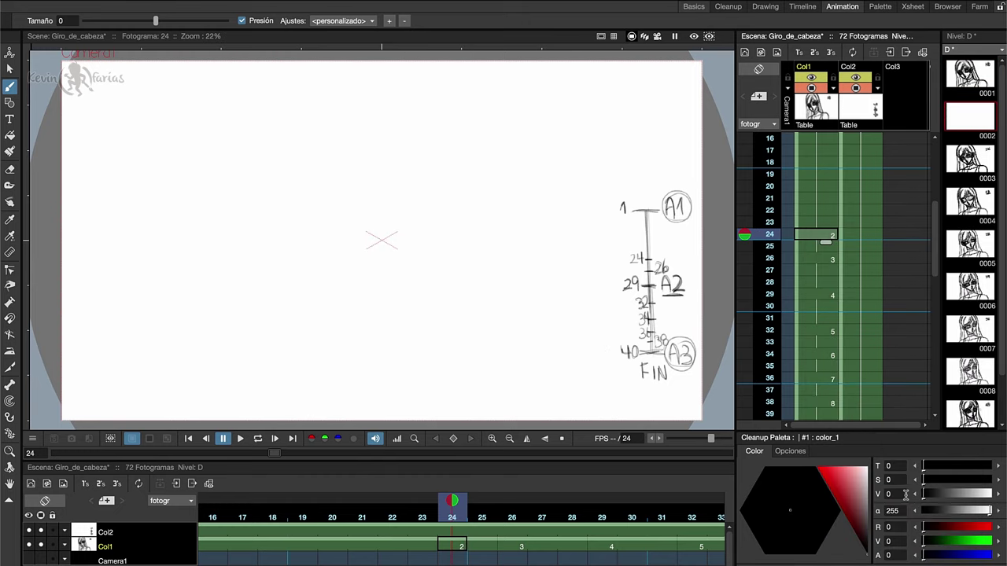
Set the onion skin for frame 24 to frames 23 and 26 and maximize the canvas
{"action": "left_click", "coordinate": [744, 224]}
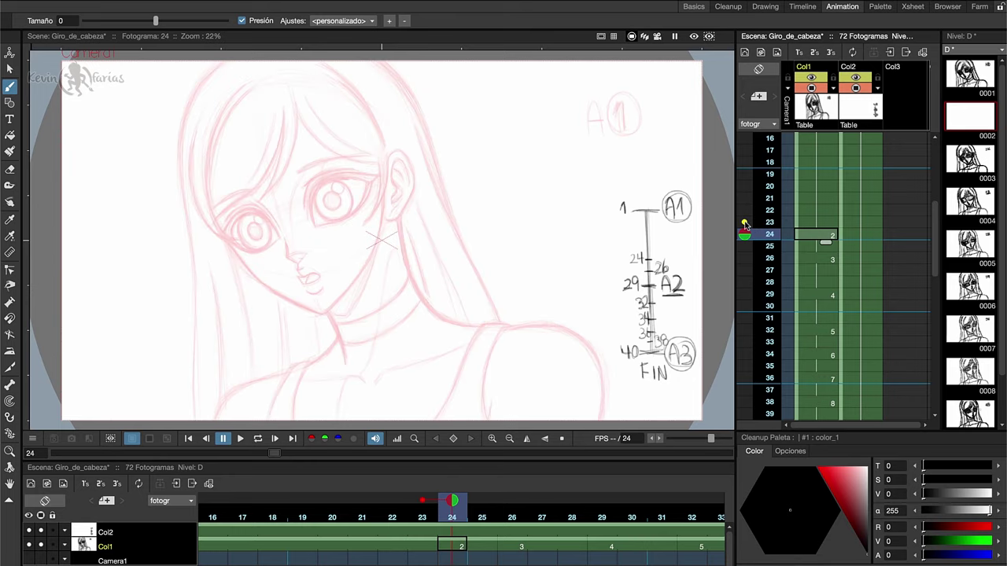
{"action": "left_click", "coordinate": [744, 258]}
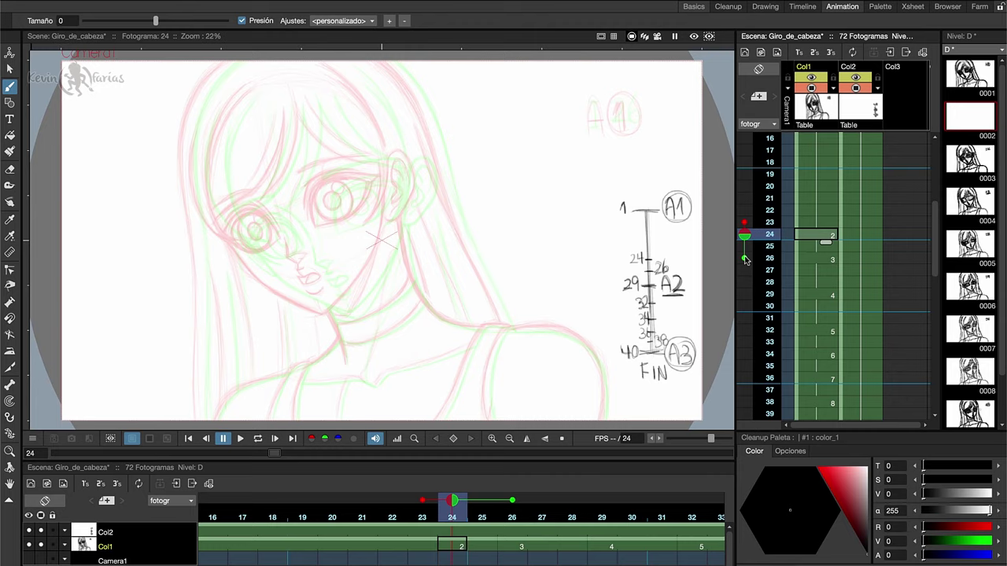
{"action": "key", "text": "`"}
Draw the frame 24 in-between's jaw, neck and shoulder outlines midway between the onion-skinned drawings
{"action": "left_click_drag", "start_coordinate": [296, 293], "coordinate": [443, 404]}
{"action": "left_click_drag", "start_coordinate": [443, 404], "coordinate": [528, 211]}
{"action": "mouse_move", "coordinate": [539, 278]}
{"action": "left_mouse_down"}
{"action": "mouse_move", "coordinate": [543, 323]}
{"action": "mouse_move", "coordinate": [647, 425]}
{"action": "left_mouse_up"}
{"action": "left_click_drag", "start_coordinate": [432, 401], "coordinate": [457, 474]}
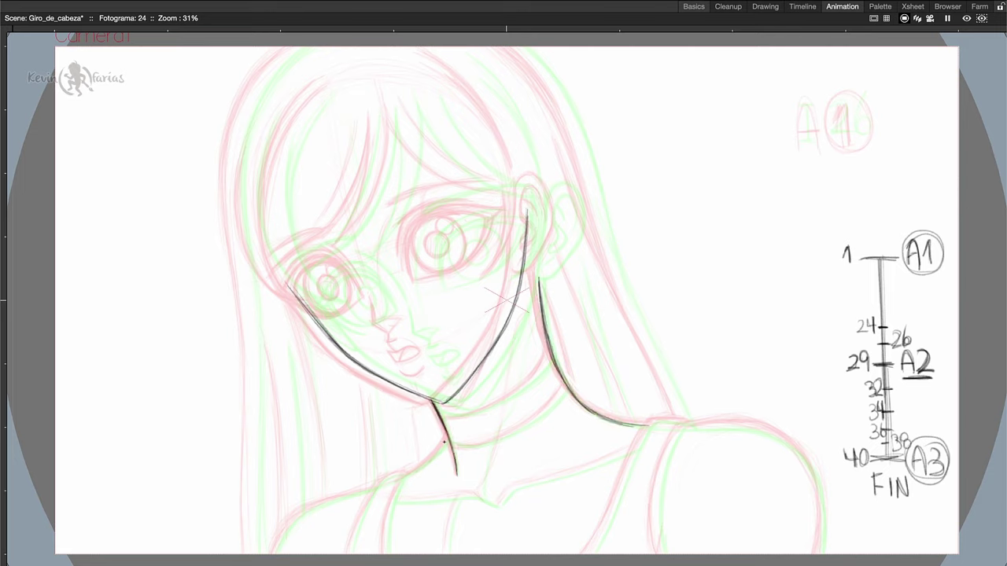
{"action": "left_click_drag", "start_coordinate": [447, 438], "coordinate": [275, 553]}
{"action": "left_click_drag", "start_coordinate": [647, 424], "coordinate": [822, 550]}
Add the straps, neckline, collarbones, neck muscle line and the choker's lower edge to the frame 24 in-between
{"action": "left_click_drag", "start_coordinate": [683, 425], "coordinate": [661, 553]}
{"action": "left_click_drag", "start_coordinate": [649, 423], "coordinate": [592, 554]}
{"action": "mouse_move", "coordinate": [405, 474]}
{"action": "left_mouse_down"}
{"action": "mouse_move", "coordinate": [386, 554]}
{"action": "mouse_move", "coordinate": [350, 503]}
{"action": "mouse_move", "coordinate": [483, 502]}
{"action": "left_mouse_up"}
{"action": "left_click_drag", "start_coordinate": [498, 503], "coordinate": [545, 483]}
{"action": "left_click_drag", "start_coordinate": [453, 499], "coordinate": [449, 554]}
{"action": "left_click_drag", "start_coordinate": [513, 488], "coordinate": [634, 450]}
{"action": "left_click_drag", "start_coordinate": [541, 308], "coordinate": [482, 504]}
{"action": "left_click_drag", "start_coordinate": [451, 448], "coordinate": [568, 385]}
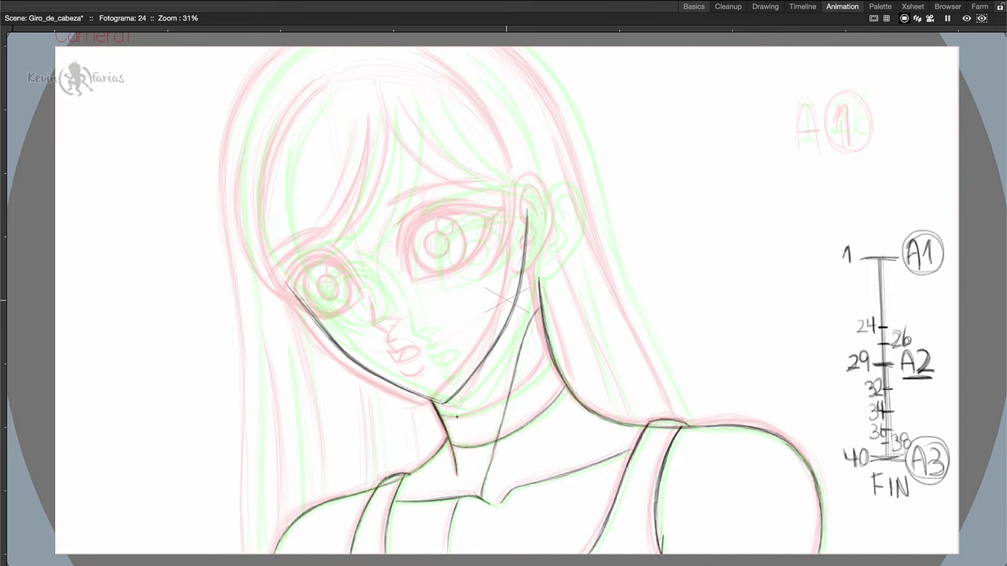
Draw the under-jaw line, the ear with its inner details and a forehead guideline on the frame 24 in-between
{"action": "left_click_drag", "start_coordinate": [515, 309], "coordinate": [441, 412]}
{"action": "left_click_drag", "start_coordinate": [527, 267], "coordinate": [551, 179]}
{"action": "left_click_drag", "start_coordinate": [551, 180], "coordinate": [543, 272]}
{"action": "left_click_drag", "start_coordinate": [340, 83], "coordinate": [362, 224]}
{"action": "left_click_drag", "start_coordinate": [543, 199], "coordinate": [535, 260]}
Draw the nose, nose-bridge contours, lips and chin on the frame 24 in-between
{"action": "left_click_drag", "start_coordinate": [405, 307], "coordinate": [425, 334]}
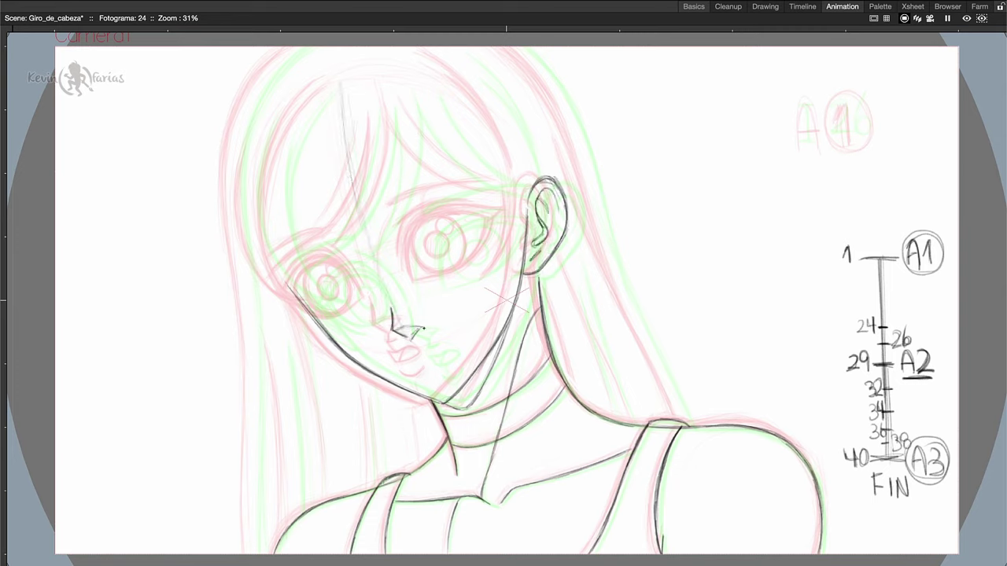
{"action": "left_click_drag", "start_coordinate": [342, 248], "coordinate": [383, 293]}
{"action": "left_click_drag", "start_coordinate": [393, 324], "coordinate": [421, 330]}
{"action": "left_click_drag", "start_coordinate": [393, 322], "coordinate": [414, 216]}
{"action": "left_click_drag", "start_coordinate": [406, 340], "coordinate": [441, 364]}
{"action": "mouse_move", "coordinate": [409, 349]}
{"action": "left_mouse_down"}
{"action": "mouse_move", "coordinate": [443, 367]}
{"action": "mouse_move", "coordinate": [448, 382]}
{"action": "left_mouse_up"}
{"action": "left_click_drag", "start_coordinate": [427, 371], "coordinate": [451, 402]}
Draw the eye nearest the ear, its lashes and both eyebrows on the frame 24 in-between
{"action": "left_click_drag", "start_coordinate": [440, 222], "coordinate": [428, 285]}
{"action": "left_click_drag", "start_coordinate": [425, 224], "coordinate": [508, 220]}
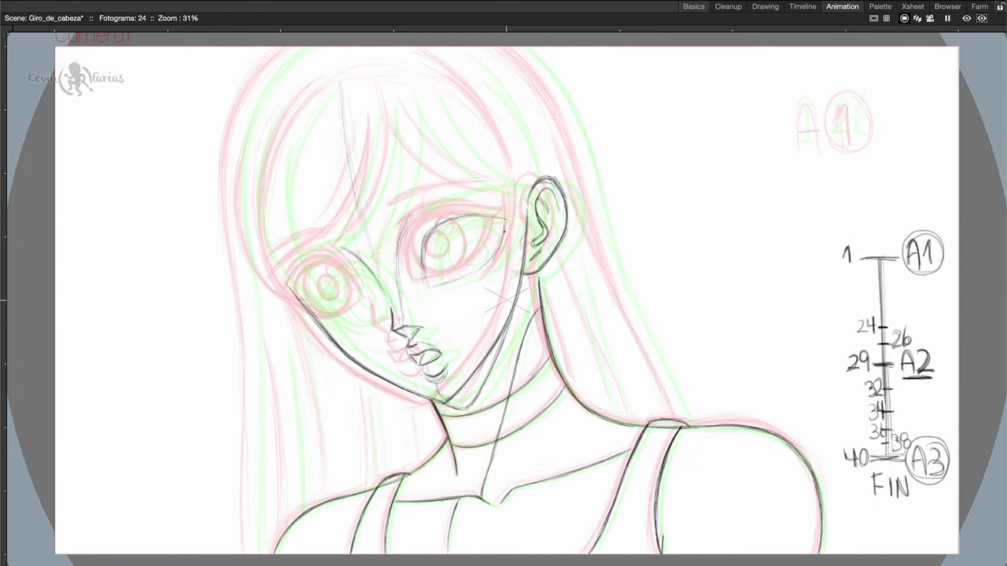
{"action": "left_click_drag", "start_coordinate": [430, 285], "coordinate": [506, 228]}
{"action": "mouse_move", "coordinate": [437, 236]}
{"action": "left_mouse_down"}
{"action": "mouse_move", "coordinate": [467, 271]}
{"action": "mouse_move", "coordinate": [473, 245]}
{"action": "left_mouse_up"}
{"action": "left_click_drag", "start_coordinate": [456, 242], "coordinate": [466, 255]}
{"action": "left_click_drag", "start_coordinate": [405, 208], "coordinate": [516, 183]}
{"action": "left_click_drag", "start_coordinate": [277, 265], "coordinate": [346, 233]}
{"action": "left_click_drag", "start_coordinate": [422, 236], "coordinate": [522, 211]}
Draw the far eye with its iris and lashes and add the near eye's highlight on the frame 24 in-between
{"action": "left_click_drag", "start_coordinate": [350, 248], "coordinate": [385, 297]}
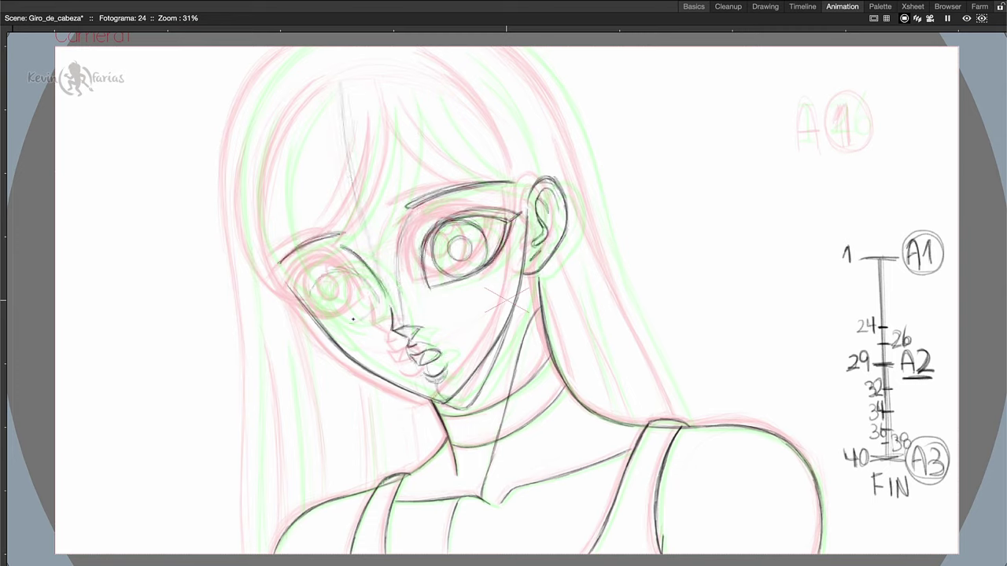
{"action": "left_click_drag", "start_coordinate": [310, 283], "coordinate": [377, 315]}
{"action": "mouse_move", "coordinate": [331, 271]}
{"action": "left_mouse_down"}
{"action": "mouse_move", "coordinate": [343, 269]}
{"action": "mouse_move", "coordinate": [368, 316]}
{"action": "left_mouse_up"}
{"action": "mouse_move", "coordinate": [298, 311]}
{"action": "left_mouse_down"}
{"action": "mouse_move", "coordinate": [338, 309]}
{"action": "mouse_move", "coordinate": [362, 268]}
{"action": "left_mouse_up"}
{"action": "left_click_drag", "start_coordinate": [456, 228], "coordinate": [476, 241]}
Draw the parted bangs and the hair locks framing the face on the frame 24 in-between
{"action": "left_click_drag", "start_coordinate": [384, 126], "coordinate": [354, 236]}
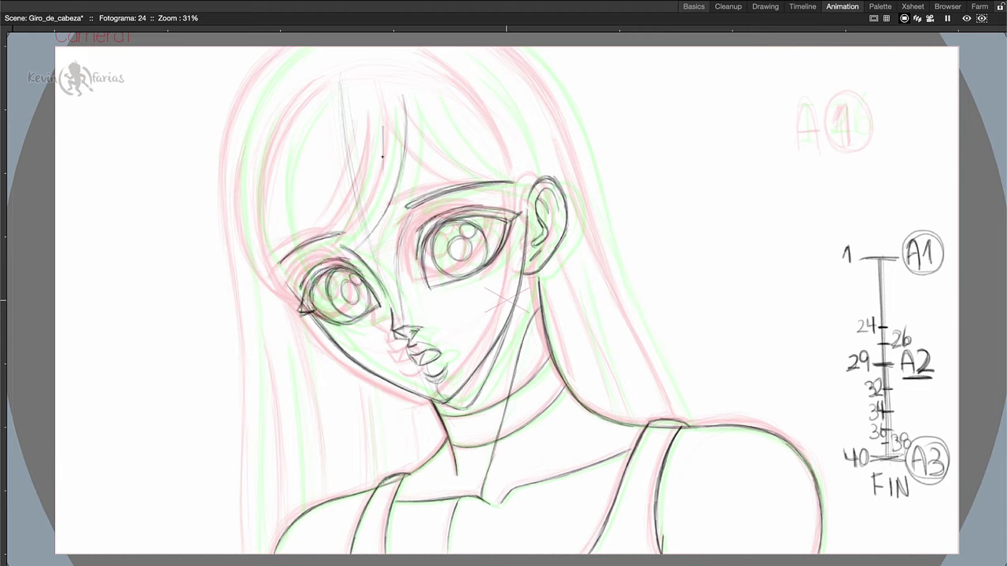
{"action": "left_click_drag", "start_coordinate": [405, 94], "coordinate": [346, 260]}
{"action": "left_click_drag", "start_coordinate": [404, 118], "coordinate": [519, 189]}
{"action": "left_click_drag", "start_coordinate": [328, 91], "coordinate": [275, 259]}
{"action": "left_click_drag", "start_coordinate": [369, 119], "coordinate": [331, 228]}
{"action": "left_click_drag", "start_coordinate": [272, 114], "coordinate": [246, 236]}
{"action": "left_click_drag", "start_coordinate": [324, 101], "coordinate": [272, 283]}
{"action": "left_click_drag", "start_coordinate": [371, 118], "coordinate": [329, 229]}
{"action": "mouse_move", "coordinate": [415, 93]}
{"action": "left_mouse_down"}
{"action": "mouse_move", "coordinate": [521, 186]}
{"action": "mouse_move", "coordinate": [496, 280]}
{"action": "left_mouse_up"}
{"action": "left_click_drag", "start_coordinate": [465, 73], "coordinate": [522, 170]}
{"action": "left_click_drag", "start_coordinate": [441, 50], "coordinate": [523, 174]}
Draw the outer head contour and the long hair strands on both sides of the frame 24 in-between
{"action": "mouse_move", "coordinate": [516, 47]}
{"action": "left_mouse_down"}
{"action": "mouse_move", "coordinate": [683, 423]}
{"action": "mouse_move", "coordinate": [621, 283]}
{"action": "left_mouse_up"}
{"action": "left_click_drag", "start_coordinate": [571, 263], "coordinate": [633, 425]}
{"action": "left_click_drag", "start_coordinate": [303, 48], "coordinate": [235, 551]}
{"action": "left_click_drag", "start_coordinate": [274, 338], "coordinate": [293, 526]}
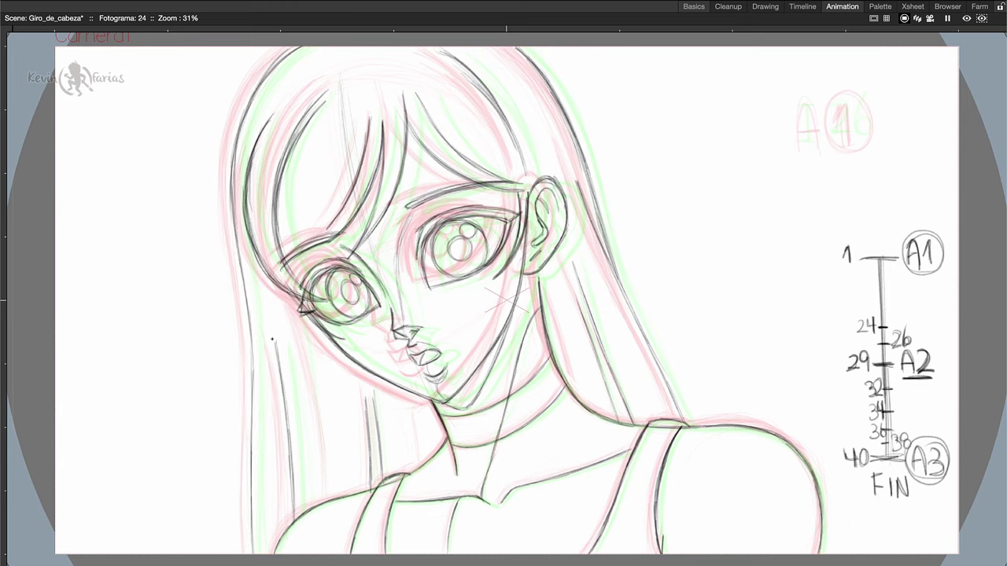
{"action": "left_click_drag", "start_coordinate": [293, 299], "coordinate": [323, 502]}
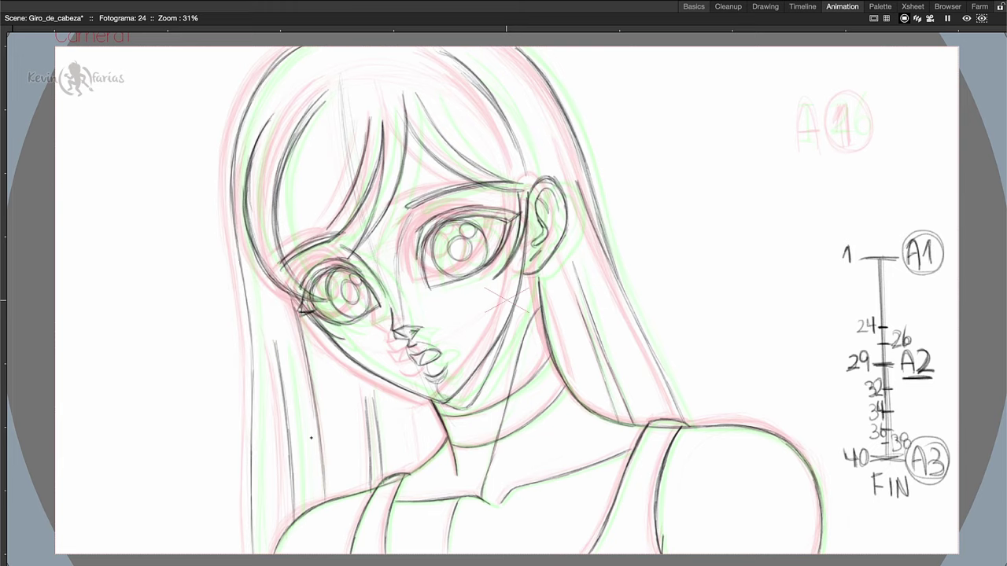
Restore the full workspace, fit the canvas view and remove the onion skin markers at frames 26 and 23
{"action": "key", "text": "grave"}
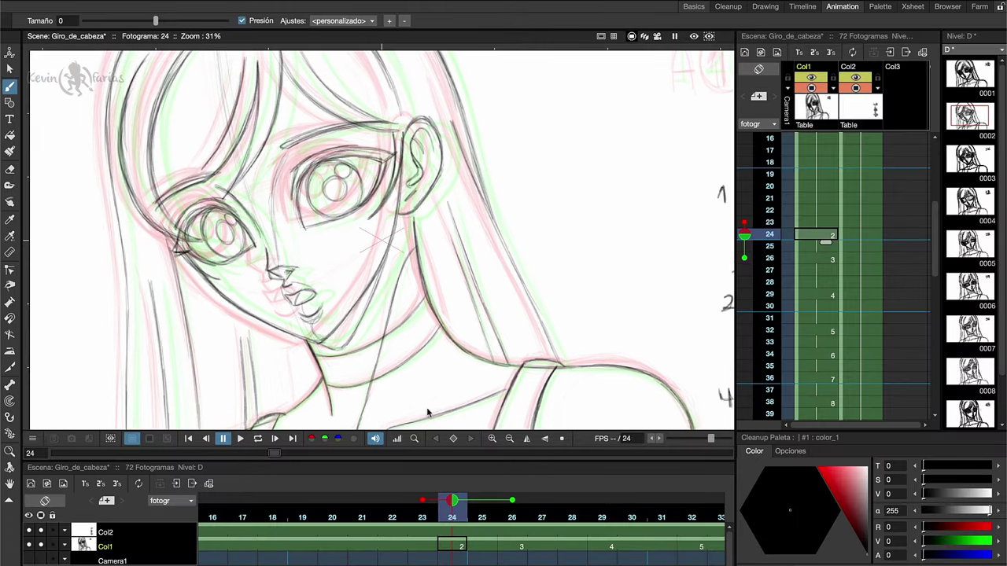
{"action": "left_click", "coordinate": [560, 440]}
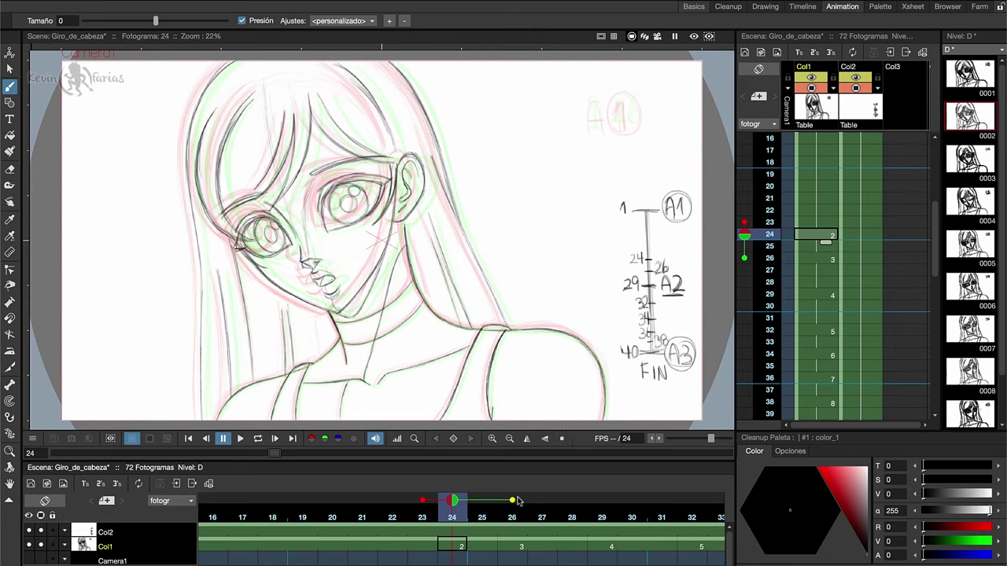
{"action": "left_click_drag", "start_coordinate": [511, 501], "coordinate": [453, 501]}
{"action": "left_click", "coordinate": [423, 501]}
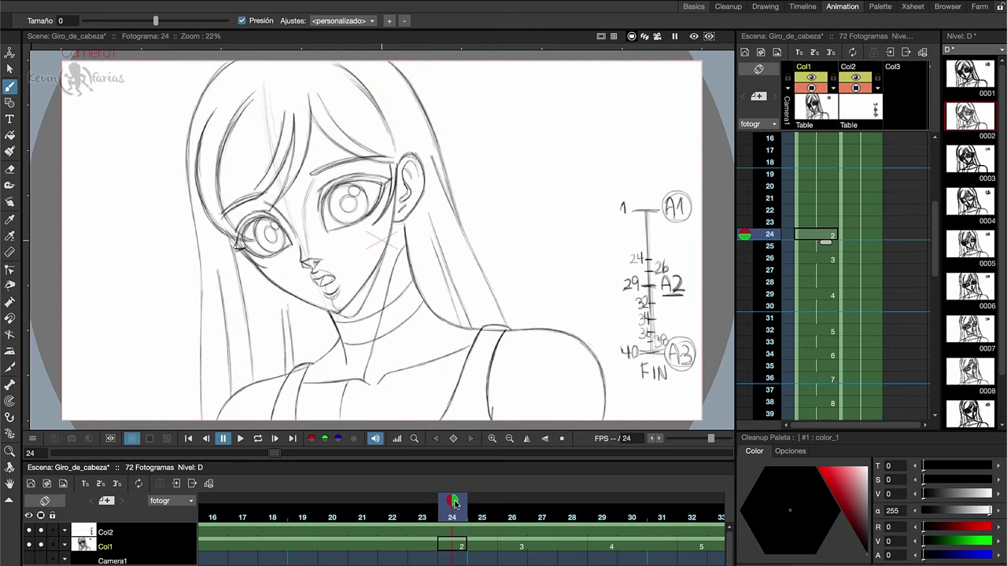
Save the scene and play the head turn animation in a loop
{"action": "key", "text": "ctrl+s"}
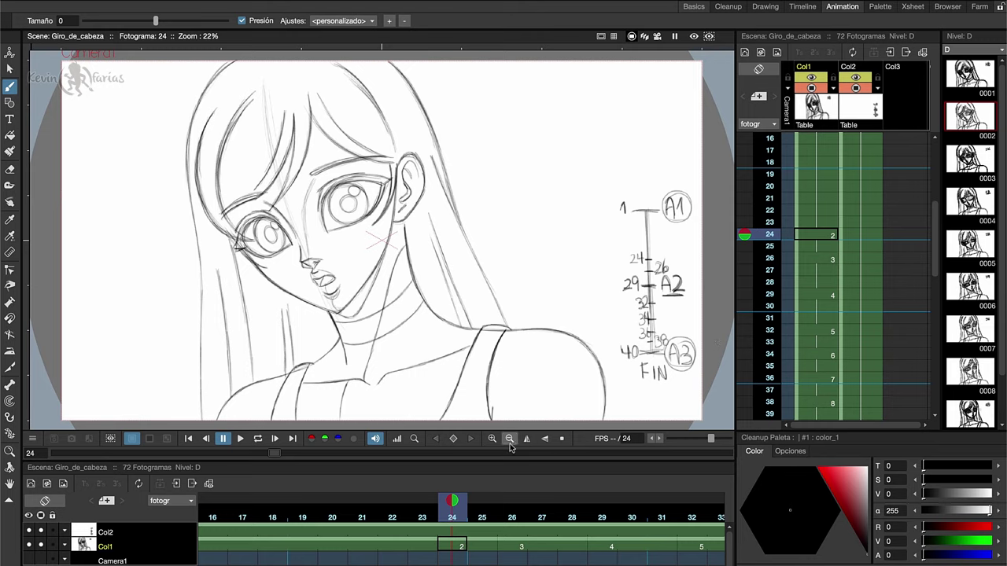
{"action": "left_click", "coordinate": [257, 439]}
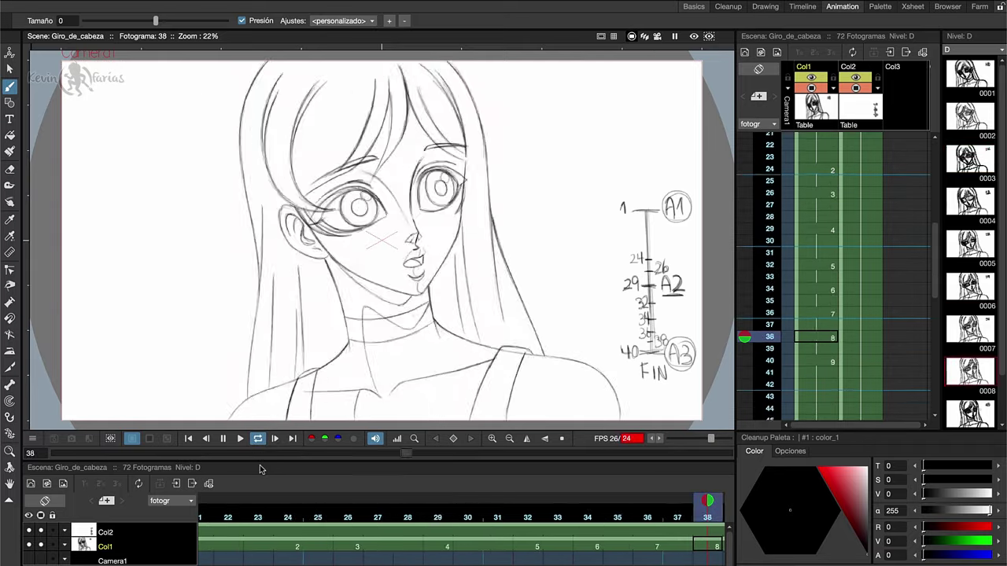
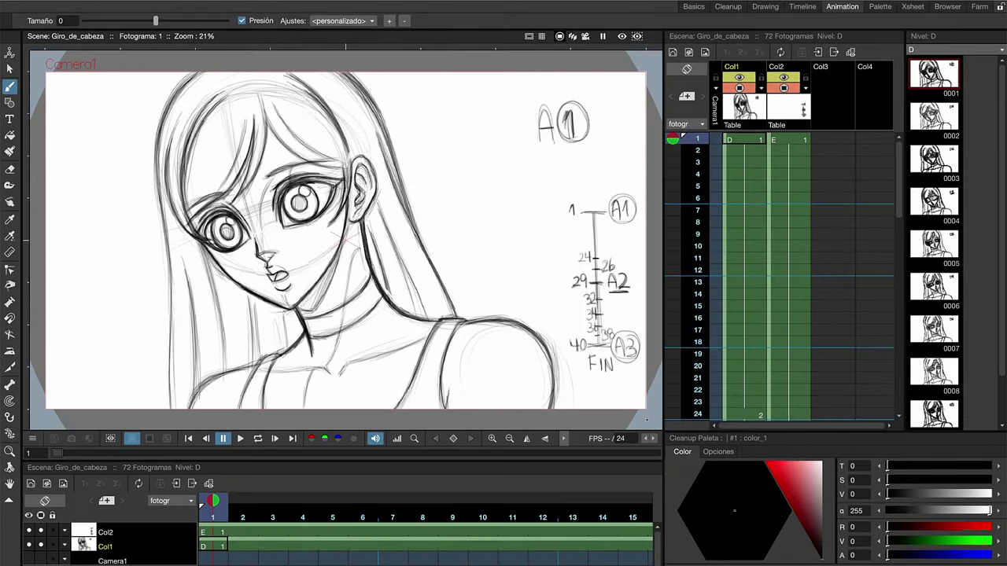
Select the key drawing at frame 40 of Col1 and review the timing of the drawings around it
{"action": "left_click_drag", "start_coordinate": [899, 191], "coordinate": [892, 313]}
{"action": "left_click", "coordinate": [760, 250]}
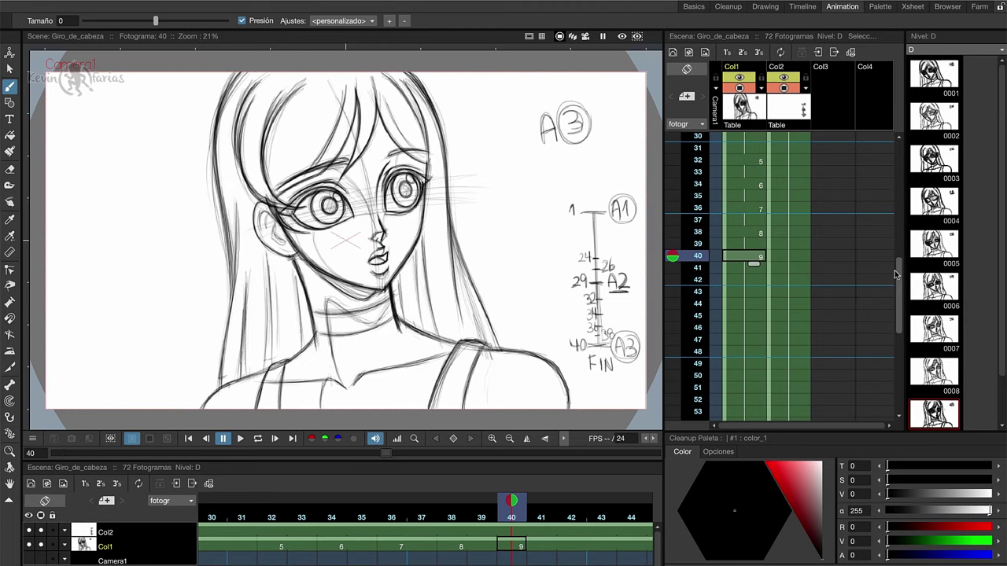
{"action": "left_click_drag", "start_coordinate": [898, 277], "coordinate": [896, 232]}
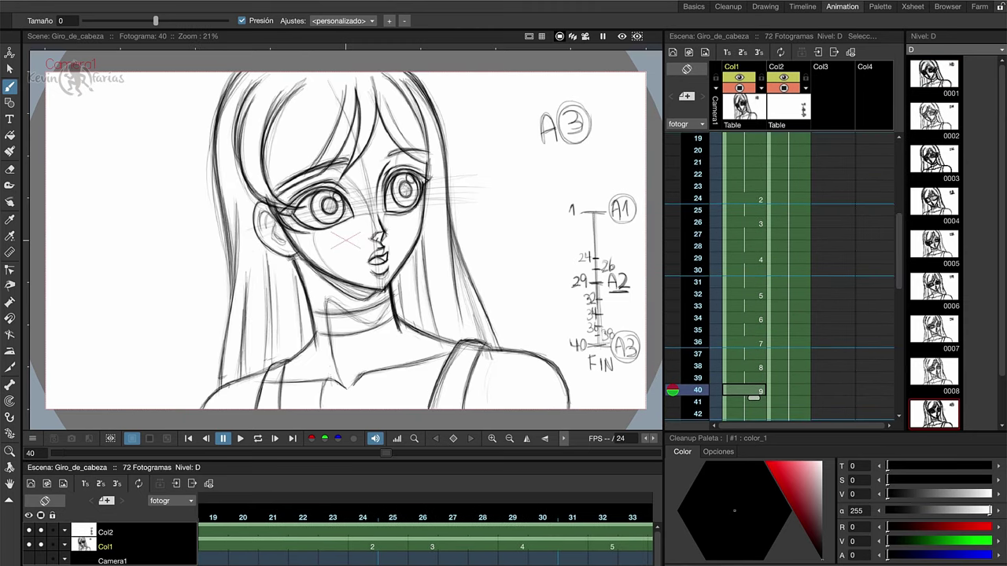
{"action": "scroll", "coordinate": [425, 539], "scroll_direction": "right", "scroll_amount": 1}
{"action": "scroll", "coordinate": [424, 539], "scroll_direction": "right", "scroll_amount": 5}
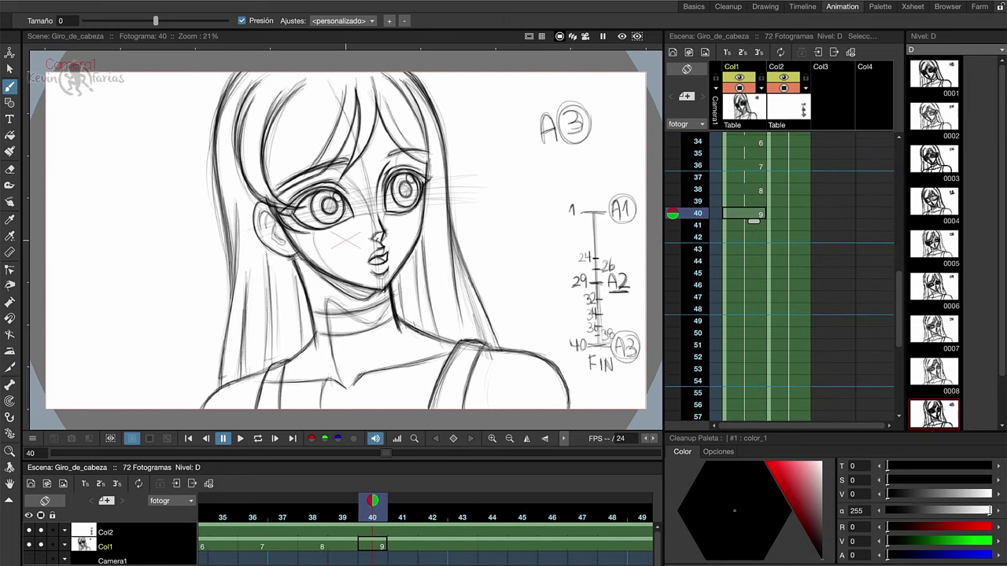
{"action": "scroll", "coordinate": [425, 539], "scroll_direction": "left", "scroll_amount": 2}
{"action": "scroll", "coordinate": [425, 539], "scroll_direction": "right", "scroll_amount": 2}
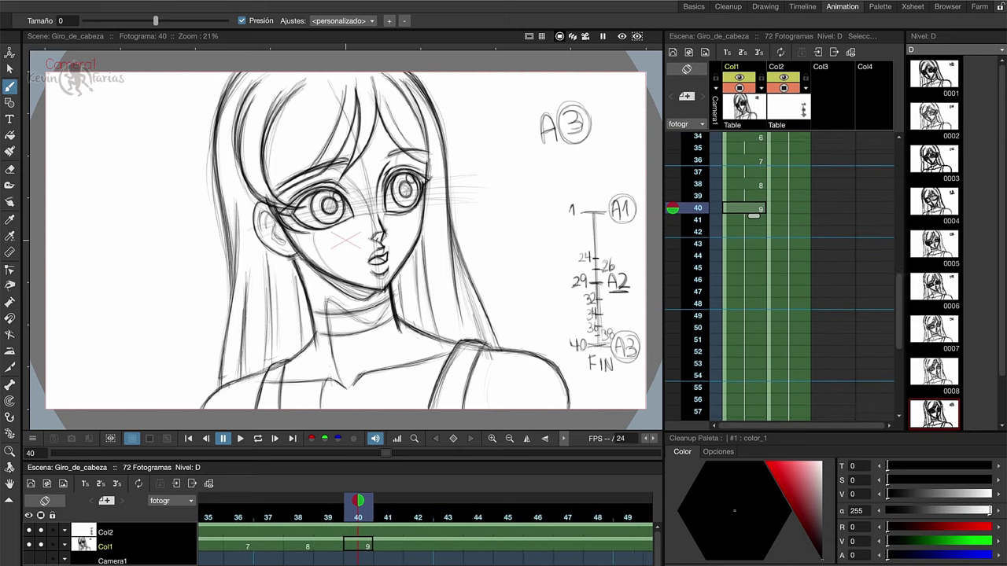
{"action": "scroll", "coordinate": [425, 539], "scroll_direction": "left", "scroll_amount": 1}
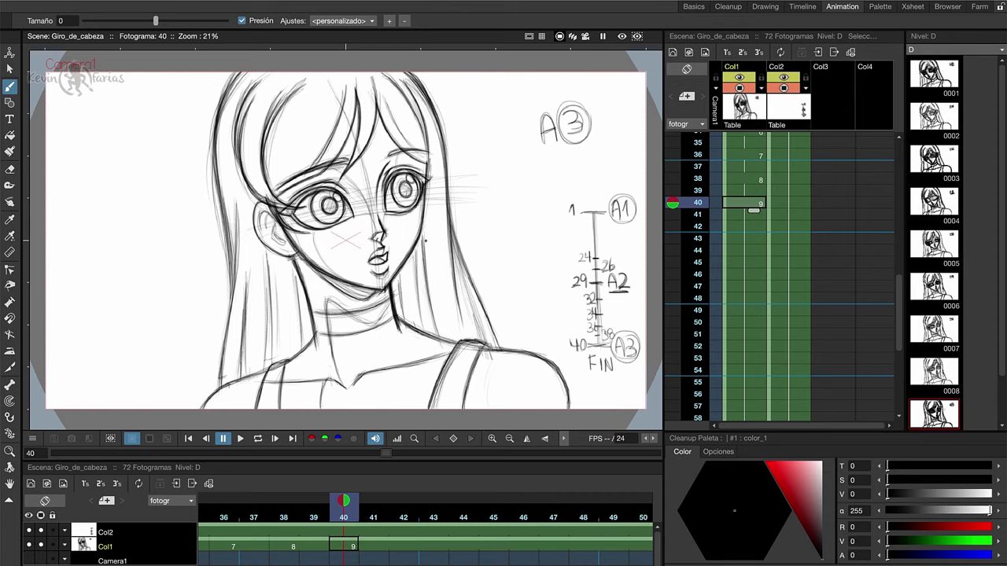
Create a blank drawing at frame 40 of Col3 and extend its exposure to frame 72
{"action": "left_click", "coordinate": [831, 77]}
{"action": "right_click", "coordinate": [830, 204]}
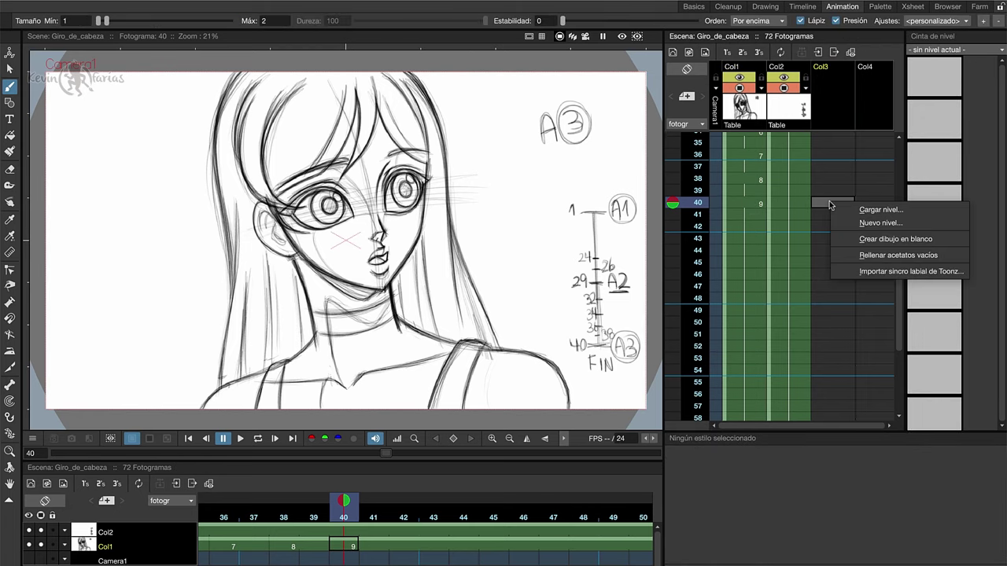
{"action": "left_click", "coordinate": [869, 244]}
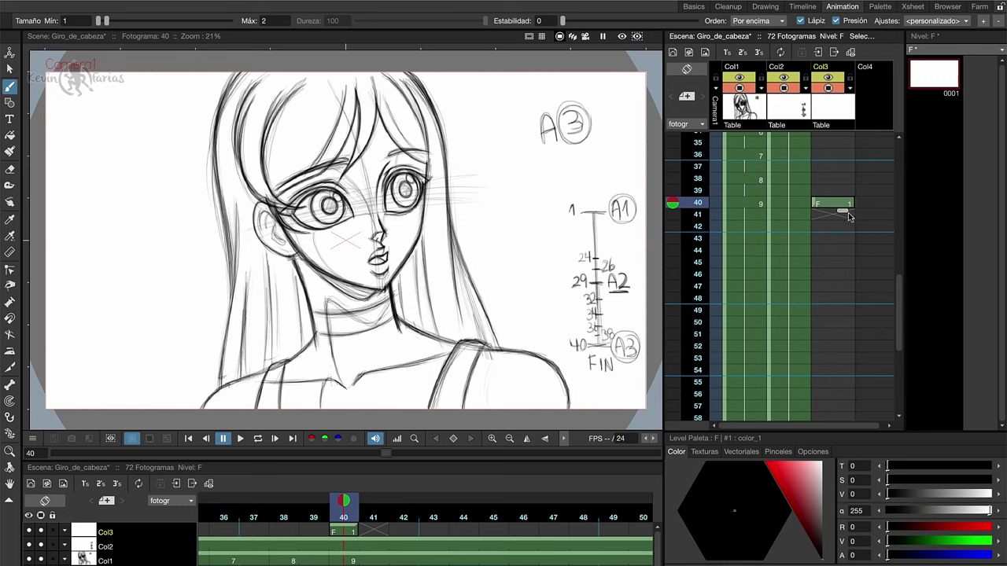
{"action": "left_click_drag", "start_coordinate": [842, 217], "coordinate": [843, 367]}
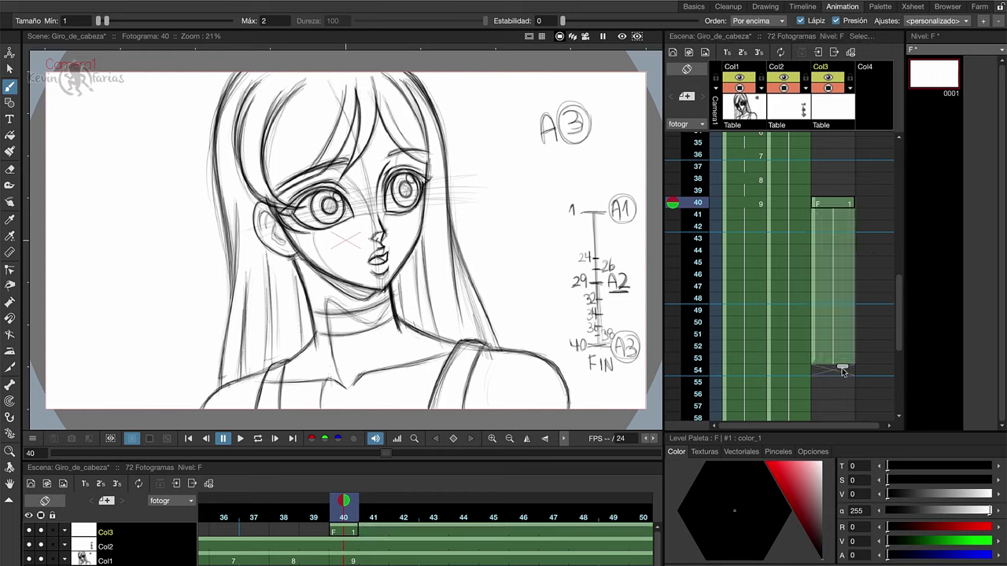
{"action": "left_click_drag", "start_coordinate": [901, 305], "coordinate": [901, 366]}
{"action": "left_click_drag", "start_coordinate": [844, 185], "coordinate": [842, 417]}
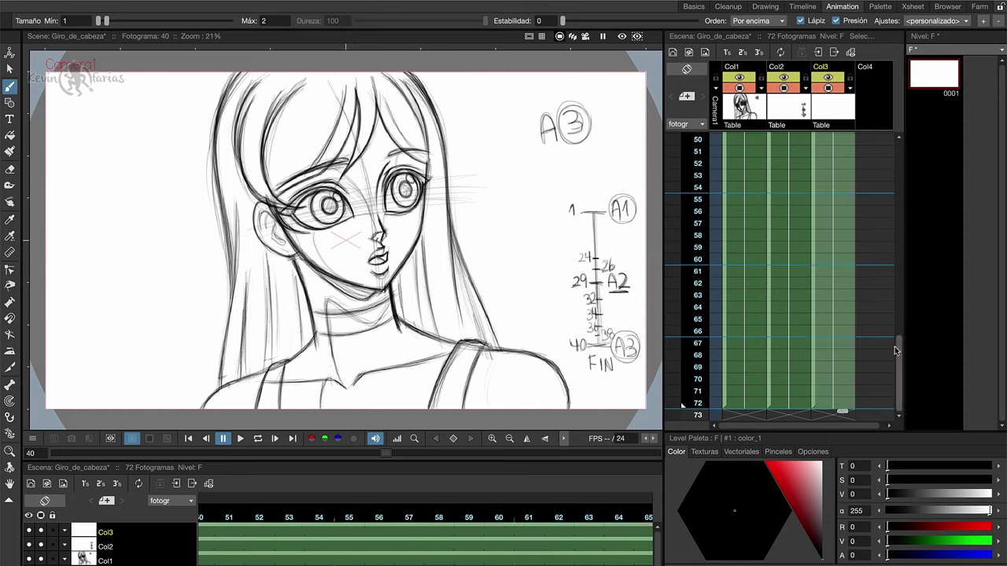
{"action": "left_click_drag", "start_coordinate": [899, 353], "coordinate": [899, 264]}
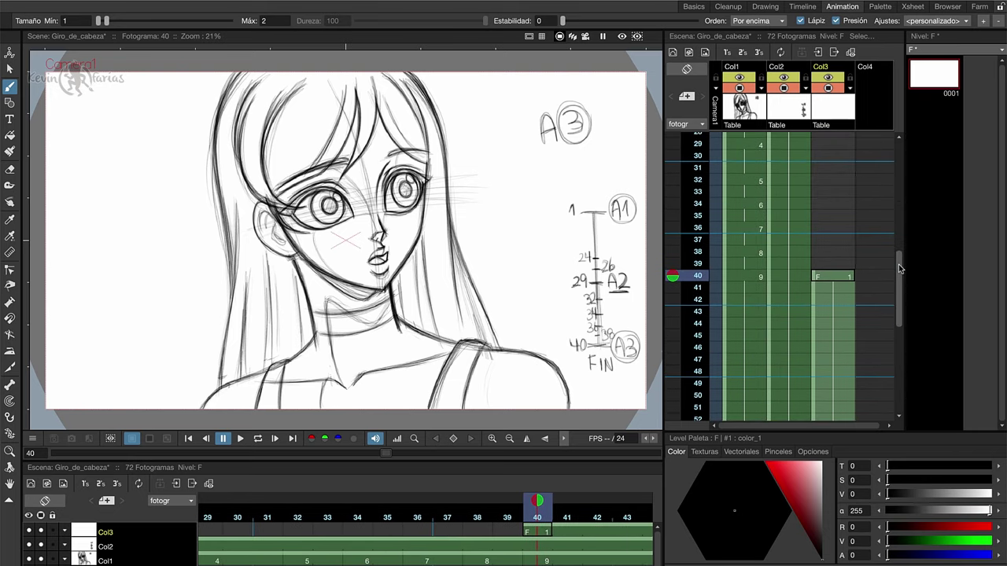
Move the new blank column between the character column and the timing chart column, and rename it OJOS
{"action": "left_click_drag", "start_coordinate": [832, 69], "coordinate": [779, 70]}
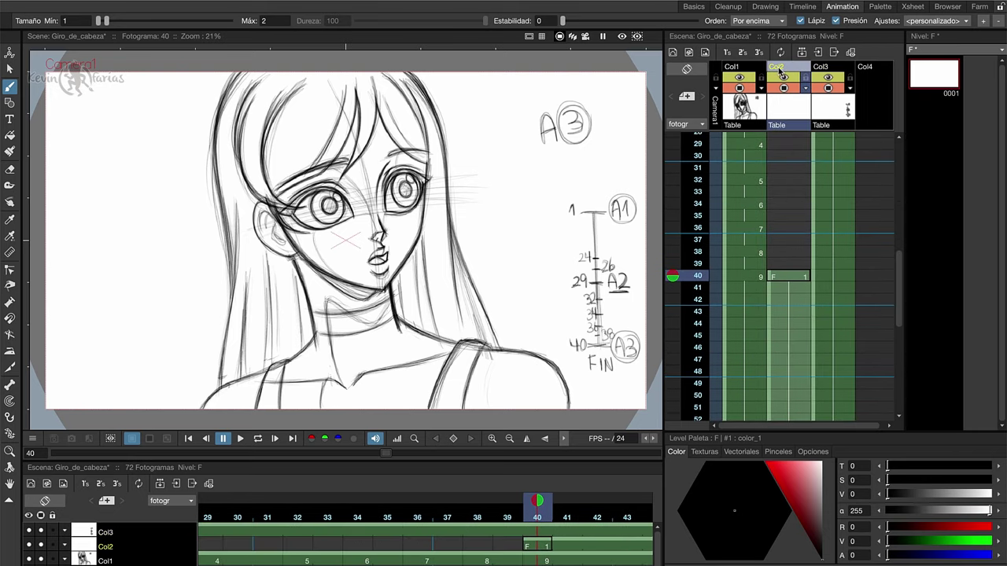
{"action": "double_click", "coordinate": [776, 67]}
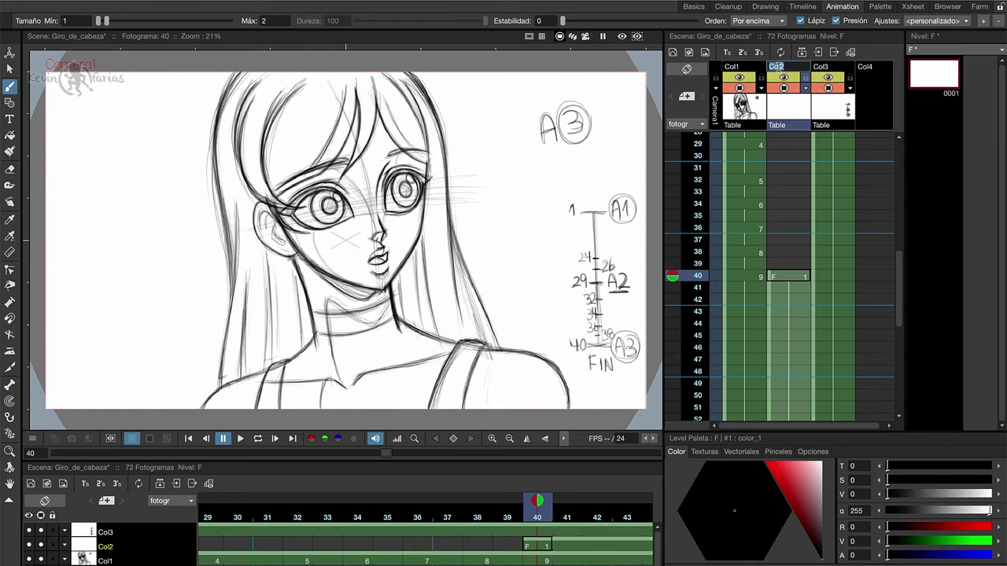
{"action": "type", "text": "o"}
{"action": "key", "text": "Return"}
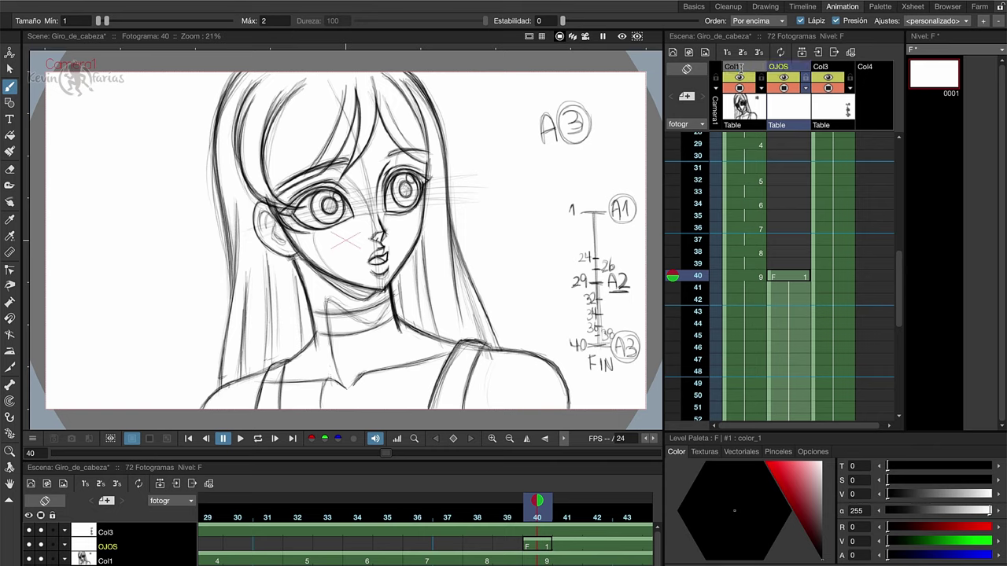
Rename the character drawing column Col1 as CUERPO
{"action": "left_click", "coordinate": [740, 67]}
{"action": "type", "text": "CU"}
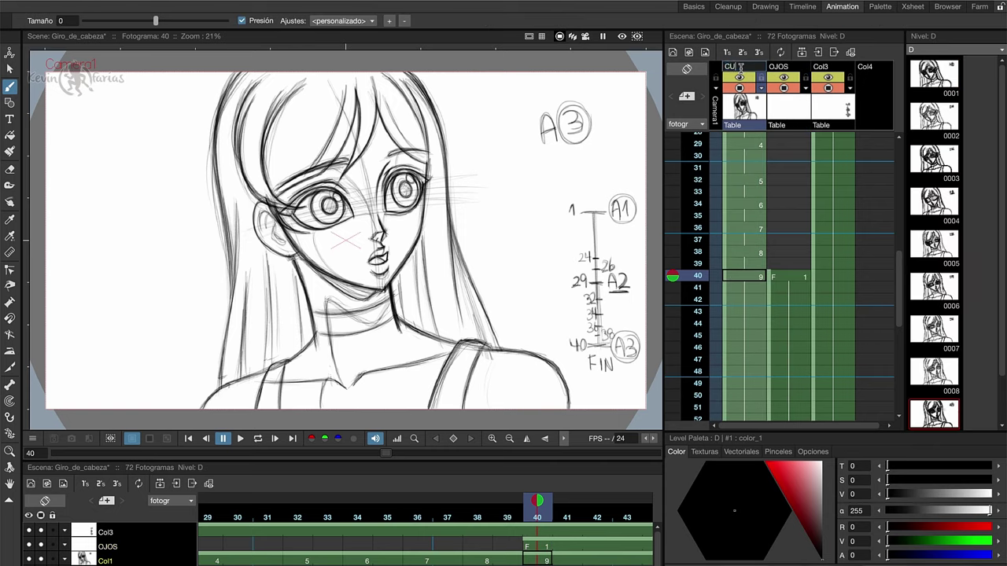
{"action": "type", "text": "ERPO"}
{"action": "key", "text": "Return"}
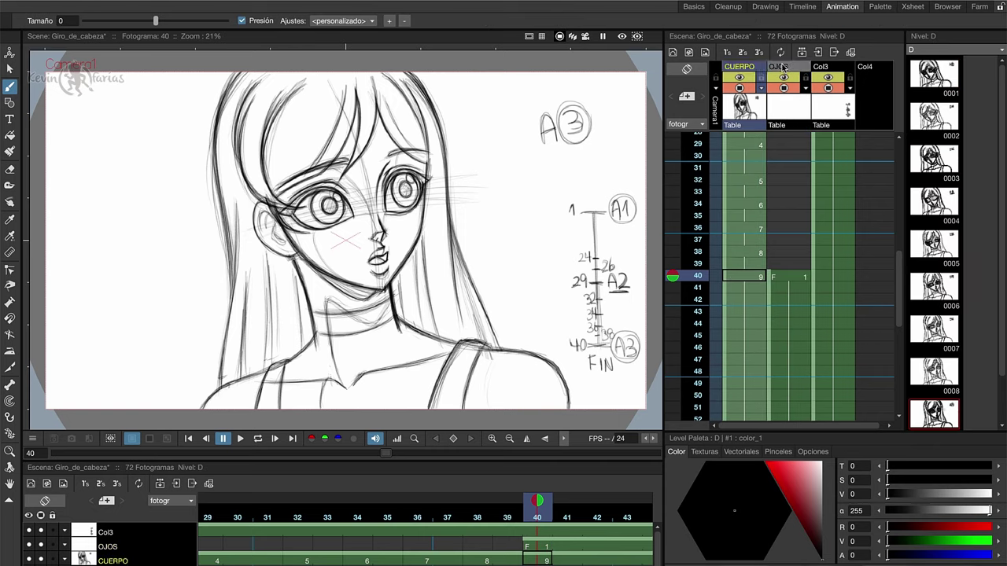
{"action": "left_click", "coordinate": [779, 68]}
Lasso the eye nearest the timing chart in CUERPO's frame 40 drawing, cut it and paste it into the OJOS drawing
{"action": "left_click", "coordinate": [755, 277]}
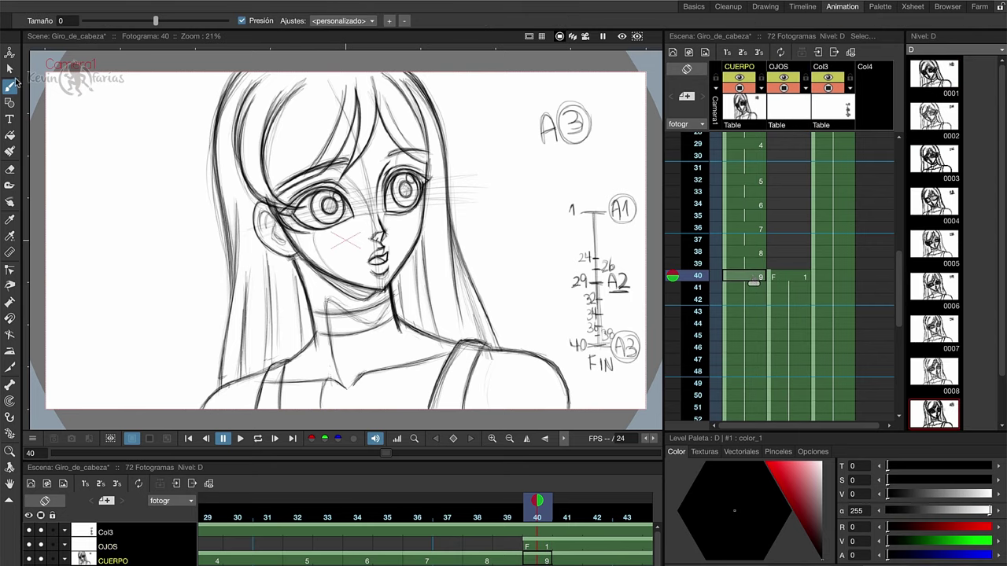
{"action": "left_click", "coordinate": [10, 71]}
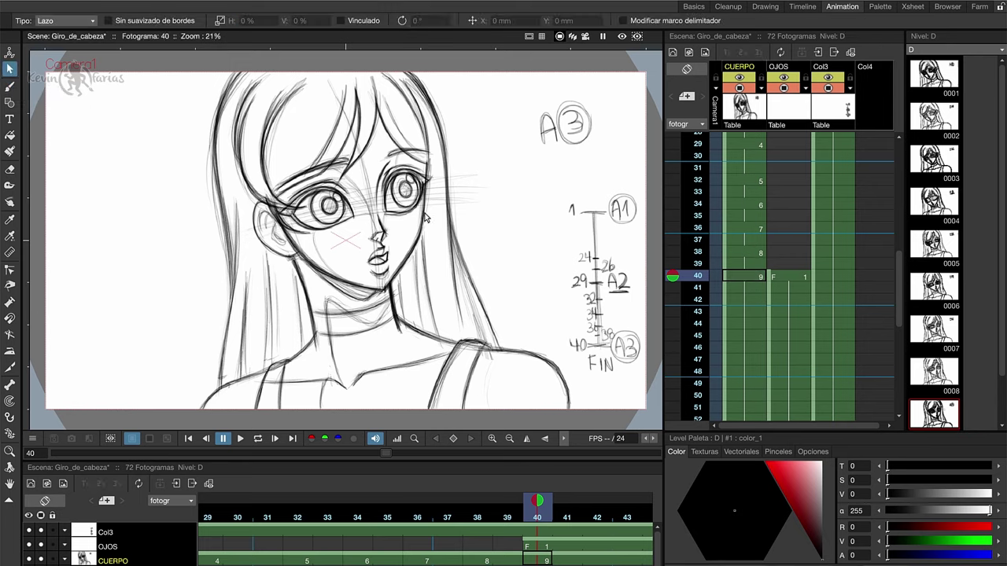
{"action": "mouse_move", "coordinate": [425, 218]}
{"action": "left_mouse_down"}
{"action": "mouse_move", "coordinate": [417, 153]}
{"action": "mouse_move", "coordinate": [384, 177]}
{"action": "mouse_move", "coordinate": [417, 229]}
{"action": "left_mouse_up"}
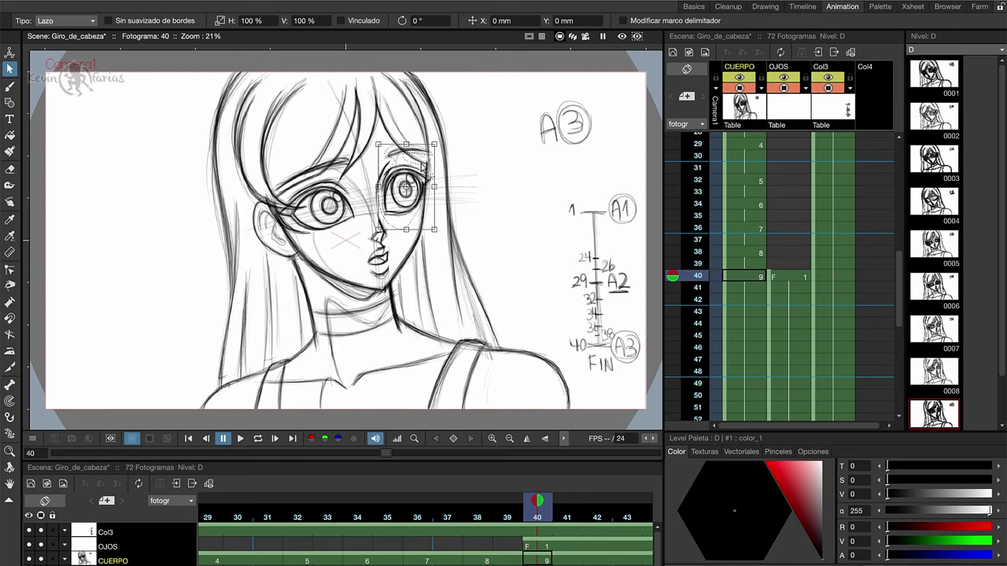
{"action": "left_click", "coordinate": [139, 2]}
{"action": "left_click", "coordinate": [146, 26]}
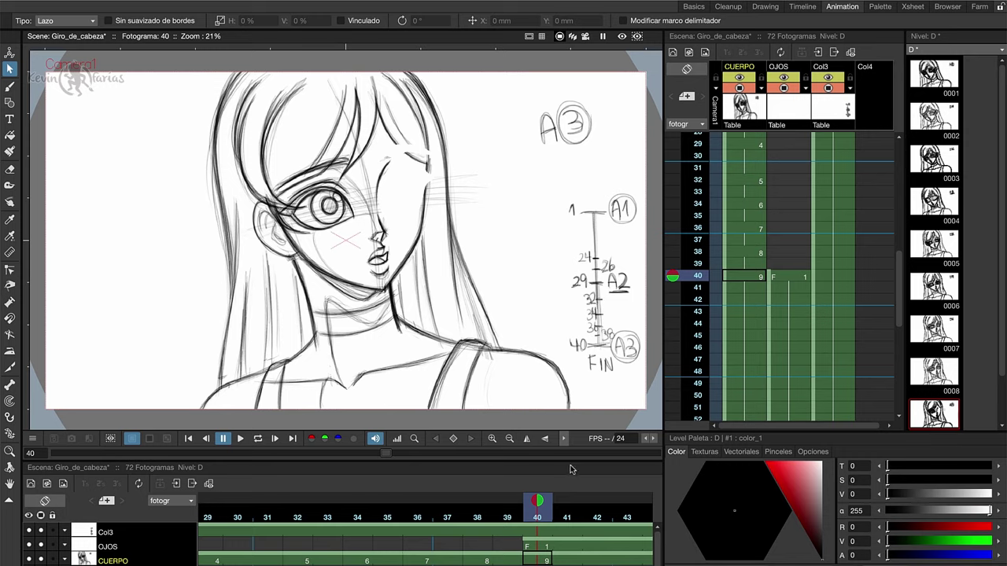
{"action": "left_click", "coordinate": [789, 277]}
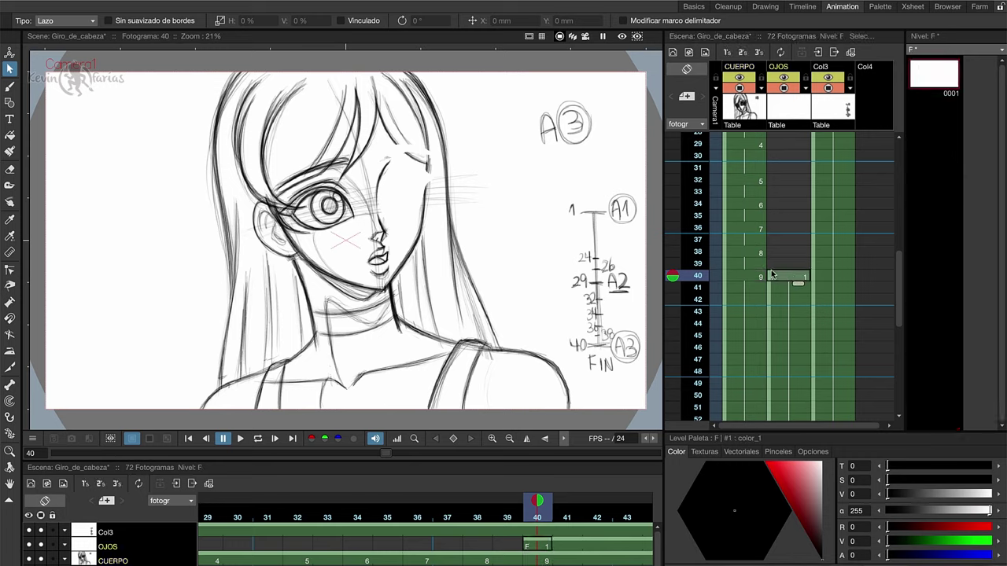
{"action": "left_click", "coordinate": [137, 0]}
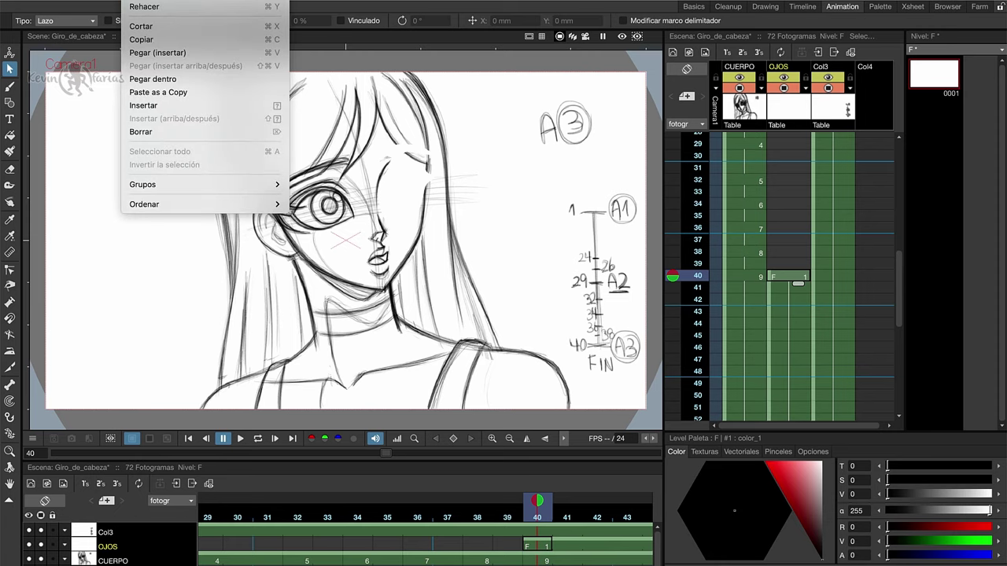
{"action": "left_click", "coordinate": [161, 57]}
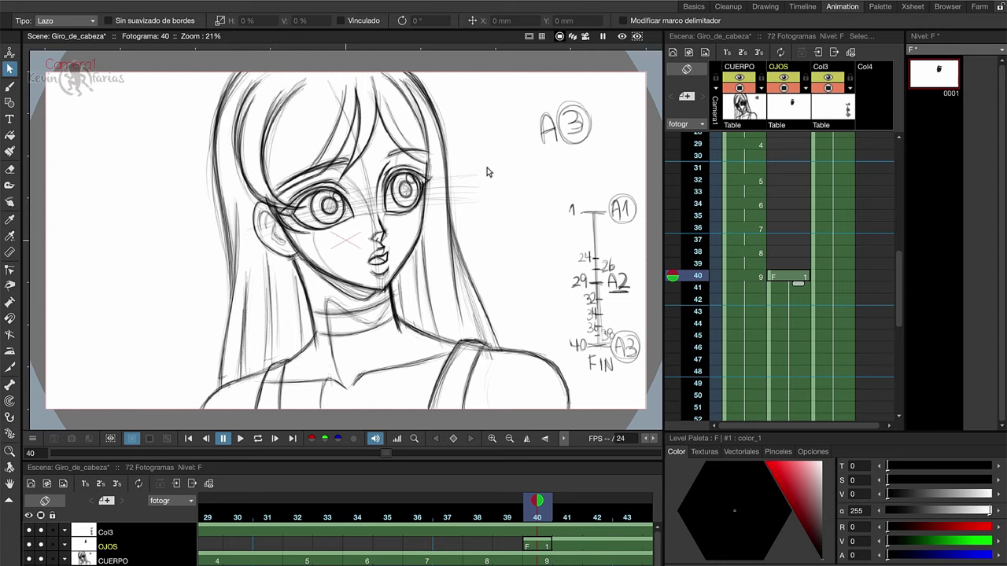
Cut the other eye, beside the ear, from CUERPO's frame 40 drawing and paste it into the OJOS drawing
{"action": "left_click", "coordinate": [743, 278]}
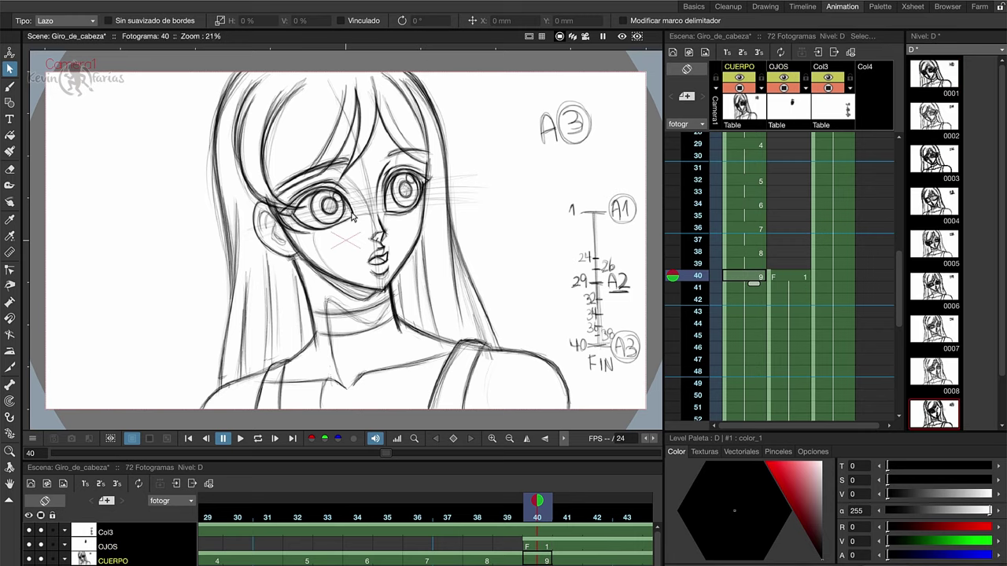
{"action": "mouse_move", "coordinate": [357, 226]}
{"action": "left_mouse_down"}
{"action": "mouse_move", "coordinate": [343, 166]}
{"action": "mouse_move", "coordinate": [307, 175]}
{"action": "mouse_move", "coordinate": [285, 236]}
{"action": "mouse_move", "coordinate": [354, 225]}
{"action": "left_mouse_up"}
{"action": "left_click", "coordinate": [122, 1]}
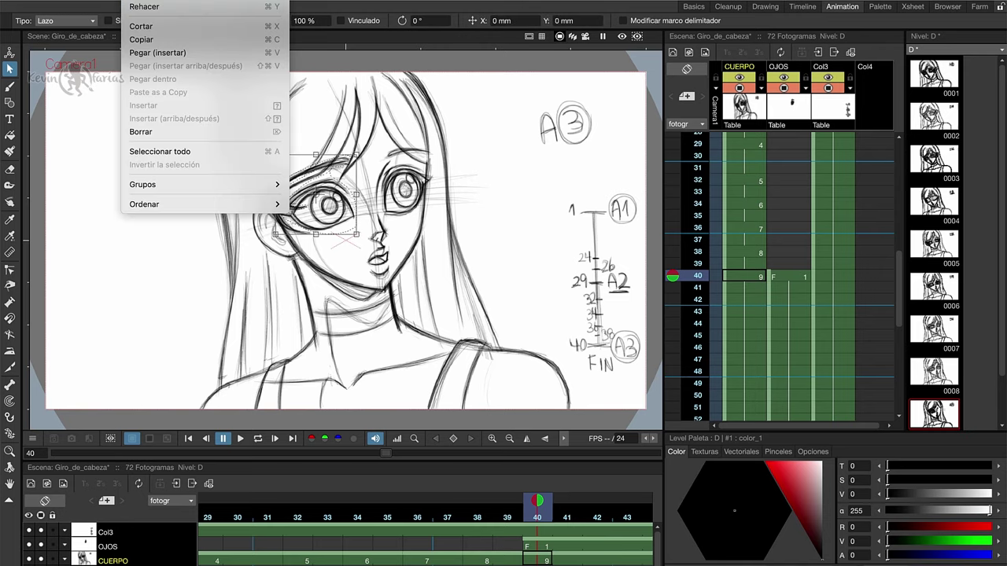
{"action": "left_click", "coordinate": [148, 26]}
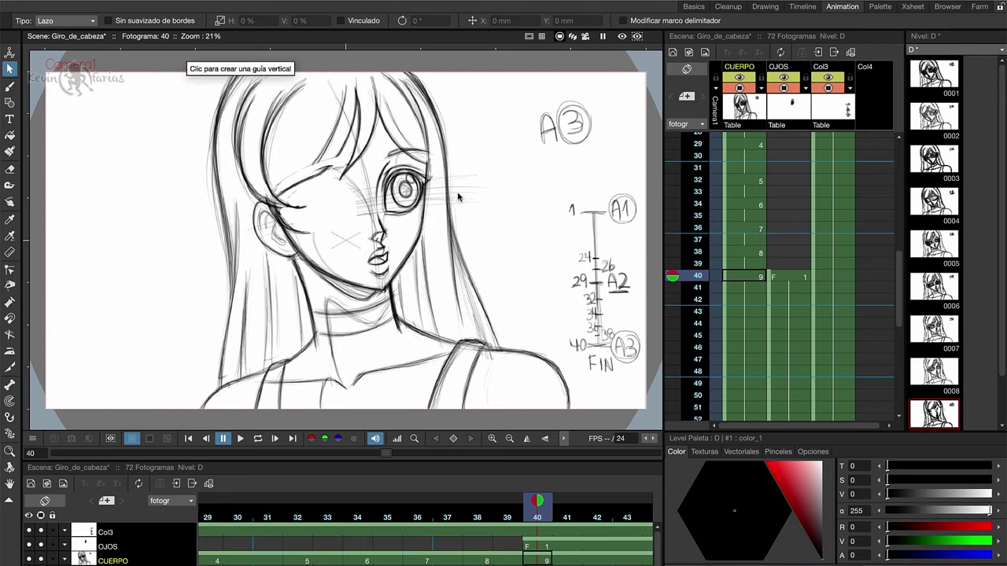
{"action": "left_click", "coordinate": [785, 283]}
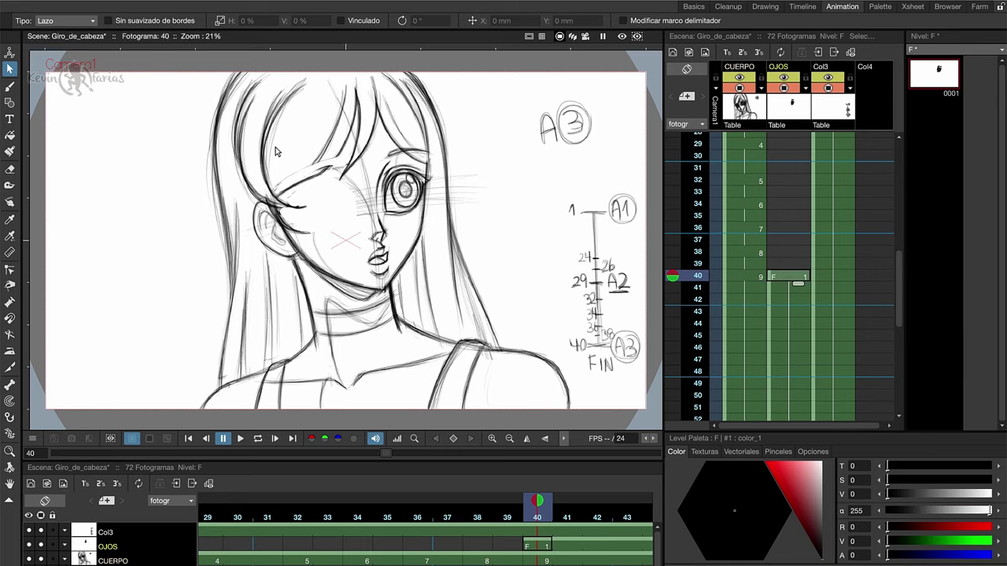
{"action": "right_click", "coordinate": [118, 5]}
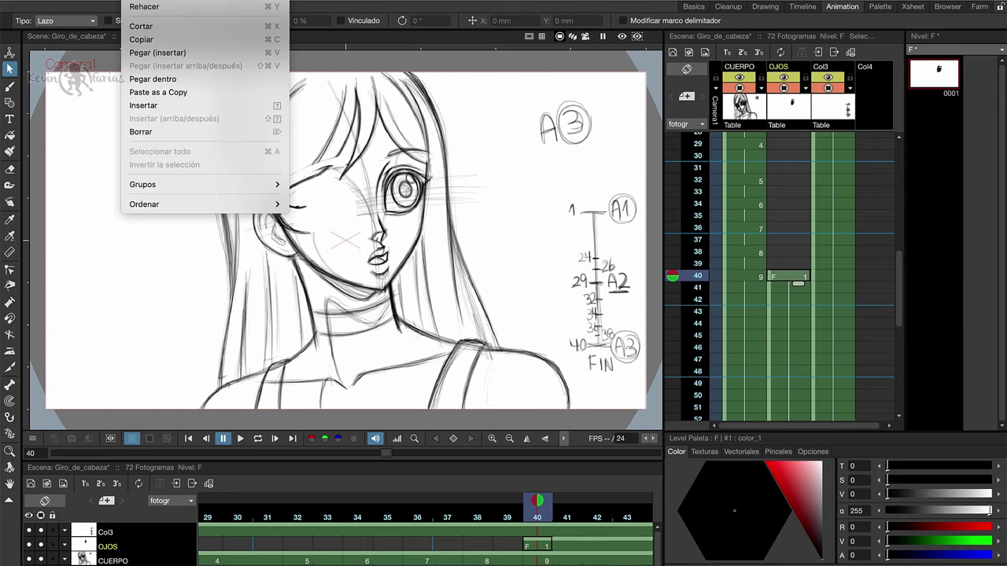
{"action": "left_click", "coordinate": [187, 53]}
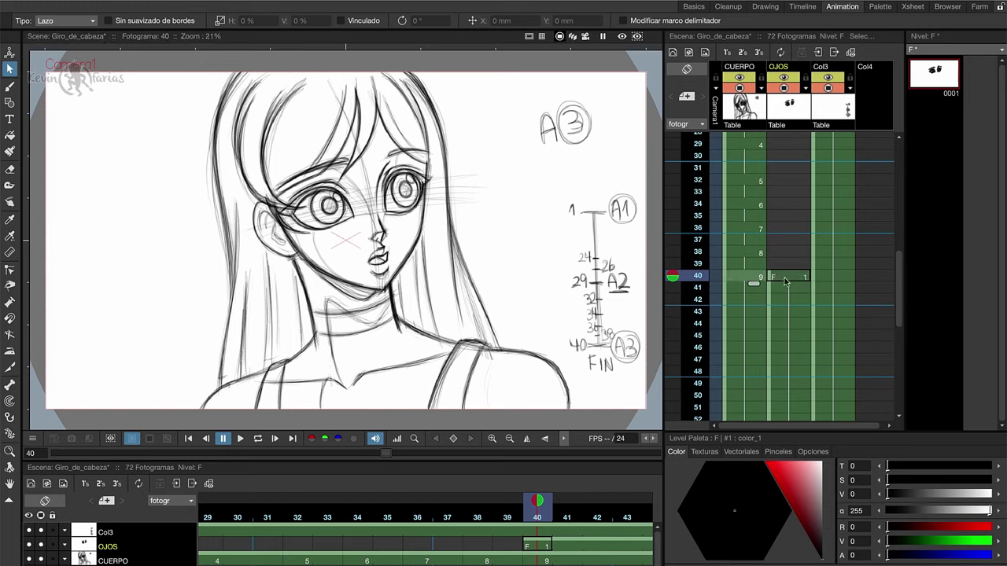
Lower the OJOS column's opacity to 1% and repair the cut face and hair lines in CUERPO's frame 40 drawing, erasing leftover guide strokes
{"action": "left_click", "coordinate": [808, 98]}
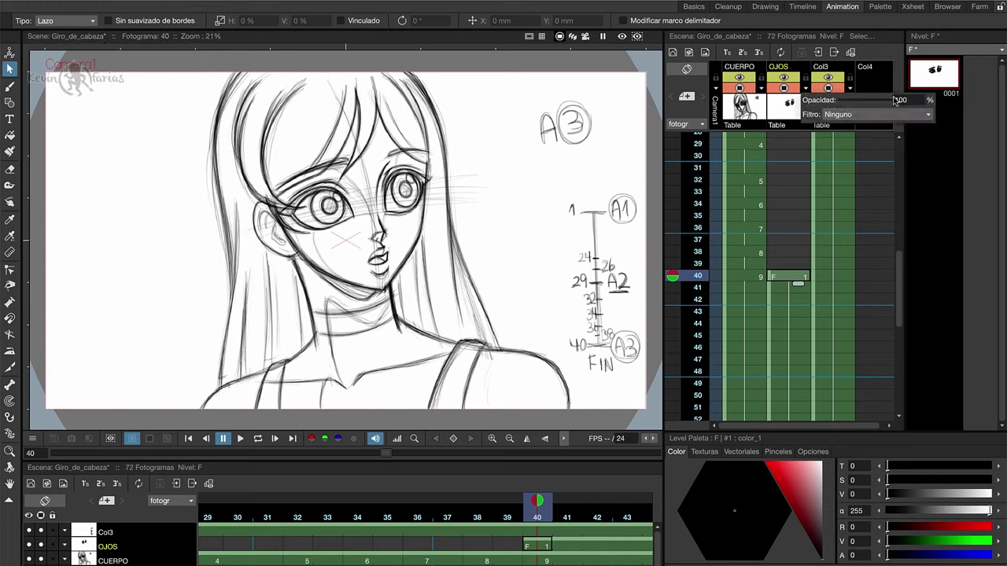
{"action": "mouse_move", "coordinate": [892, 100]}
{"action": "left_mouse_down"}
{"action": "mouse_move", "coordinate": [904, 100]}
{"action": "mouse_move", "coordinate": [822, 104]}
{"action": "mouse_move", "coordinate": [862, 102]}
{"action": "mouse_move", "coordinate": [835, 115]}
{"action": "left_mouse_up"}
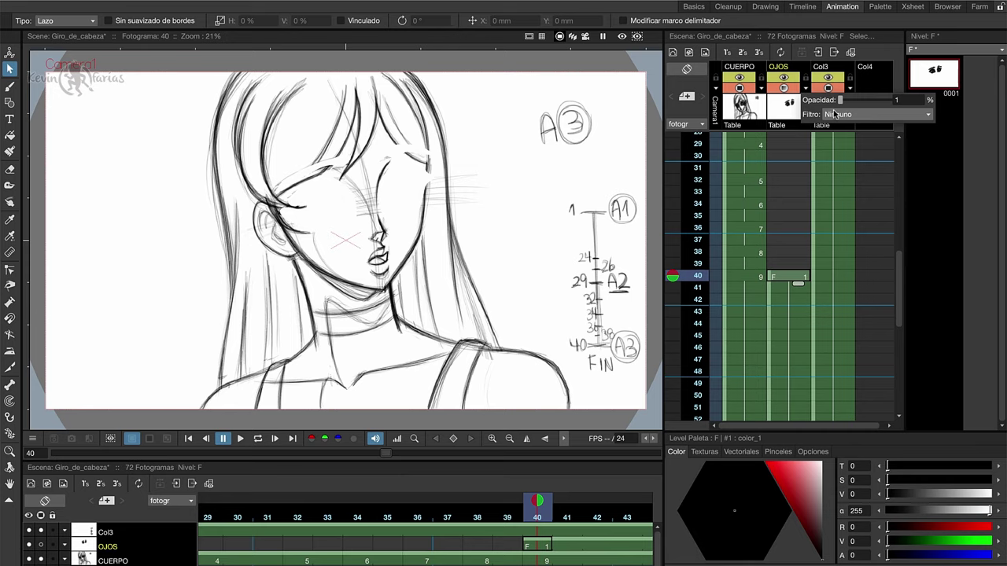
{"action": "left_click", "coordinate": [748, 277]}
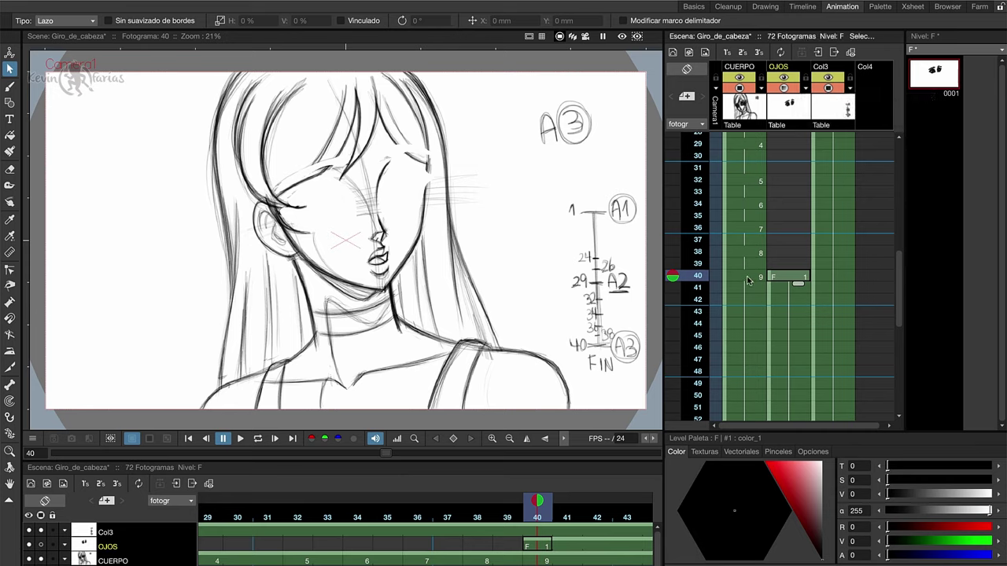
{"action": "left_click", "coordinate": [748, 277]}
{"action": "left_click", "coordinate": [10, 87]}
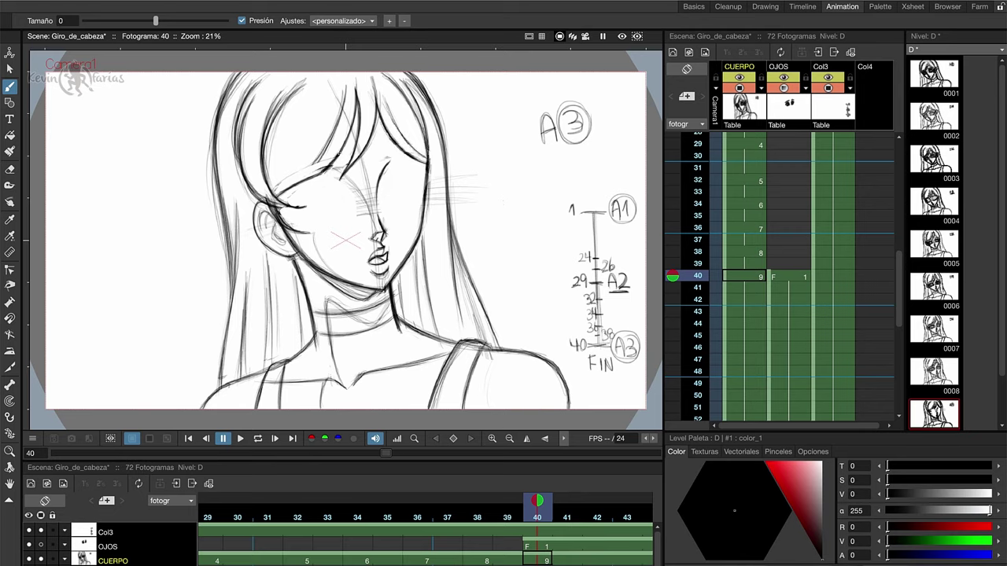
{"action": "key", "text": "e"}
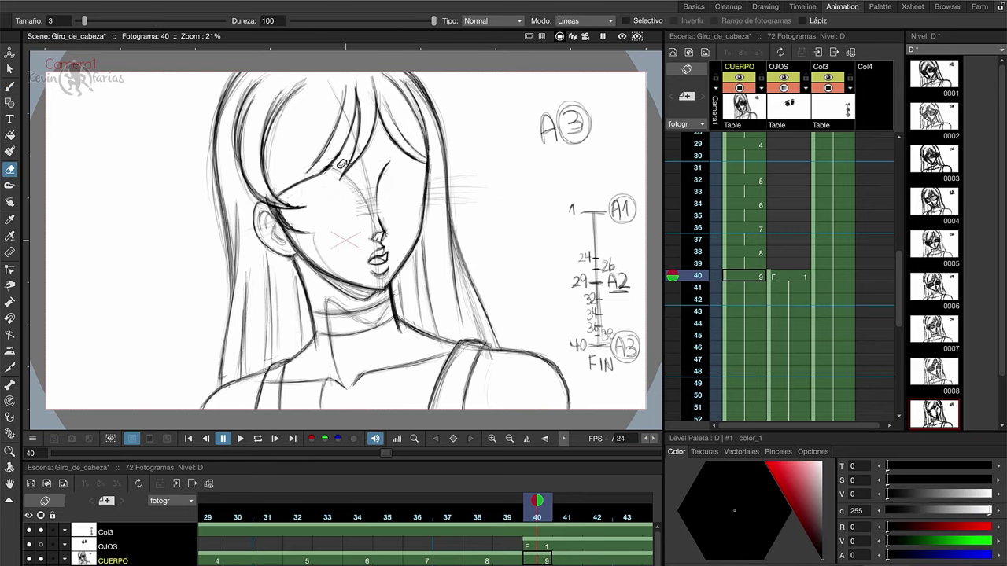
{"action": "left_click_drag", "start_coordinate": [364, 203], "coordinate": [380, 208]}
{"action": "key", "text": "b"}
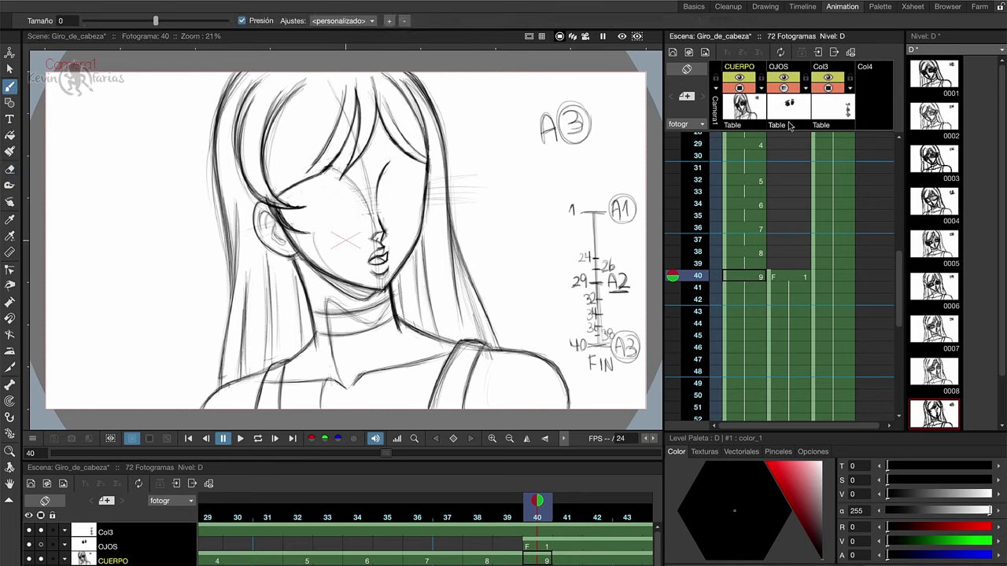
Restore the OJOS column's opacity to 100% and select its cell at frame 50
{"action": "left_click", "coordinate": [806, 88]}
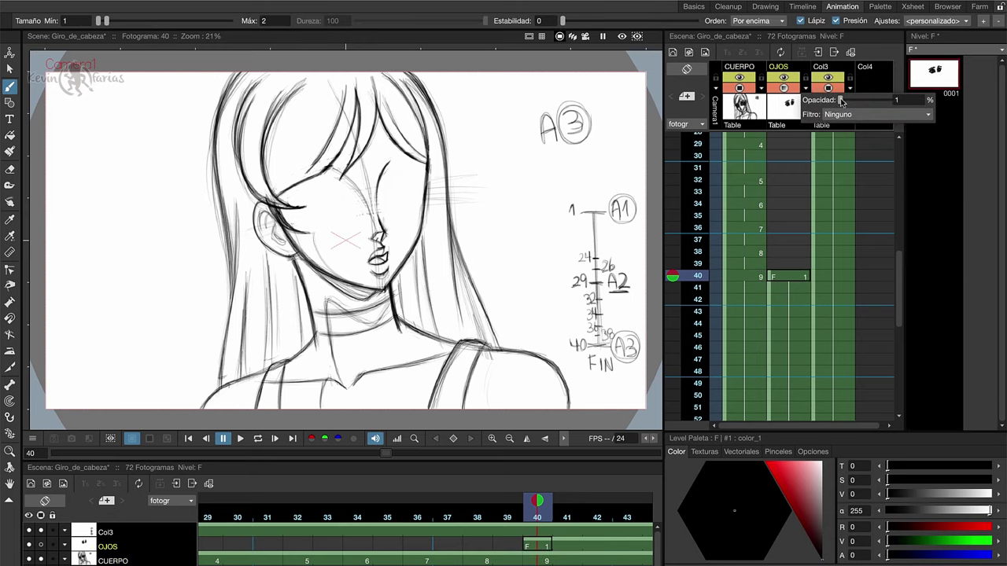
{"action": "left_click_drag", "start_coordinate": [842, 103], "coordinate": [914, 103]}
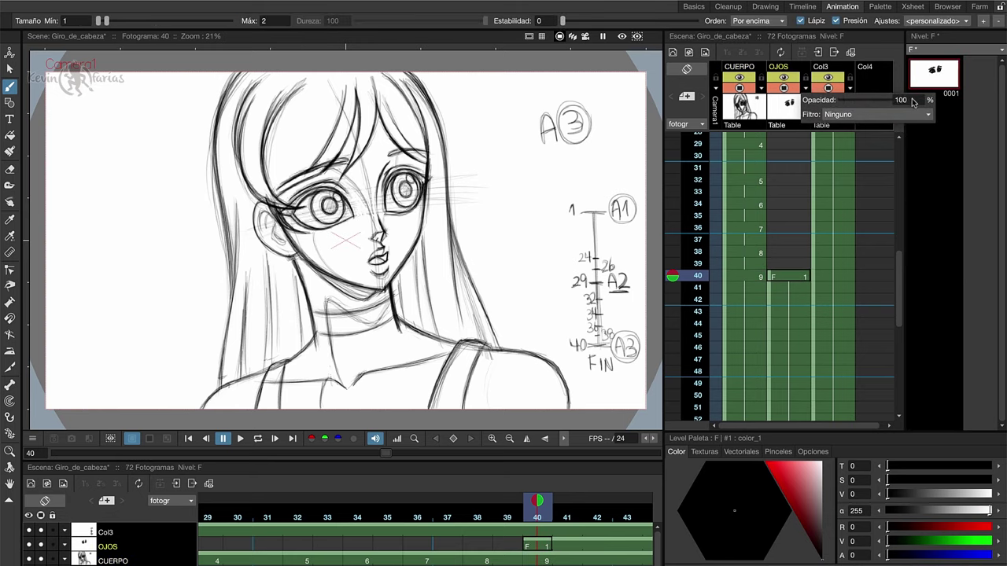
{"action": "left_click", "coordinate": [790, 281]}
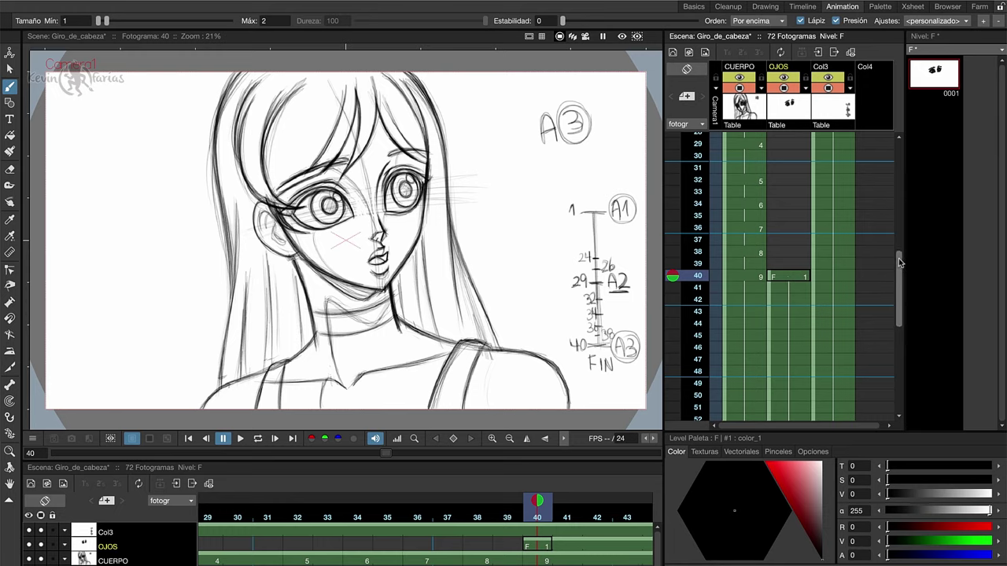
{"action": "left_click_drag", "start_coordinate": [899, 258], "coordinate": [902, 303]}
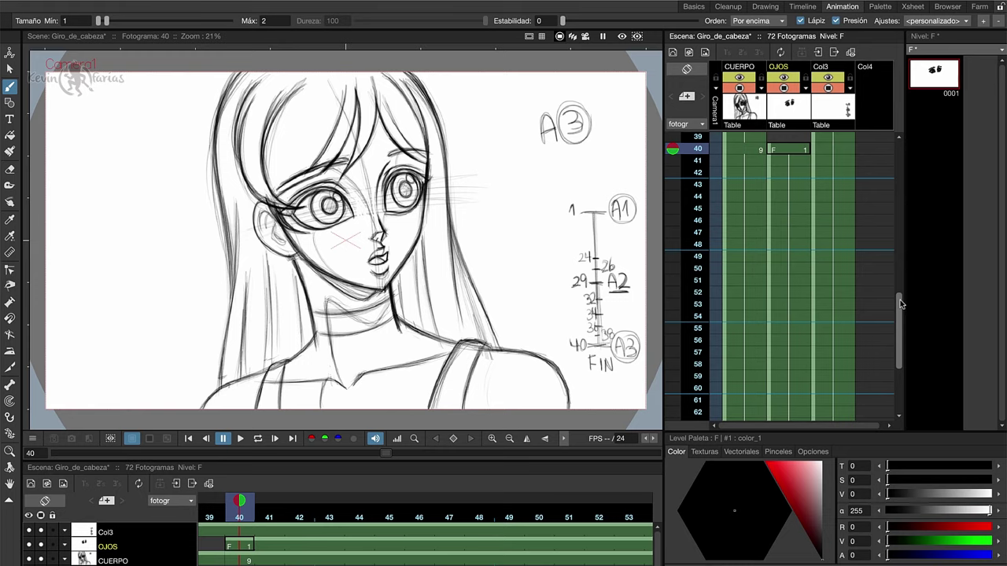
{"action": "left_click_drag", "start_coordinate": [901, 303], "coordinate": [902, 302]}
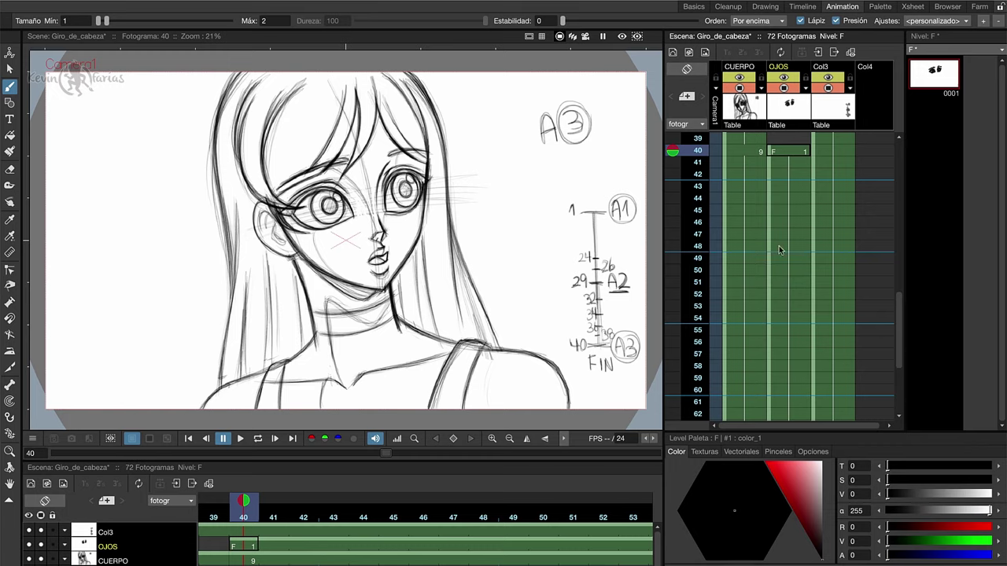
{"action": "left_click", "coordinate": [783, 272]}
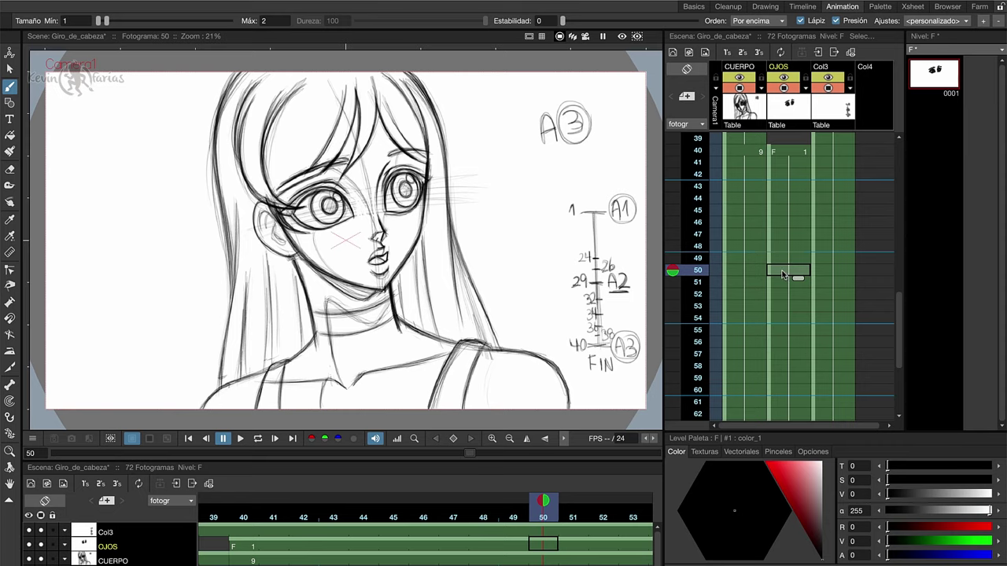
Create a blank drawing in the OJOS column at frame 50 and set frame 49 as its fixed onion-skin reference
{"action": "right_click", "coordinate": [784, 272]}
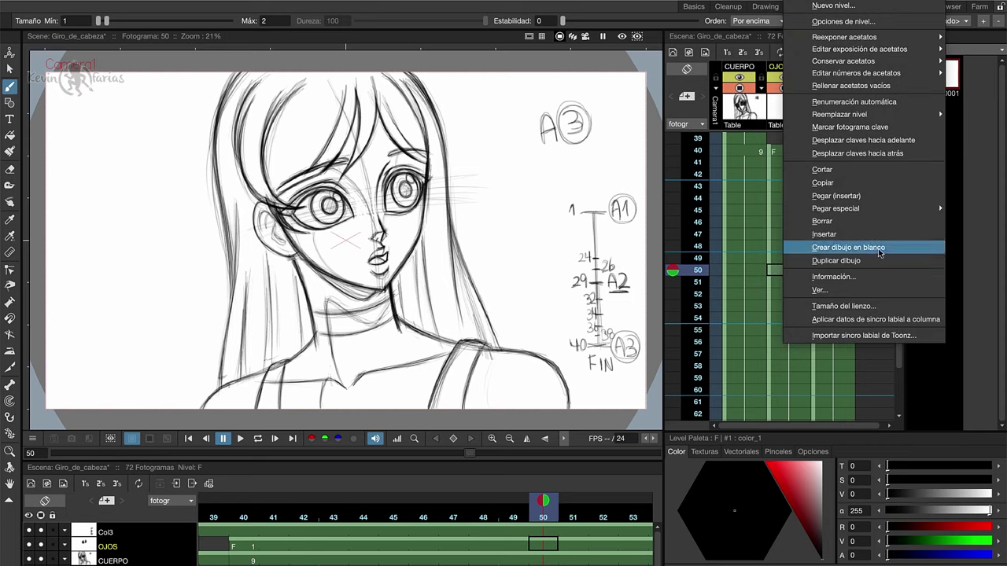
{"action": "left_click", "coordinate": [848, 247]}
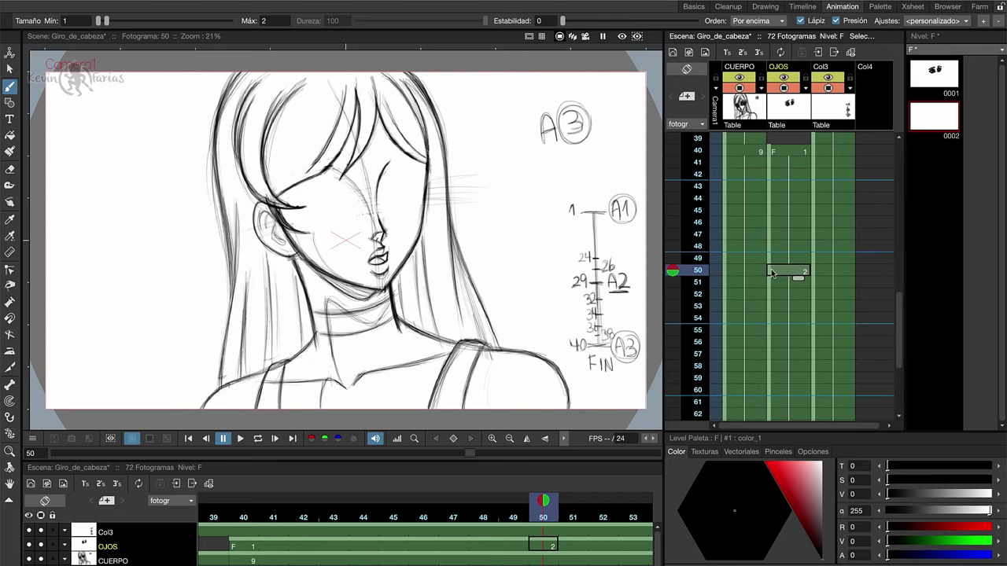
{"action": "left_click", "coordinate": [673, 259]}
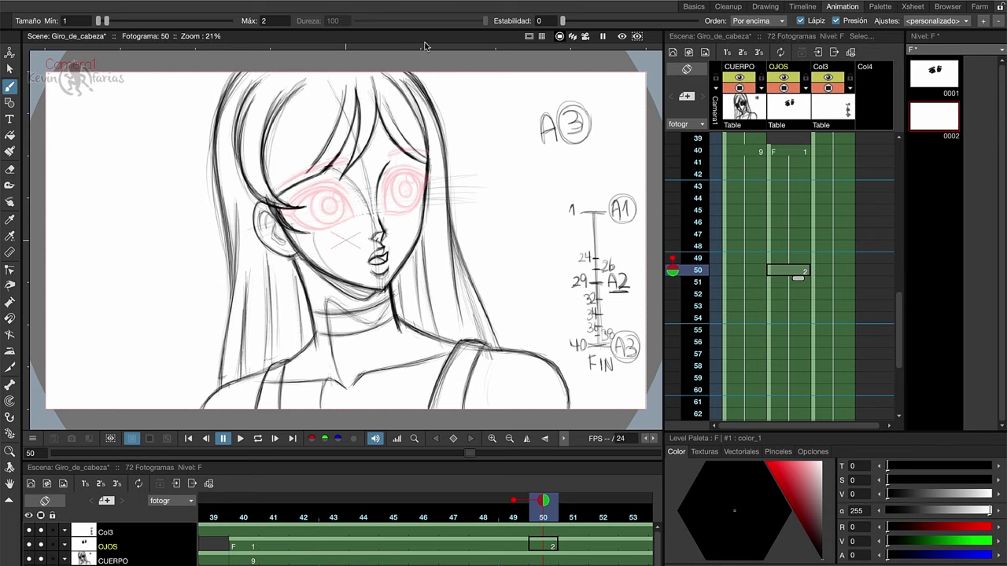
Draw the eye beside the ear with a slightly lowered lid, iris, lashes and brow over the frame 49 ghost
{"action": "key", "text": "grave"}
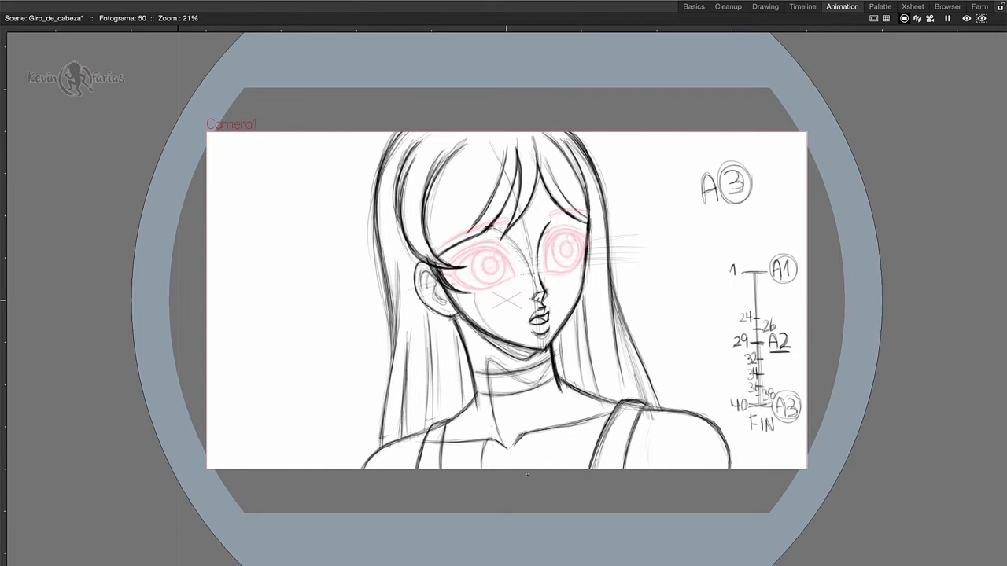
{"action": "key", "text": "plus"}
{"action": "key", "text": "plus"}
{"action": "mouse_move", "coordinate": [524, 241]}
{"action": "left_mouse_down"}
{"action": "mouse_move", "coordinate": [393, 243]}
{"action": "mouse_move", "coordinate": [521, 245]}
{"action": "left_mouse_up"}
{"action": "mouse_move", "coordinate": [520, 245]}
{"action": "left_mouse_down"}
{"action": "mouse_move", "coordinate": [382, 252]}
{"action": "mouse_move", "coordinate": [526, 242]}
{"action": "left_mouse_up"}
{"action": "mouse_move", "coordinate": [431, 206]}
{"action": "left_mouse_down"}
{"action": "mouse_move", "coordinate": [494, 206]}
{"action": "mouse_move", "coordinate": [477, 199]}
{"action": "left_mouse_up"}
{"action": "mouse_move", "coordinate": [379, 217]}
{"action": "left_mouse_down"}
{"action": "mouse_move", "coordinate": [510, 188]}
{"action": "mouse_move", "coordinate": [464, 157]}
{"action": "left_mouse_up"}
{"action": "left_click_drag", "start_coordinate": [343, 178], "coordinate": [479, 116]}
Draw the other eye of the OJOS frame 50 drawing with its brow, lid crease, slightly lowered lid, iris and pupil
{"action": "left_click_drag", "start_coordinate": [610, 96], "coordinate": [700, 89]}
{"action": "left_click_drag", "start_coordinate": [603, 230], "coordinate": [683, 233]}
{"action": "left_click_drag", "start_coordinate": [601, 193], "coordinate": [686, 228]}
{"action": "left_click_drag", "start_coordinate": [605, 157], "coordinate": [708, 161]}
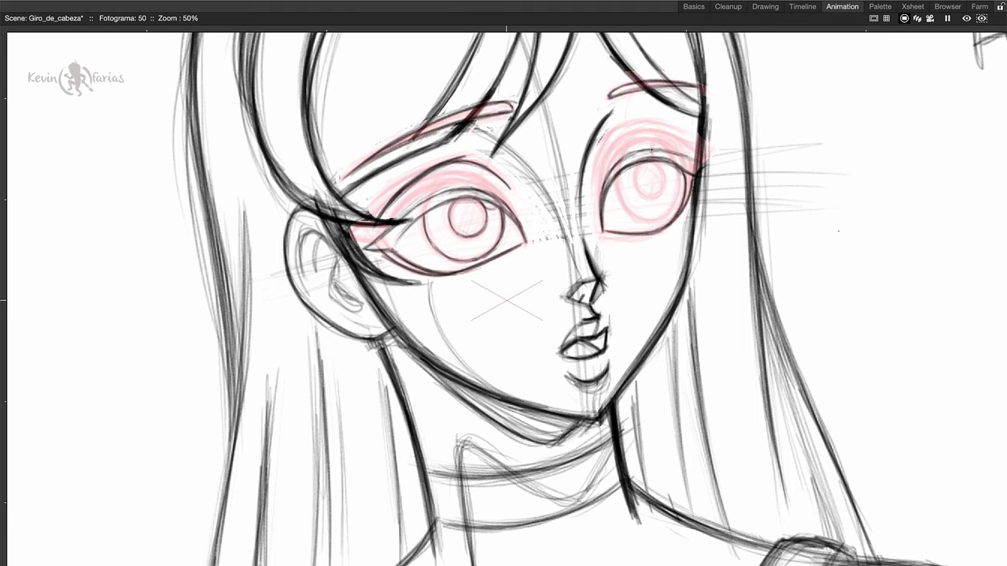
{"action": "left_click_drag", "start_coordinate": [645, 165], "coordinate": [642, 167]}
{"action": "left_click_drag", "start_coordinate": [650, 167], "coordinate": [640, 193]}
{"action": "left_click_drag", "start_coordinate": [605, 132], "coordinate": [684, 126]}
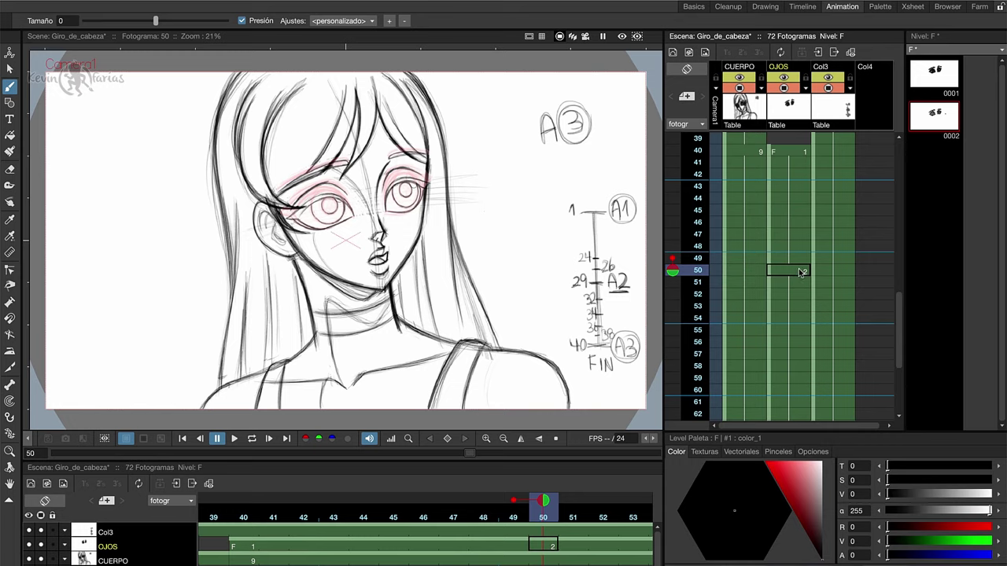
Create a blank OJOS drawing at frame 53 and switch its onion-skin reference from frame 52 to frame 49
{"action": "left_click", "coordinate": [798, 308]}
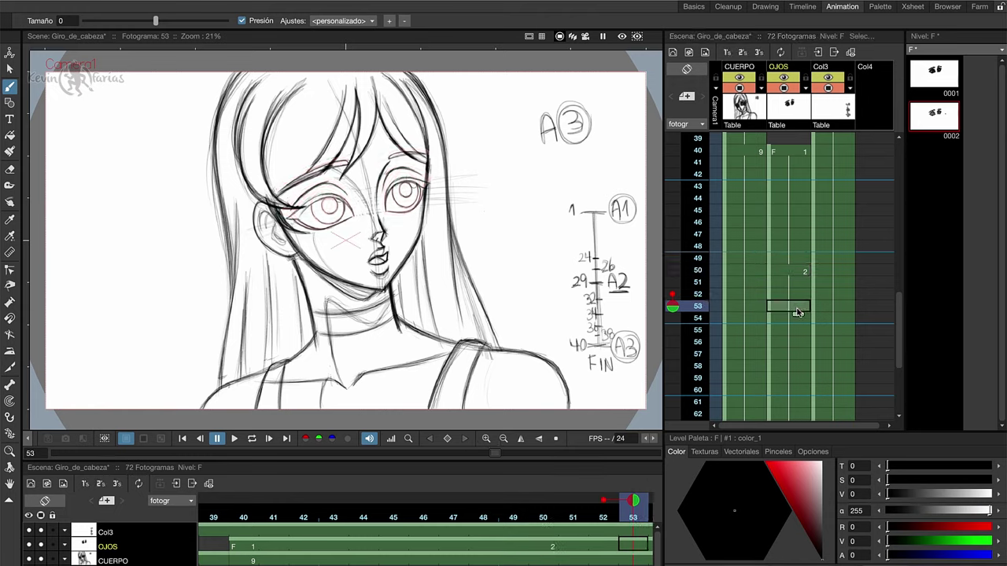
{"action": "right_click", "coordinate": [799, 312]}
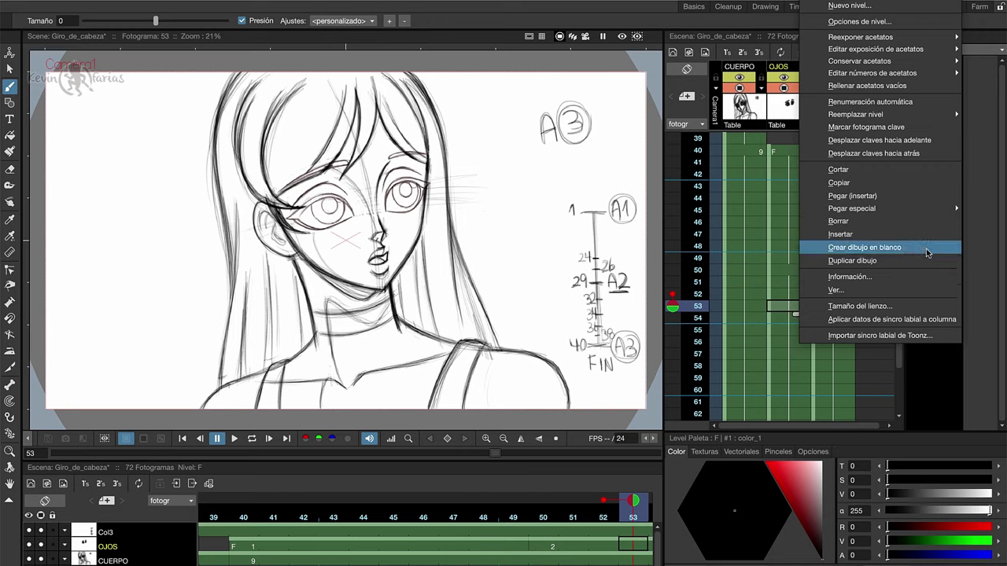
{"action": "left_click", "coordinate": [923, 249]}
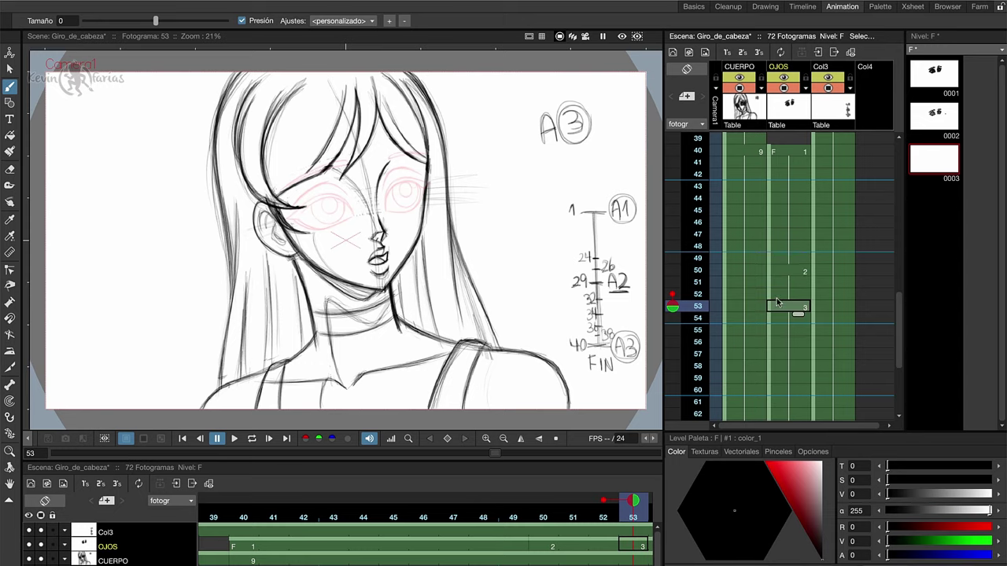
{"action": "left_click", "coordinate": [673, 295]}
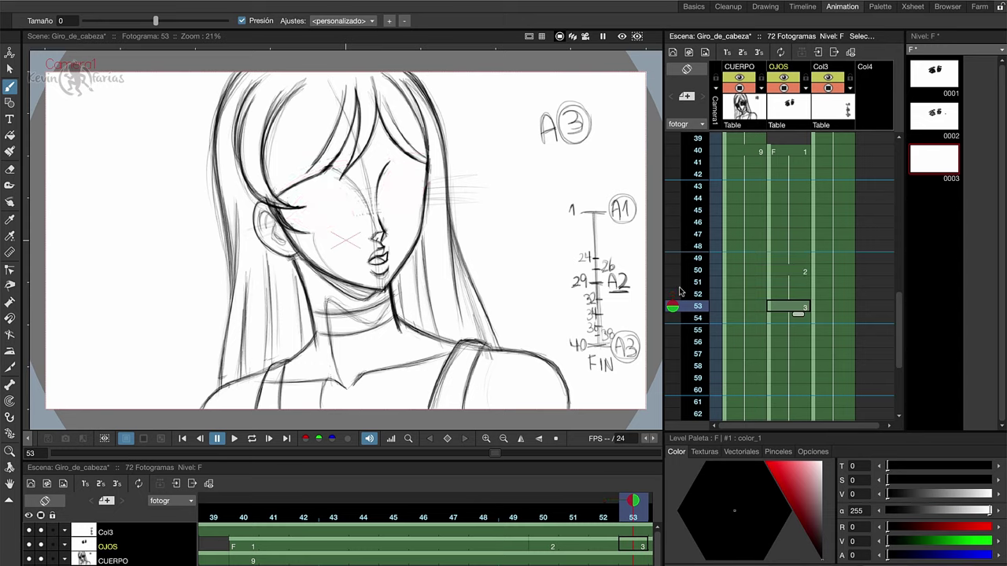
{"action": "left_click", "coordinate": [673, 260]}
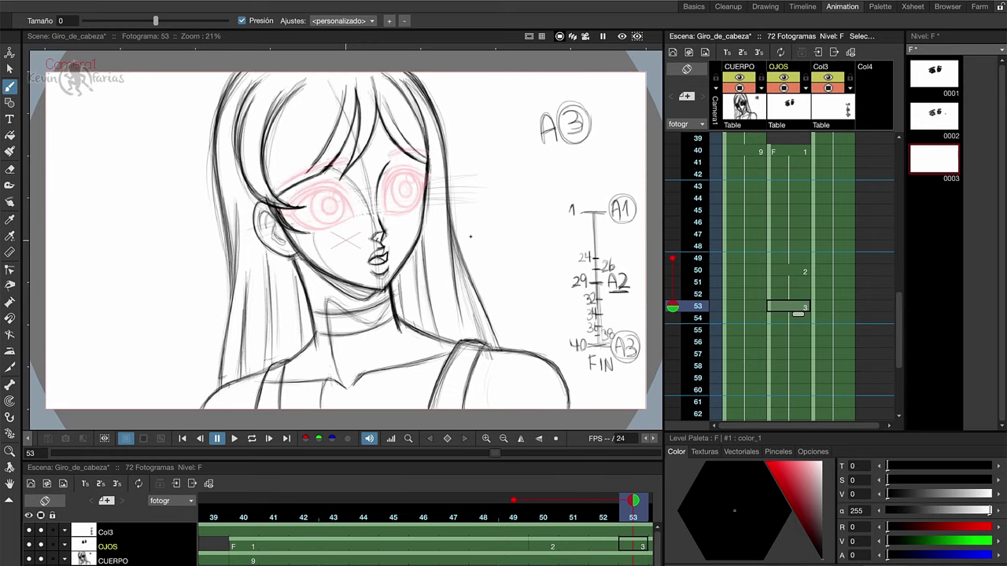
Draw the closed-lid version of both eyes in the OJOS frame 53 drawing over the ghosted open eyes
{"action": "double_click", "coordinate": [378, 36]}
{"action": "key", "text": "plus"}
{"action": "left_click_drag", "start_coordinate": [380, 246], "coordinate": [526, 238]}
{"action": "left_click_drag", "start_coordinate": [437, 247], "coordinate": [516, 229]}
{"action": "scroll", "coordinate": [504, 236], "scroll_direction": "down", "scroll_amount": 3}
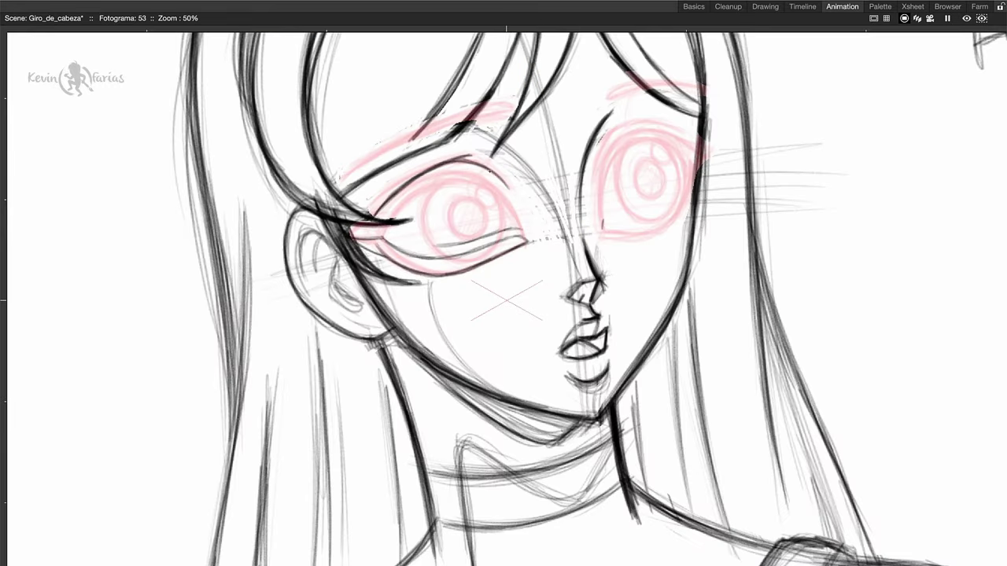
{"action": "key", "text": "grave"}
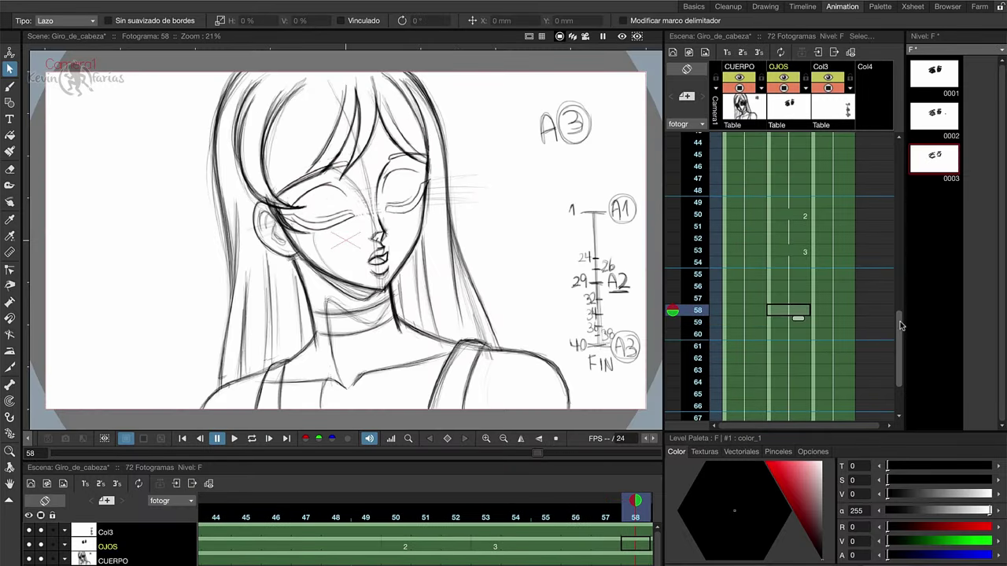
Create a blank OJOS drawing at frame 58 and paste the clipboard content there in insert mode
{"action": "left_click_drag", "start_coordinate": [900, 321], "coordinate": [897, 304]}
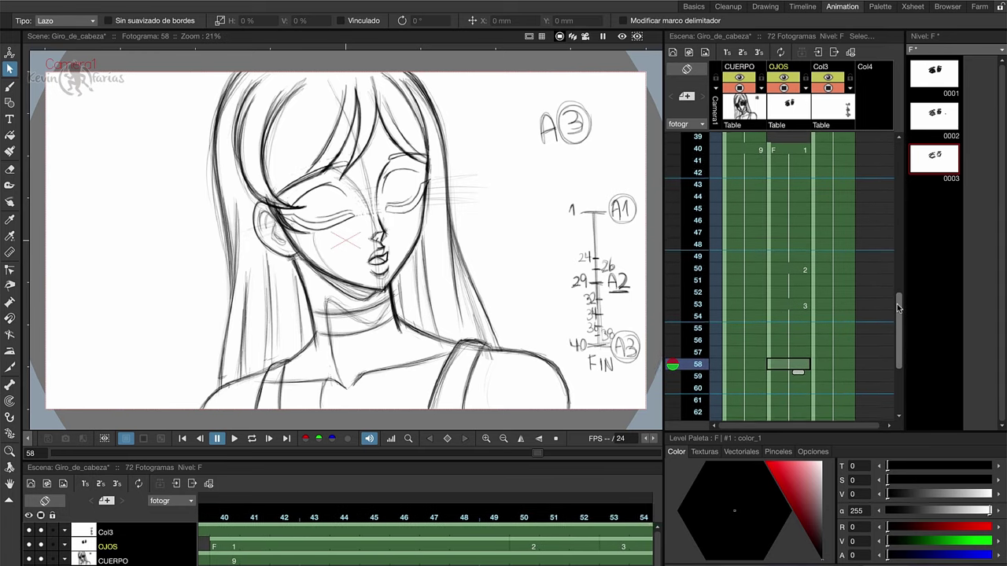
{"action": "right_click", "coordinate": [798, 365]}
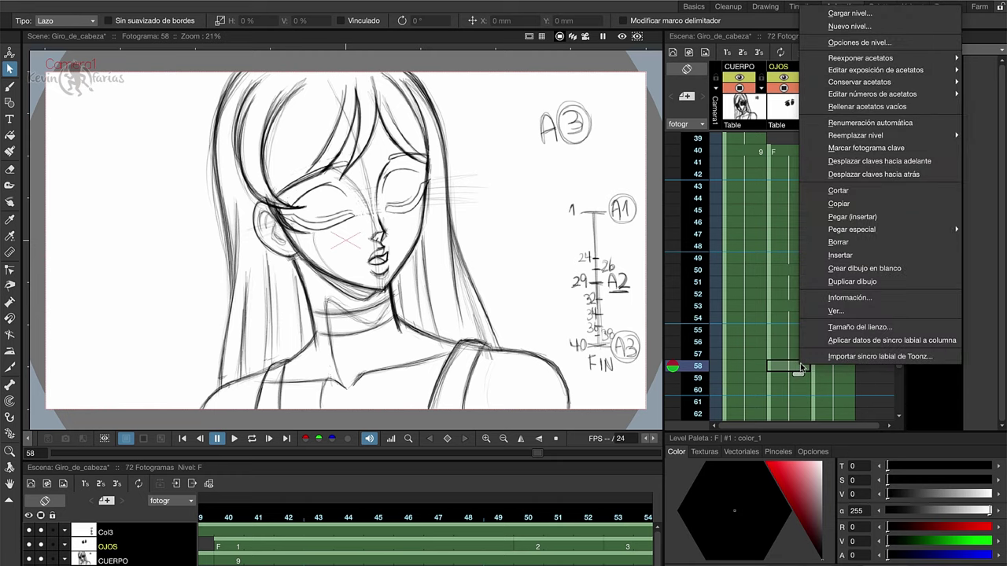
{"action": "left_click", "coordinate": [916, 272]}
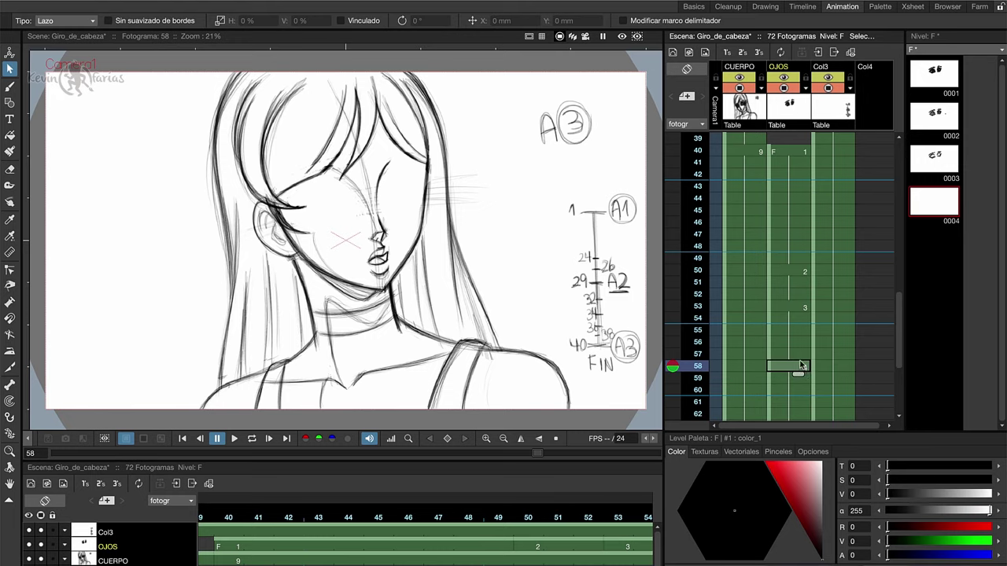
{"action": "left_click", "coordinate": [135, 1]}
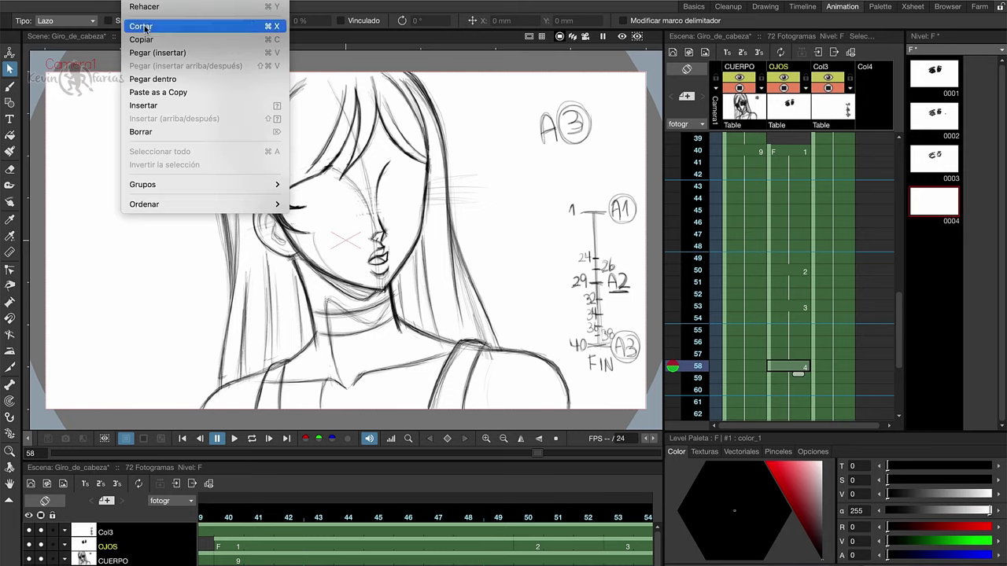
{"action": "left_click", "coordinate": [155, 53]}
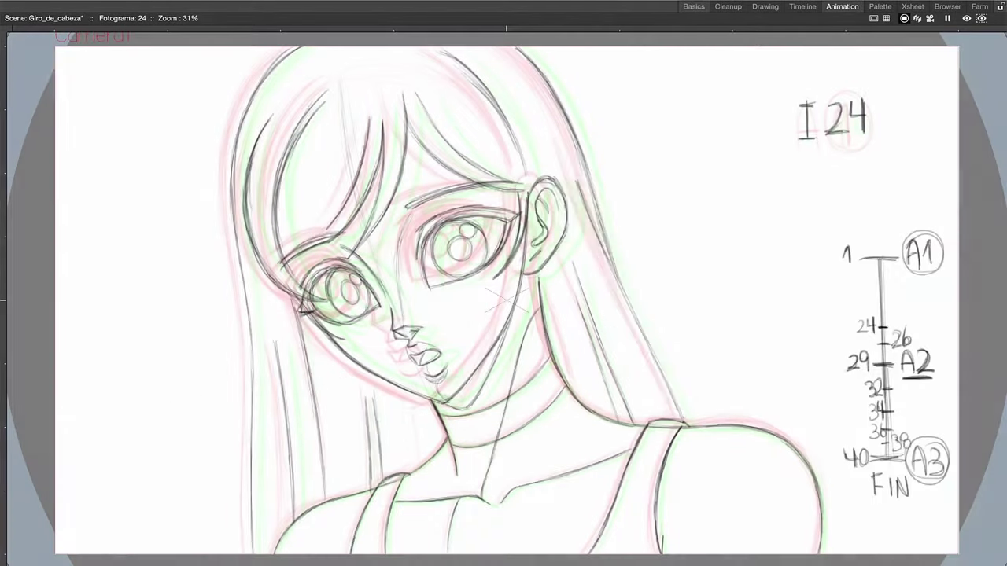
Darken the outer hair, the strands below the ear, the neck, shoulder and strap lines in CUERPO's frame 24 drawing
{"action": "left_click_drag", "start_coordinate": [513, 49], "coordinate": [625, 296]}
{"action": "left_click_drag", "start_coordinate": [574, 263], "coordinate": [634, 424]}
{"action": "left_click_drag", "start_coordinate": [577, 299], "coordinate": [620, 421]}
{"action": "mouse_move", "coordinate": [540, 274]}
{"action": "left_mouse_down"}
{"action": "mouse_move", "coordinate": [648, 426]}
{"action": "mouse_move", "coordinate": [820, 552]}
{"action": "left_mouse_up"}
{"action": "left_click_drag", "start_coordinate": [669, 451], "coordinate": [661, 553]}
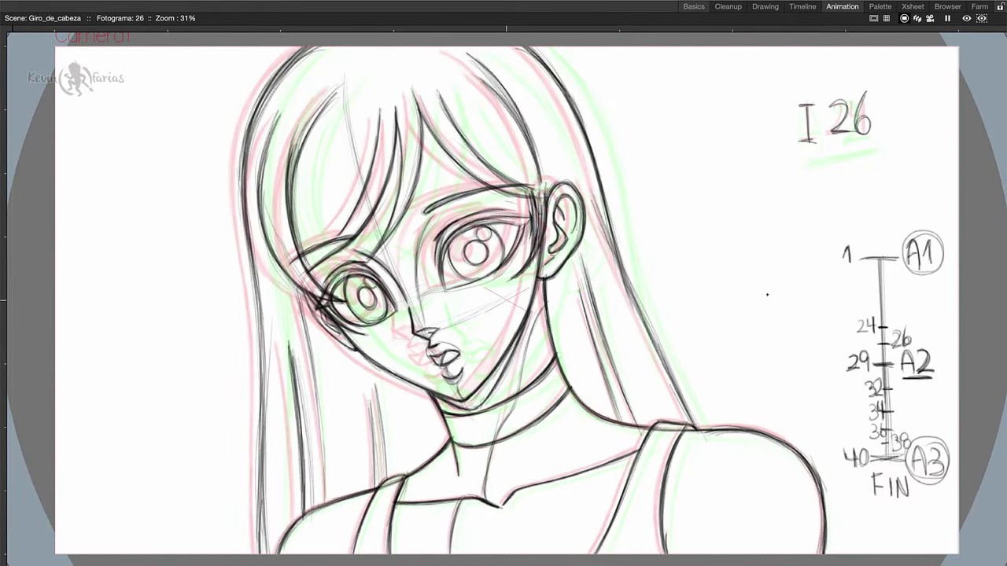
Thicken the side fringe and long strand lines in CUERPO's frame 26 drawing, erasing the rough lines along the fringe
{"action": "mouse_move", "coordinate": [338, 90]}
{"action": "left_mouse_down"}
{"action": "mouse_move", "coordinate": [343, 302]}
{"action": "mouse_move", "coordinate": [331, 291]}
{"action": "left_mouse_up"}
{"action": "mouse_move", "coordinate": [291, 108]}
{"action": "left_mouse_down"}
{"action": "mouse_move", "coordinate": [285, 271]}
{"action": "mouse_move", "coordinate": [336, 302]}
{"action": "left_mouse_up"}
{"action": "key", "text": "alt+e"}
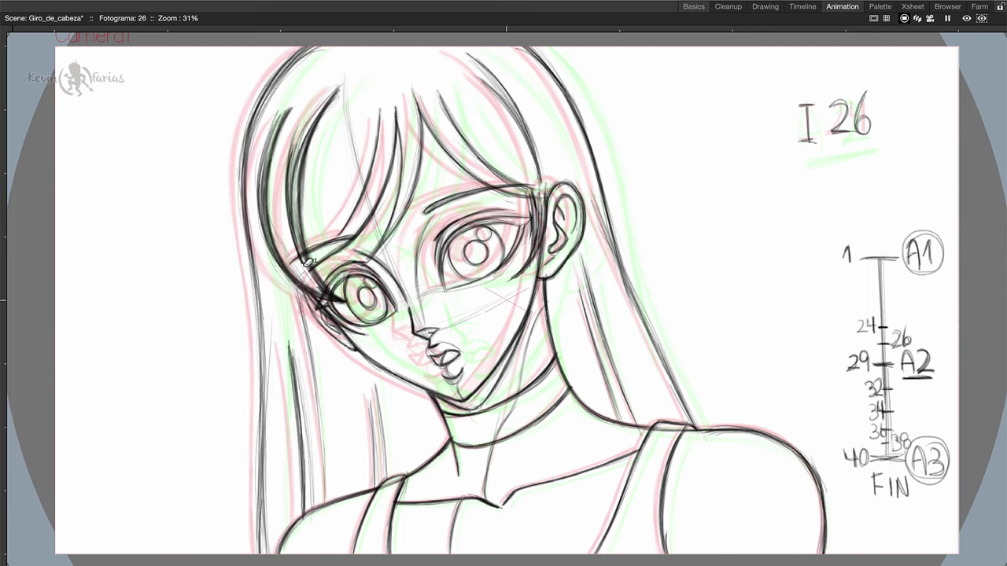
{"action": "mouse_move", "coordinate": [309, 263]}
{"action": "left_mouse_down"}
{"action": "mouse_move", "coordinate": [278, 149]}
{"action": "mouse_move", "coordinate": [288, 110]}
{"action": "left_mouse_up"}
{"action": "key", "text": "b"}
{"action": "left_click_drag", "start_coordinate": [286, 110], "coordinate": [323, 293]}
{"action": "left_click_drag", "start_coordinate": [329, 107], "coordinate": [307, 275]}
{"action": "left_click_drag", "start_coordinate": [339, 85], "coordinate": [326, 286]}
{"action": "left_click_drag", "start_coordinate": [313, 261], "coordinate": [351, 241]}
{"action": "left_click_drag", "start_coordinate": [299, 289], "coordinate": [324, 503]}
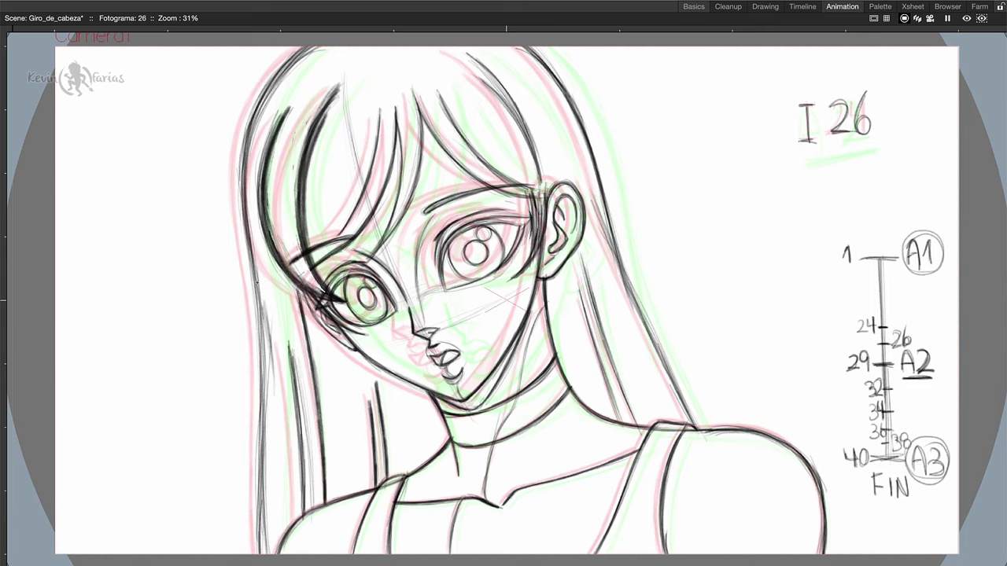
Trace heavier lines over the outer hair contours and central fringe strands in frame 26, undoing and redrawing the strand toward the ear
{"action": "left_click_drag", "start_coordinate": [327, 48], "coordinate": [268, 554]}
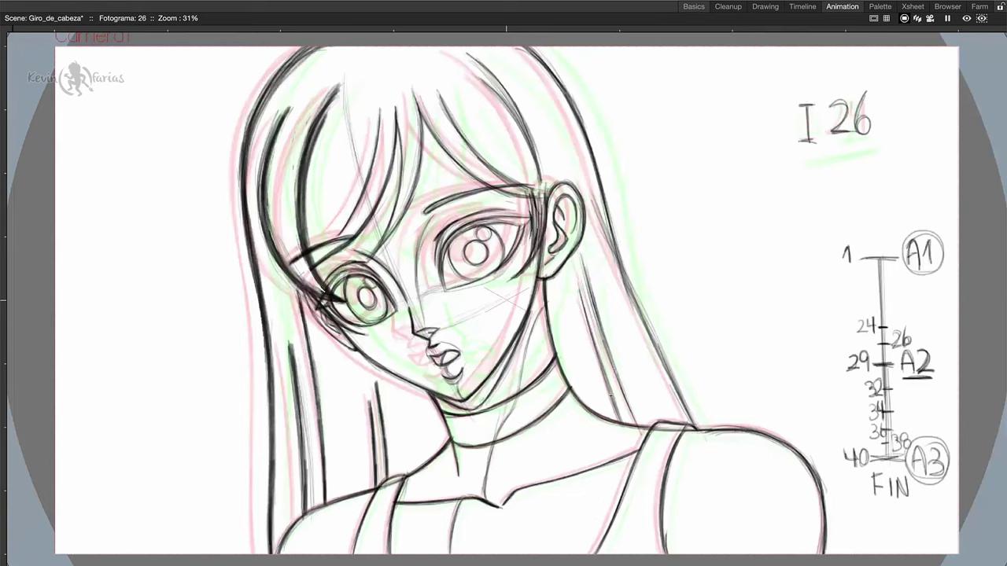
{"action": "left_click_drag", "start_coordinate": [582, 251], "coordinate": [639, 429]}
{"action": "mouse_move", "coordinate": [532, 47]}
{"action": "left_mouse_down"}
{"action": "mouse_move", "coordinate": [697, 429]}
{"action": "mouse_move", "coordinate": [669, 376]}
{"action": "left_mouse_up"}
{"action": "mouse_move", "coordinate": [438, 94]}
{"action": "left_mouse_down"}
{"action": "mouse_move", "coordinate": [538, 191]}
{"action": "mouse_move", "coordinate": [359, 263]}
{"action": "left_mouse_up"}
{"action": "left_click_drag", "start_coordinate": [381, 109], "coordinate": [333, 243]}
{"action": "left_click_drag", "start_coordinate": [480, 74], "coordinate": [546, 181]}
{"action": "key", "text": "ctrl+z"}
{"action": "key", "text": "ctrl+z"}
{"action": "left_click_drag", "start_coordinate": [469, 51], "coordinate": [547, 184]}
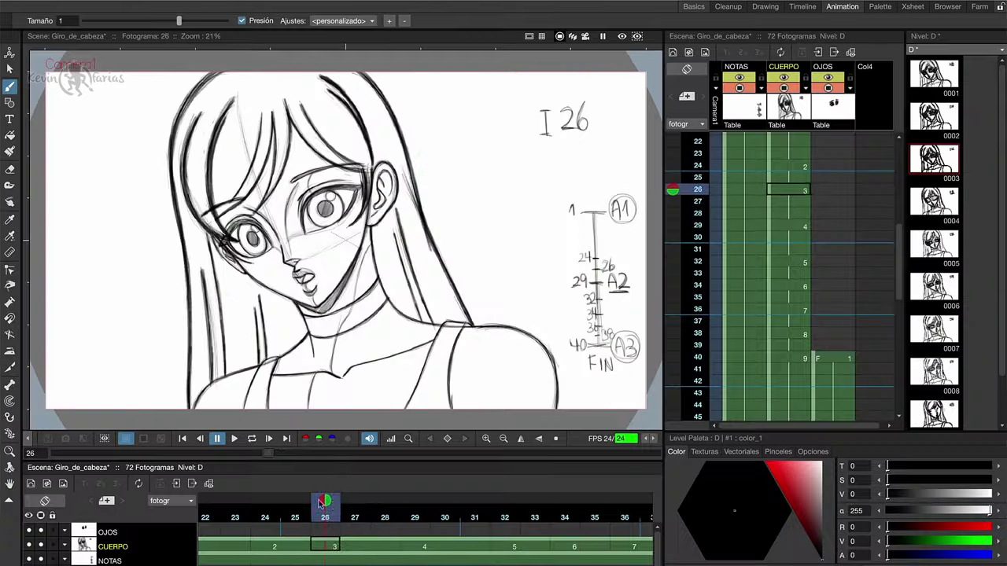
Thicken the shoulder, strap, collarbone, neck and jaw lines in CUERPO's frame 29 drawing
{"action": "mouse_move", "coordinate": [560, 316]}
{"action": "left_mouse_down"}
{"action": "mouse_move", "coordinate": [659, 435]}
{"action": "mouse_move", "coordinate": [831, 554]}
{"action": "left_mouse_up"}
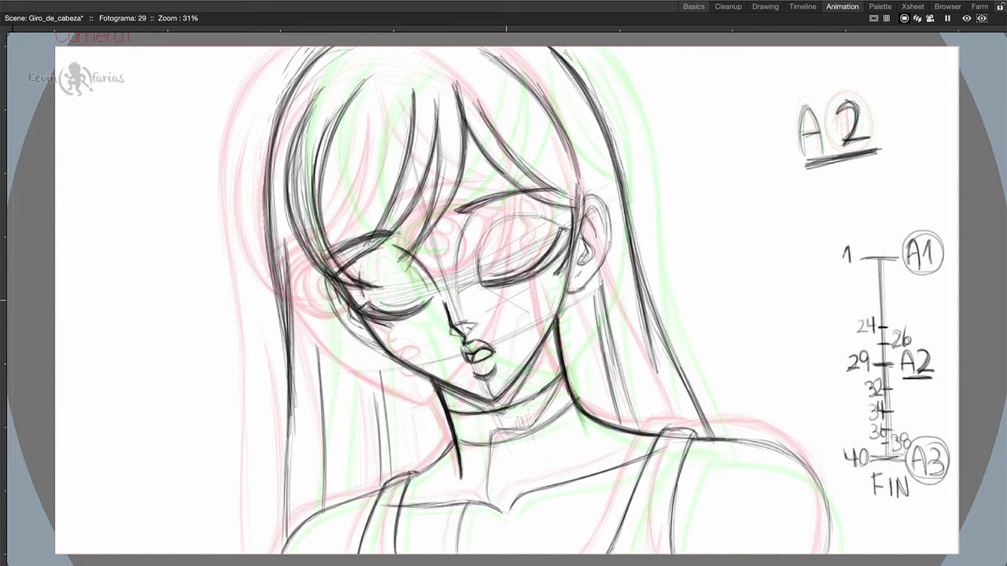
{"action": "mouse_move", "coordinate": [388, 482]}
{"action": "left_mouse_down"}
{"action": "mouse_move", "coordinate": [279, 554]}
{"action": "mouse_move", "coordinate": [395, 554]}
{"action": "left_mouse_up"}
{"action": "mouse_move", "coordinate": [384, 505]}
{"action": "left_mouse_down"}
{"action": "mouse_move", "coordinate": [501, 511]}
{"action": "mouse_move", "coordinate": [666, 450]}
{"action": "left_mouse_up"}
{"action": "left_click_drag", "start_coordinate": [563, 373], "coordinate": [499, 433]}
{"action": "left_click_drag", "start_coordinate": [691, 437], "coordinate": [673, 554]}
{"action": "left_click_drag", "start_coordinate": [452, 411], "coordinate": [562, 374]}
{"action": "left_click_drag", "start_coordinate": [562, 321], "coordinate": [496, 406]}
Darken the long outer hair contours and lower hair strands on both sides of the frame 29 drawing
{"action": "left_click_drag", "start_coordinate": [601, 286], "coordinate": [633, 431]}
{"action": "left_click_drag", "start_coordinate": [630, 186], "coordinate": [711, 435]}
{"action": "left_click_drag", "start_coordinate": [304, 69], "coordinate": [265, 381]}
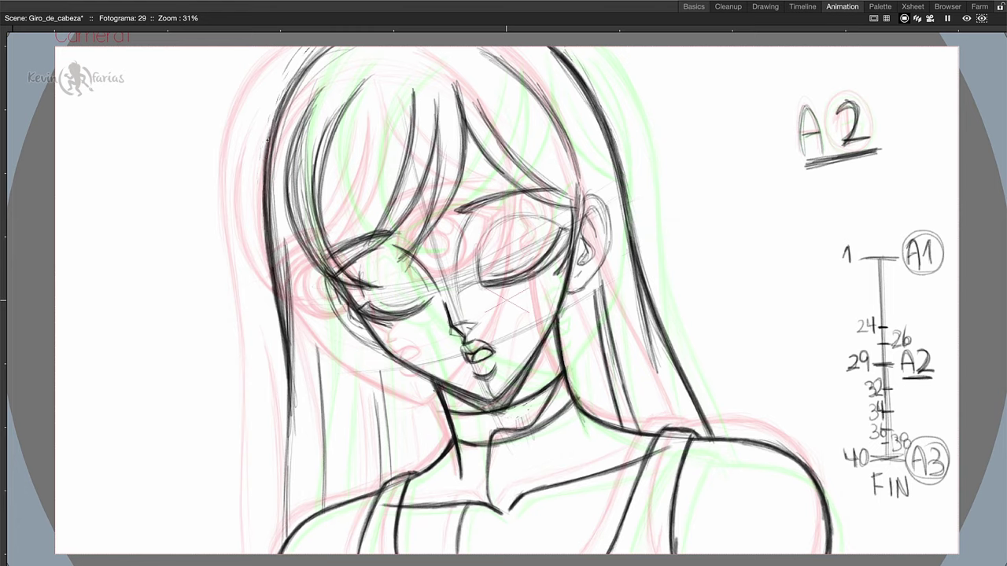
{"action": "left_click_drag", "start_coordinate": [330, 48], "coordinate": [288, 543]}
{"action": "left_click_drag", "start_coordinate": [391, 374], "coordinate": [376, 488]}
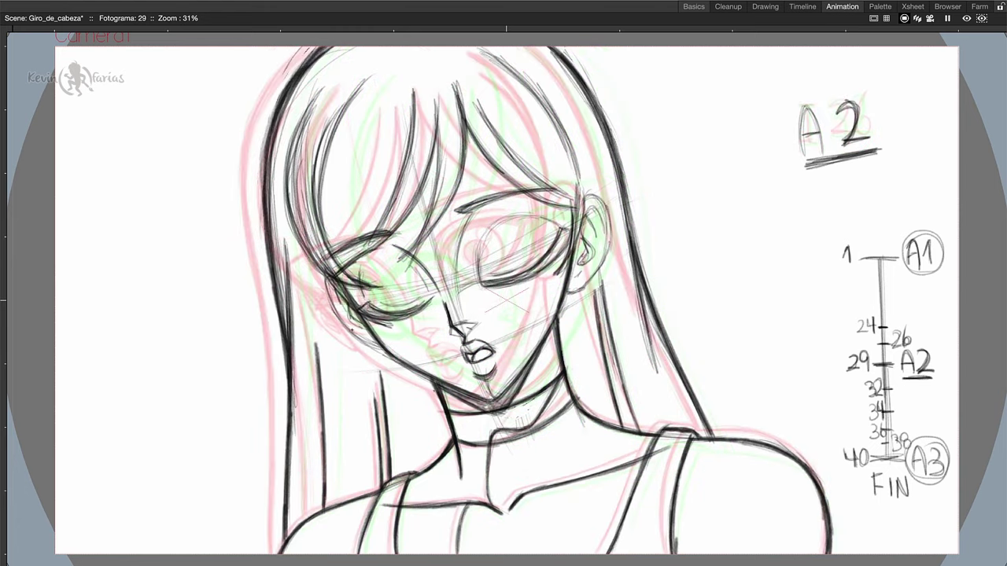
Trace thicker lines over the fringe strands on both sides of the parting in the frame 29 drawing
{"action": "left_click_drag", "start_coordinate": [465, 97], "coordinate": [398, 260]}
{"action": "left_click_drag", "start_coordinate": [374, 75], "coordinate": [329, 267]}
{"action": "left_click_drag", "start_coordinate": [359, 107], "coordinate": [330, 260]}
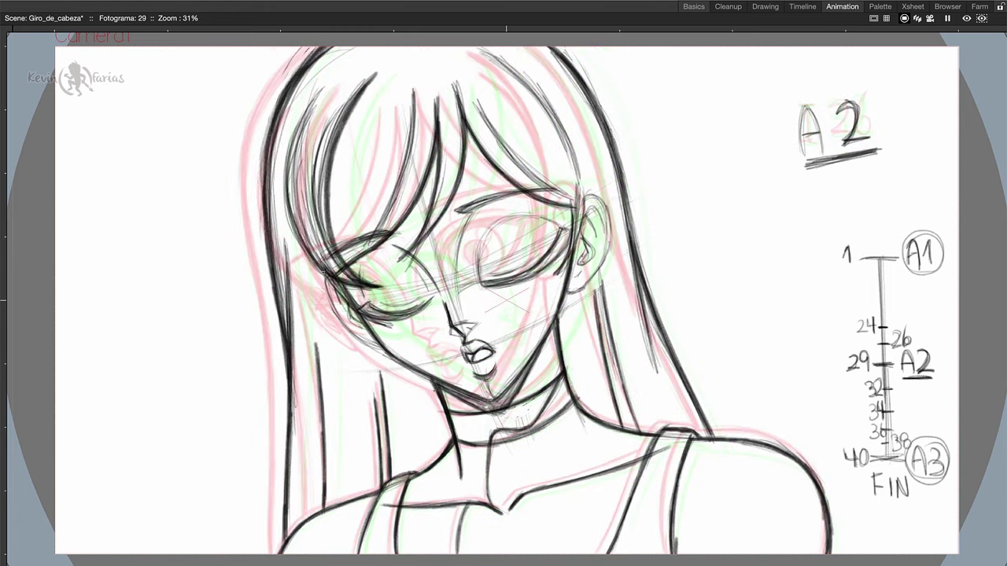
{"action": "left_click_drag", "start_coordinate": [322, 91], "coordinate": [334, 276]}
{"action": "left_click_drag", "start_coordinate": [414, 91], "coordinate": [370, 244]}
{"action": "left_click_drag", "start_coordinate": [489, 55], "coordinate": [580, 181]}
{"action": "left_click_drag", "start_coordinate": [477, 102], "coordinate": [554, 194]}
Reinforce the face edge beside the ear, the closed eye's lid and lash, and the far cheek in frame 29
{"action": "left_click_drag", "start_coordinate": [583, 200], "coordinate": [574, 277]}
{"action": "left_click_drag", "start_coordinate": [414, 270], "coordinate": [428, 291]}
{"action": "left_click_drag", "start_coordinate": [362, 305], "coordinate": [433, 299]}
{"action": "left_click_drag", "start_coordinate": [331, 279], "coordinate": [384, 348]}
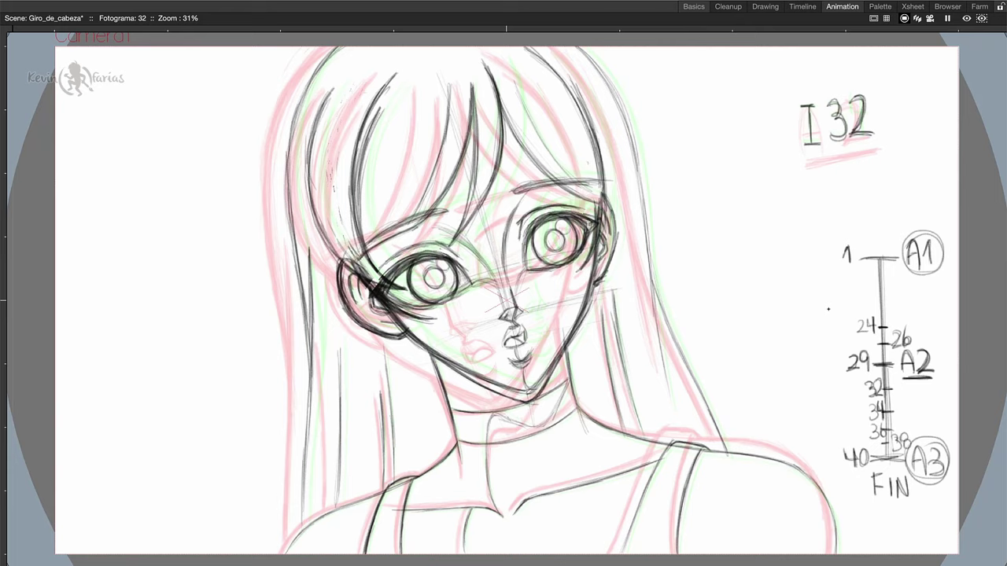
Thicken one side's outer hair and long strands, the neck sides and the shoulder line in CUERPO's frame 32 drawing
{"action": "left_click_drag", "start_coordinate": [337, 48], "coordinate": [298, 339]}
{"action": "left_click_drag", "start_coordinate": [295, 282], "coordinate": [299, 530]}
{"action": "left_click_drag", "start_coordinate": [332, 348], "coordinate": [336, 508]}
{"action": "left_click_drag", "start_coordinate": [378, 394], "coordinate": [384, 488]}
{"action": "left_click_drag", "start_coordinate": [384, 351], "coordinate": [392, 482]}
{"action": "left_click_drag", "start_coordinate": [426, 351], "coordinate": [461, 462]}
{"action": "left_click_drag", "start_coordinate": [565, 349], "coordinate": [584, 428]}
{"action": "left_click_drag", "start_coordinate": [579, 409], "coordinate": [828, 516]}
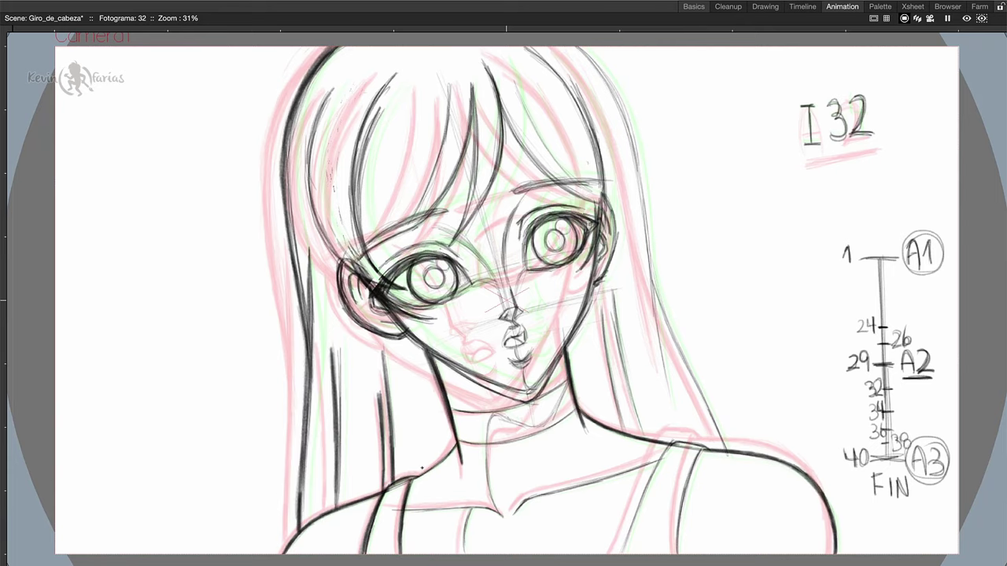
Darken the shoulder strap, opposite hair contour, hair strands, collarbones and neck shadow in the frame 32 drawing
{"action": "left_click_drag", "start_coordinate": [668, 444], "coordinate": [618, 554]}
{"action": "left_click_drag", "start_coordinate": [700, 452], "coordinate": [677, 554]}
{"action": "left_click_drag", "start_coordinate": [664, 323], "coordinate": [726, 452]}
{"action": "left_click_drag", "start_coordinate": [575, 49], "coordinate": [656, 302]}
{"action": "mouse_move", "coordinate": [599, 303]}
{"action": "left_mouse_down"}
{"action": "mouse_move", "coordinate": [625, 433]}
{"action": "mouse_move", "coordinate": [513, 513]}
{"action": "left_mouse_up"}
{"action": "left_click_drag", "start_coordinate": [393, 509], "coordinate": [504, 515]}
{"action": "left_click_drag", "start_coordinate": [489, 422], "coordinate": [554, 388]}
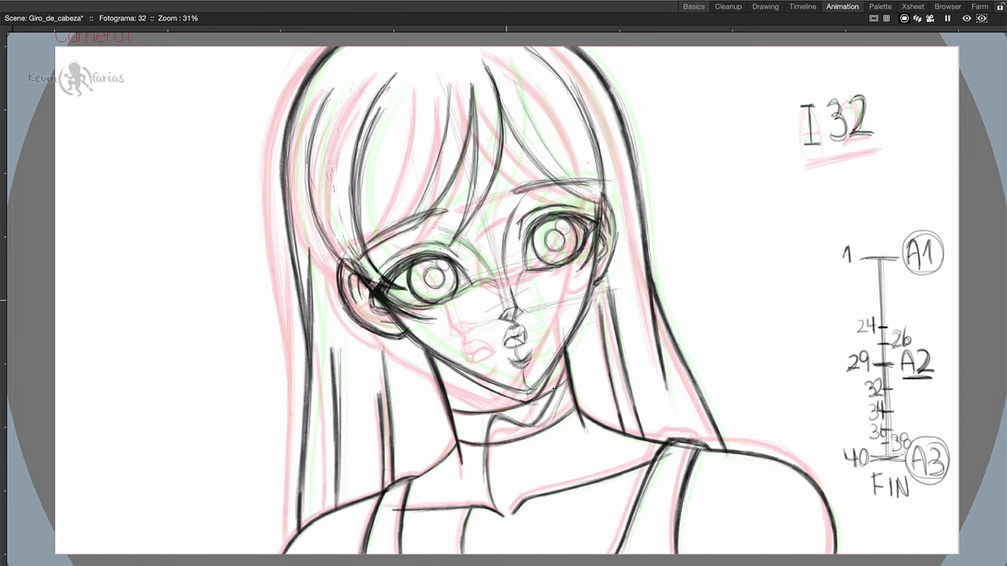
Thicken the central fringe strands and far hair contour, and shade both pupils in the frame 32 drawing
{"action": "left_click_drag", "start_coordinate": [500, 109], "coordinate": [599, 203]}
{"action": "left_click_drag", "start_coordinate": [483, 61], "coordinate": [452, 242]}
{"action": "mouse_move", "coordinate": [472, 85]}
{"action": "left_mouse_down"}
{"action": "mouse_move", "coordinate": [425, 211]}
{"action": "mouse_move", "coordinate": [368, 253]}
{"action": "left_mouse_up"}
{"action": "left_click_drag", "start_coordinate": [511, 78], "coordinate": [594, 194]}
{"action": "left_click_drag", "start_coordinate": [310, 81], "coordinate": [307, 376]}
{"action": "left_click_drag", "start_coordinate": [431, 270], "coordinate": [437, 288]}
{"action": "left_click_drag", "start_coordinate": [554, 247], "coordinate": [554, 226]}
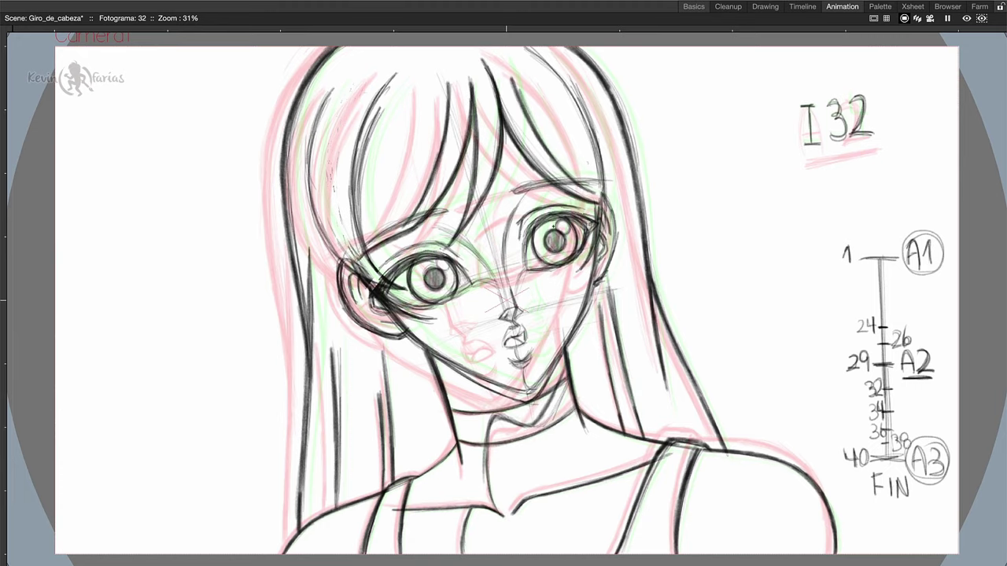
Delete the rough side-fringe strands from the frame 32 drawing and redraw them with clean, heavier curves
{"action": "key", "text": "grave"}
{"action": "key", "text": "Delete"}
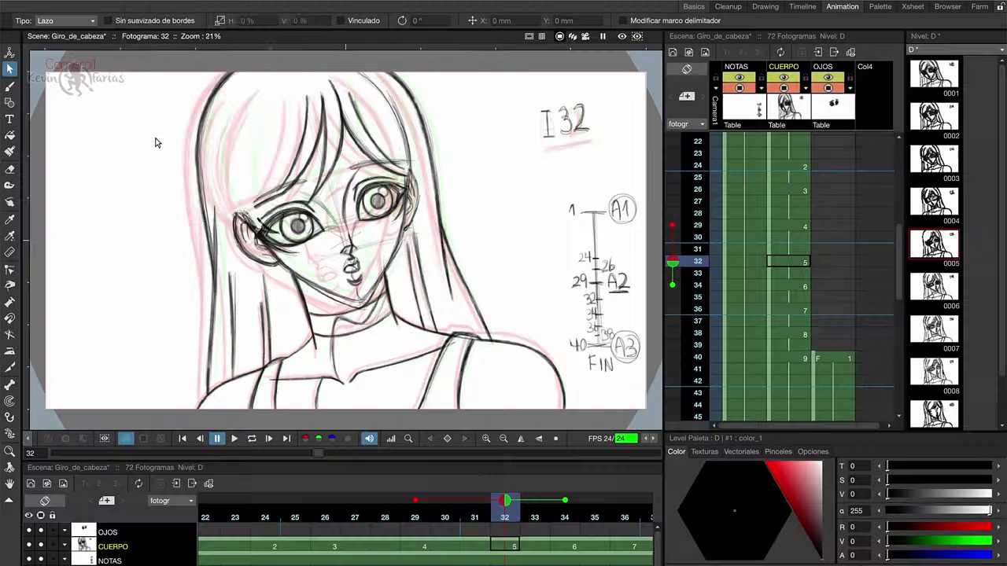
{"action": "key", "text": "grave"}
{"action": "mouse_move", "coordinate": [390, 78]}
{"action": "left_mouse_down"}
{"action": "mouse_move", "coordinate": [363, 268]}
{"action": "mouse_move", "coordinate": [425, 212]}
{"action": "left_mouse_up"}
{"action": "left_click_drag", "start_coordinate": [330, 86], "coordinate": [357, 267]}
Reinforce the hair edge by the temple, face contour, both ears and the eyebrow in the frame 32 drawing
{"action": "left_click_drag", "start_coordinate": [524, 50], "coordinate": [601, 191]}
{"action": "mouse_move", "coordinate": [595, 236]}
{"action": "left_mouse_down"}
{"action": "mouse_move", "coordinate": [431, 350]}
{"action": "mouse_move", "coordinate": [551, 398]}
{"action": "left_mouse_up"}
{"action": "left_click_drag", "start_coordinate": [598, 206], "coordinate": [595, 283]}
{"action": "left_click_drag", "start_coordinate": [349, 277], "coordinate": [385, 311]}
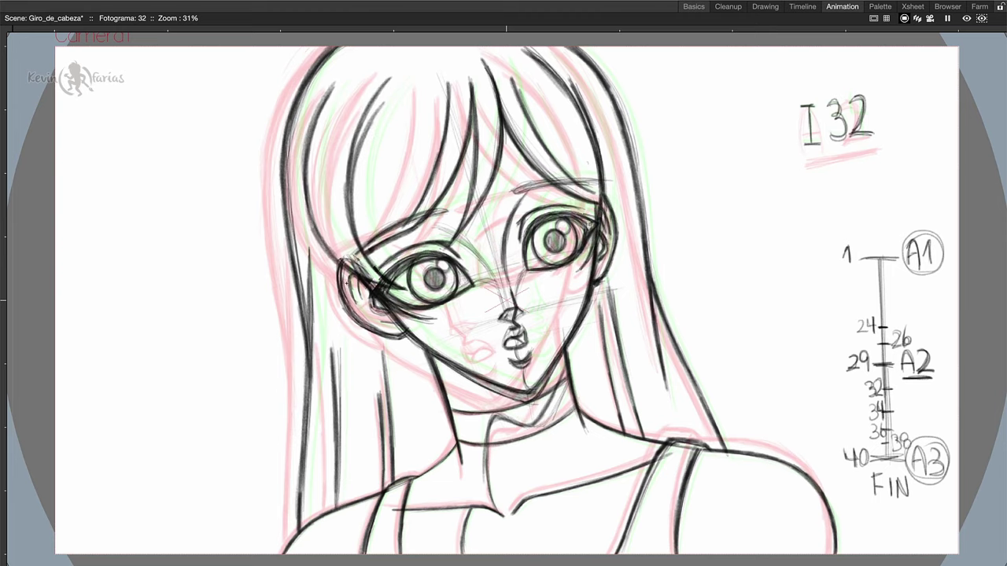
{"action": "left_click_drag", "start_coordinate": [516, 190], "coordinate": [601, 181]}
Go to CUERPO's frame 34 drawing and thicken its face contour, neck, choker, strap and shoulder lines
{"action": "key", "text": "grave"}
{"action": "left_click", "coordinate": [545, 440]}
{"action": "double_click", "coordinate": [304, 39]}
{"action": "mouse_move", "coordinate": [393, 293]}
{"action": "left_mouse_down"}
{"action": "mouse_move", "coordinate": [573, 349]}
{"action": "mouse_move", "coordinate": [610, 206]}
{"action": "left_mouse_up"}
{"action": "left_click_drag", "start_coordinate": [570, 355], "coordinate": [586, 433]}
{"action": "left_click_drag", "start_coordinate": [425, 334], "coordinate": [461, 459]}
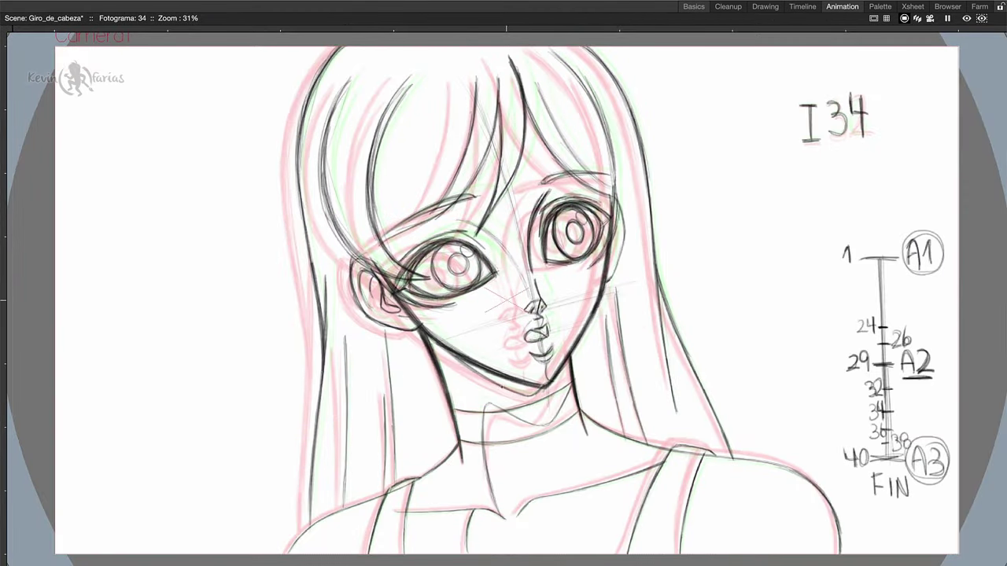
{"action": "left_click_drag", "start_coordinate": [456, 410], "coordinate": [573, 382]}
{"action": "left_click_drag", "start_coordinate": [459, 442], "coordinate": [581, 411]}
{"action": "mouse_move", "coordinate": [516, 516]}
{"action": "left_mouse_down"}
{"action": "mouse_move", "coordinate": [664, 461]}
{"action": "mouse_move", "coordinate": [625, 554]}
{"action": "left_mouse_up"}
{"action": "left_click_drag", "start_coordinate": [708, 454], "coordinate": [840, 550]}
Darken the outer hair contours, long strands, other shoulder and strap, and the nose-bridge line in frame 34
{"action": "mouse_move", "coordinate": [722, 435]}
{"action": "left_mouse_down"}
{"action": "mouse_move", "coordinate": [640, 164]}
{"action": "mouse_move", "coordinate": [586, 49]}
{"action": "left_mouse_up"}
{"action": "left_click_drag", "start_coordinate": [336, 47], "coordinate": [308, 525]}
{"action": "left_click_drag", "start_coordinate": [309, 465], "coordinate": [324, 354]}
{"action": "left_click_drag", "start_coordinate": [415, 478], "coordinate": [287, 554]}
{"action": "left_click_drag", "start_coordinate": [345, 343], "coordinate": [341, 510]}
{"action": "left_click_drag", "start_coordinate": [387, 486], "coordinate": [370, 554]}
{"action": "left_click_drag", "start_coordinate": [411, 483], "coordinate": [404, 554]}
{"action": "left_click_drag", "start_coordinate": [385, 336], "coordinate": [395, 488]}
{"action": "left_click_drag", "start_coordinate": [383, 395], "coordinate": [385, 494]}
{"action": "left_click_drag", "start_coordinate": [538, 302], "coordinate": [540, 210]}
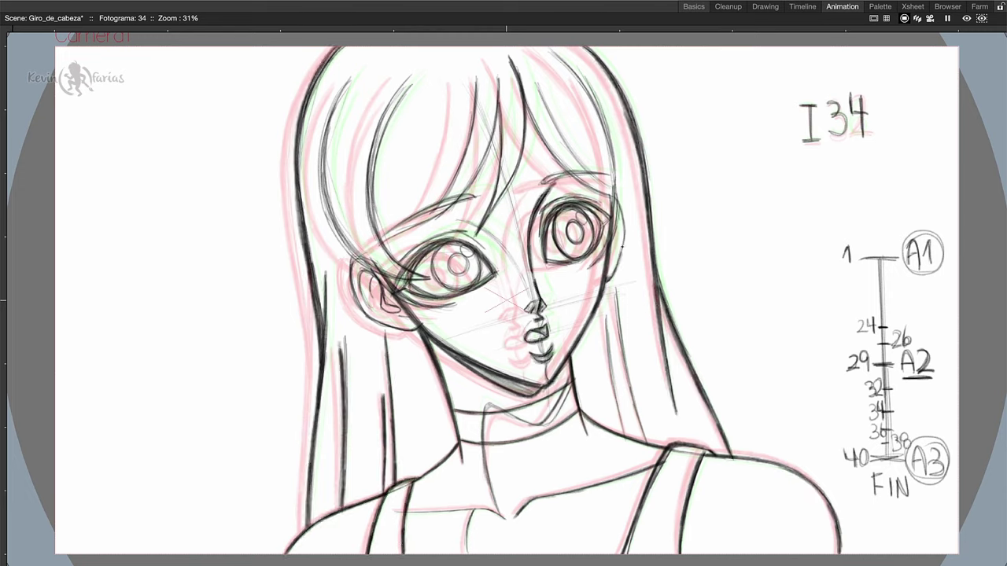
Darken the far ear, the hair strands beside it, the central fringe curves and both eyebrows in the frame 34 drawing
{"action": "left_click_drag", "start_coordinate": [617, 201], "coordinate": [609, 279]}
{"action": "left_click_drag", "start_coordinate": [615, 288], "coordinate": [646, 442]}
{"action": "left_click_drag", "start_coordinate": [475, 81], "coordinate": [431, 216]}
{"action": "left_click_drag", "start_coordinate": [526, 109], "coordinate": [612, 195]}
{"action": "left_click_drag", "start_coordinate": [548, 50], "coordinate": [613, 182]}
{"action": "left_click_drag", "start_coordinate": [521, 102], "coordinate": [477, 234]}
{"action": "left_click_drag", "start_coordinate": [384, 240], "coordinate": [475, 197]}
{"action": "left_click_drag", "start_coordinate": [543, 181], "coordinate": [609, 176]}
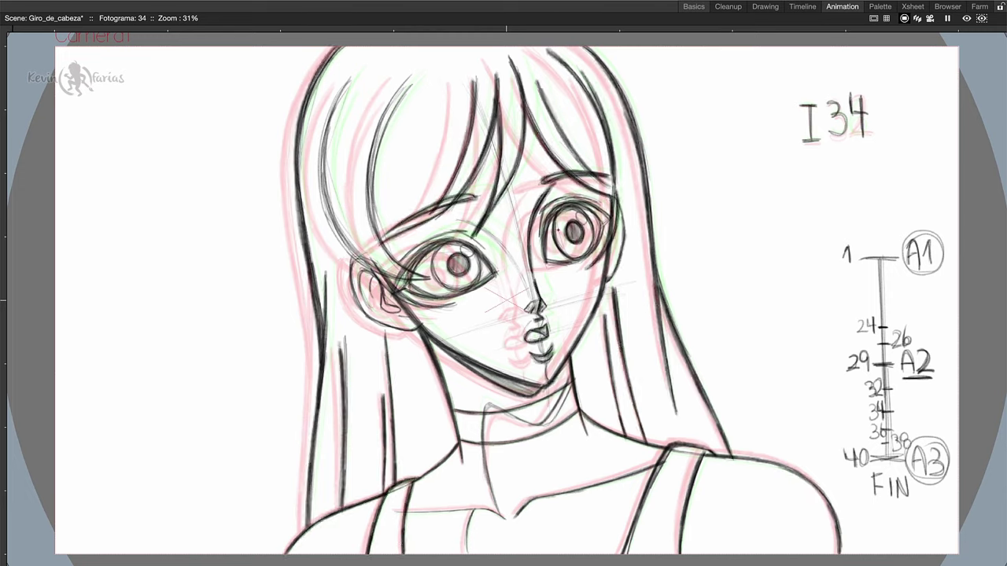
Thicken the long fringe curves above the near ear and the brow-to-nose curve in the frame 34 drawing
{"action": "left_click_drag", "start_coordinate": [411, 83], "coordinate": [400, 270]}
{"action": "left_click_drag", "start_coordinate": [349, 79], "coordinate": [368, 265]}
{"action": "left_click_drag", "start_coordinate": [323, 161], "coordinate": [417, 279]}
{"action": "left_click_drag", "start_coordinate": [448, 224], "coordinate": [524, 285]}
{"action": "key", "text": "grave"}
{"action": "key", "text": "grave"}
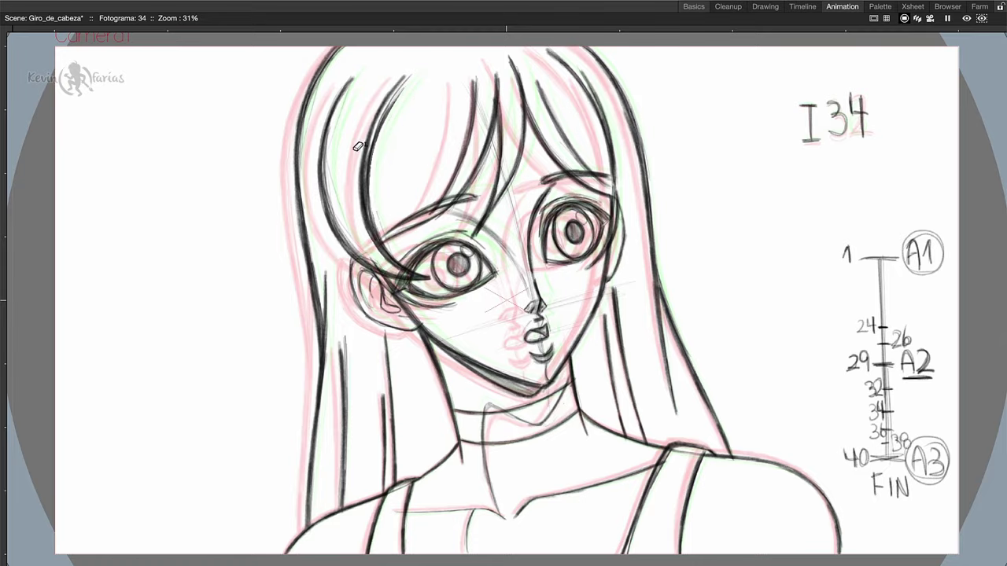
Go to CUERPO's frame 36 drawing and darken its shoulder, outer hair contours, jawline, near-side fringe curve and far-side strands
{"action": "key", "text": "grave"}
{"action": "key", "text": "period"}
{"action": "key", "text": "grave"}
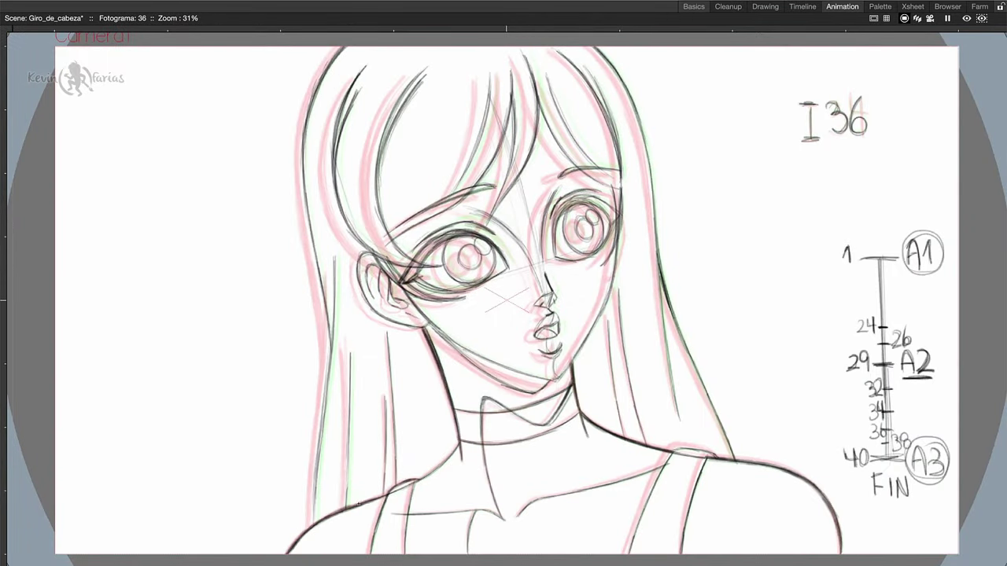
{"action": "left_click_drag", "start_coordinate": [359, 504], "coordinate": [459, 442]}
{"action": "left_click_drag", "start_coordinate": [312, 524], "coordinate": [333, 258]}
{"action": "left_click_drag", "start_coordinate": [327, 346], "coordinate": [302, 127]}
{"action": "mouse_move", "coordinate": [360, 90]}
{"action": "left_mouse_down"}
{"action": "mouse_move", "coordinate": [432, 269]}
{"action": "mouse_move", "coordinate": [551, 381]}
{"action": "left_mouse_up"}
{"action": "left_click_drag", "start_coordinate": [424, 326], "coordinate": [538, 392]}
{"action": "left_click_drag", "start_coordinate": [370, 254], "coordinate": [420, 326]}
{"action": "left_click_drag", "start_coordinate": [617, 283], "coordinate": [648, 445]}
{"action": "left_click_drag", "start_coordinate": [598, 49], "coordinate": [661, 268]}
{"action": "left_click_drag", "start_coordinate": [661, 268], "coordinate": [735, 461]}
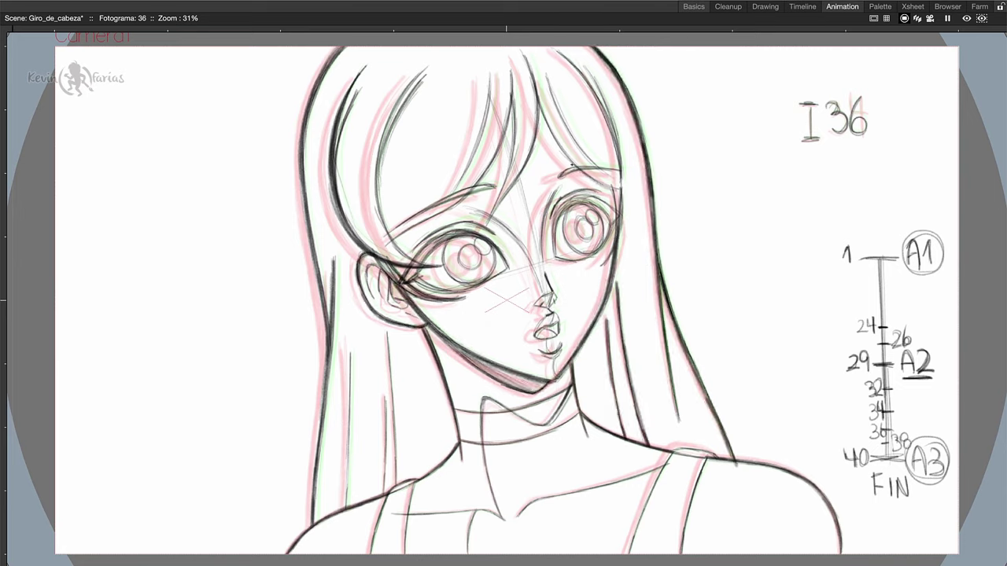
Reinforce the far fringe, the near-side long strands, both straps and the collarbone lines in the frame 36 drawing
{"action": "left_click_drag", "start_coordinate": [540, 97], "coordinate": [617, 189]}
{"action": "mouse_move", "coordinate": [349, 348]}
{"action": "left_mouse_down"}
{"action": "mouse_move", "coordinate": [345, 508]}
{"action": "mouse_move", "coordinate": [384, 398]}
{"action": "left_mouse_up"}
{"action": "left_click_drag", "start_coordinate": [388, 334], "coordinate": [396, 485]}
{"action": "left_click_drag", "start_coordinate": [388, 489], "coordinate": [370, 553]}
{"action": "left_click_drag", "start_coordinate": [413, 483], "coordinate": [405, 554]}
{"action": "left_click_drag", "start_coordinate": [670, 453], "coordinate": [627, 554]}
{"action": "left_click_drag", "start_coordinate": [705, 458], "coordinate": [680, 554]}
{"action": "left_click_drag", "start_coordinate": [665, 465], "coordinate": [517, 517]}
{"action": "left_click_drag", "start_coordinate": [392, 514], "coordinate": [504, 519]}
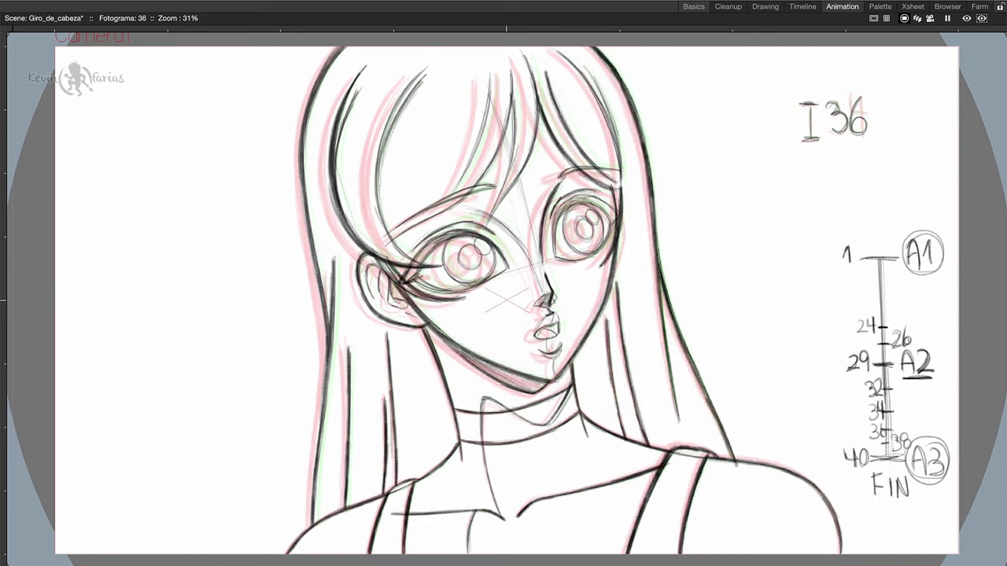
Darken the central fringe strands, the curve between the eyes and the far eye in the frame 36 drawing
{"action": "left_click_drag", "start_coordinate": [511, 73], "coordinate": [464, 192]}
{"action": "left_click_drag", "start_coordinate": [392, 239], "coordinate": [461, 198]}
{"action": "left_click_drag", "start_coordinate": [490, 75], "coordinate": [445, 202]}
{"action": "left_click_drag", "start_coordinate": [464, 208], "coordinate": [534, 269]}
{"action": "left_click_drag", "start_coordinate": [554, 236], "coordinate": [620, 214]}
{"action": "left_click_drag", "start_coordinate": [618, 217], "coordinate": [588, 252]}
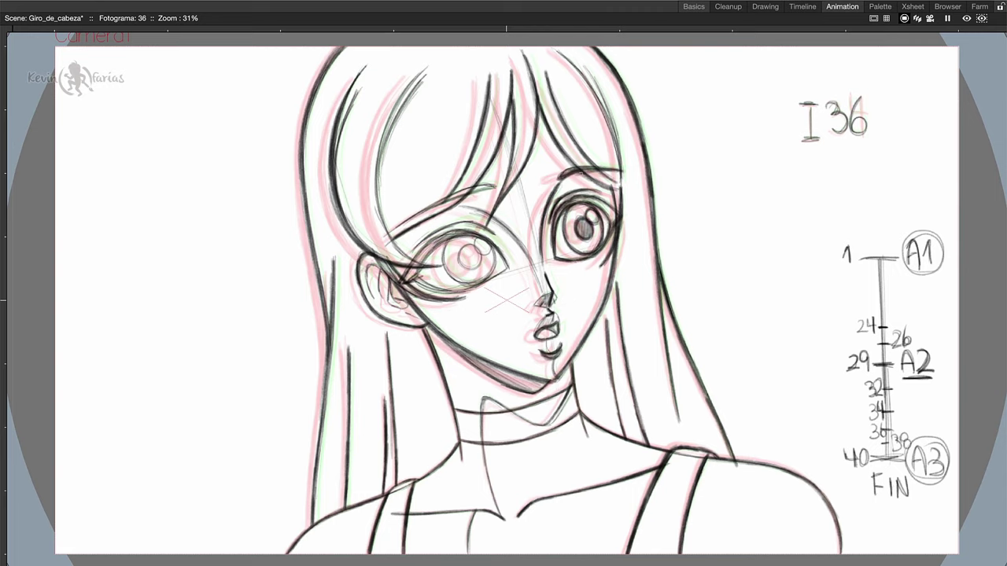
Darken the near eye, the ear and the long fringe curves, and touch up the far eye in frame 36
{"action": "left_click_drag", "start_coordinate": [482, 246], "coordinate": [459, 247]}
{"action": "left_click_drag", "start_coordinate": [510, 267], "coordinate": [435, 244]}
{"action": "left_click_drag", "start_coordinate": [366, 262], "coordinate": [406, 310]}
{"action": "left_click_drag", "start_coordinate": [427, 75], "coordinate": [381, 236]}
{"action": "left_click_drag", "start_coordinate": [554, 227], "coordinate": [613, 202]}
{"action": "left_click_drag", "start_coordinate": [359, 85], "coordinate": [363, 248]}
{"action": "left_click_drag", "start_coordinate": [557, 52], "coordinate": [620, 177]}
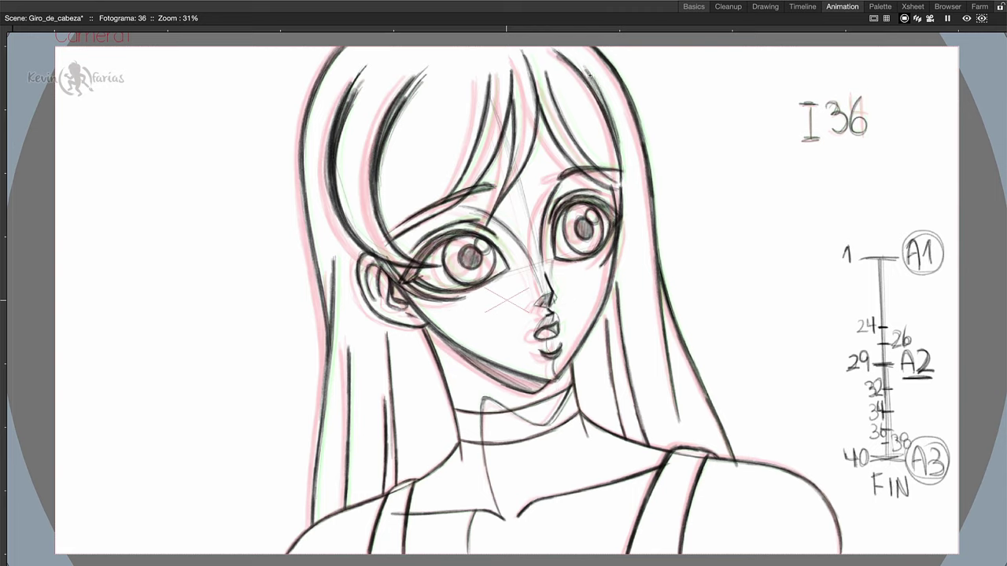
Go to CUERPO's frame 38 drawing and darken its face contour, long hair strands and near shoulder
{"action": "key", "text": "grave"}
{"action": "left_click", "coordinate": [790, 252]}
{"action": "key", "text": "grave"}
{"action": "left_click_drag", "start_coordinate": [430, 331], "coordinate": [618, 253]}
{"action": "left_click_drag", "start_coordinate": [609, 321], "coordinate": [647, 445]}
{"action": "left_click_drag", "start_coordinate": [398, 336], "coordinate": [386, 486]}
{"action": "left_click_drag", "start_coordinate": [461, 442], "coordinate": [290, 552]}
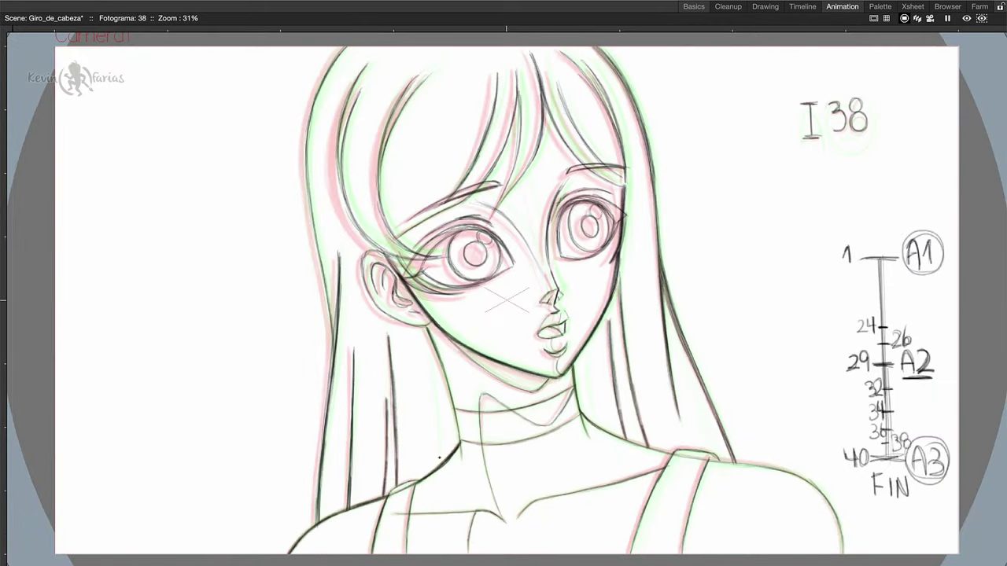
Darken the neck, choker edges, straps, far shoulder and ear in the frame 38 drawing
{"action": "left_click_drag", "start_coordinate": [434, 341], "coordinate": [461, 460]}
{"action": "left_click_drag", "start_coordinate": [573, 361], "coordinate": [673, 455]}
{"action": "left_click_drag", "start_coordinate": [456, 410], "coordinate": [579, 386]}
{"action": "left_click_drag", "start_coordinate": [461, 445], "coordinate": [581, 415]}
{"action": "left_click_drag", "start_coordinate": [711, 458], "coordinate": [682, 554]}
{"action": "left_click_drag", "start_coordinate": [425, 480], "coordinate": [370, 554]}
{"action": "left_click_drag", "start_coordinate": [787, 472], "coordinate": [844, 554]}
{"action": "left_click_drag", "start_coordinate": [423, 256], "coordinate": [370, 319]}
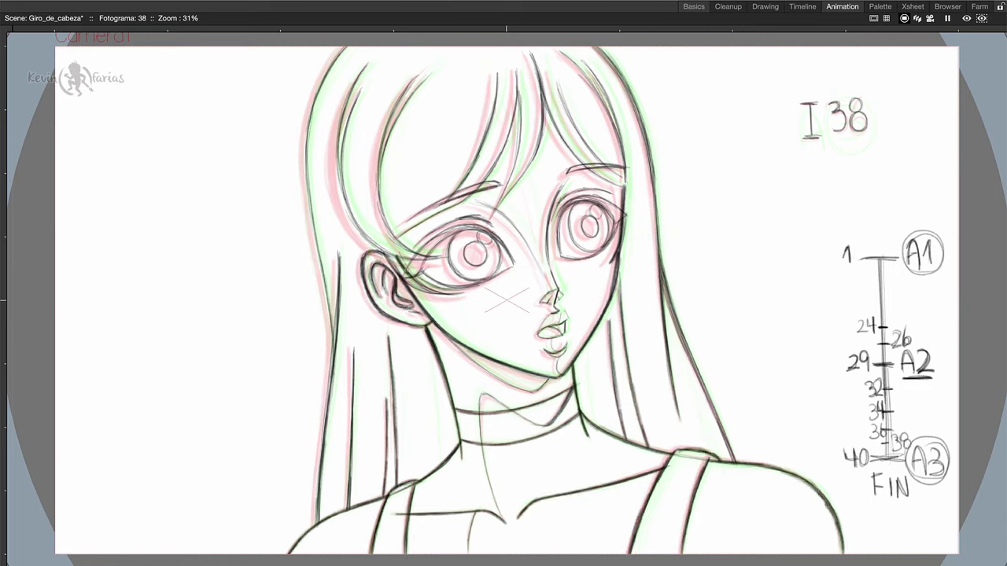
Thicken the outer hair contours, fringe curves, eyebrow and near eye's upper lid in the frame 38 drawing
{"action": "left_click_drag", "start_coordinate": [543, 185], "coordinate": [630, 49]}
{"action": "left_click_drag", "start_coordinate": [330, 53], "coordinate": [309, 363]}
{"action": "left_click_drag", "start_coordinate": [626, 83], "coordinate": [653, 229]}
{"action": "left_click_drag", "start_coordinate": [543, 62], "coordinate": [512, 161]}
{"action": "left_click_drag", "start_coordinate": [498, 72], "coordinate": [472, 200]}
{"action": "left_click_drag", "start_coordinate": [439, 140], "coordinate": [343, 261]}
{"action": "left_click_drag", "start_coordinate": [436, 80], "coordinate": [376, 258]}
{"action": "left_click_drag", "start_coordinate": [364, 79], "coordinate": [335, 217]}
{"action": "left_click_drag", "start_coordinate": [501, 178], "coordinate": [406, 222]}
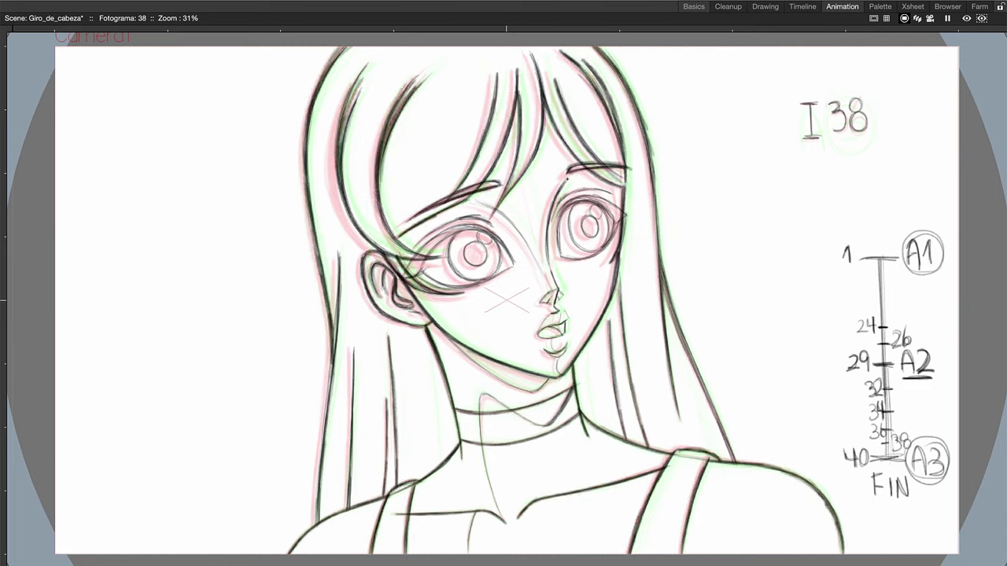
{"action": "left_click_drag", "start_coordinate": [417, 260], "coordinate": [503, 233]}
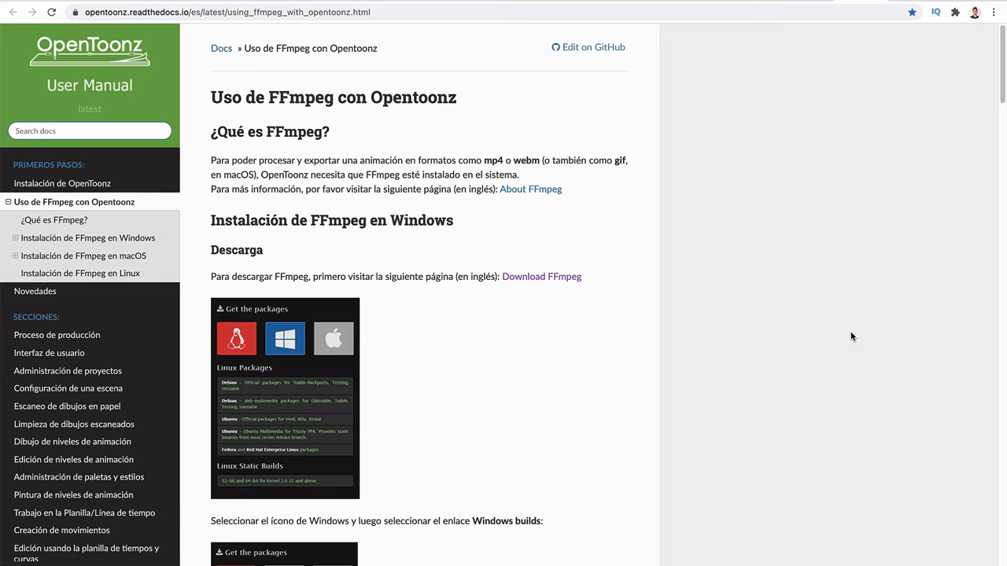
In the browser's OpenToonz manual, find the macOS FFmpeg installation section and open its Download FFmpeg link in a new tab
{"action": "scroll", "coordinate": [850, 336], "scroll_direction": "down", "scroll_amount": 3}
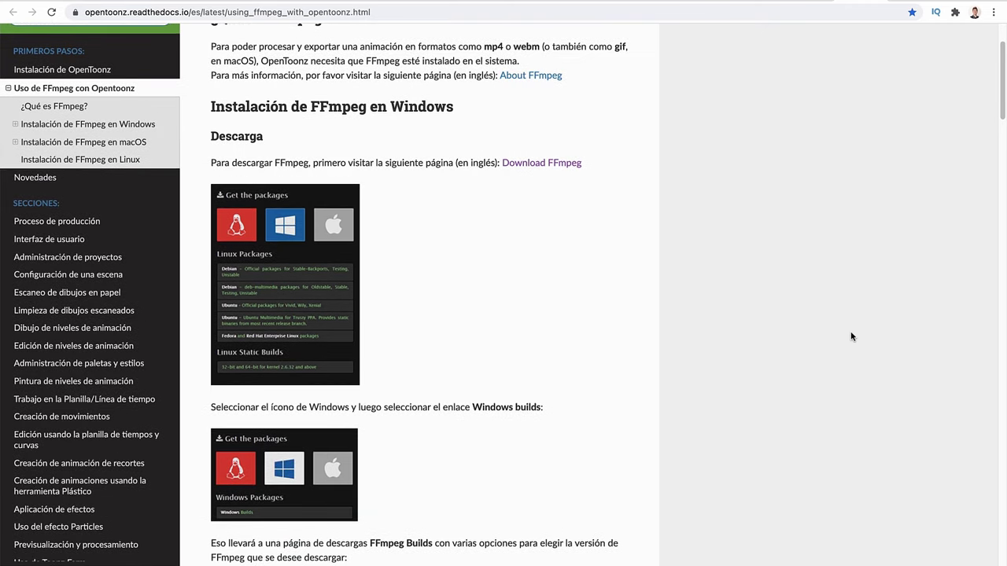
{"action": "scroll", "coordinate": [850, 337], "scroll_direction": "down", "scroll_amount": 5}
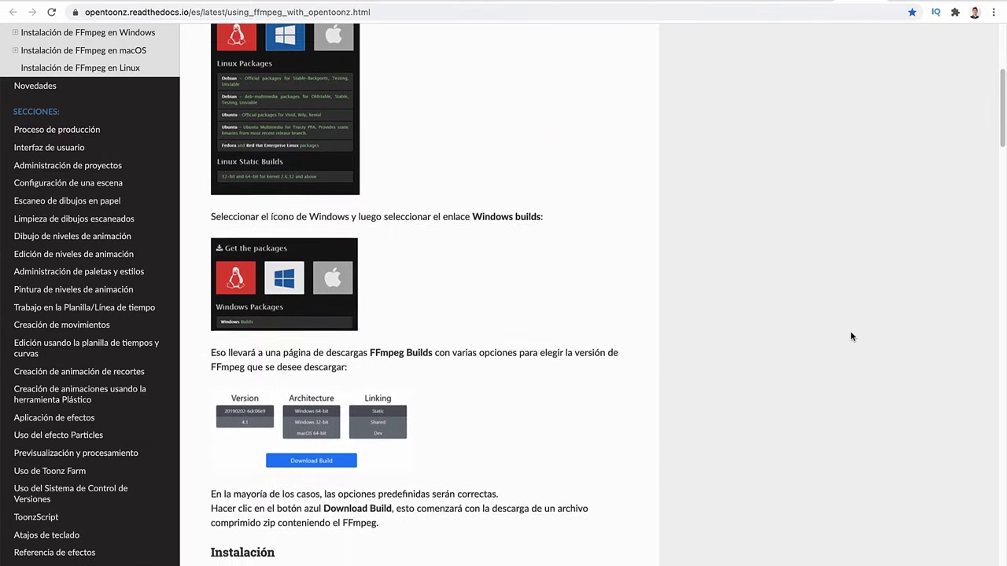
{"action": "scroll", "coordinate": [851, 337], "scroll_direction": "down", "scroll_amount": 8}
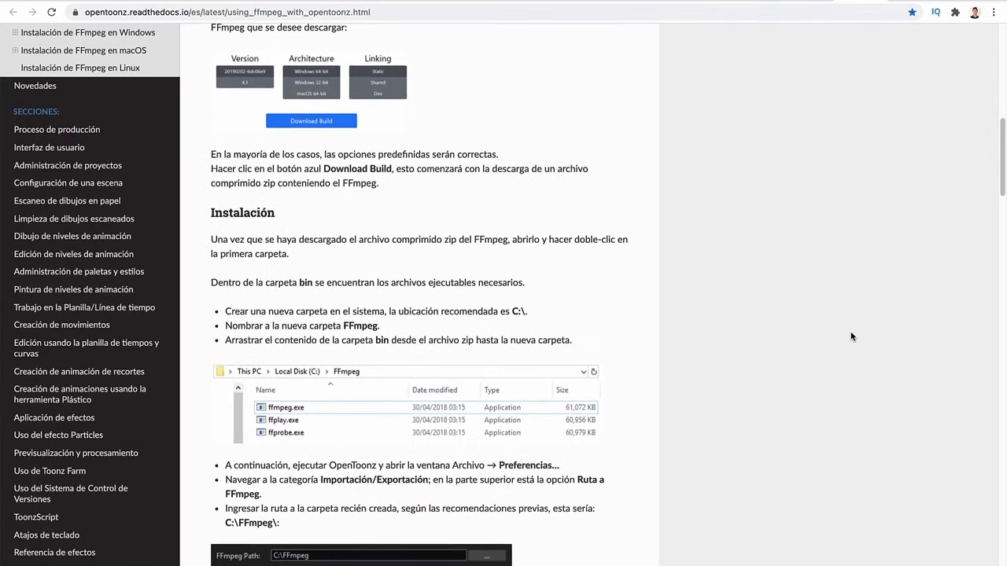
{"action": "scroll", "coordinate": [851, 337], "scroll_direction": "down", "scroll_amount": 3}
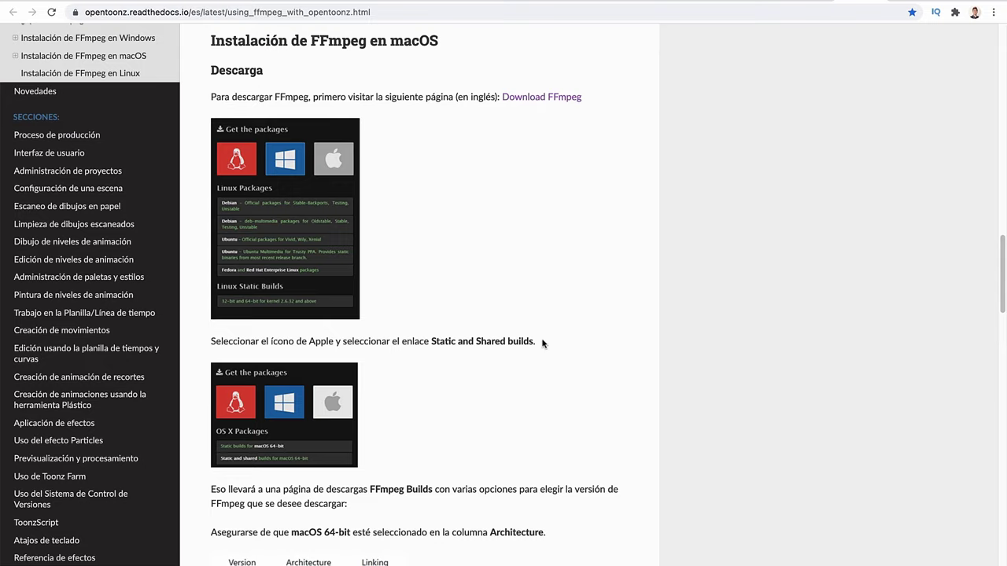
{"action": "left_click", "coordinate": [539, 99]}
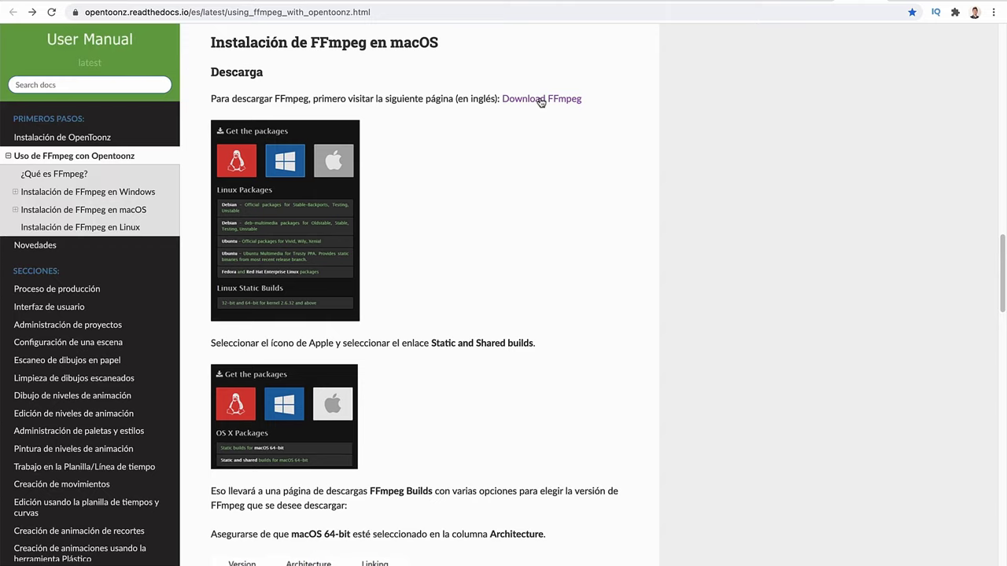
{"action": "right_click", "coordinate": [541, 102]}
{"action": "left_click", "coordinate": [551, 104]}
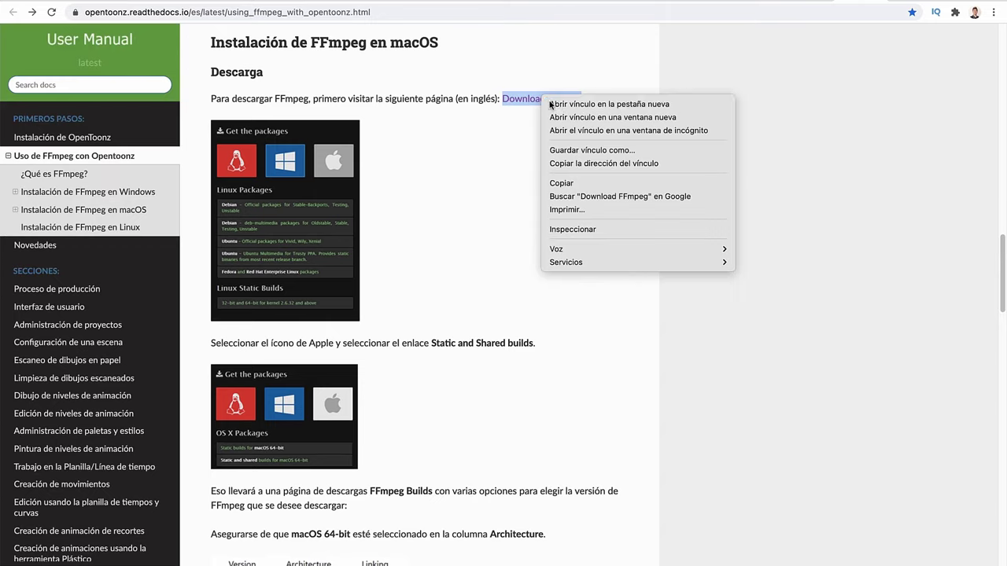
{"action": "left_click", "coordinate": [530, 209]}
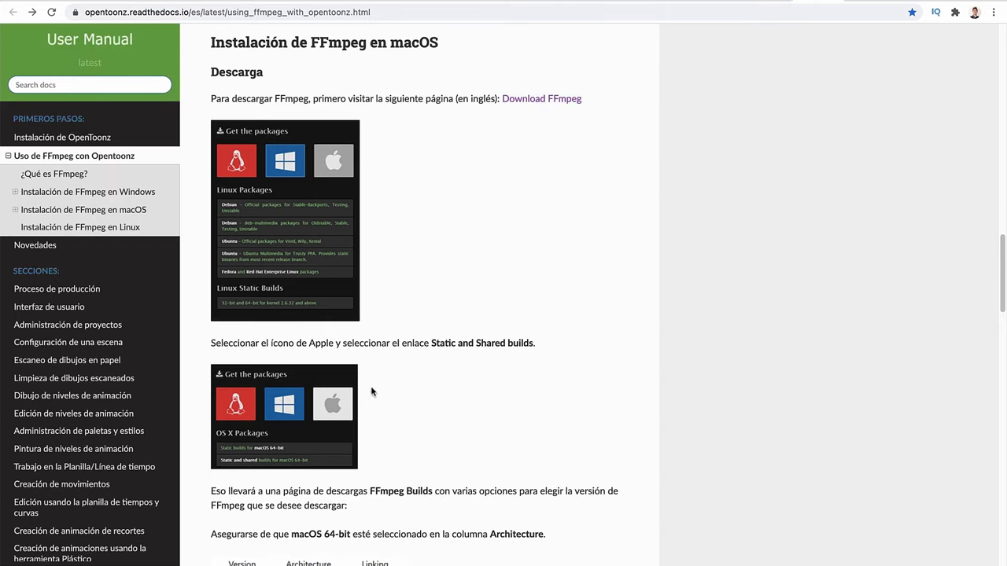
{"action": "scroll", "coordinate": [617, 367], "scroll_direction": "down", "scroll_amount": 3}
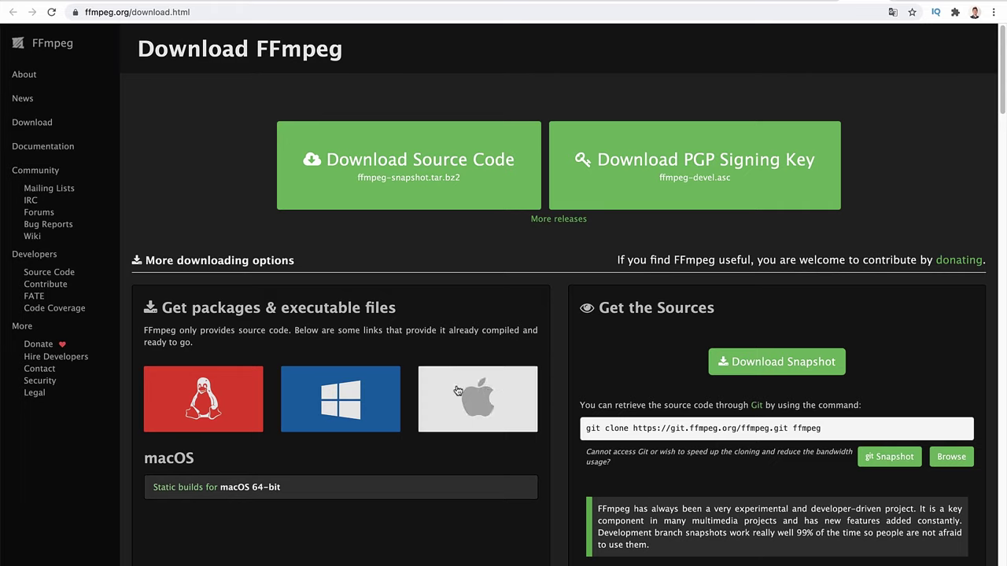
Open the macOS 64-bit static builds and download ffmpeg-101988-g988f2e9eb0.7z and ffprobe-101988-g988f2e9eb0.7z
{"action": "mouse_move", "coordinate": [391, 374]}
{"action": "left_click", "coordinate": [474, 407]}
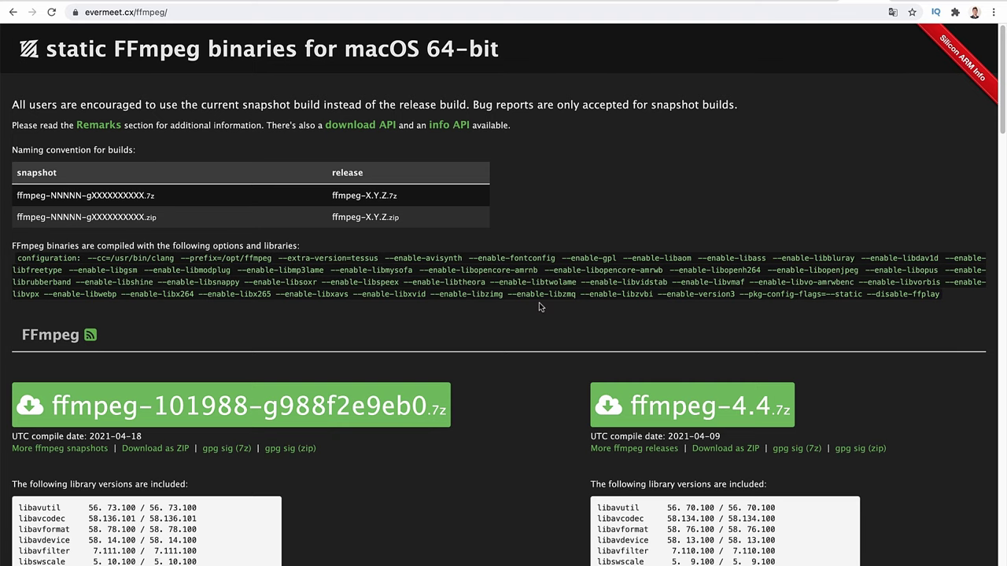
{"action": "scroll", "coordinate": [535, 395], "scroll_direction": "down", "scroll_amount": 5}
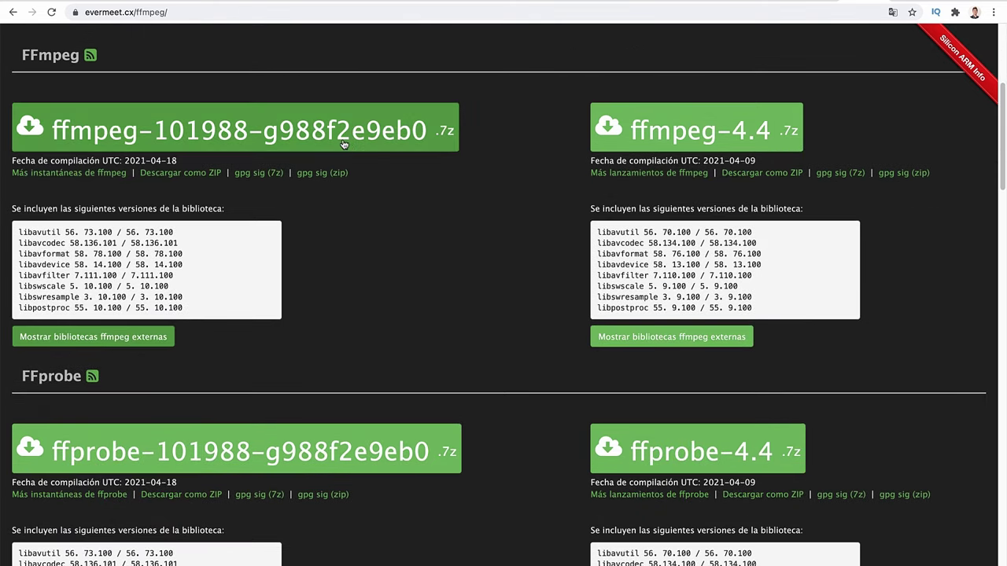
{"action": "left_click", "coordinate": [368, 131]}
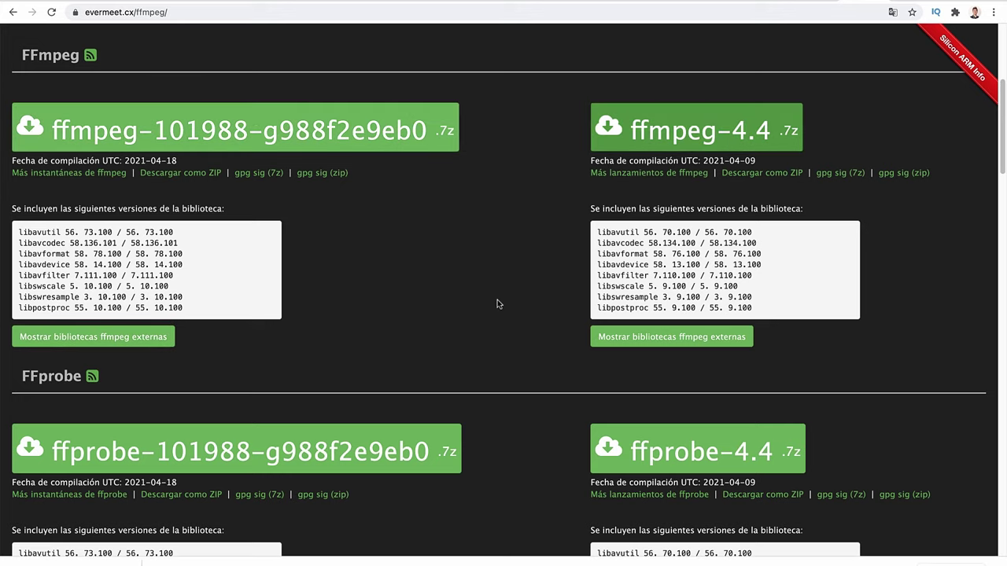
{"action": "left_click", "coordinate": [430, 431]}
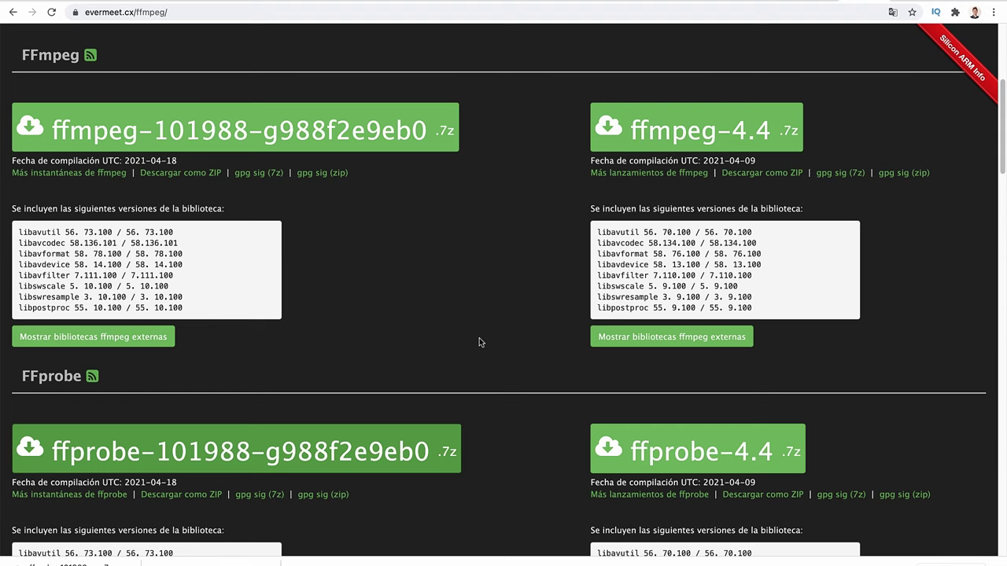
Download the ffplay-101101-gc0d0b1c4f6.7z and ffserver-89723-g2ca65fc7b7.7z archives
{"action": "scroll", "coordinate": [543, 355], "scroll_direction": "down", "scroll_amount": 6}
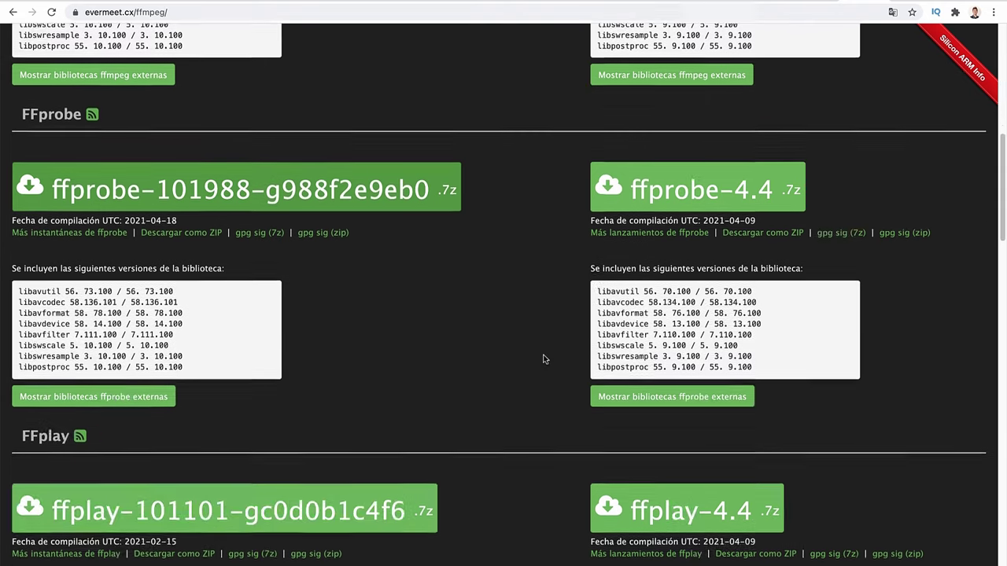
{"action": "scroll", "coordinate": [543, 359], "scroll_direction": "down", "scroll_amount": 2}
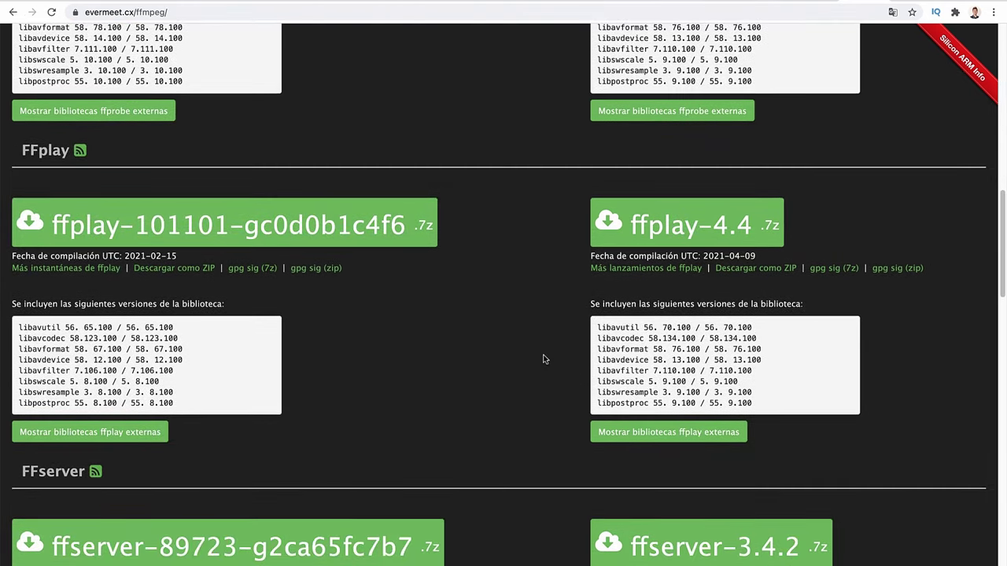
{"action": "left_click", "coordinate": [376, 227]}
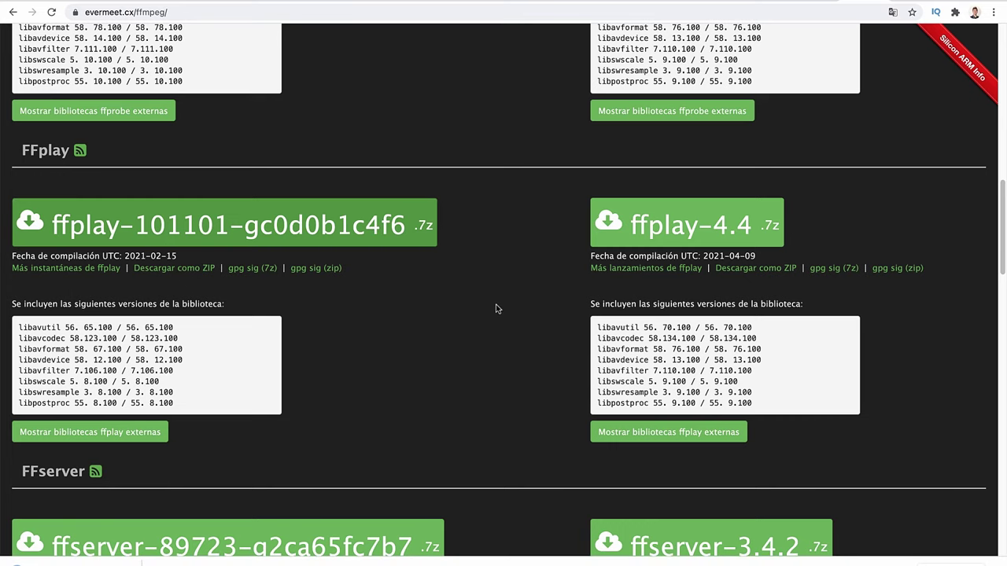
{"action": "scroll", "coordinate": [496, 309], "scroll_direction": "down", "scroll_amount": 3}
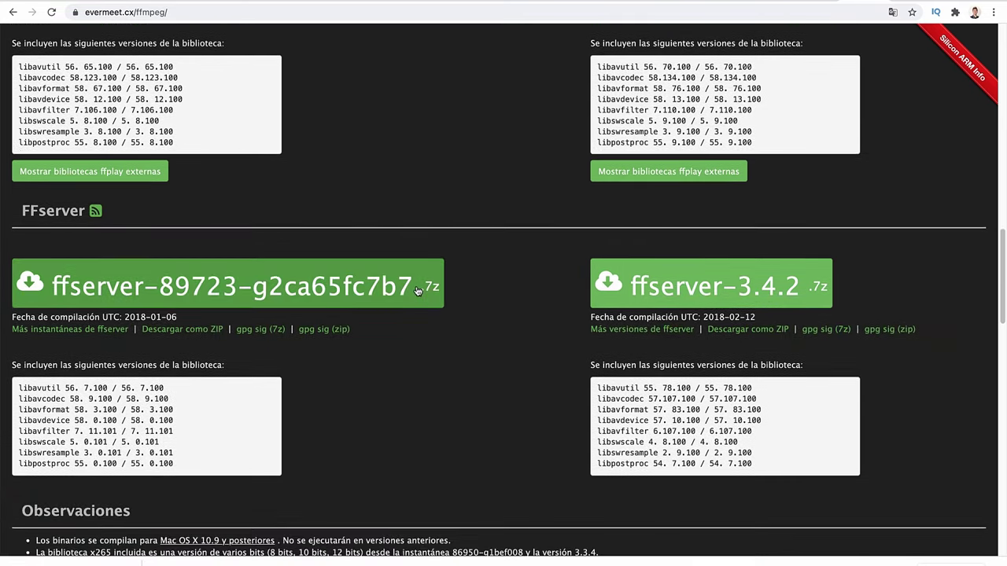
{"action": "left_click", "coordinate": [418, 292]}
{"action": "scroll", "coordinate": [479, 343], "scroll_direction": "down", "scroll_amount": 2}
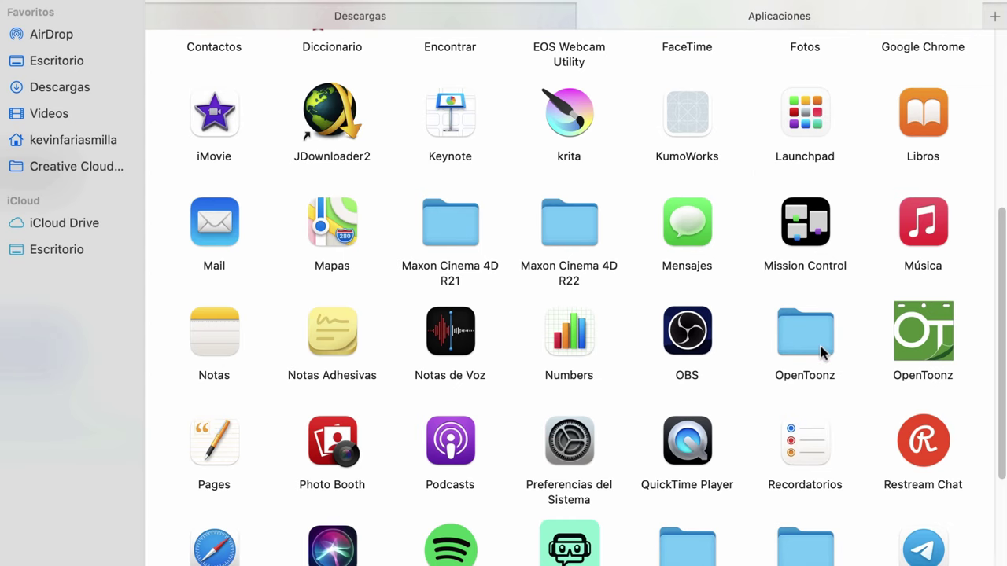
In Finder, create a folder named FFmpeg inside the OpenToonz applications folder and place it beside OpenToonz_stuff
{"action": "double_click", "coordinate": [820, 352]}
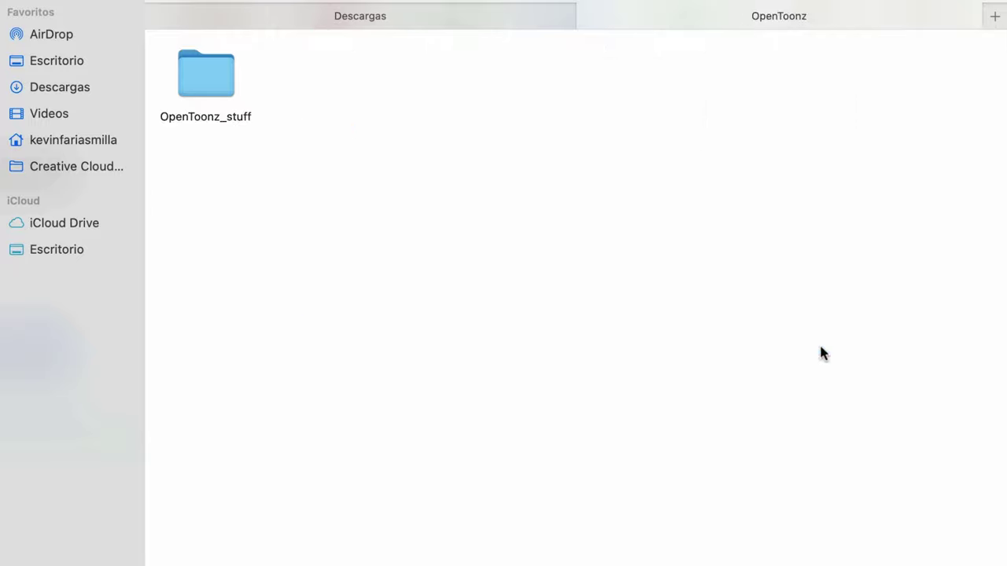
{"action": "right_click", "coordinate": [372, 148]}
{"action": "left_click", "coordinate": [381, 149]}
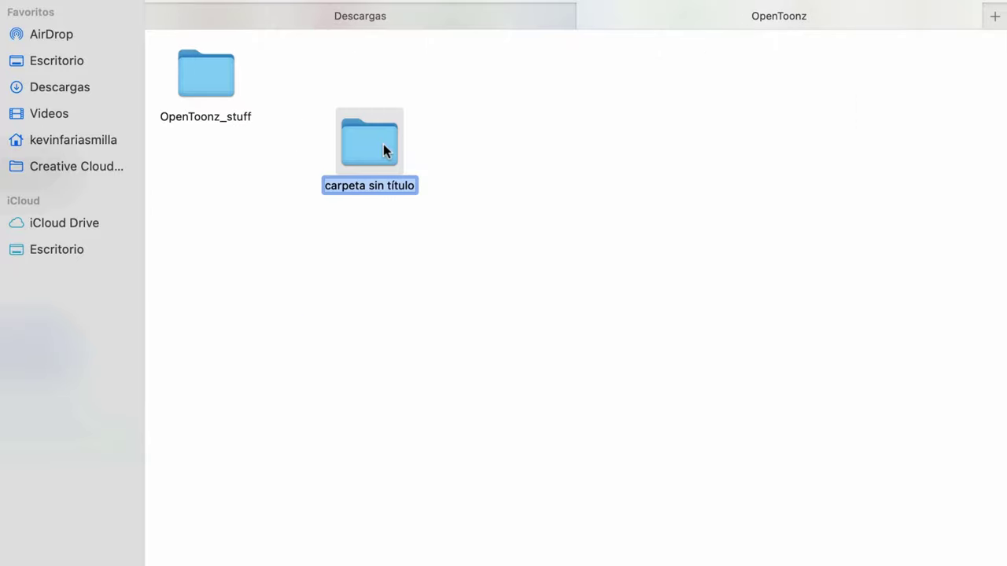
{"action": "type", "text": "FFmpeg"}
{"action": "left_click", "coordinate": [420, 194]}
{"action": "left_click_drag", "start_coordinate": [383, 164], "coordinate": [328, 105]}
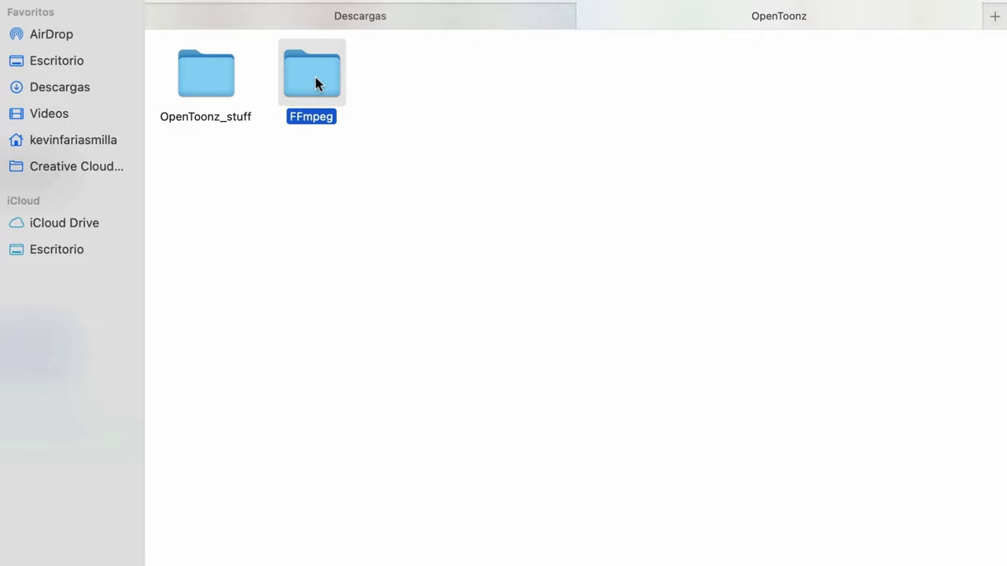
{"action": "left_click", "coordinate": [343, 137]}
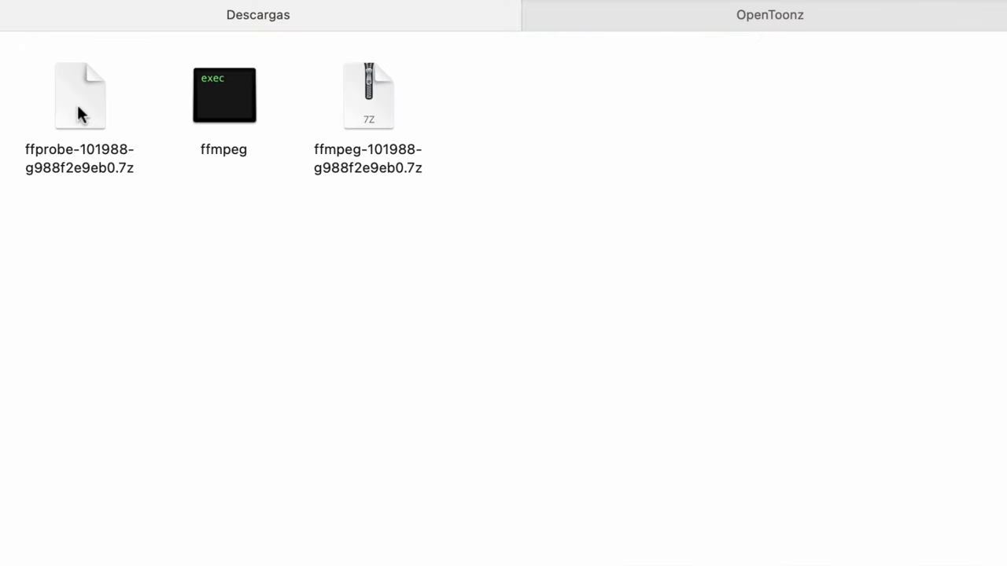
Extract the ffprobe archive in Descargas and move the ffprobe and ffmpeg executables into the FFmpeg folder
{"action": "double_click", "coordinate": [78, 114]}
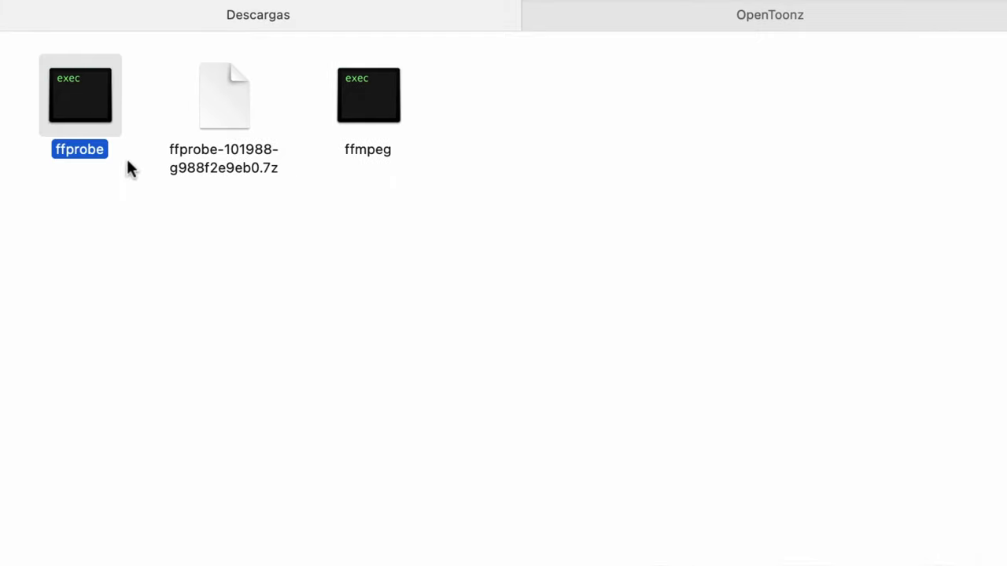
{"action": "left_click", "coordinate": [126, 159]}
{"action": "left_click", "coordinate": [90, 75]}
{"action": "left_click", "coordinate": [391, 81], "text": "super"}
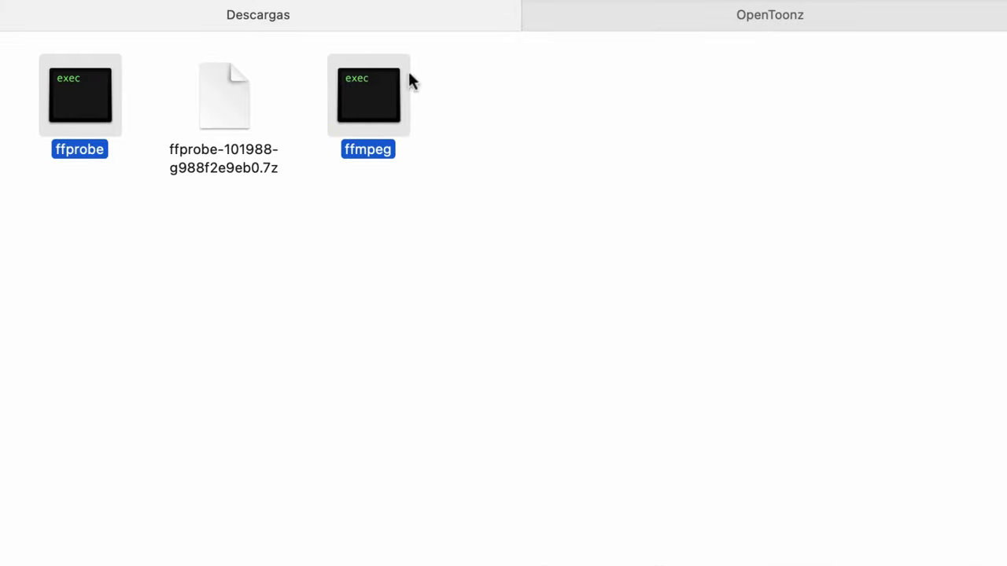
{"action": "left_click_drag", "start_coordinate": [410, 77], "coordinate": [383, 119]}
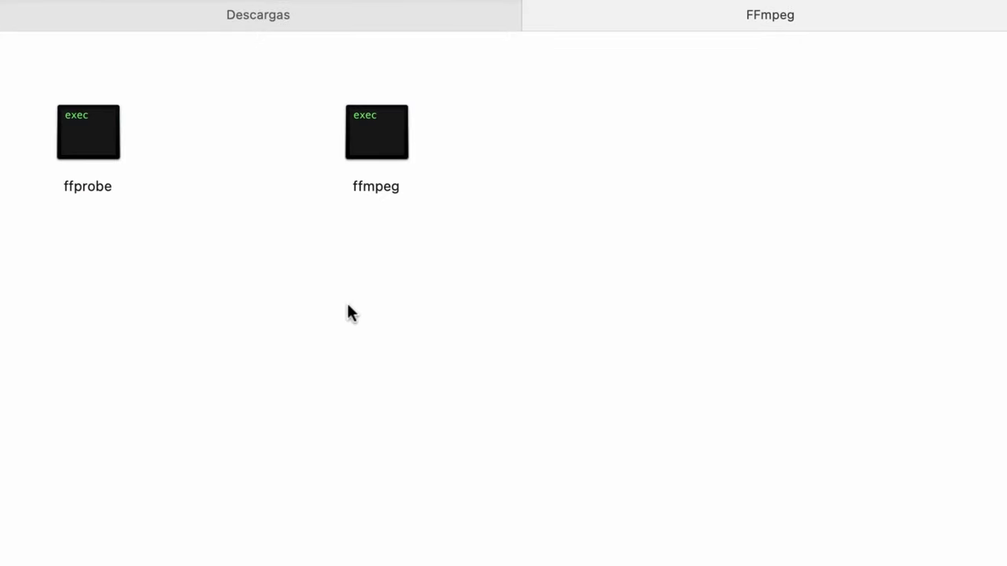
Align the executables in the FFmpeg folder by name
{"action": "right_click", "coordinate": [203, 307]}
{"action": "mouse_move", "coordinate": [375, 502]}
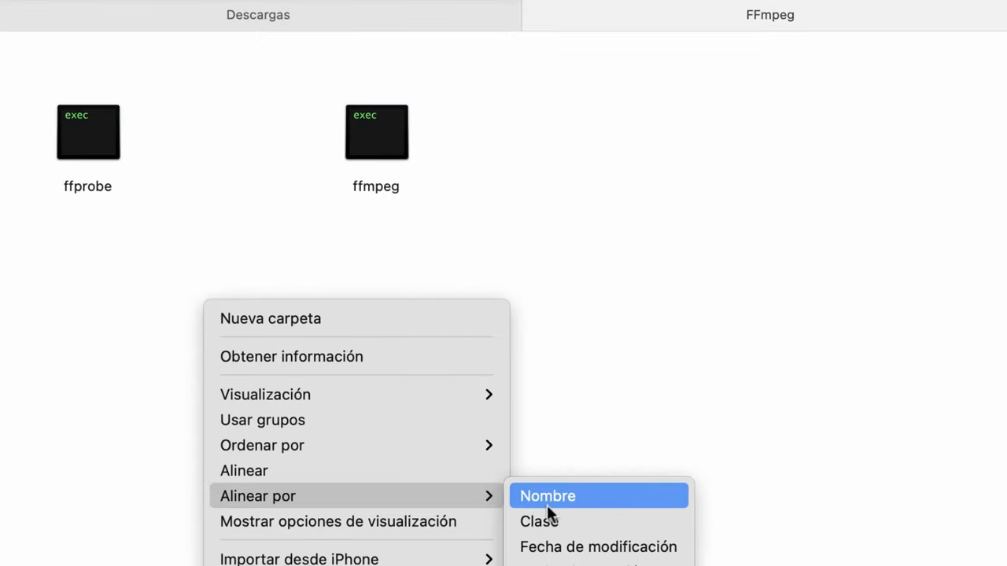
{"action": "left_click", "coordinate": [548, 503]}
Open the ffmpeg executable with Terminal, authorizing it as an unverified app, and close the Terminal window once its process completes
{"action": "left_click", "coordinate": [86, 83]}
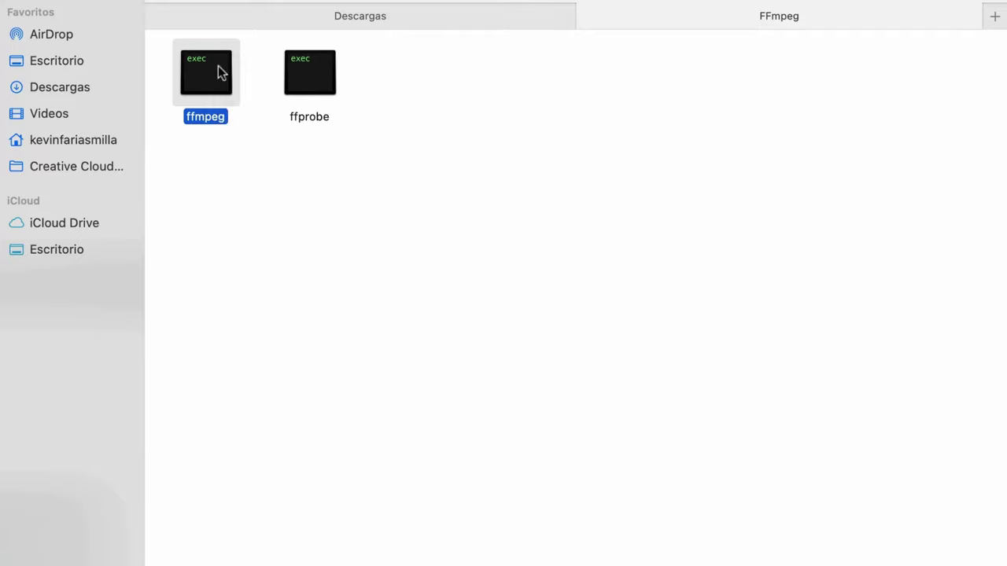
{"action": "right_click", "coordinate": [221, 72]}
{"action": "mouse_move", "coordinate": [304, 97]}
{"action": "left_click", "coordinate": [475, 99]}
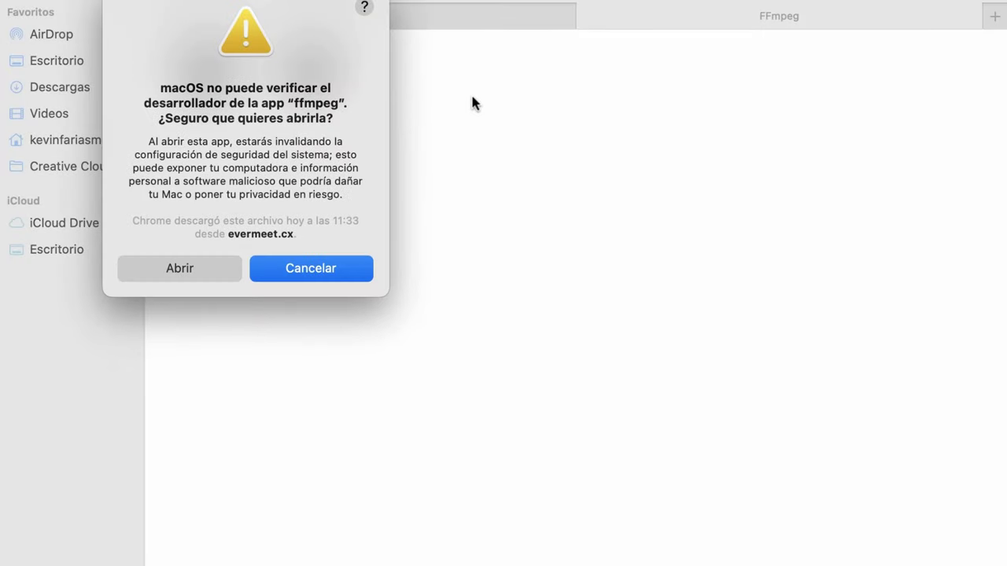
{"action": "left_click", "coordinate": [184, 268]}
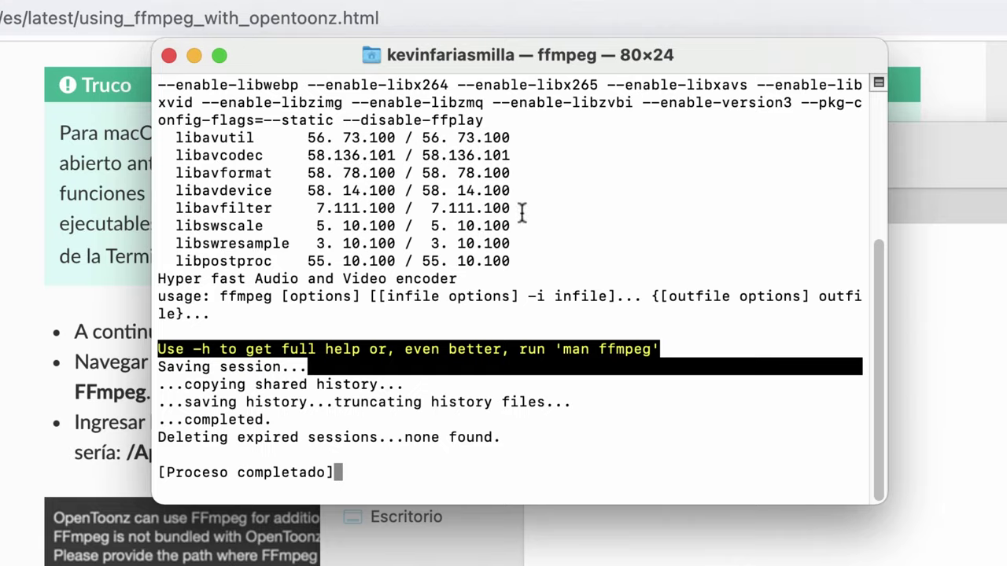
{"action": "left_click", "coordinate": [169, 55]}
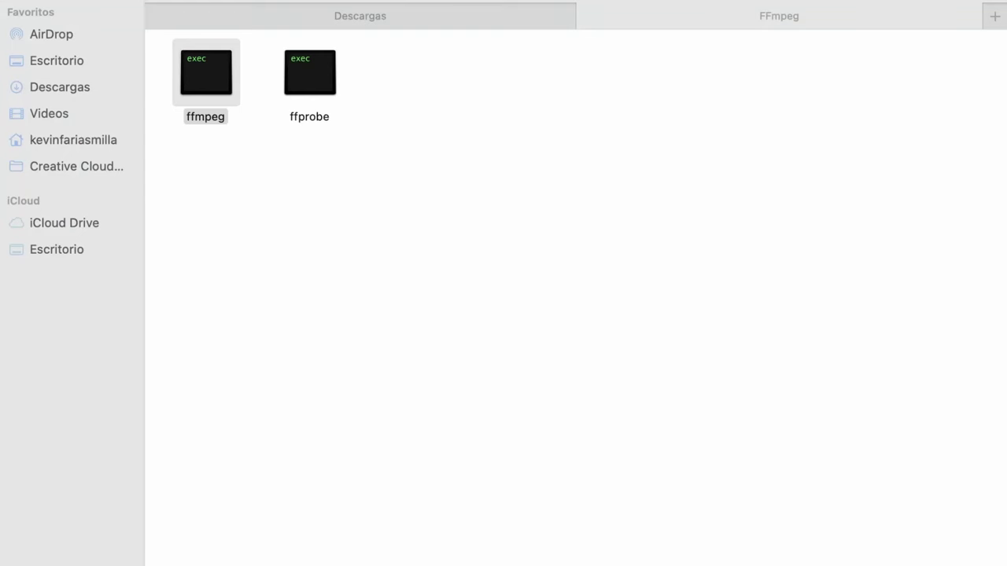
Authorize the ffprobe executable by opening it with Terminal in the same way, and close its finished Terminal window
{"action": "left_click", "coordinate": [318, 79]}
{"action": "right_click", "coordinate": [321, 72]}
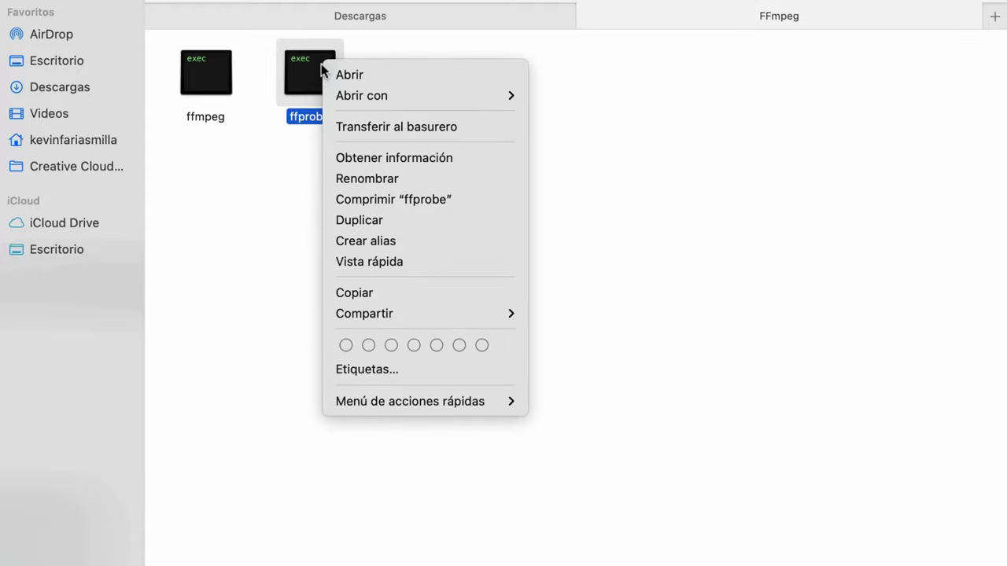
{"action": "mouse_move", "coordinate": [413, 100]}
{"action": "left_click", "coordinate": [568, 89]}
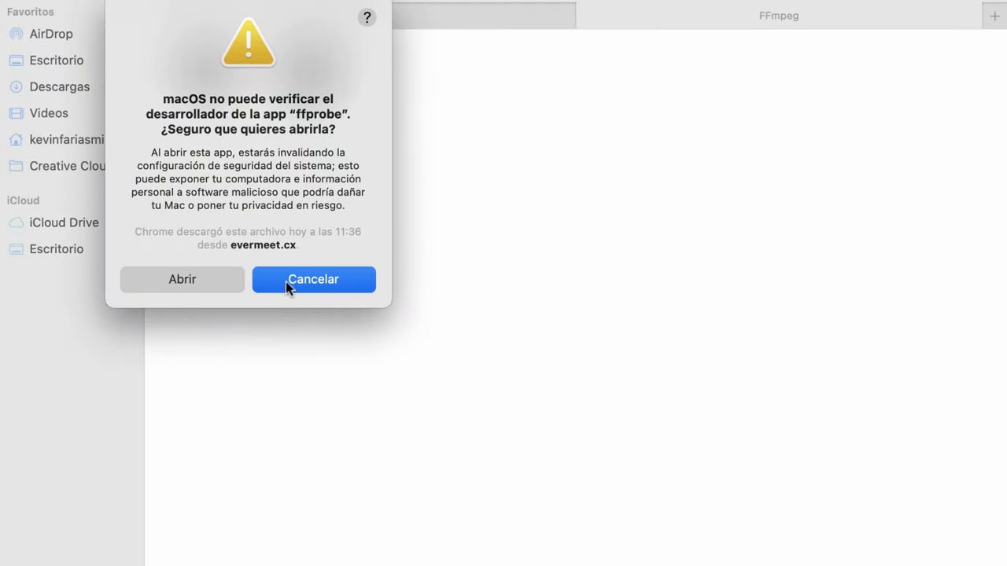
{"action": "left_click", "coordinate": [185, 279]}
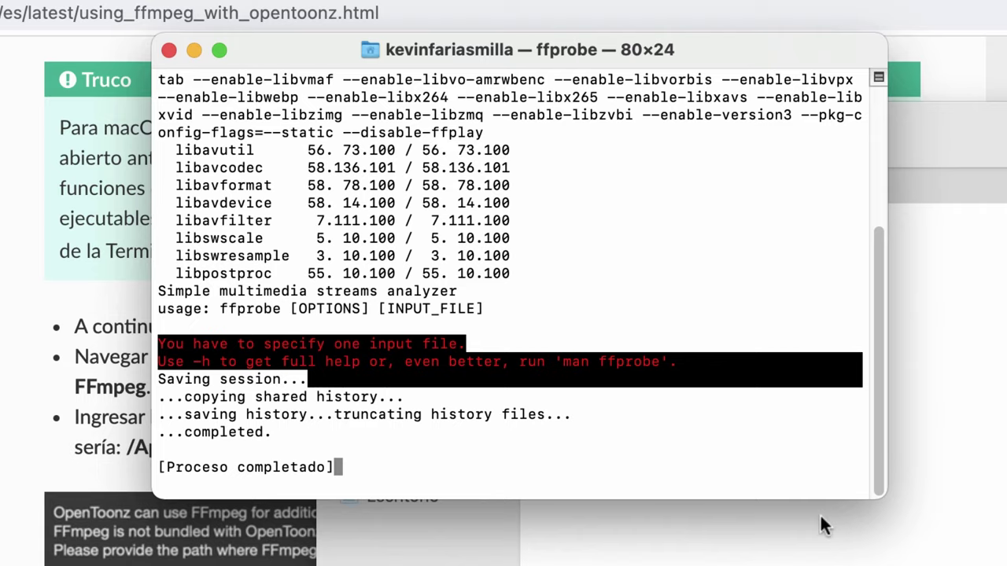
{"action": "left_click", "coordinate": [169, 50]}
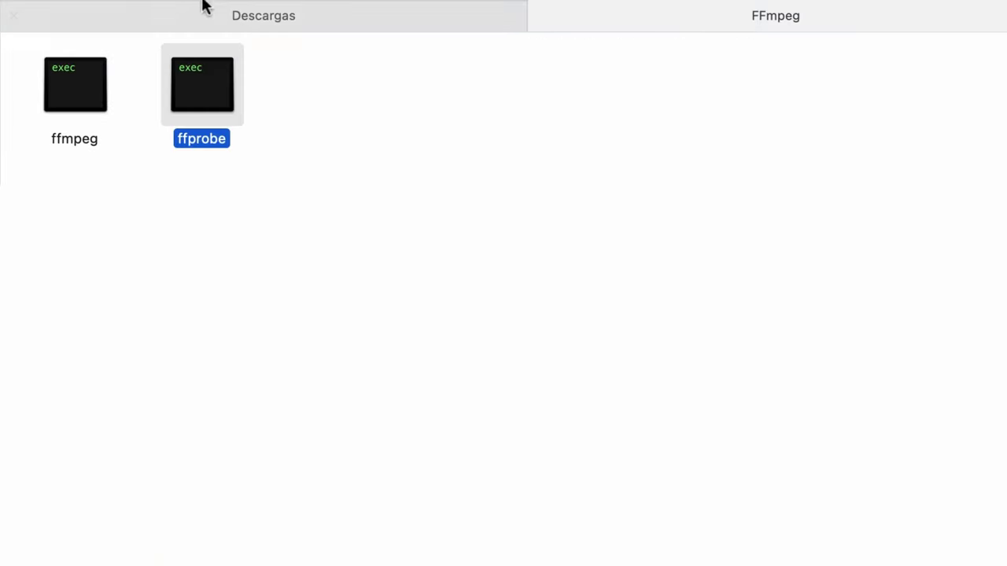
Extract the ffplay-101101-gc0d0b1c4f6.7z archive in Descargas and place the ffplay executable beside ffprobe in the FFmpeg folder
{"action": "left_click", "coordinate": [272, 12]}
{"action": "left_click", "coordinate": [244, 96]}
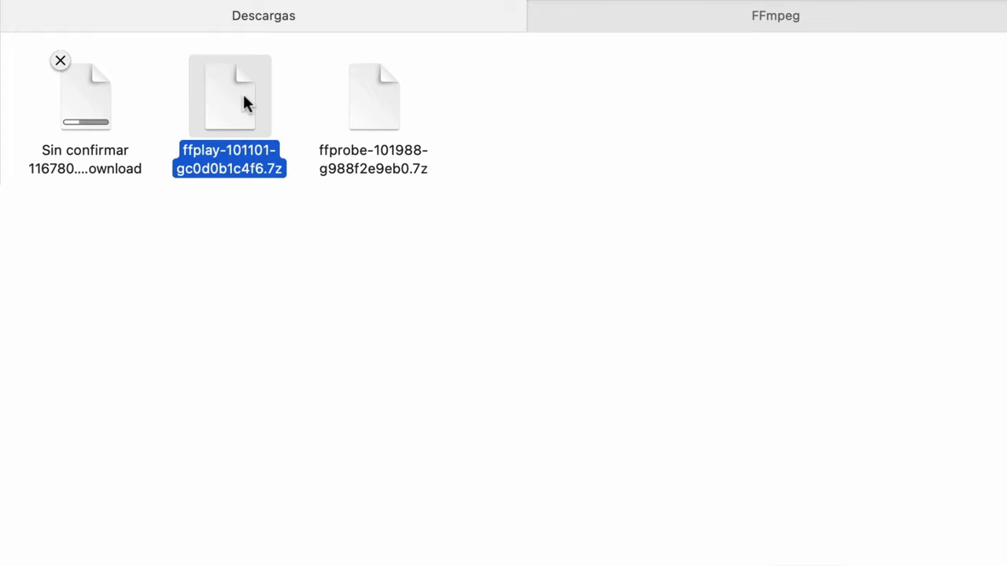
{"action": "double_click", "coordinate": [244, 95]}
{"action": "left_click_drag", "start_coordinate": [114, 93], "coordinate": [323, 96]}
{"action": "left_click", "coordinate": [408, 197]}
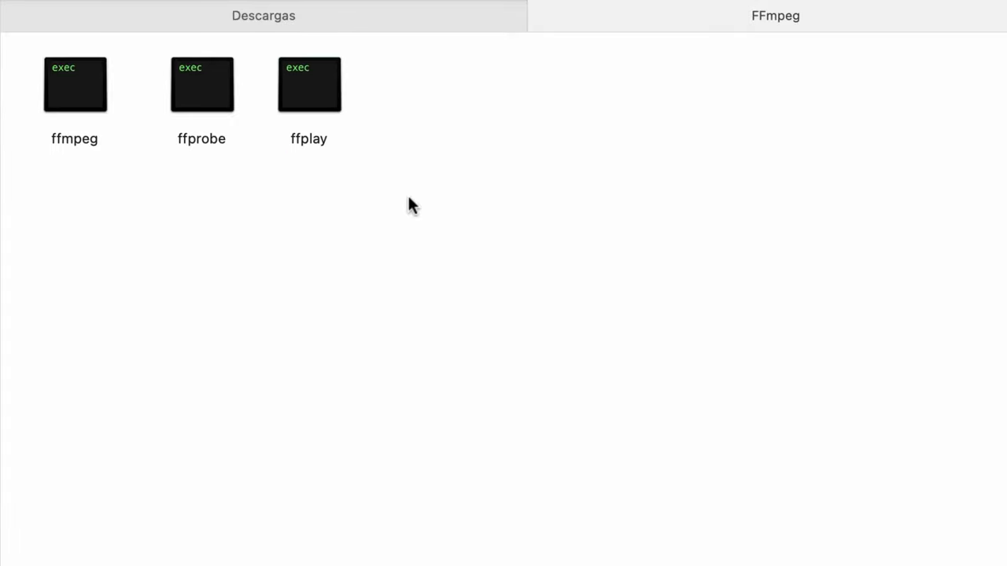